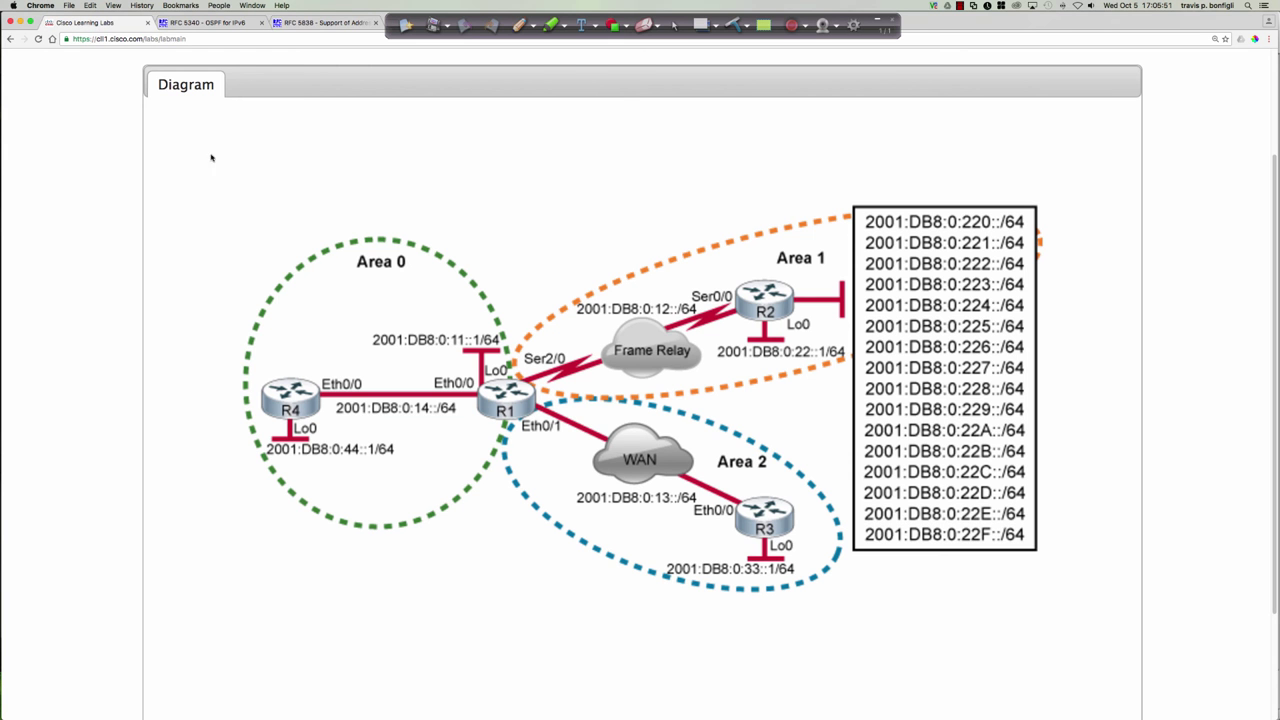
# Open router R1's console from the topology diagram, reduce the page zoom and bring up fresh command prompts
pyautogui.click(510, 388)
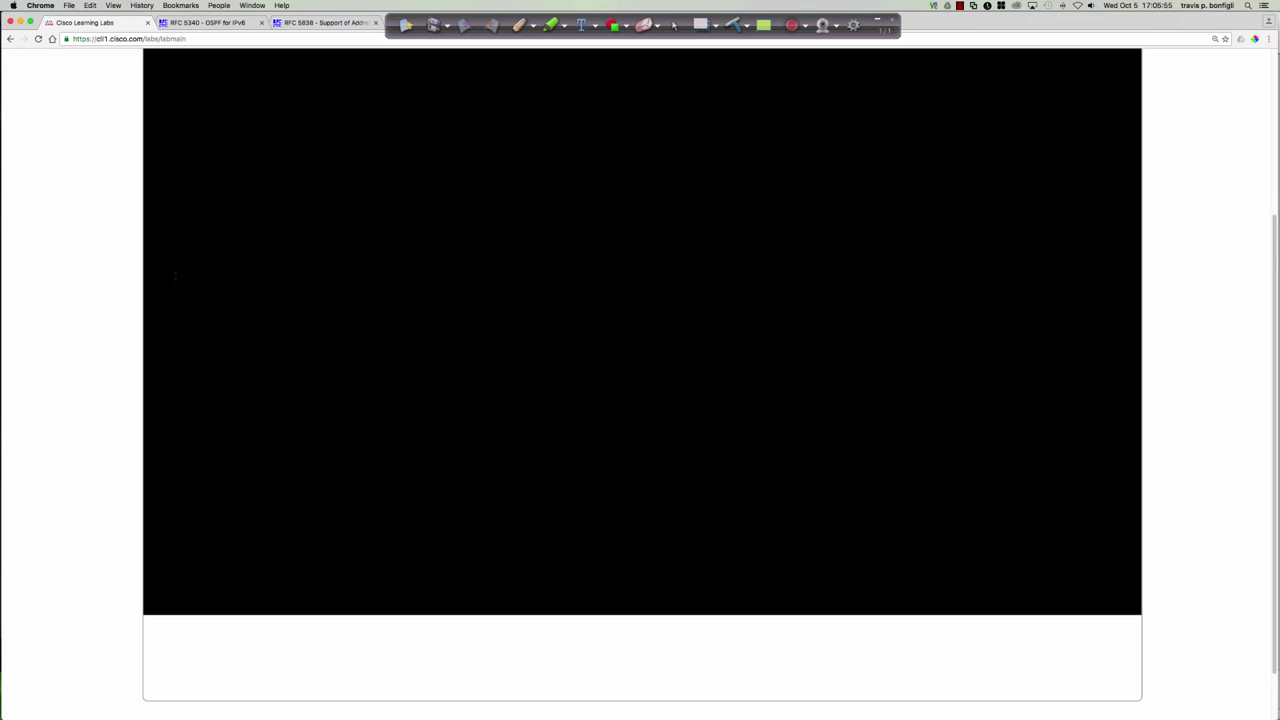
pyautogui.click(188, 119)
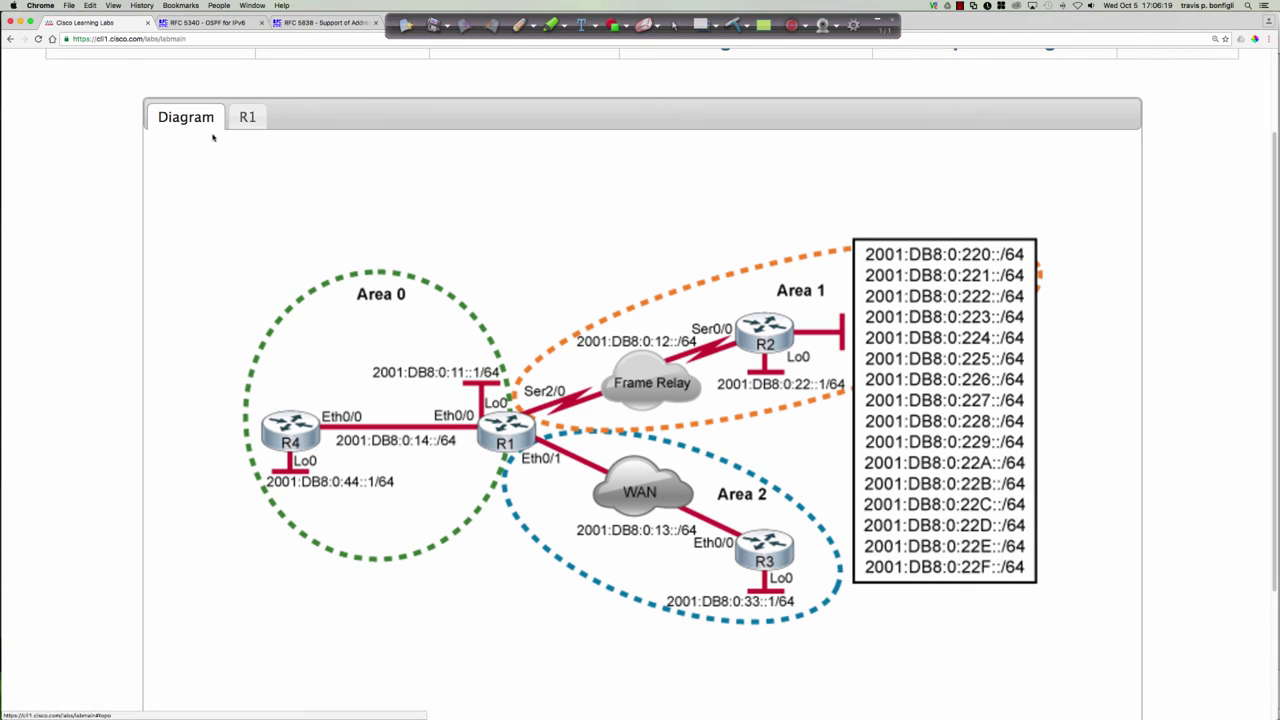
pyautogui.click(245, 118)
pyautogui.scroll(-3, 359, 208)
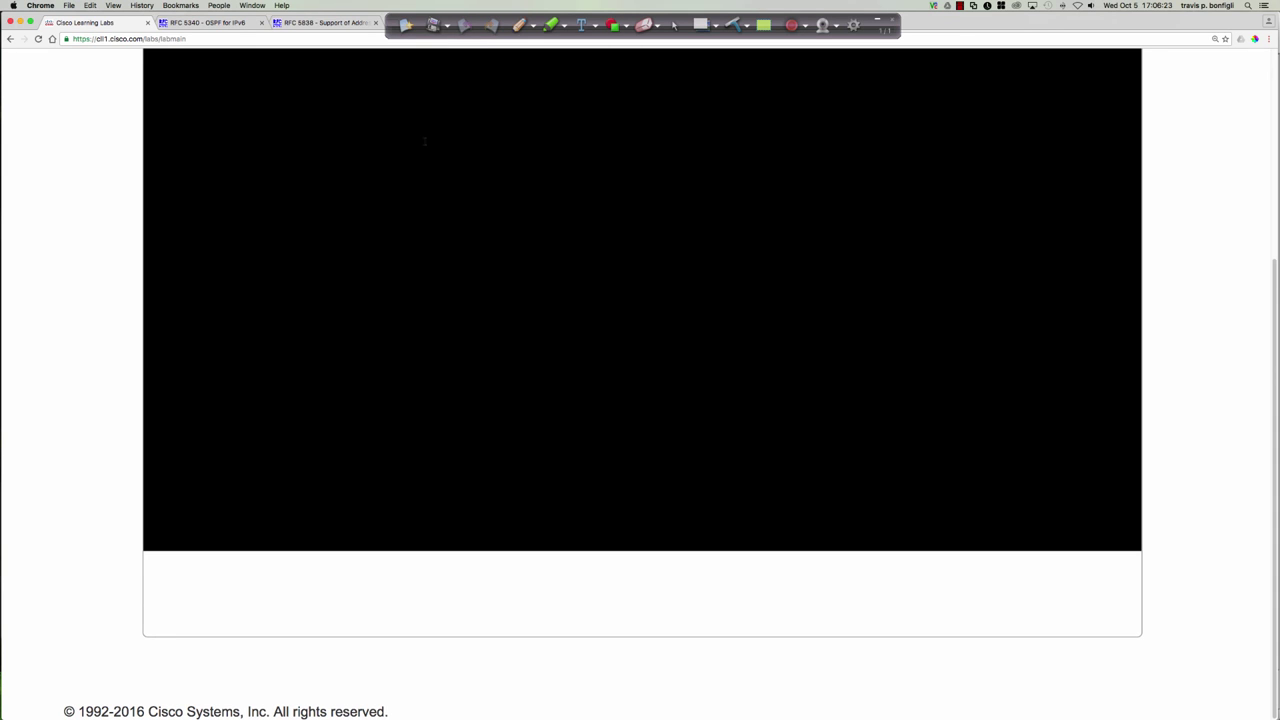
pyautogui.scroll(3, 71, 250)
pyautogui.scroll(-3, 71, 252)
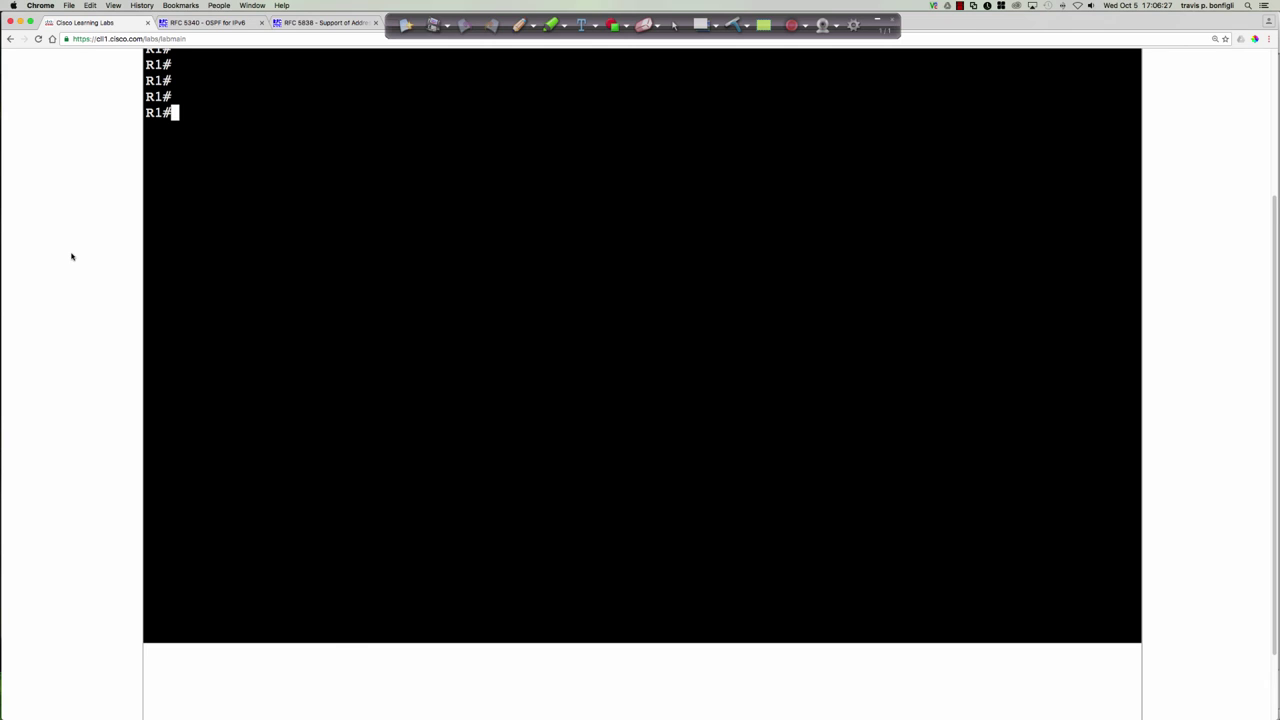
pyautogui.press('super+minus')
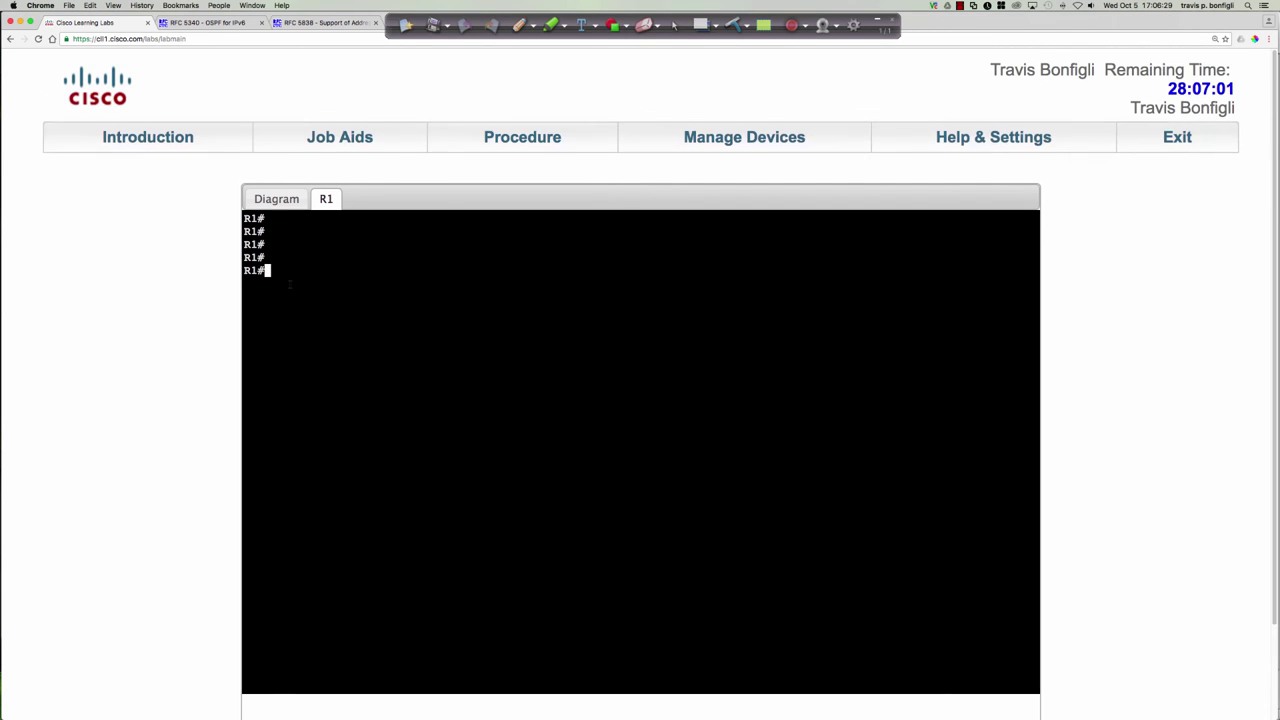
pyautogui.press('Return')
pyautogui.press('Return')
pyautogui.press('Return')
pyautogui.press('Return')
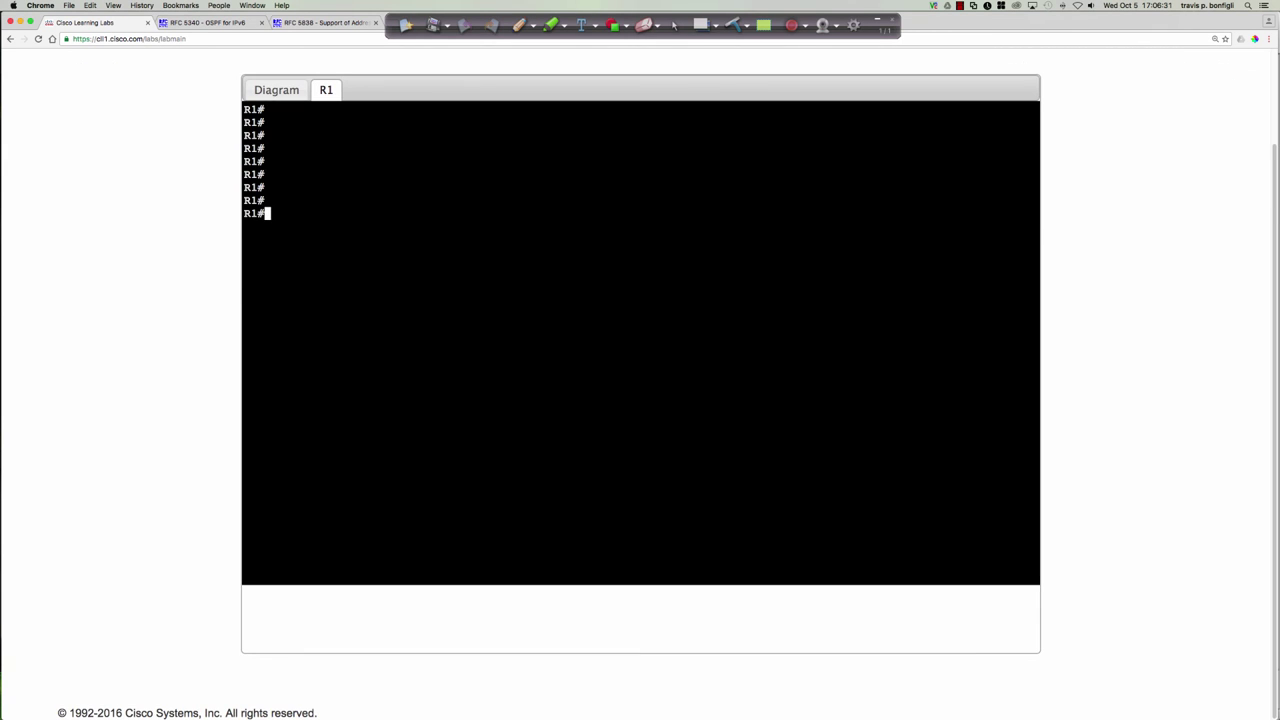
# Enter global configuration mode on R1 and try to create IPv6 OSPF process 1
pyautogui.write('conf t')
pyautogui.press('Return')
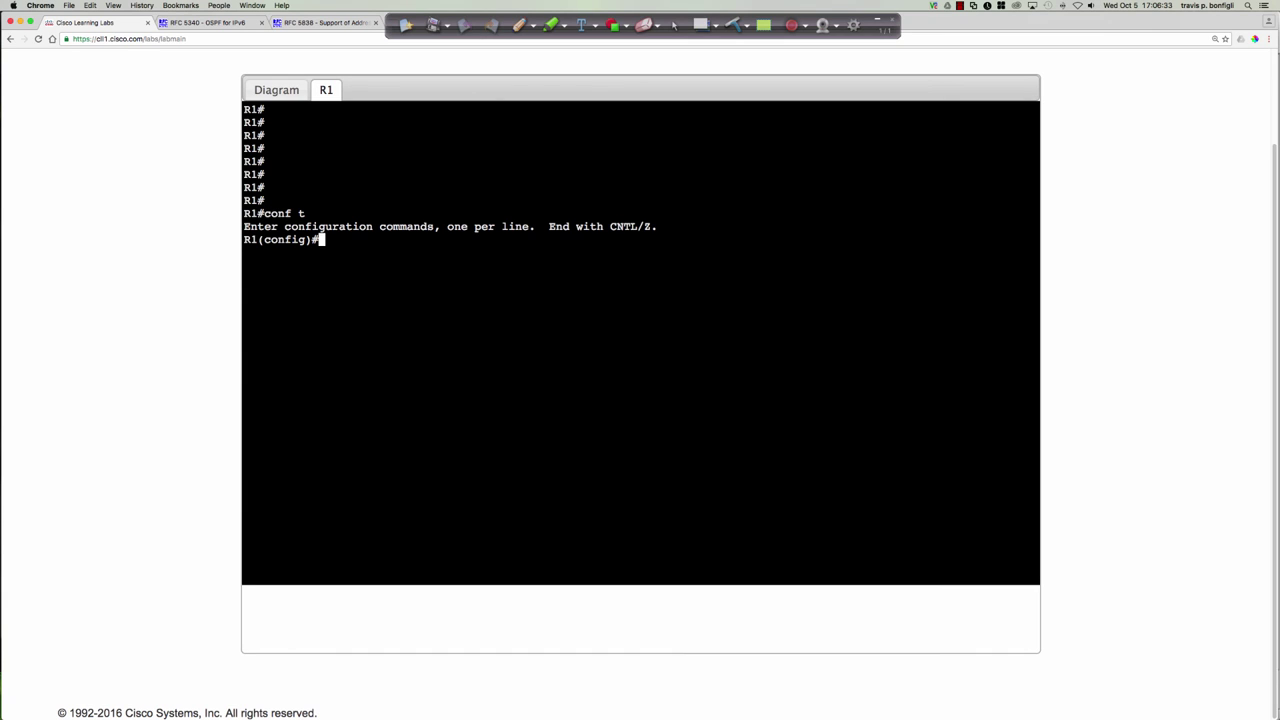
pyautogui.write('ipv6 router ospf 1')
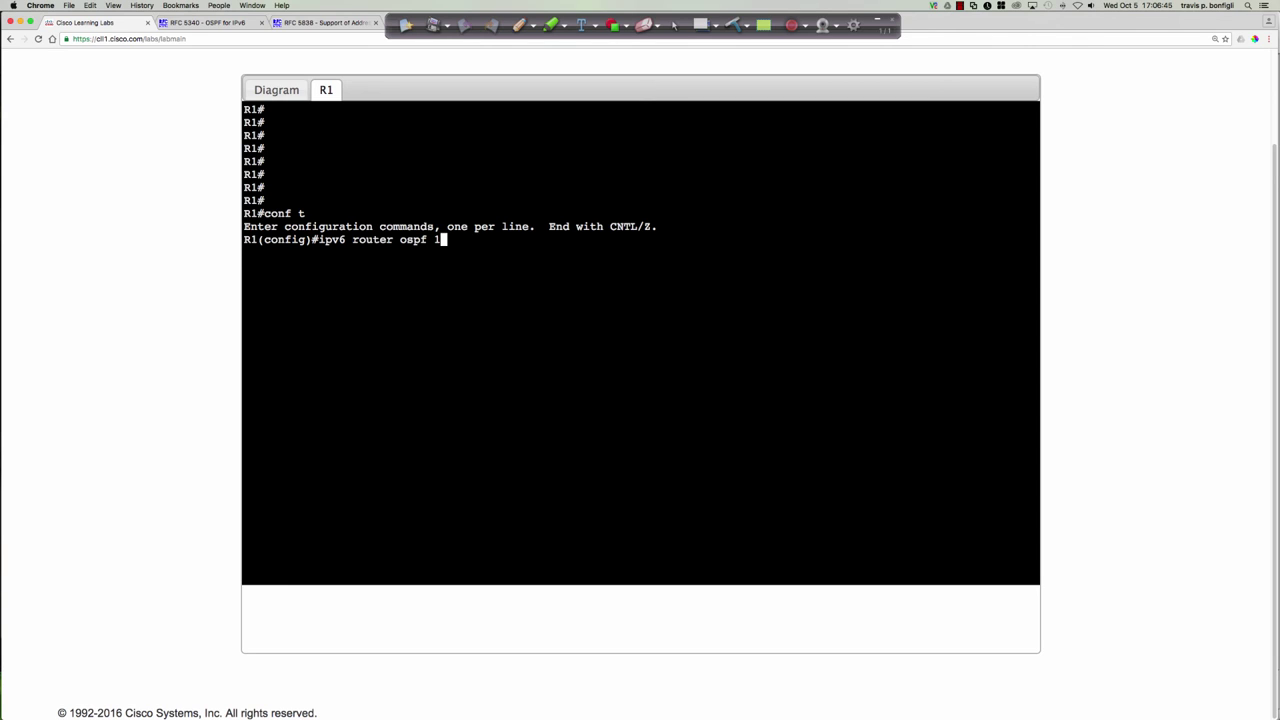
pyautogui.press('Return')
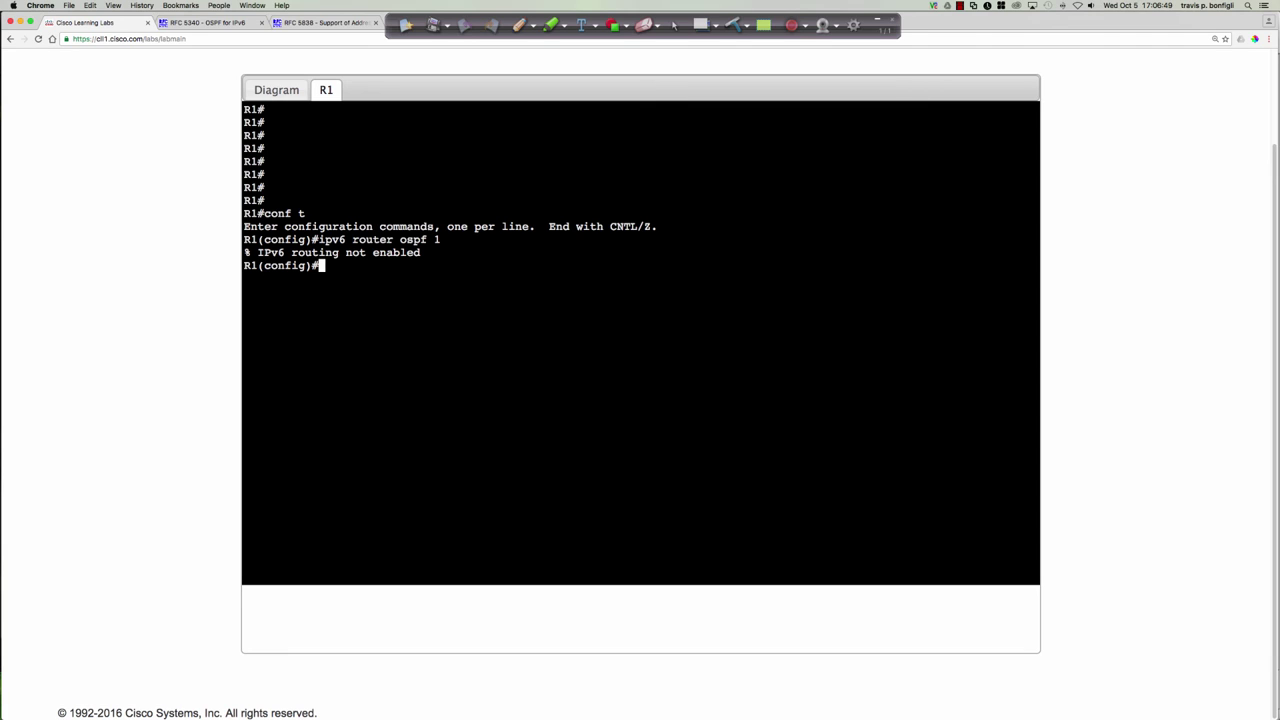
# Enable IPv6 unicast routing globally on R1
pyautogui.write('ipv6 uni')
pyautogui.press('Tab')
pyautogui.press('Return')
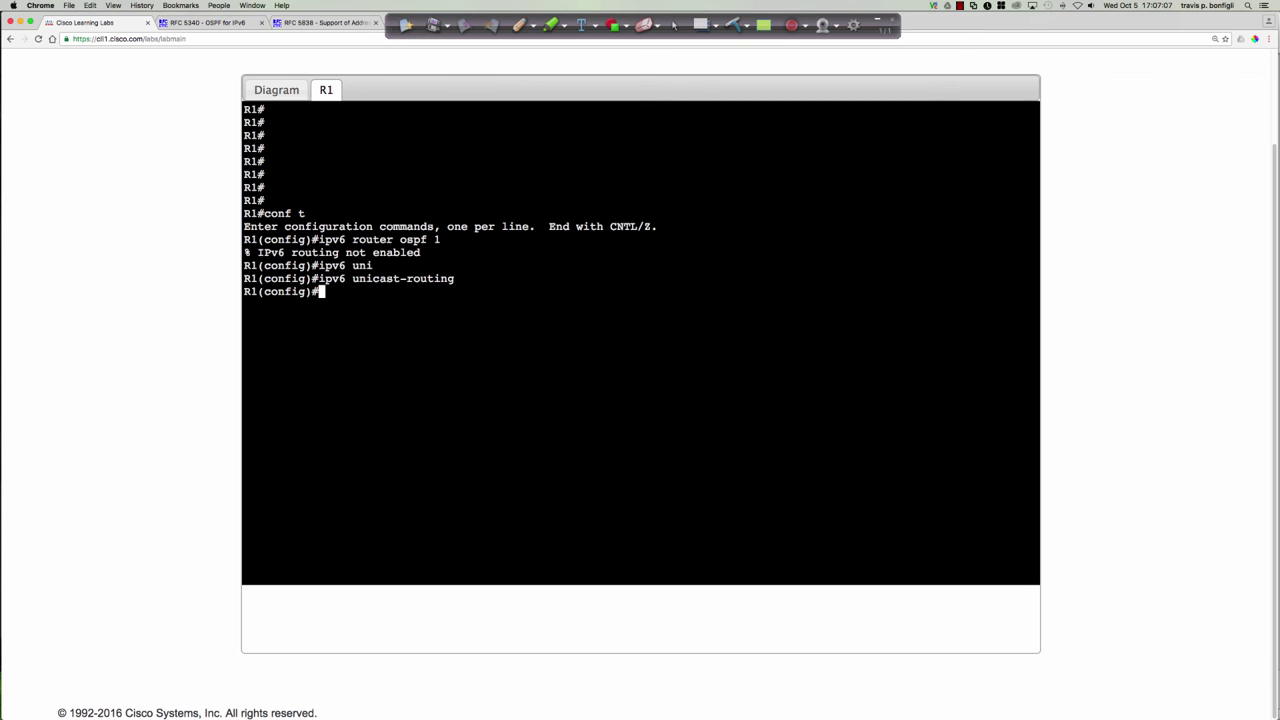
pyautogui.write('pas')
pyautogui.press('Tab')
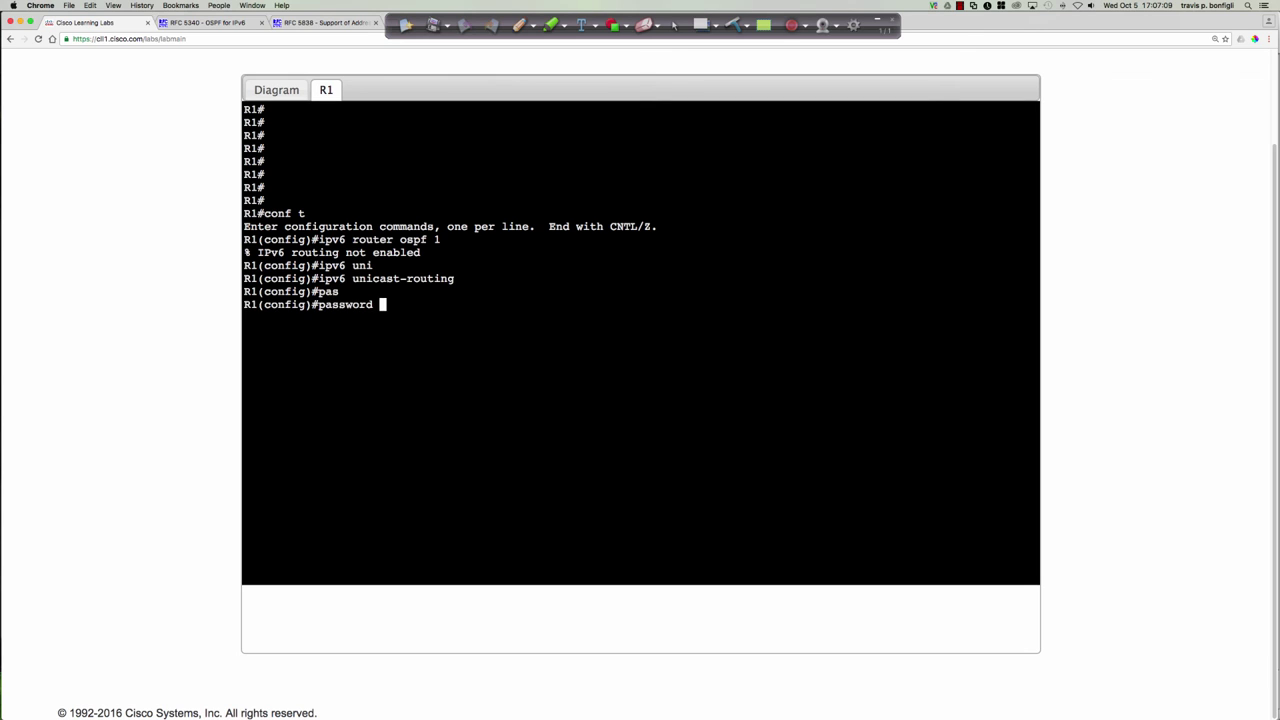
pyautogui.press('BackSpace')
pyautogui.press('BackSpace')
pyautogui.press('BackSpace')
pyautogui.press('BackSpace')
pyautogui.press('BackSpace')
pyautogui.press('BackSpace')
pyautogui.press('BackSpace')
pyautogui.press('BackSpace')
# Create IPv6 OSPF process 1 on R1 and make all its interfaces passive by default
pyautogui.write('ipv6 router ospf 1')
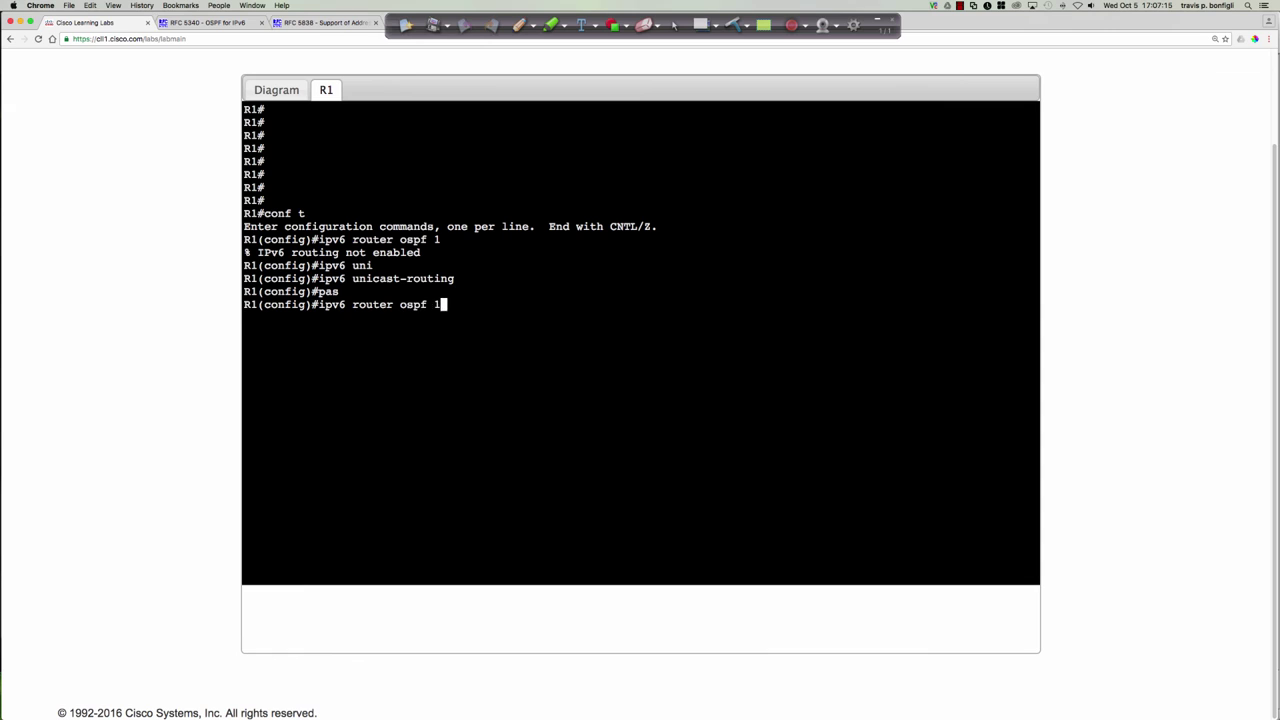
pyautogui.press('Return')
pyautogui.write('pas')
pyautogui.press('Tab')
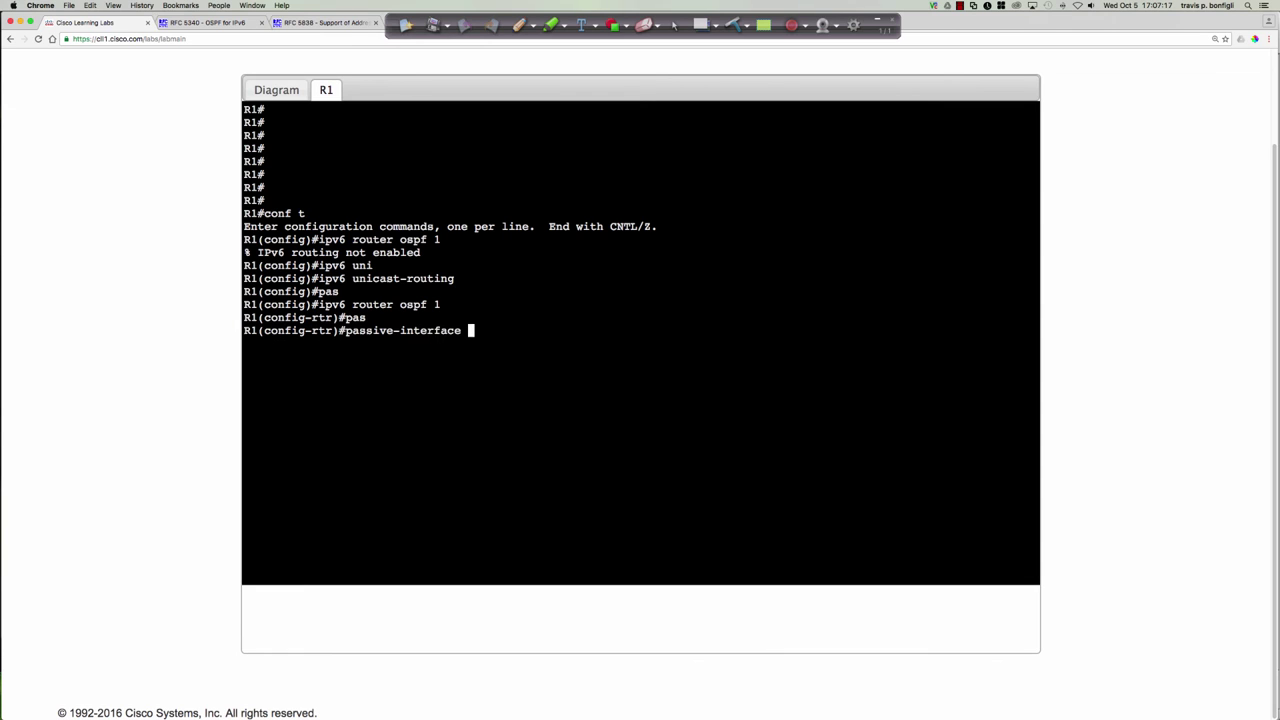
pyautogui.write('def')
pyautogui.press('Tab')
pyautogui.press('Return')
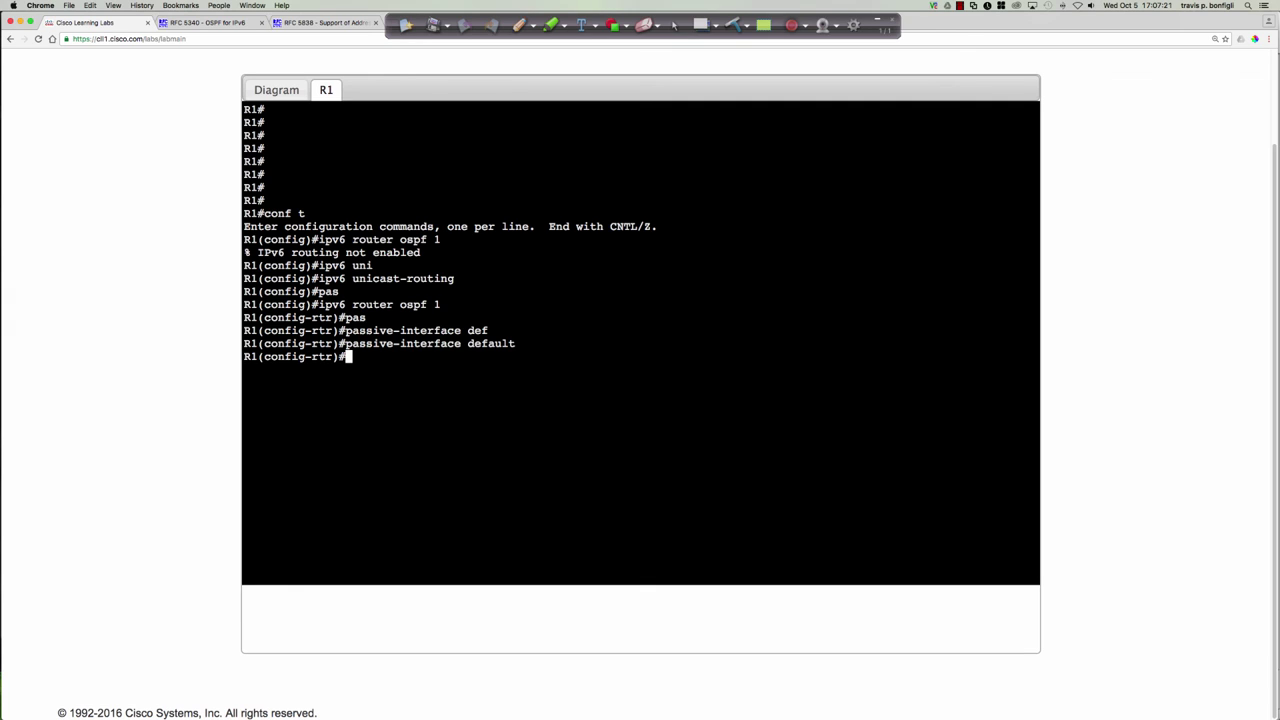
# Remove the passive setting from interfaces e0/0 and e0/1 in the OSPF process
pyautogui.write('no pas')
pyautogui.press('Tab')
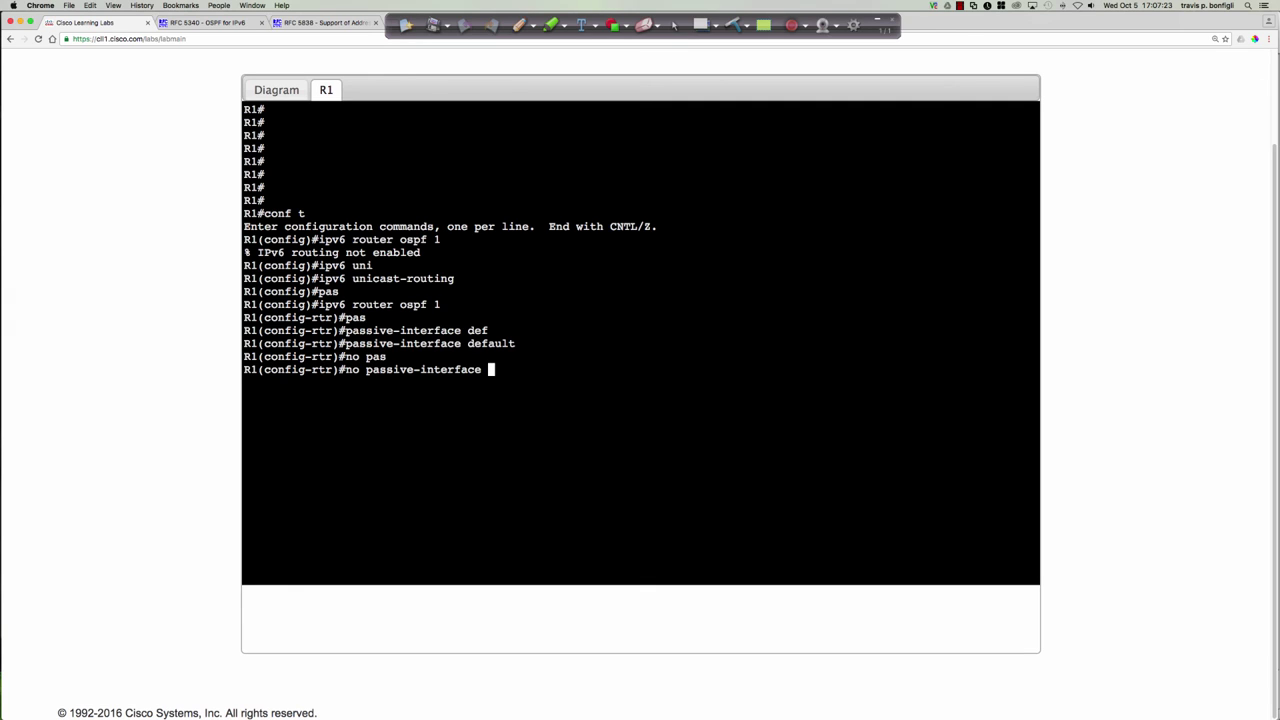
pyautogui.write('e0/0')
pyautogui.press('Return')
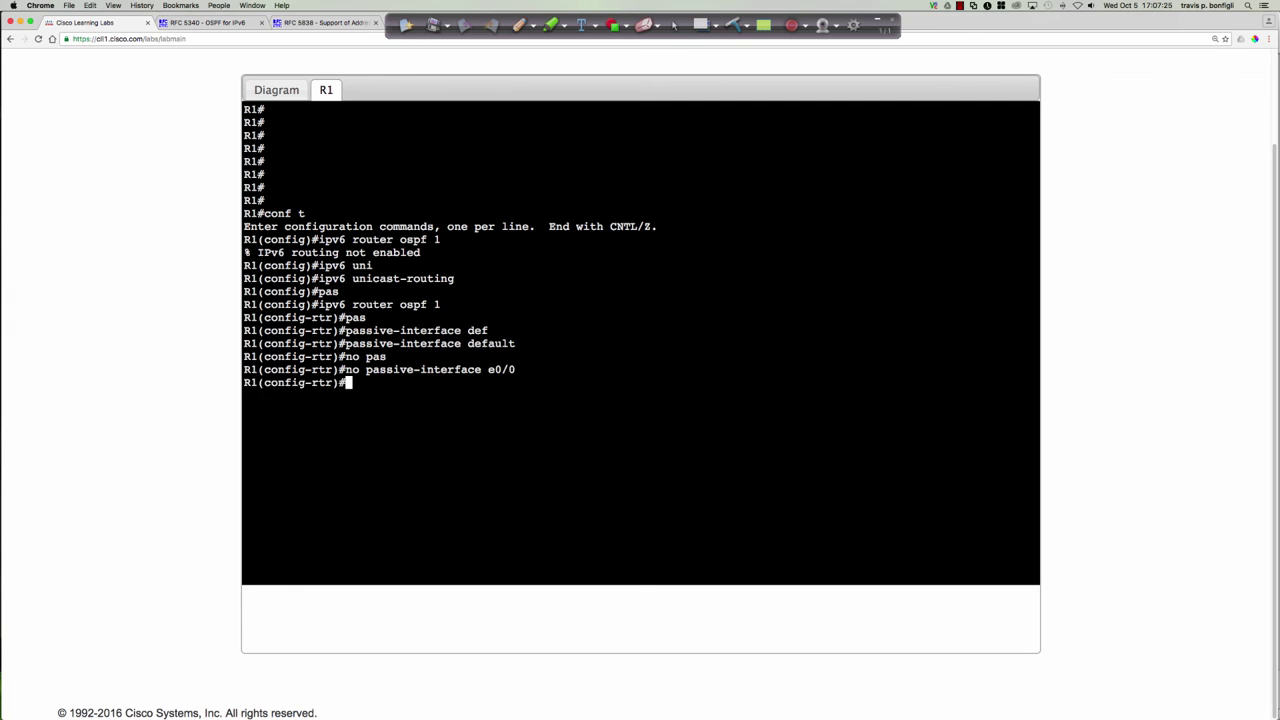
pyautogui.press('Up')
pyautogui.press('BackSpace')
pyautogui.write('1')
pyautogui.press('Return')
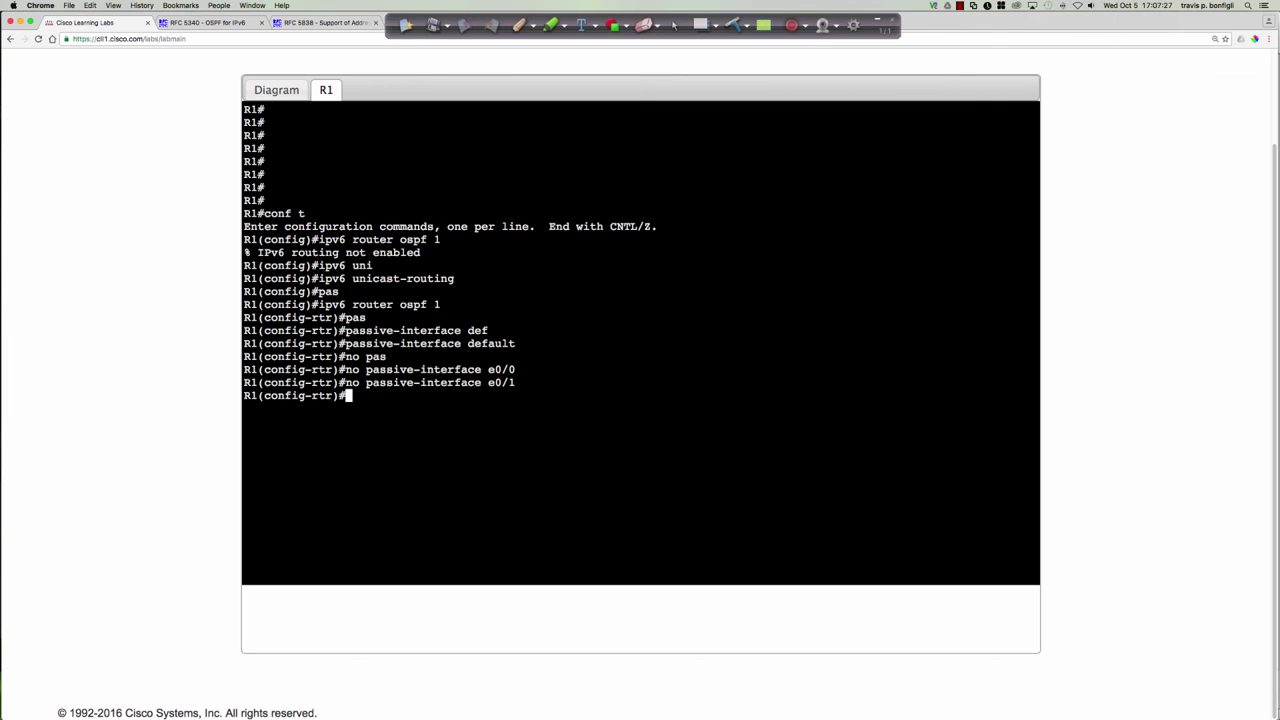
# Remove the passive setting from serial interface s2/0 in the OSPF process
pyautogui.press('Up')
pyautogui.press('BackSpace')
pyautogui.press('BackSpace')
pyautogui.press('BackSpace')
pyautogui.write('s2/0')
pyautogui.press('Return')
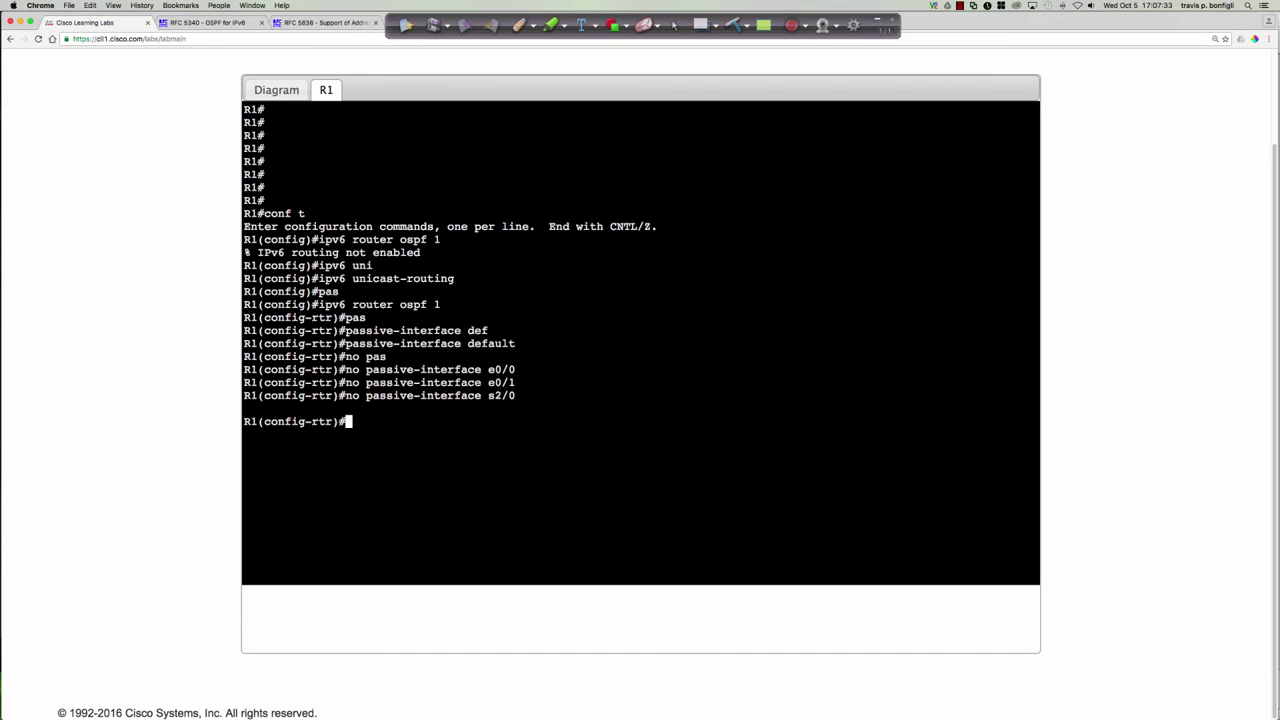
# Set the OSPF process's router ID to 1.1.1.1
pyautogui.write('route')
pyautogui.press('Tab')
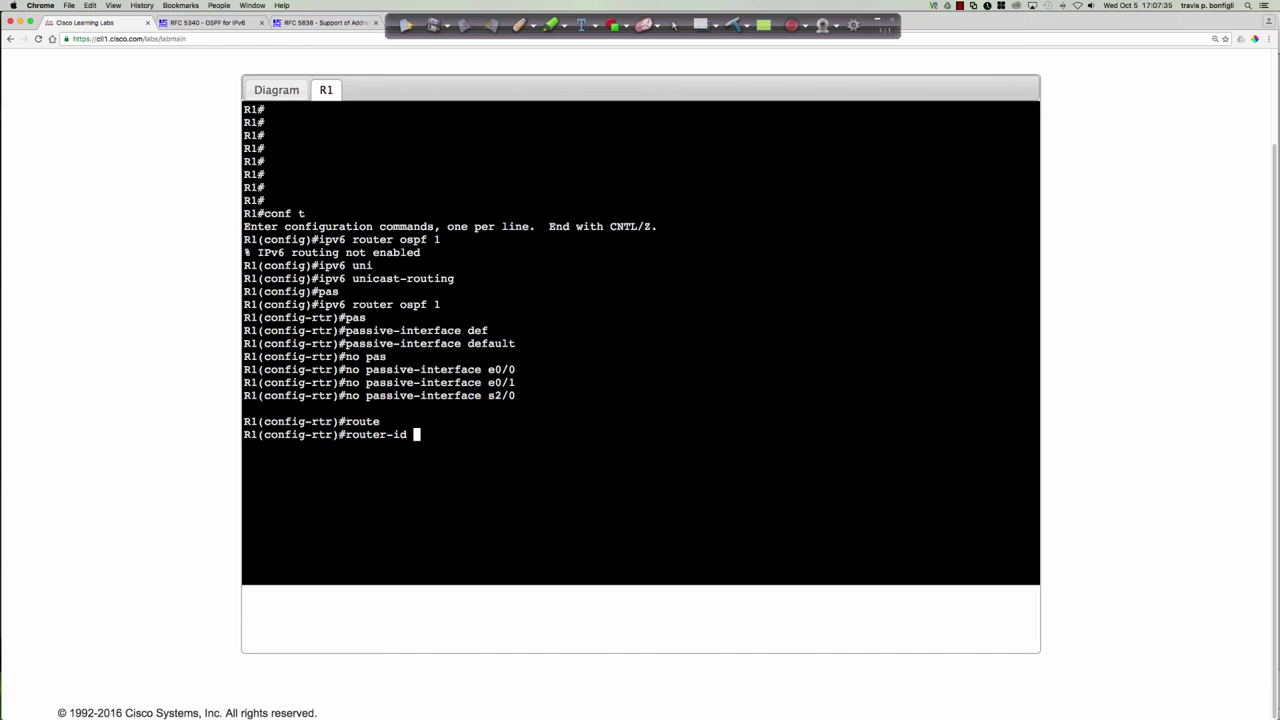
pyautogui.write('1.1.1.1')
pyautogui.moveTo(413, 434); pyautogui.dragTo(468, 434)
pyautogui.click(450, 458)
pyautogui.press('Return')
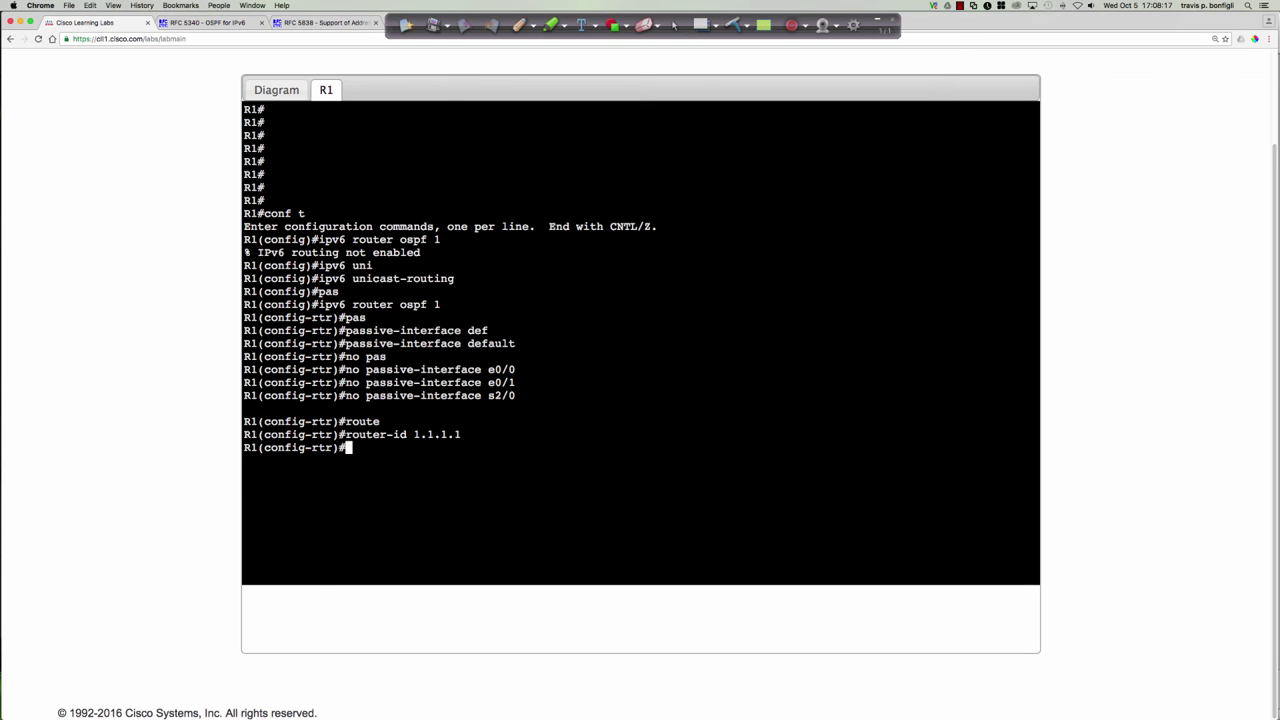
# List the commands available in OSPF router configuration and highlight the maximum-paths and redistribute entries
pyautogui.write('?')
pyautogui.press('space')
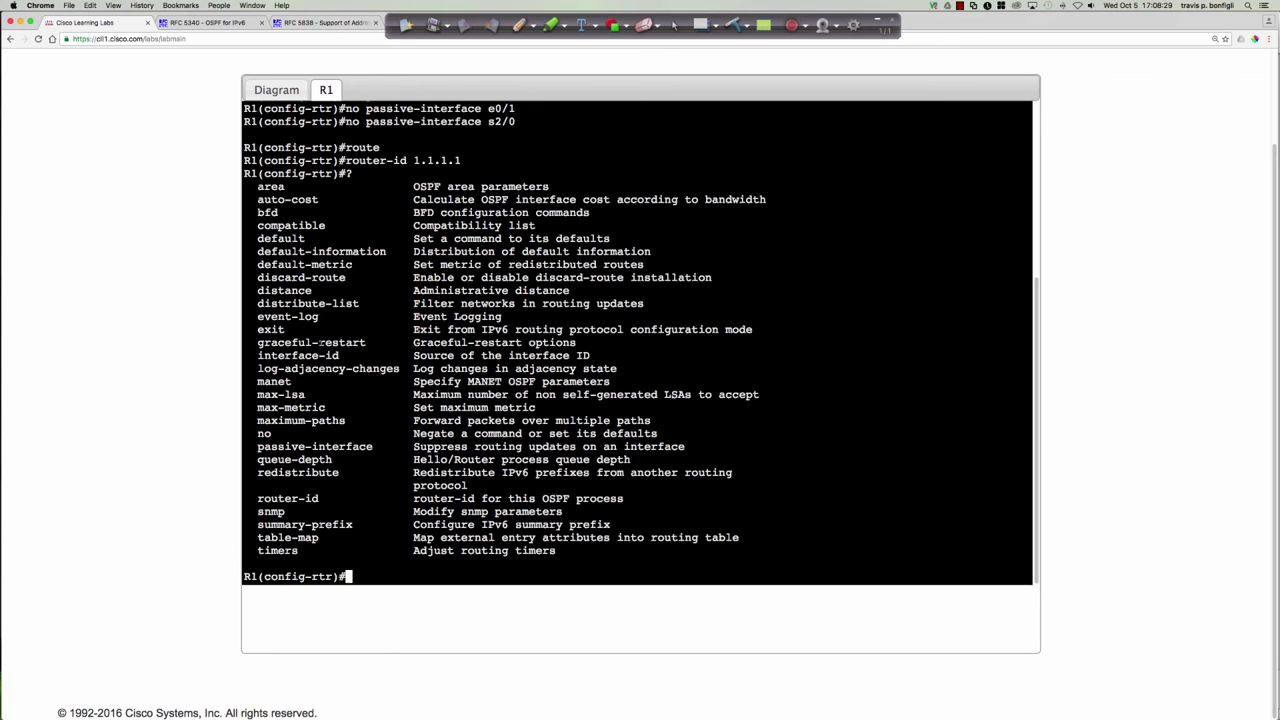
pyautogui.moveTo(257, 421); pyautogui.dragTo(348, 421)
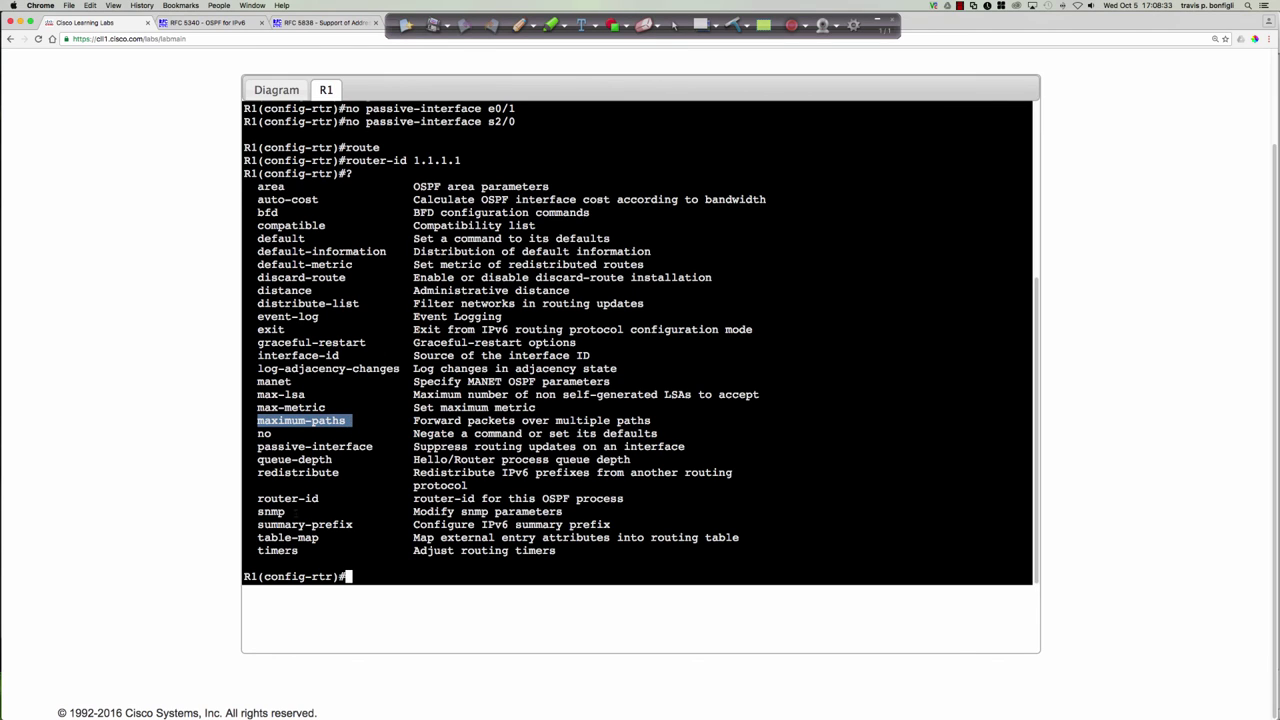
pyautogui.moveTo(257, 472); pyautogui.dragTo(339, 472)
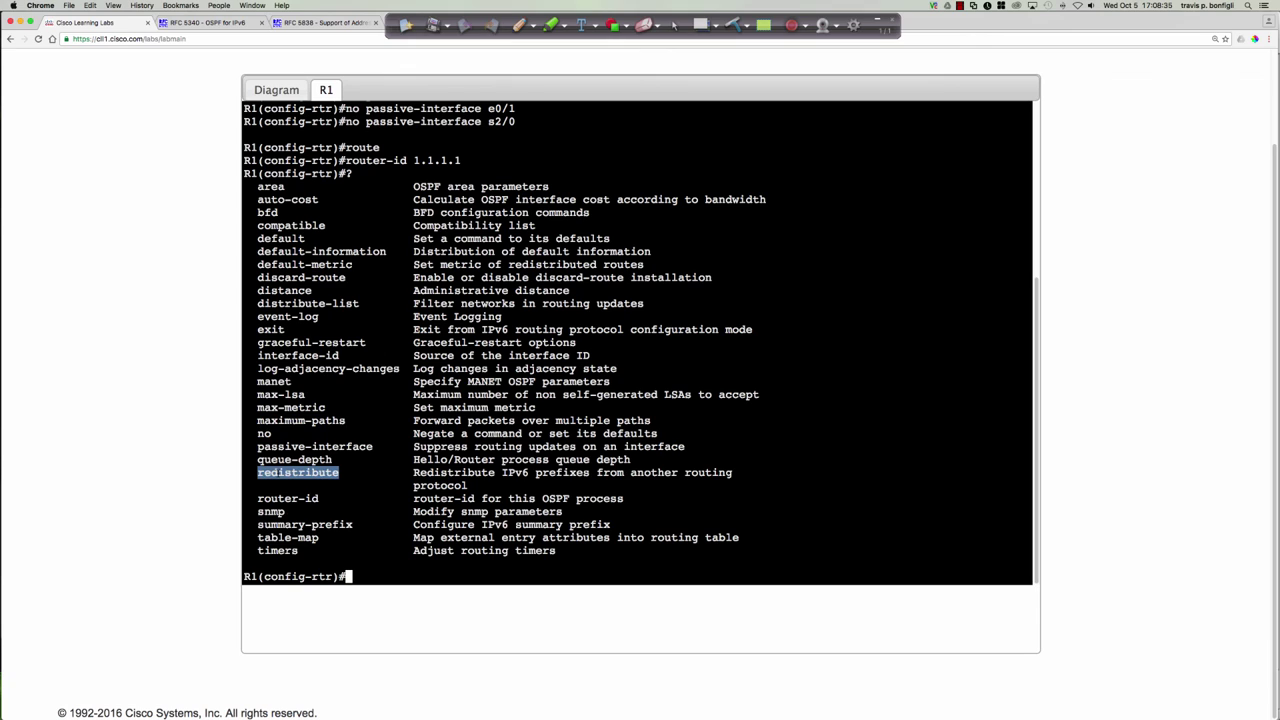
pyautogui.moveTo(257, 498)
pyautogui.mouseDown()
pyautogui.moveTo(297, 498)
pyautogui.moveTo(257, 498)
pyautogui.mouseUp()
pyautogui.click(790, 478)
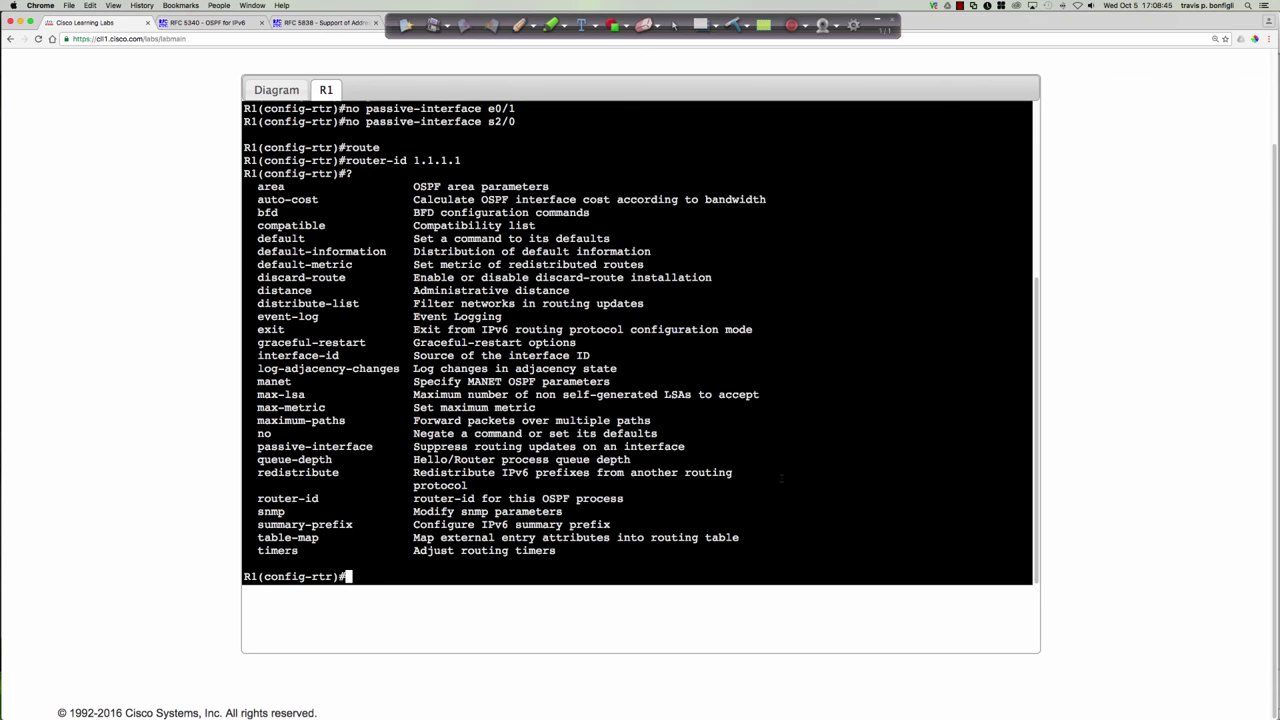
# With the red pen, draw an arrow at the no entry, write an underlined "network??" beside it and clear the ink
pyautogui.click(519, 24)
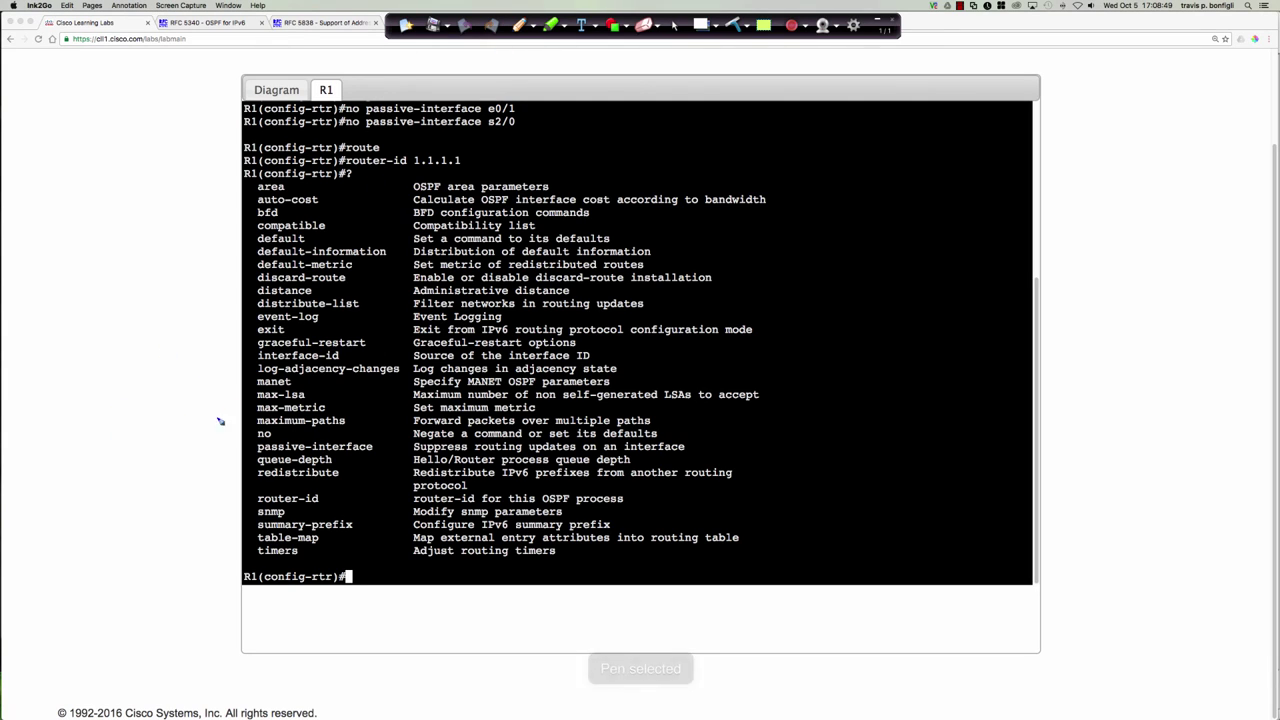
pyautogui.moveTo(203, 432); pyautogui.dragTo(266, 433)
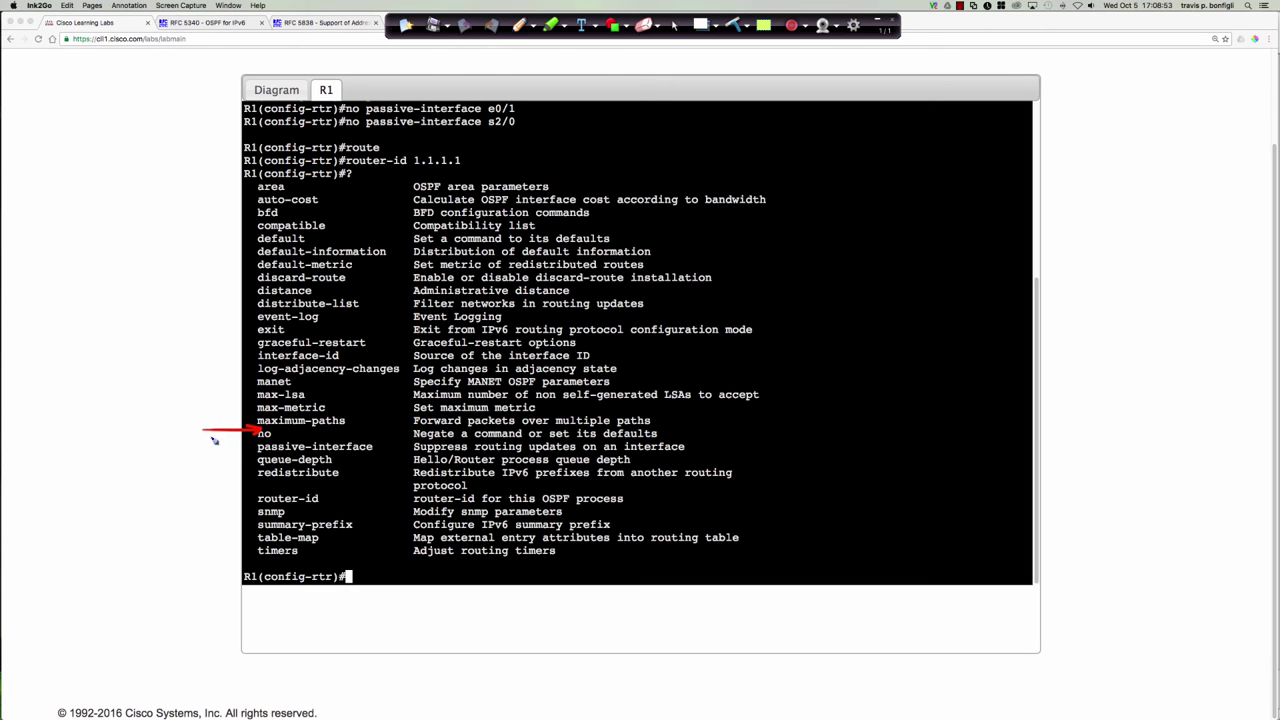
pyautogui.moveTo(70, 450); pyautogui.dragTo(104, 440)
pyautogui.moveTo(94, 422); pyautogui.dragTo(178, 413)
pyautogui.moveTo(48, 464)
pyautogui.mouseDown()
pyautogui.moveTo(172, 428)
pyautogui.moveTo(168, 438)
pyautogui.mouseUp()
pyautogui.moveTo(174, 380)
pyautogui.mouseDown()
pyautogui.moveTo(186, 402)
pyautogui.moveTo(206, 397)
pyautogui.mouseUp()
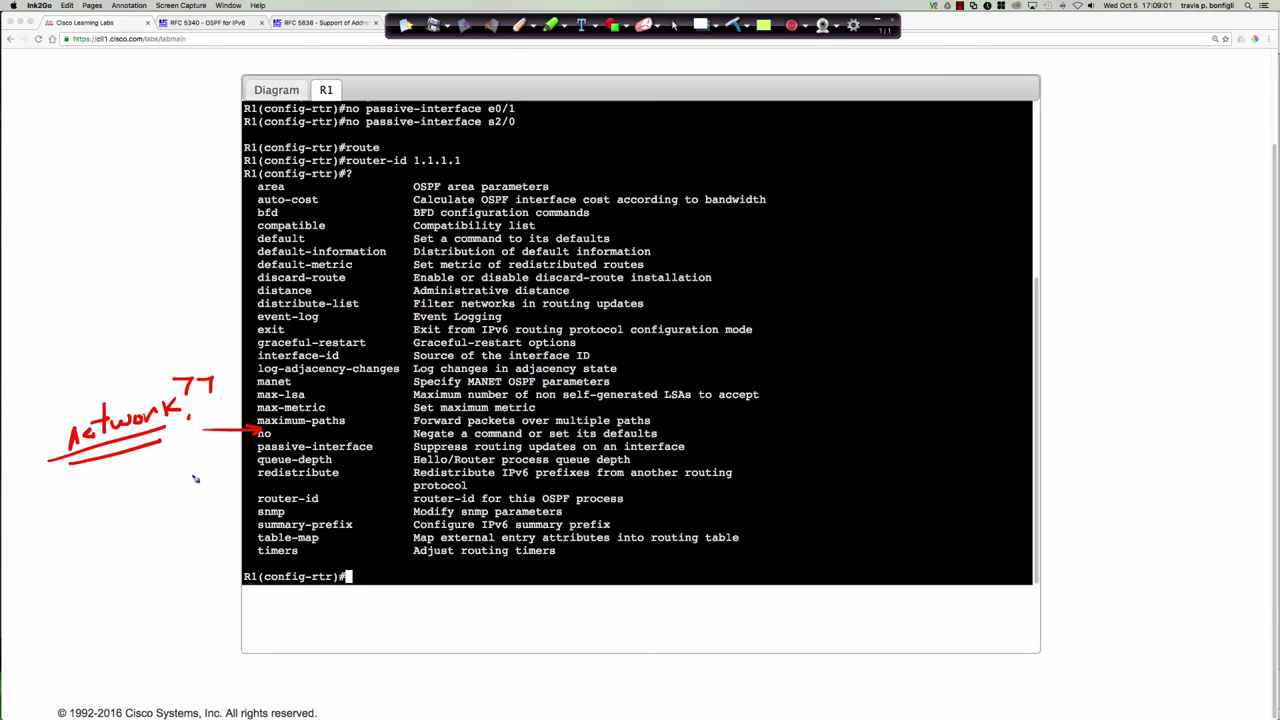
pyautogui.click(211, 410)
pyautogui.click(734, 26)
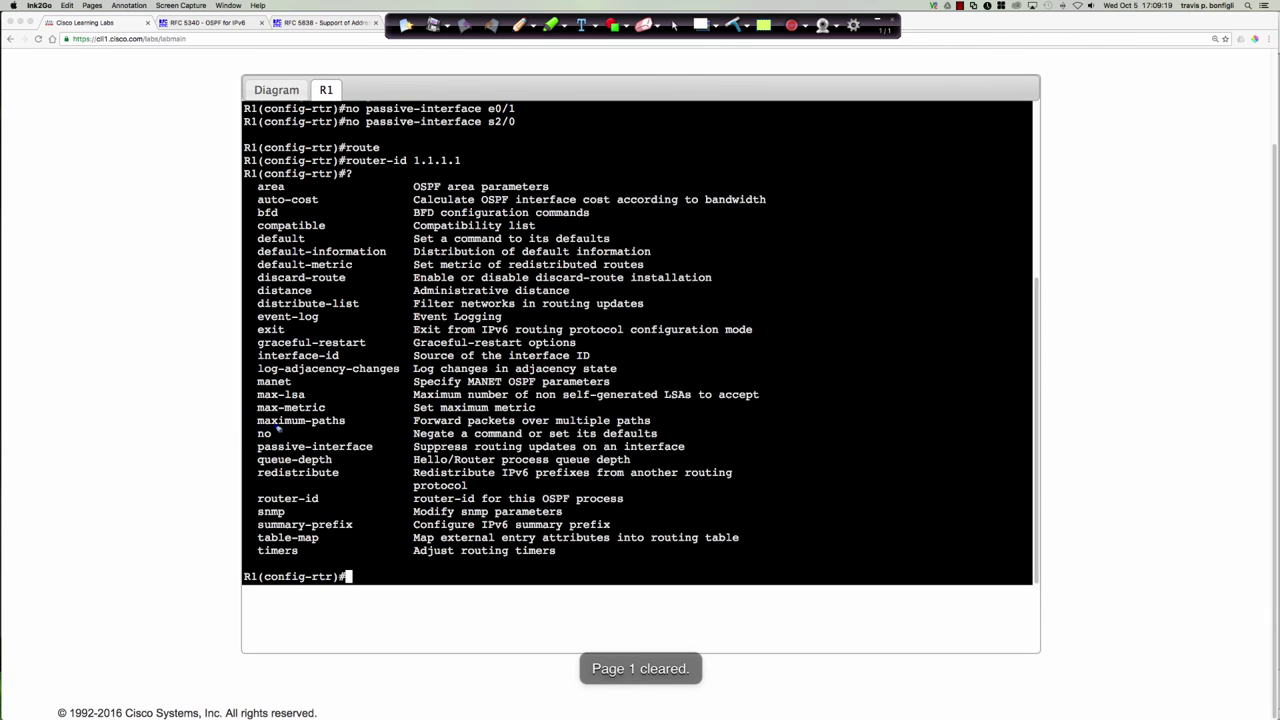
# Circle the entries from maximum-paths to redistribute in red, clear the ink and return to the normal cursor
pyautogui.moveTo(230, 410)
pyautogui.mouseDown()
pyautogui.moveTo(362, 455)
pyautogui.moveTo(226, 412)
pyautogui.mouseUp()
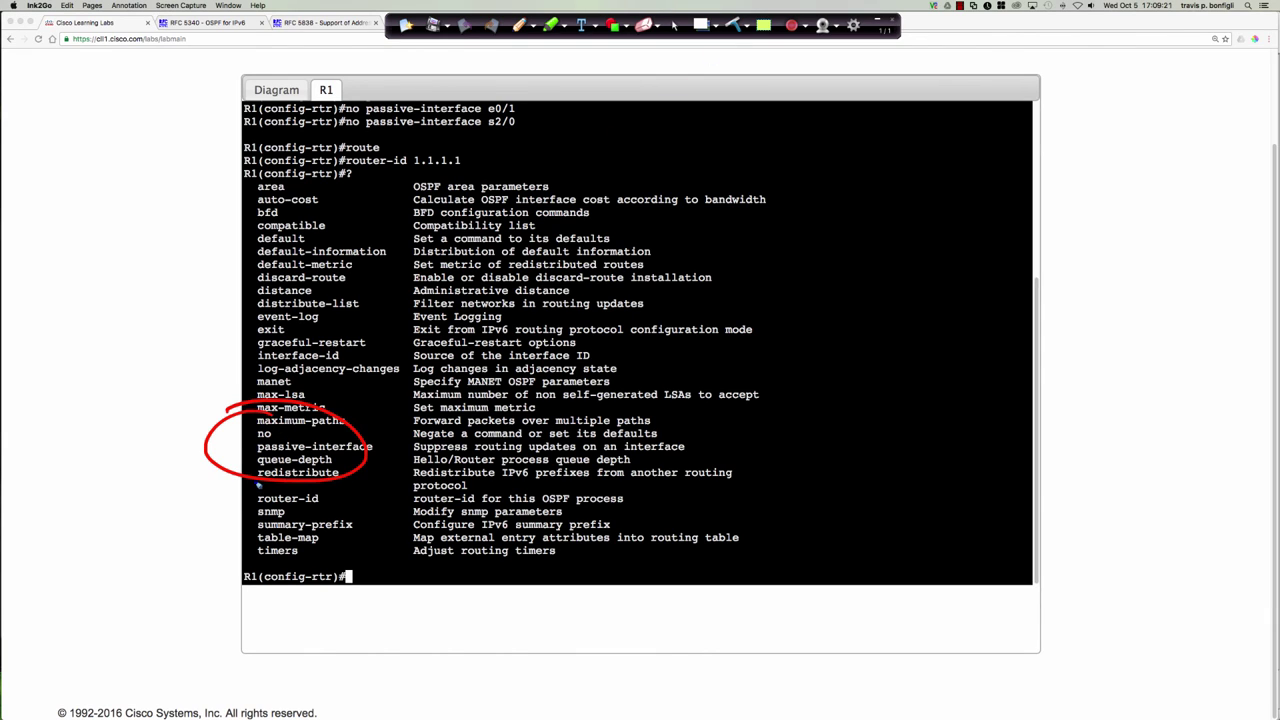
pyautogui.click(734, 26)
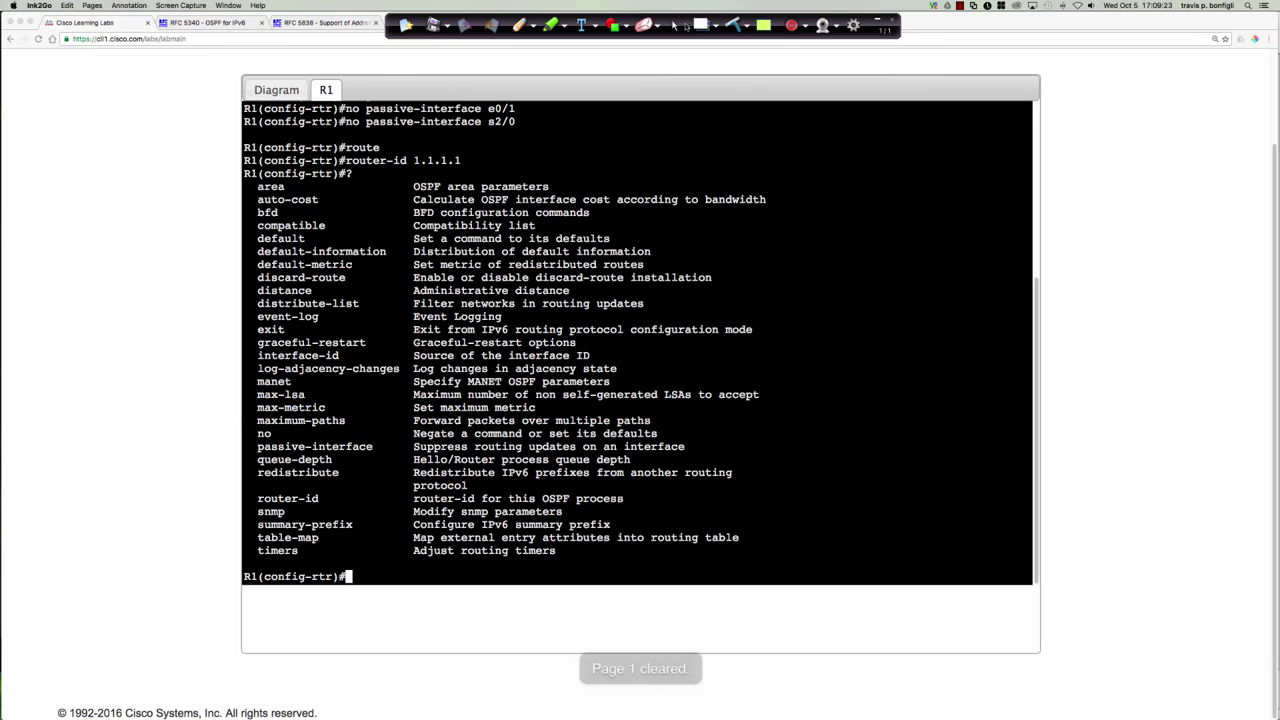
pyautogui.click(676, 26)
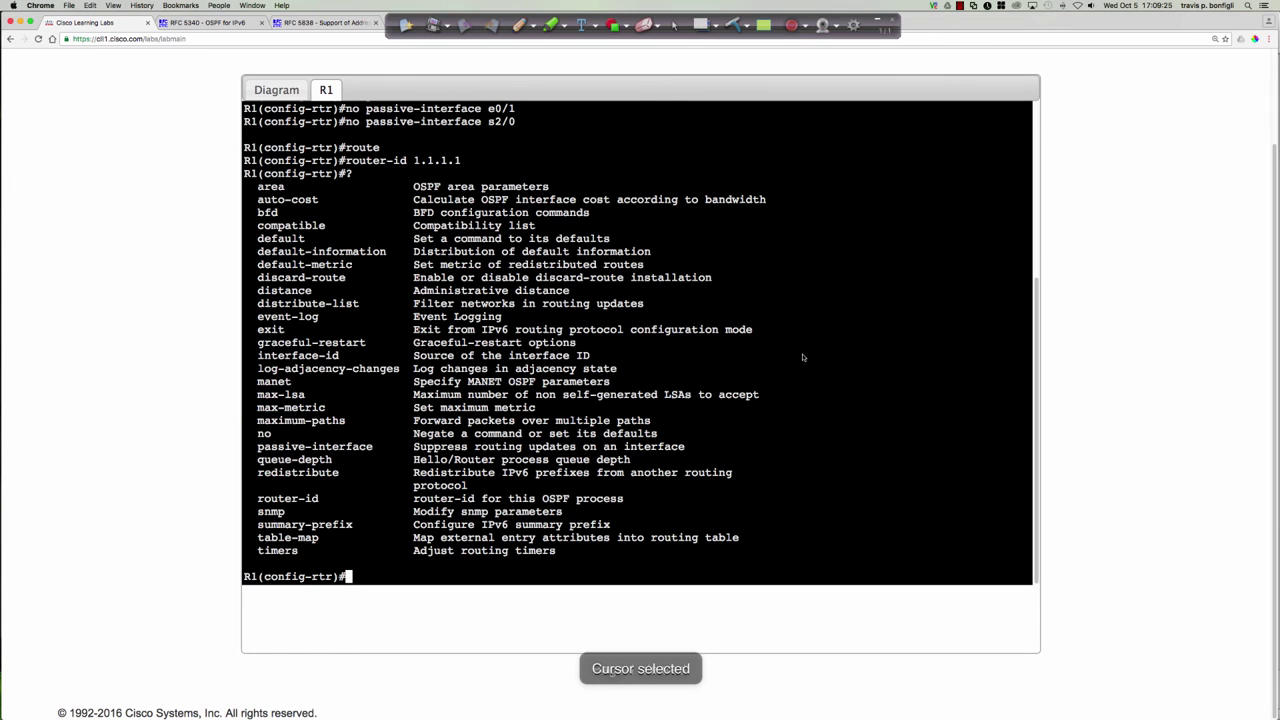
# Try to complete a network command in OSPF router configuration and discard the line
pyautogui.write('net')
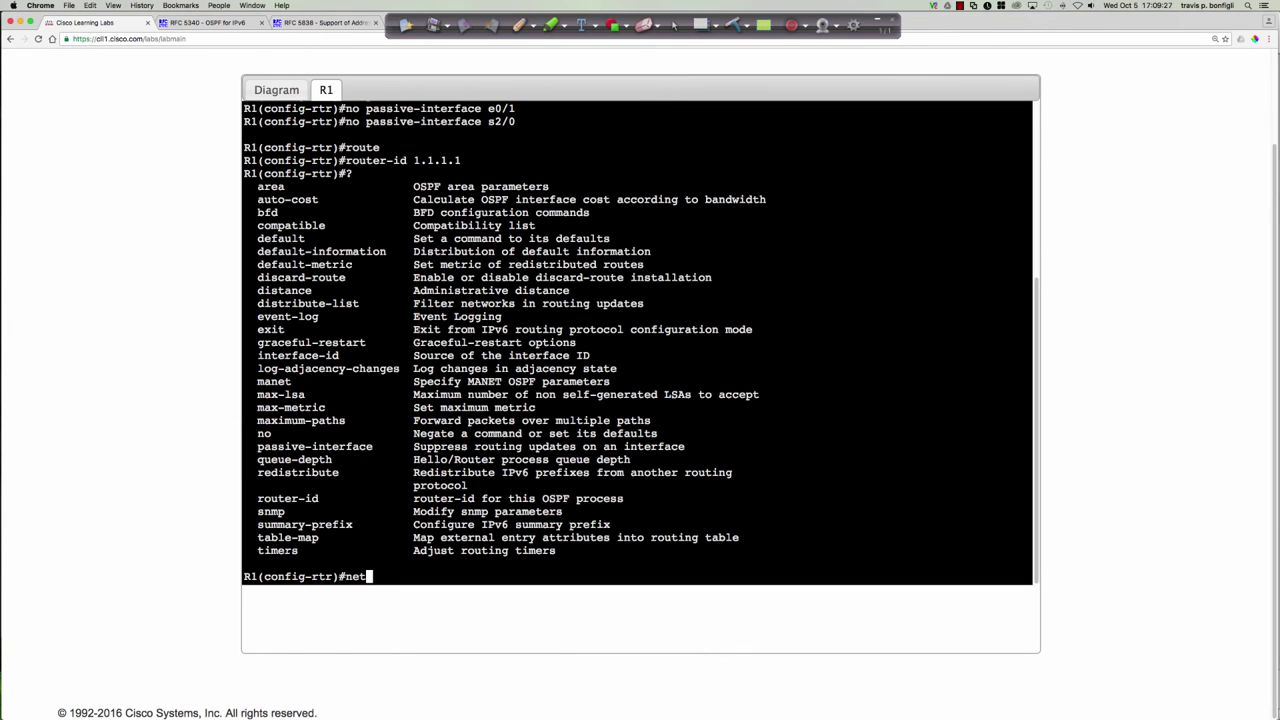
pyautogui.write('work')
pyautogui.press('Tab')
pyautogui.write('2001:d')
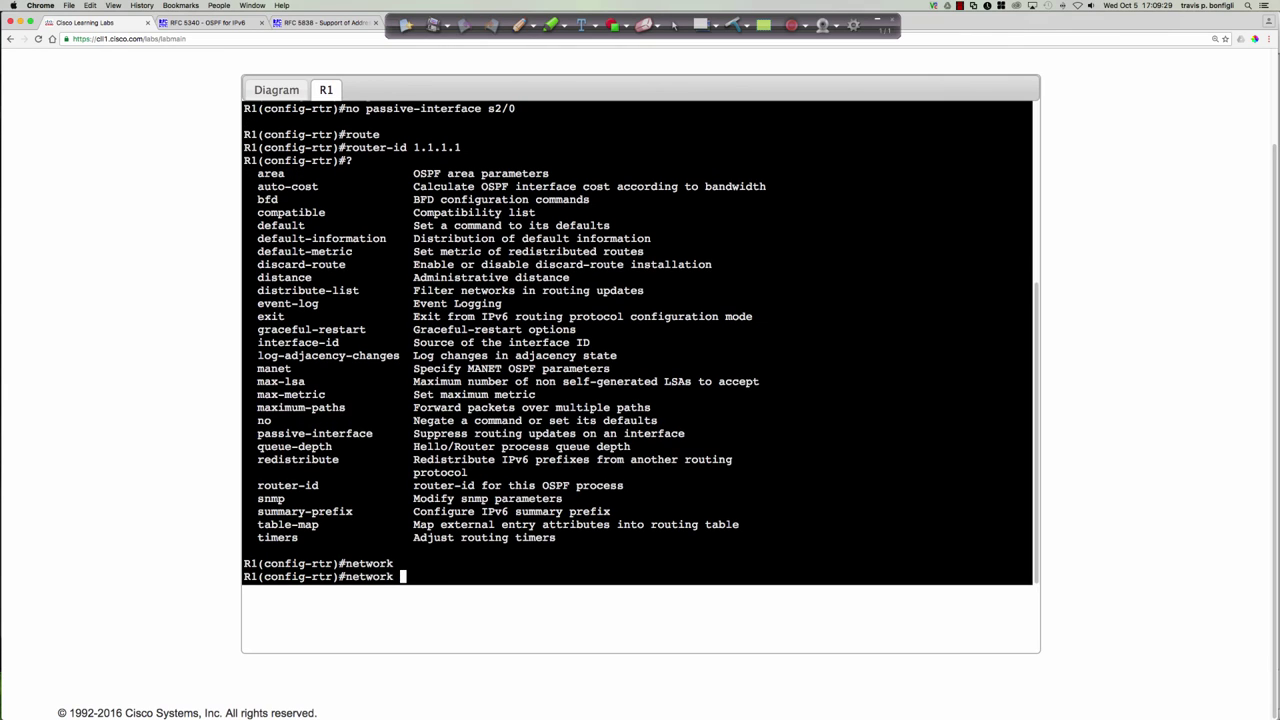
pyautogui.write('b8:.....')
pyautogui.hotkey('ctrl', 'u')
# Enter configuration of interface e0/0, check the accepted area ID formats and assign it to OSPF process 1 area 0 for IPv6
pyautogui.write('int e0/0')
pyautogui.press('Return')
pyautogui.press('Return')
pyautogui.press('Return')
pyautogui.press('Return')
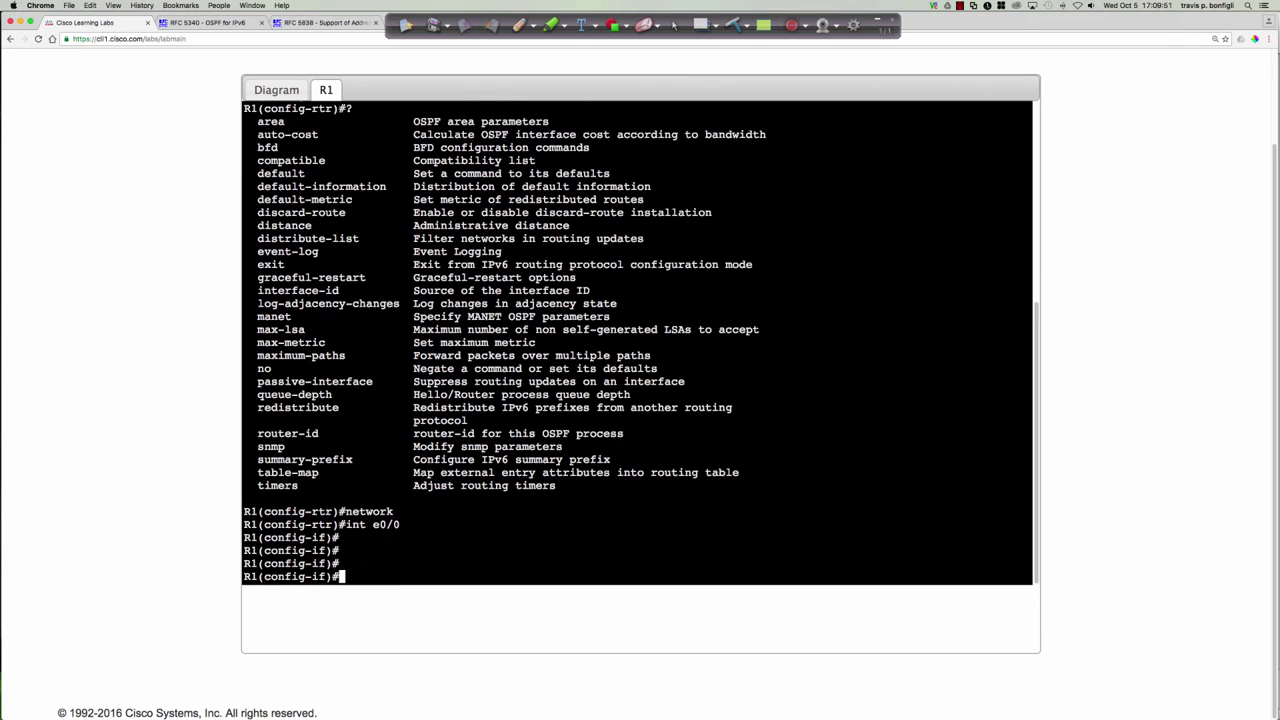
pyautogui.write('ipv6 ospf 1 are')
pyautogui.press('Tab')
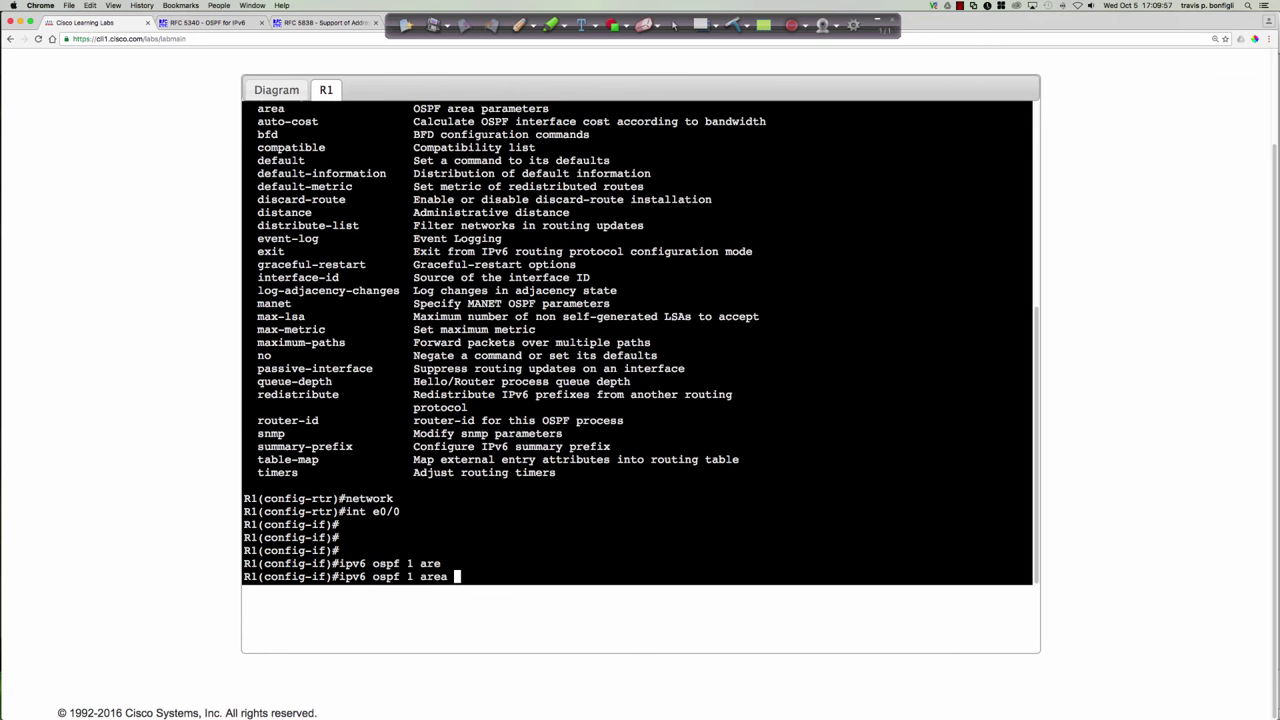
pyautogui.write('?')
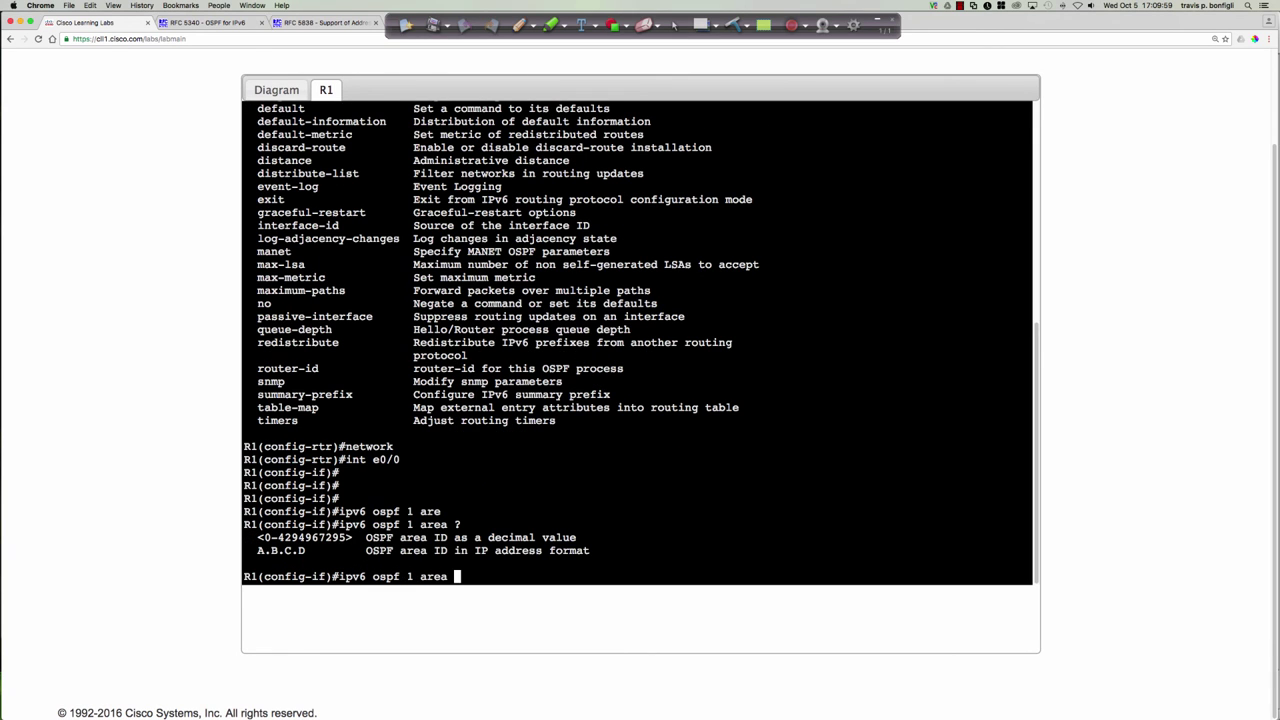
pyautogui.write('0')
pyautogui.press('Return')
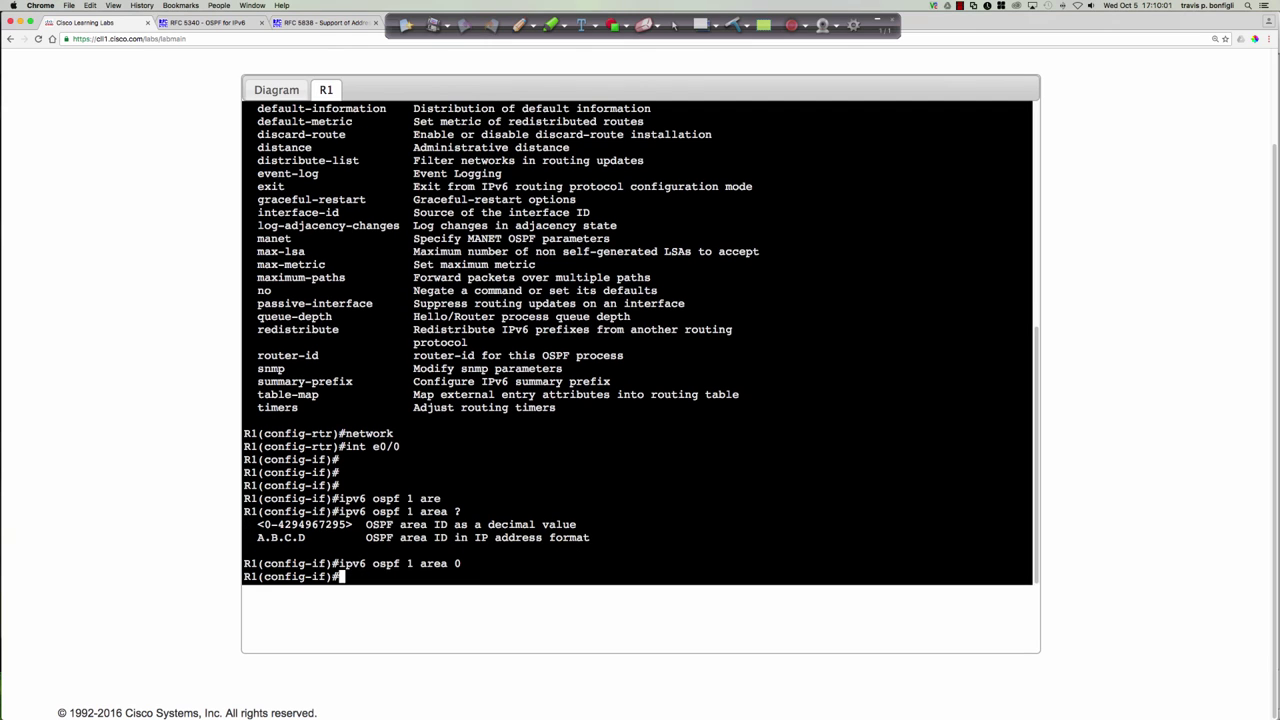
# Recall the area 0 assignment command for e0/0 and run it again unchanged
pyautogui.press('Up')
pyautogui.press('Left')
pyautogui.press('Left')
pyautogui.press('Left')
pyautogui.press('Left')
pyautogui.press('Left')
pyautogui.press('Left')
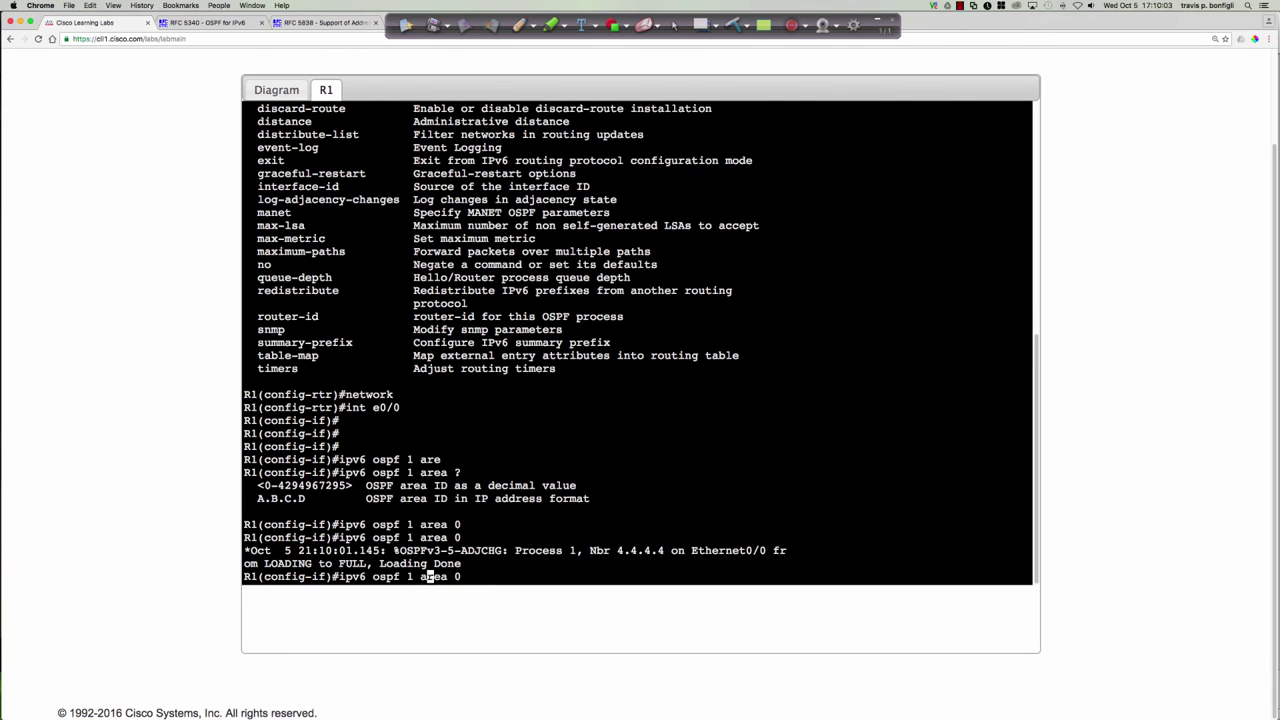
pyautogui.press('Right')
pyautogui.press('Right')
pyautogui.press('Right')
pyautogui.press('Right')
pyautogui.press('Right')
pyautogui.press('Right')
pyautogui.press('Return')
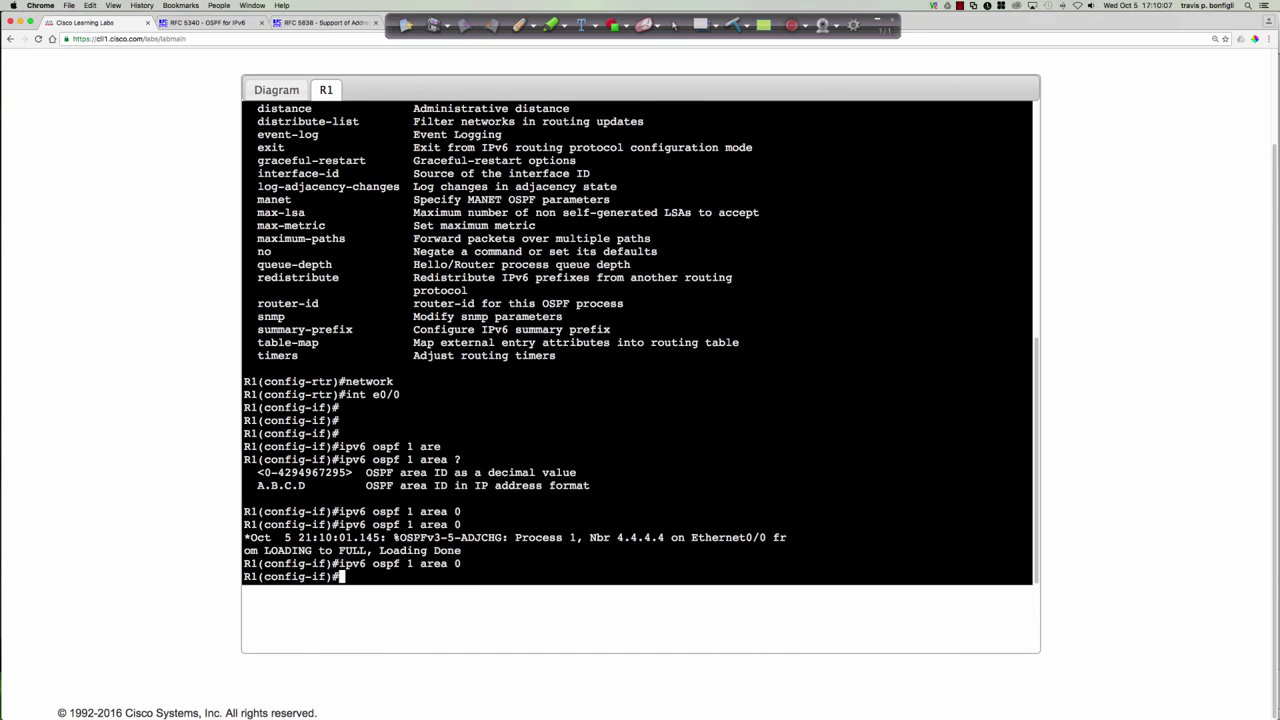
pyautogui.press('Return')
pyautogui.press('Return')
pyautogui.press('Return')
# Enter configuration of interface e0/1 and assign it to IPv6 OSPF process 1 area 2
pyautogui.write('int e0/1')
pyautogui.press('Return')
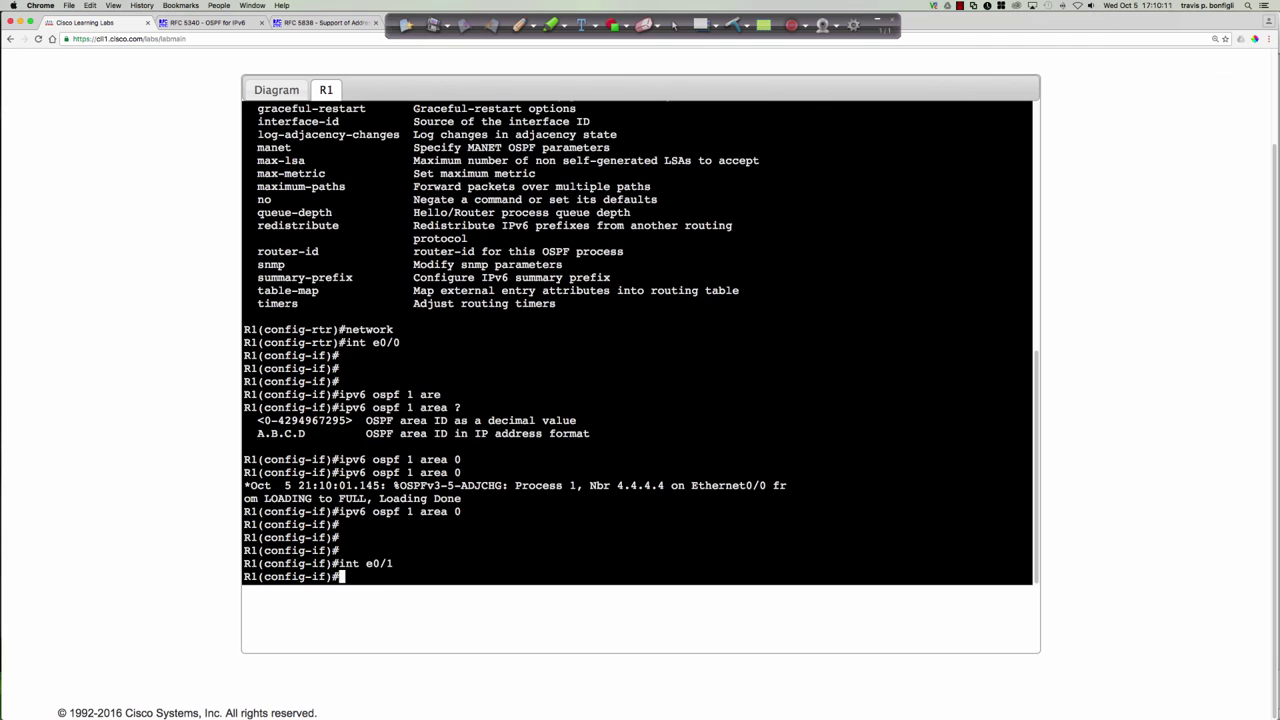
pyautogui.press('Up')
pyautogui.press('Up')
pyautogui.press('BackSpace')
pyautogui.write('2')
pyautogui.press('Return')
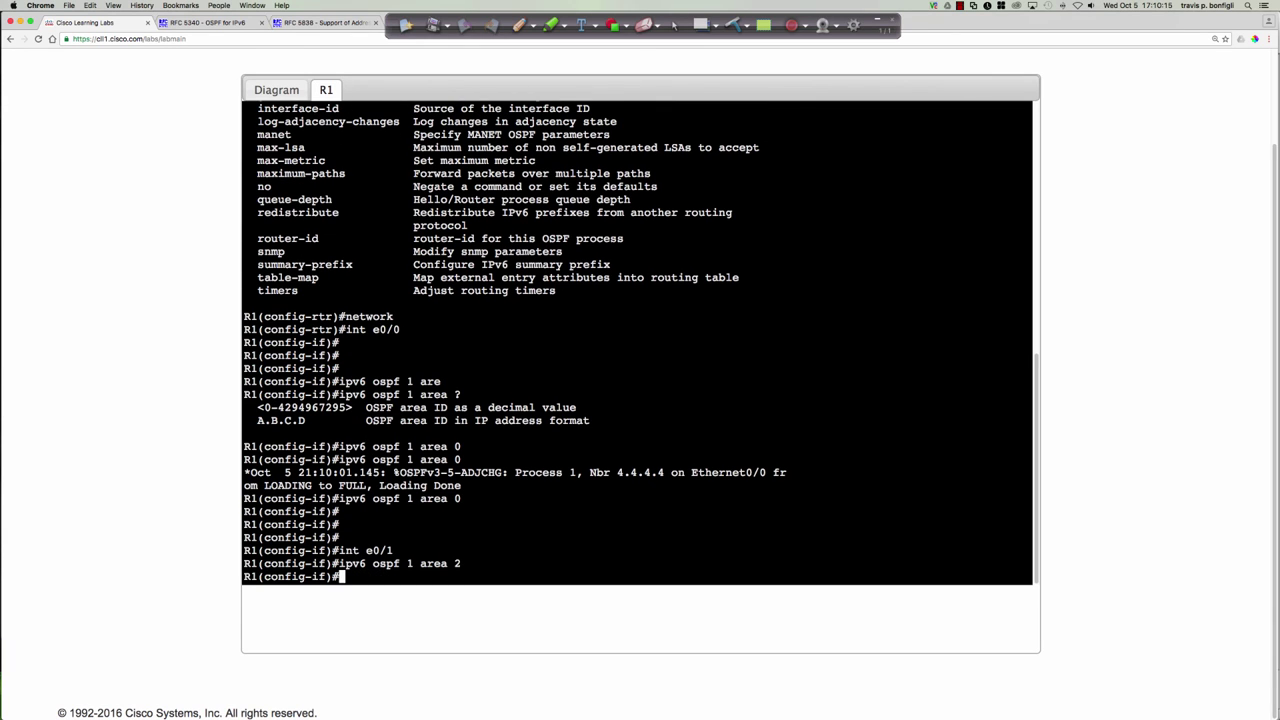
pyautogui.press('Return')
pyautogui.press('Return')
pyautogui.press('Return')
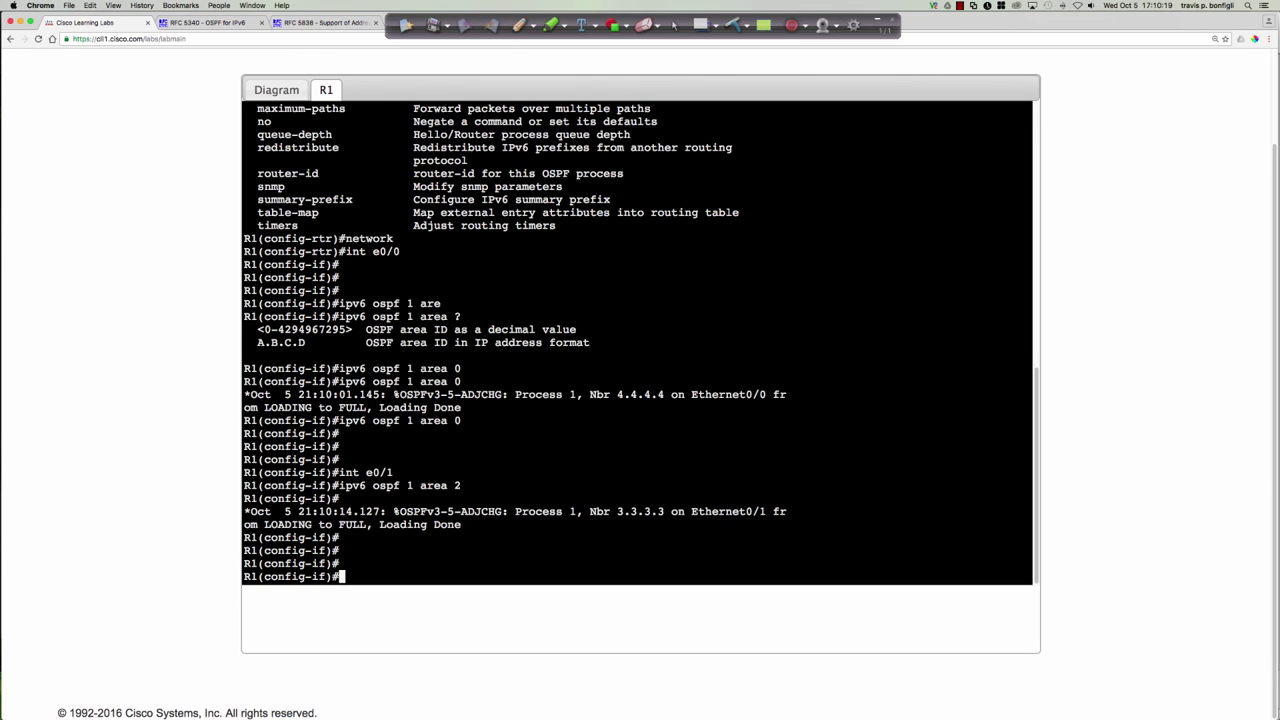
# Enter configuration of interface lo0 and assign it to IPv6 OSPF process 1 area 0
pyautogui.write('int lo0')
pyautogui.press('Return')
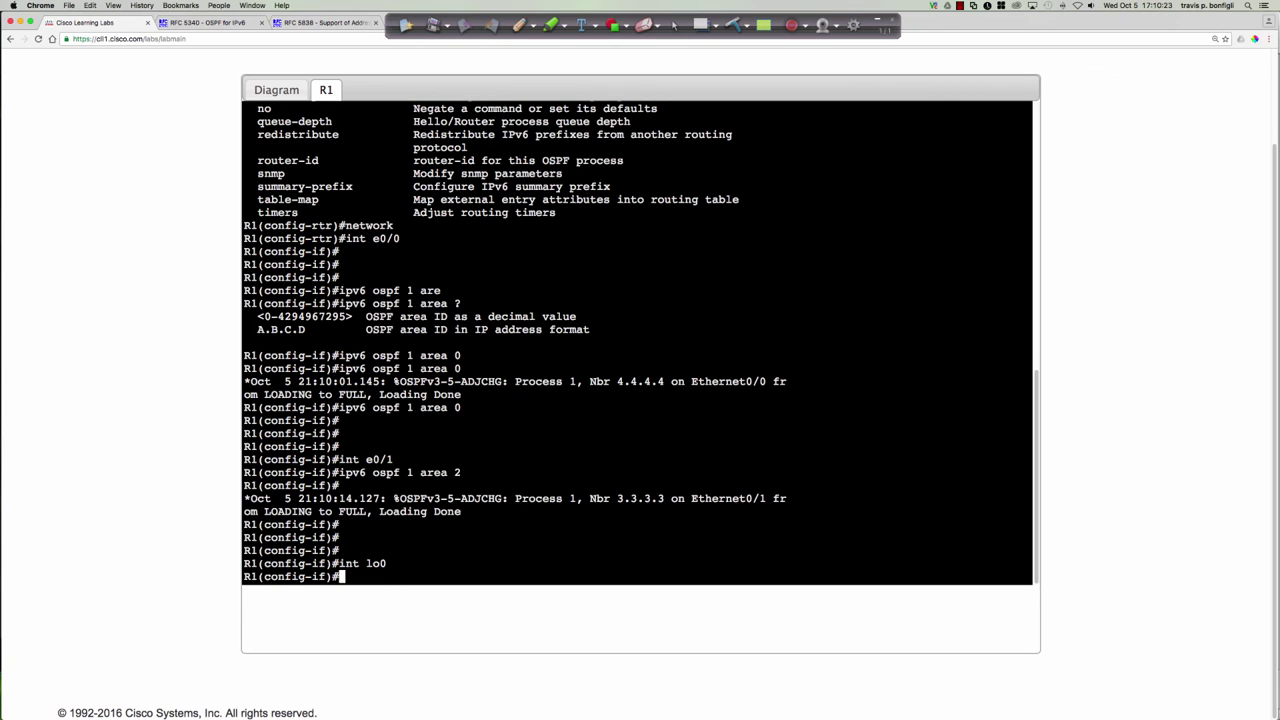
pyautogui.press('Up')
pyautogui.press('Up')
pyautogui.press('BackSpace')
pyautogui.write('0')
pyautogui.press('Return')
pyautogui.press('Return')
pyautogui.press('Return')
pyautogui.press('Return')
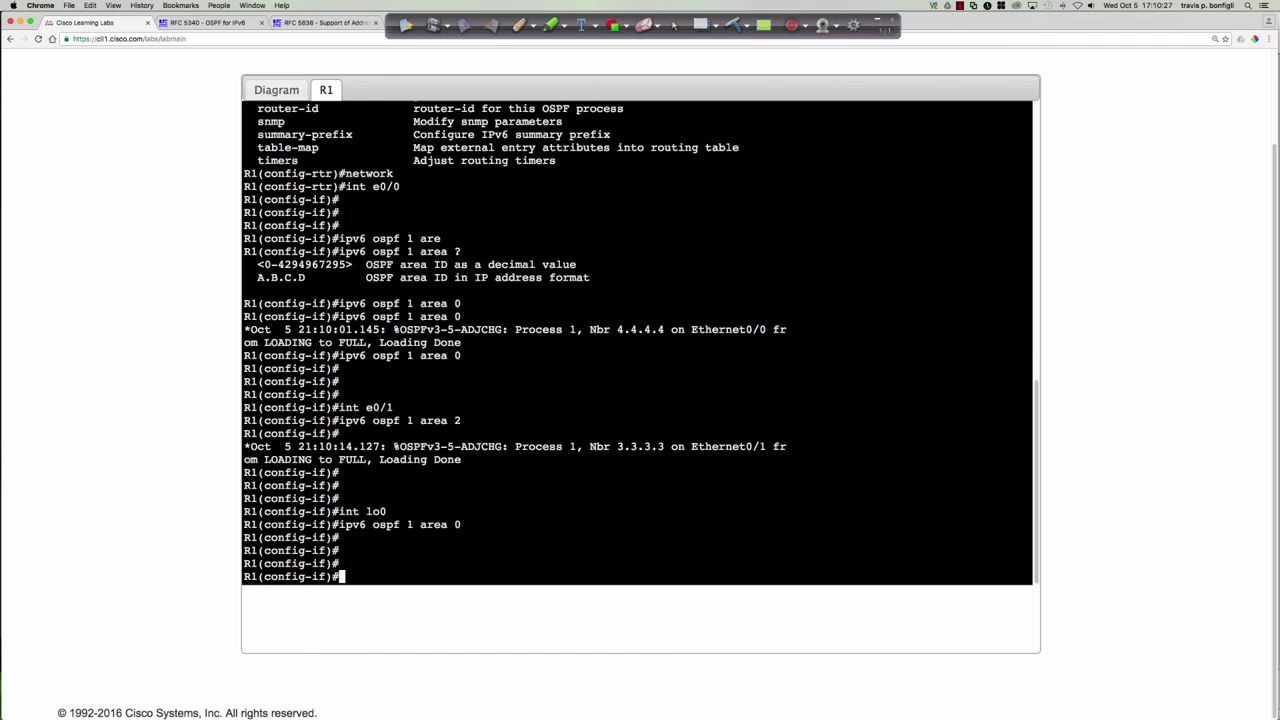
# Review the topology diagram and list R1's IPv6 OSPF neighbors from interface configuration mode
pyautogui.click(280, 95)
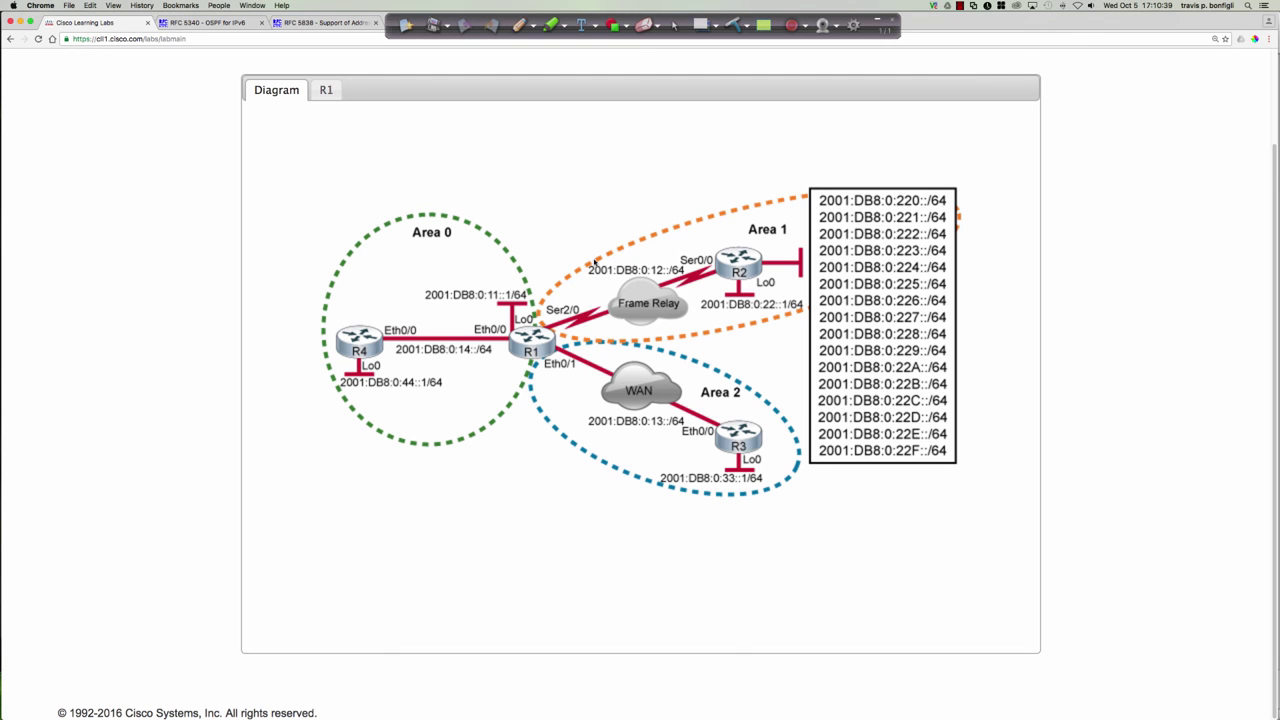
pyautogui.click(326, 90)
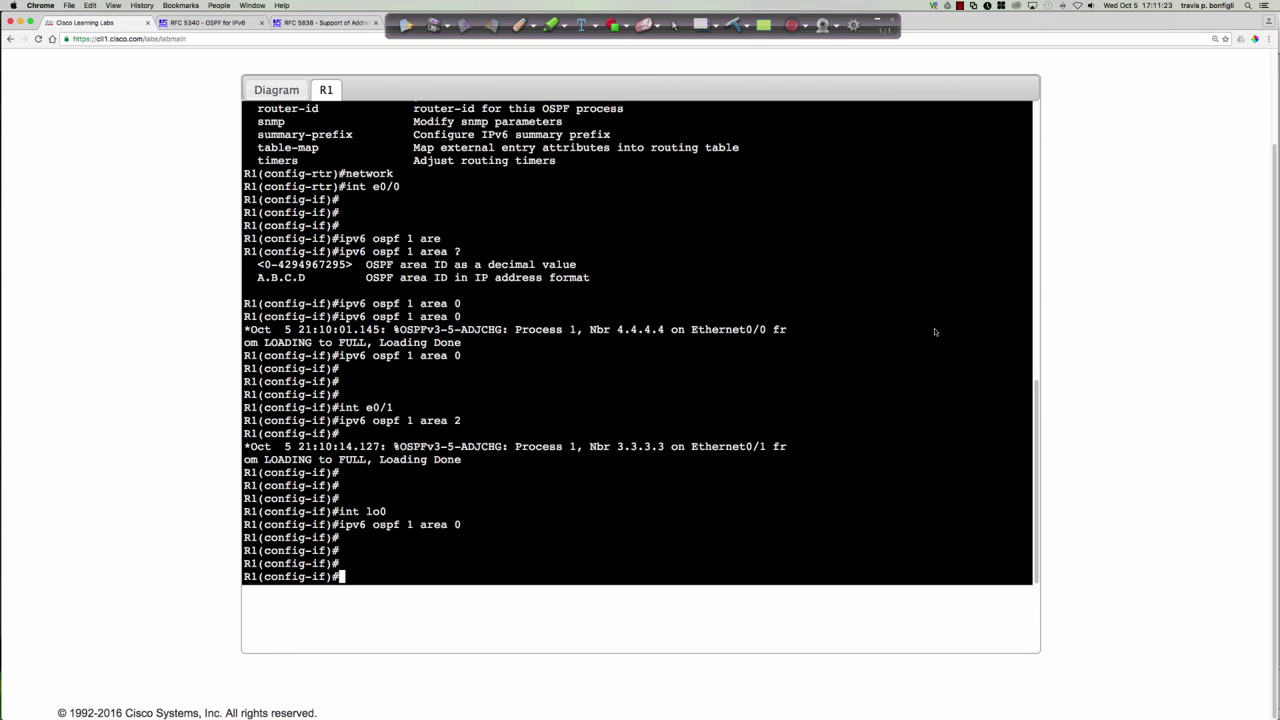
pyautogui.write('do sh ipv6 ospf neigh')
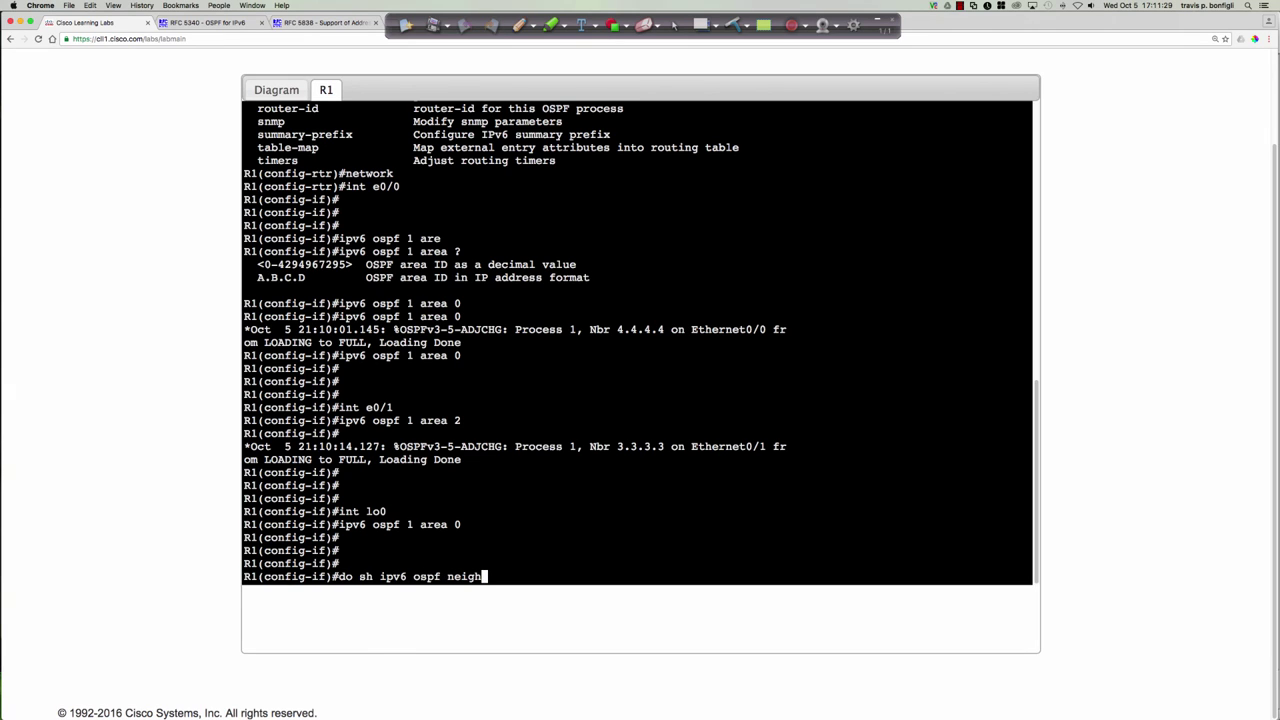
pyautogui.press('Return')
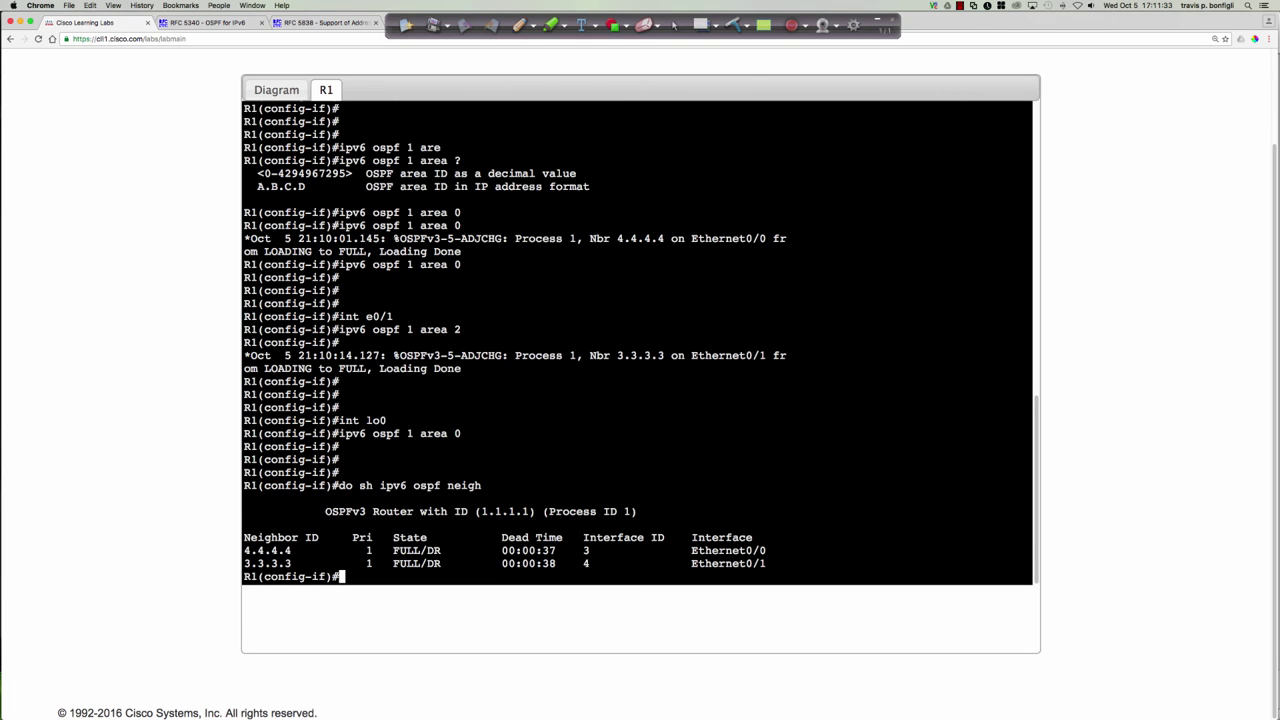
# Display R1's IPv6 OSPF database and advance the output line by line to the Area 2 router link states
pyautogui.write('do sh ipv6 ospf data')
pyautogui.press('Return')
pyautogui.press('Return')
pyautogui.press('Return')
pyautogui.press('Return')
pyautogui.press('Return')
pyautogui.press('Return')
pyautogui.press('Return')
pyautogui.press('Return')
pyautogui.press('Return')
pyautogui.press('Return')
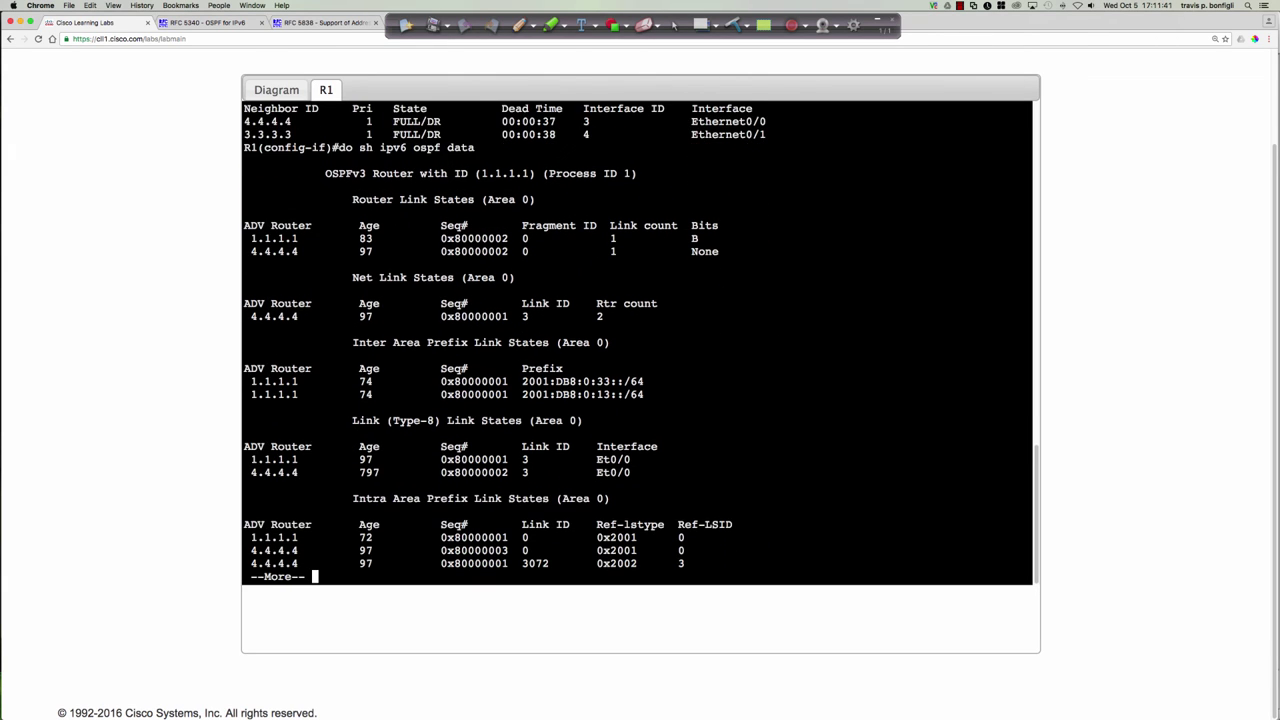
pyautogui.press('Return')
pyautogui.press('Return')
pyautogui.press('Return')
pyautogui.press('Return')
pyautogui.press('Return')
pyautogui.press('Return')
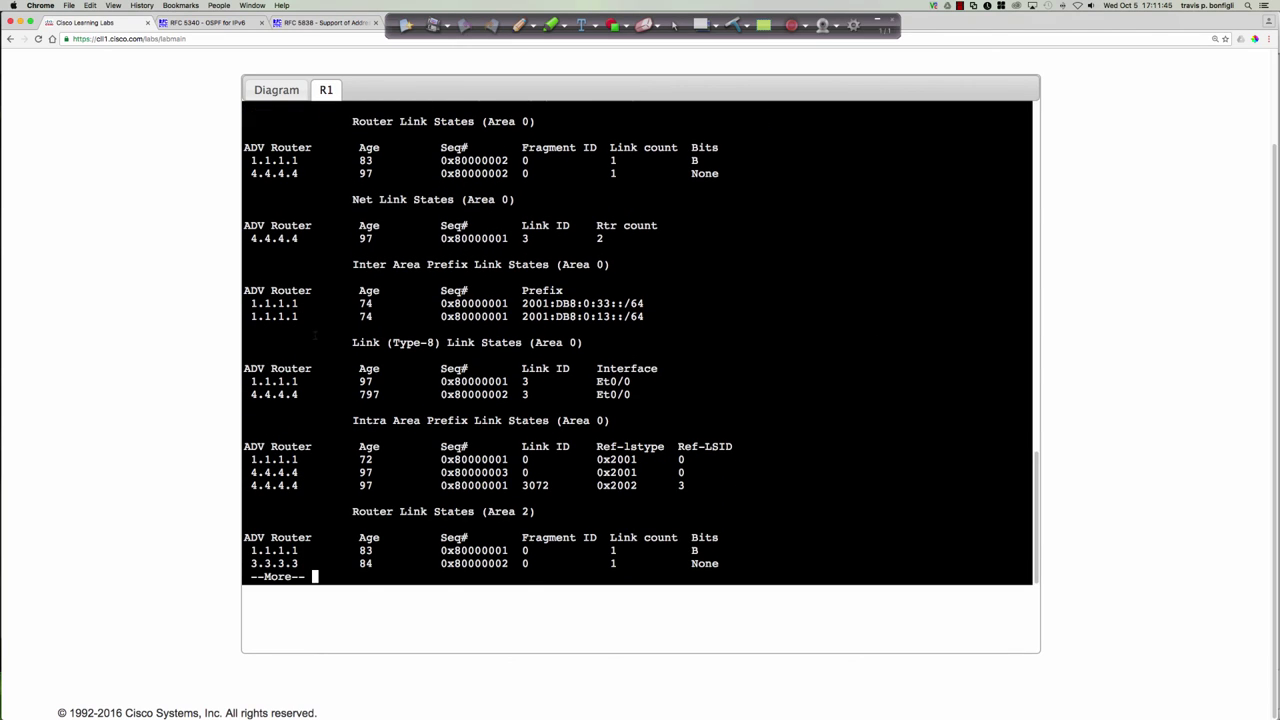
# Highlight the Link (Type-8) and Intra Area Prefix link state headings for Area 0, then clear the selection
pyautogui.moveTo(345, 342); pyautogui.dragTo(766, 486)
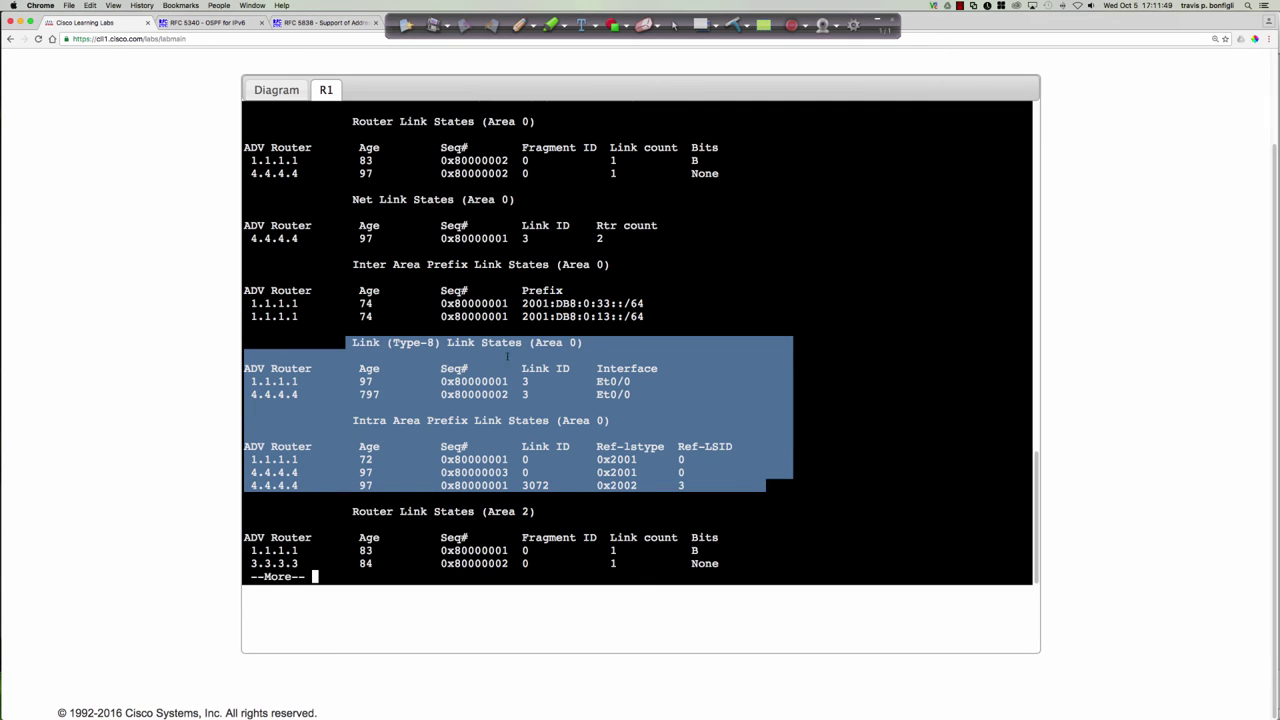
pyautogui.click(413, 349)
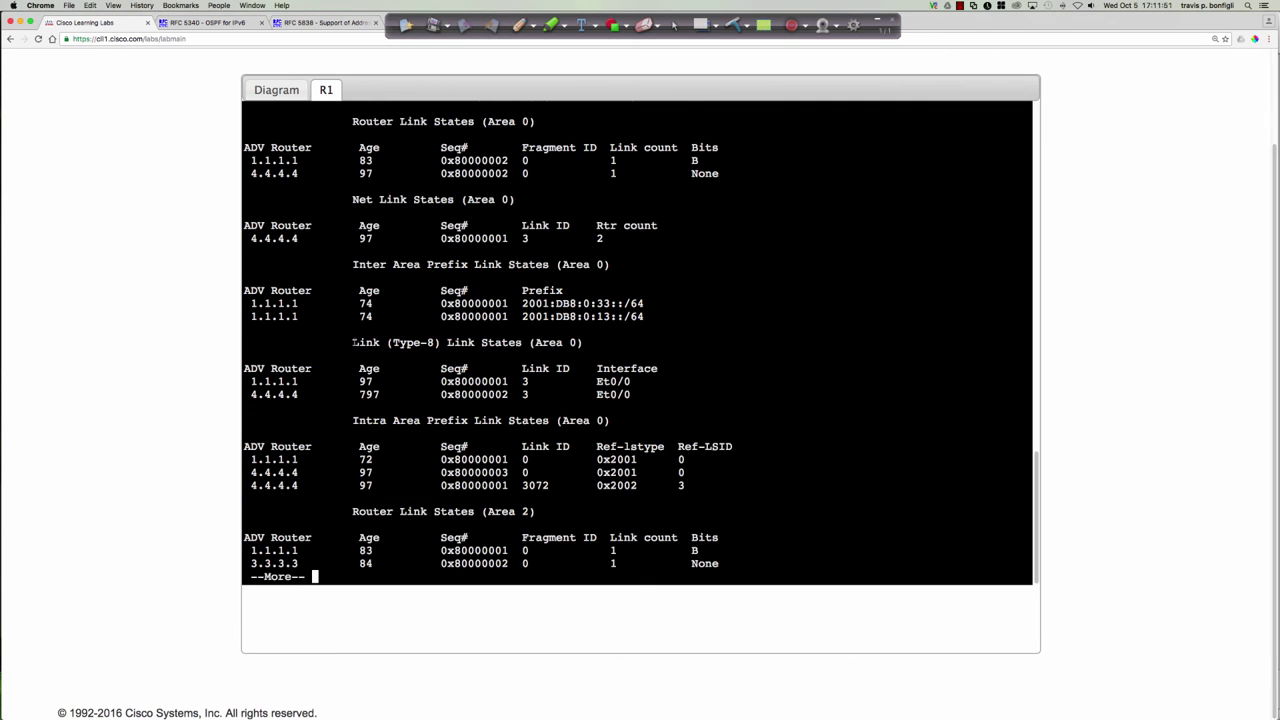
pyautogui.moveTo(350, 342); pyautogui.dragTo(590, 342)
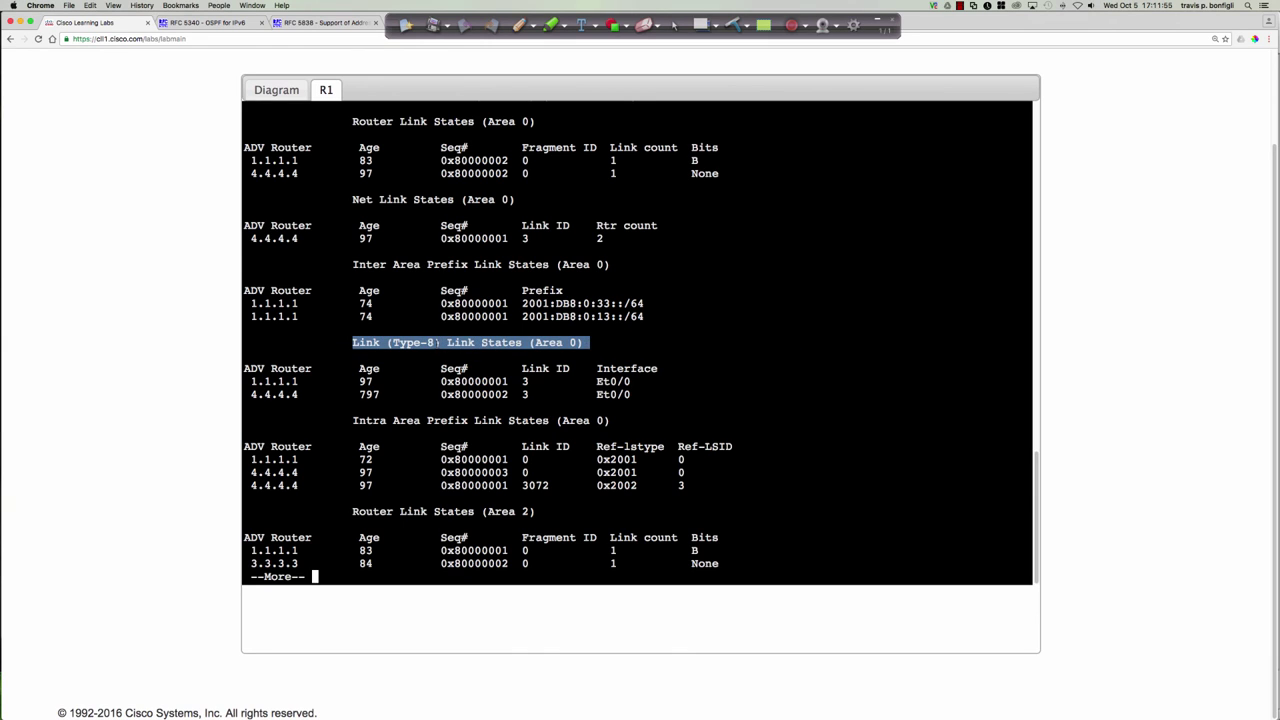
pyautogui.moveTo(352, 420); pyautogui.dragTo(610, 420)
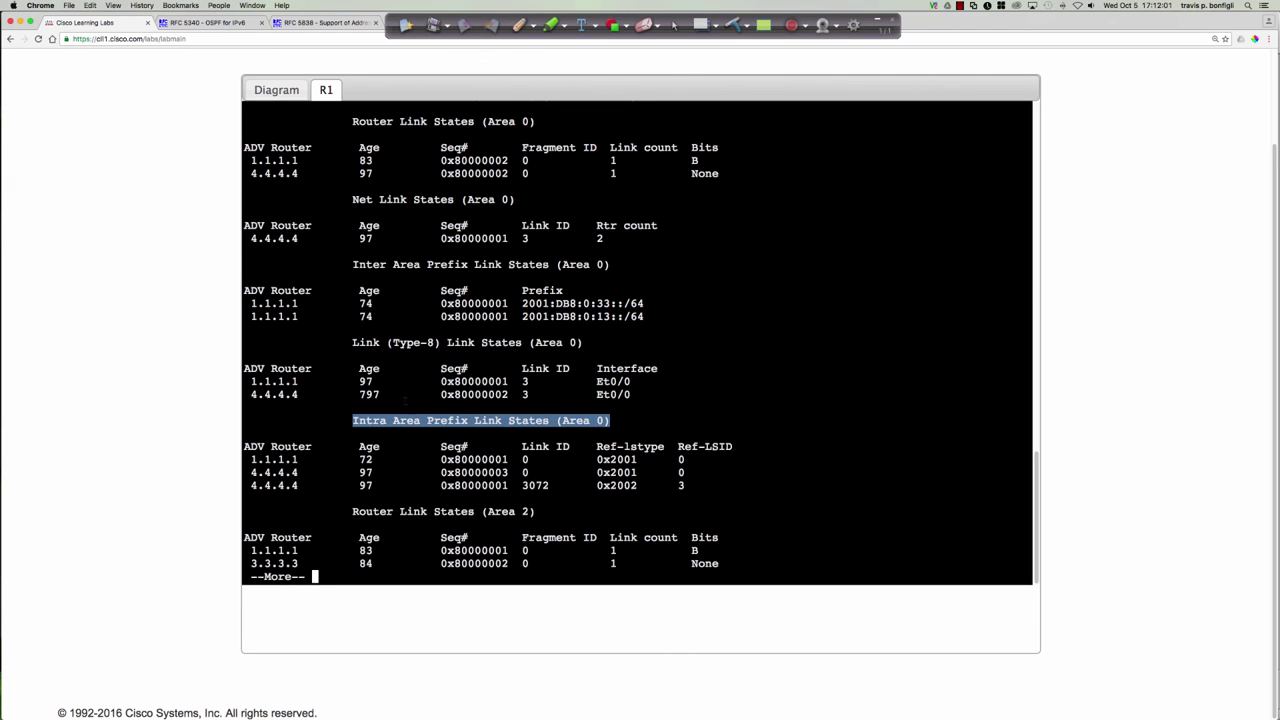
pyautogui.moveTo(387, 342); pyautogui.dragTo(440, 342)
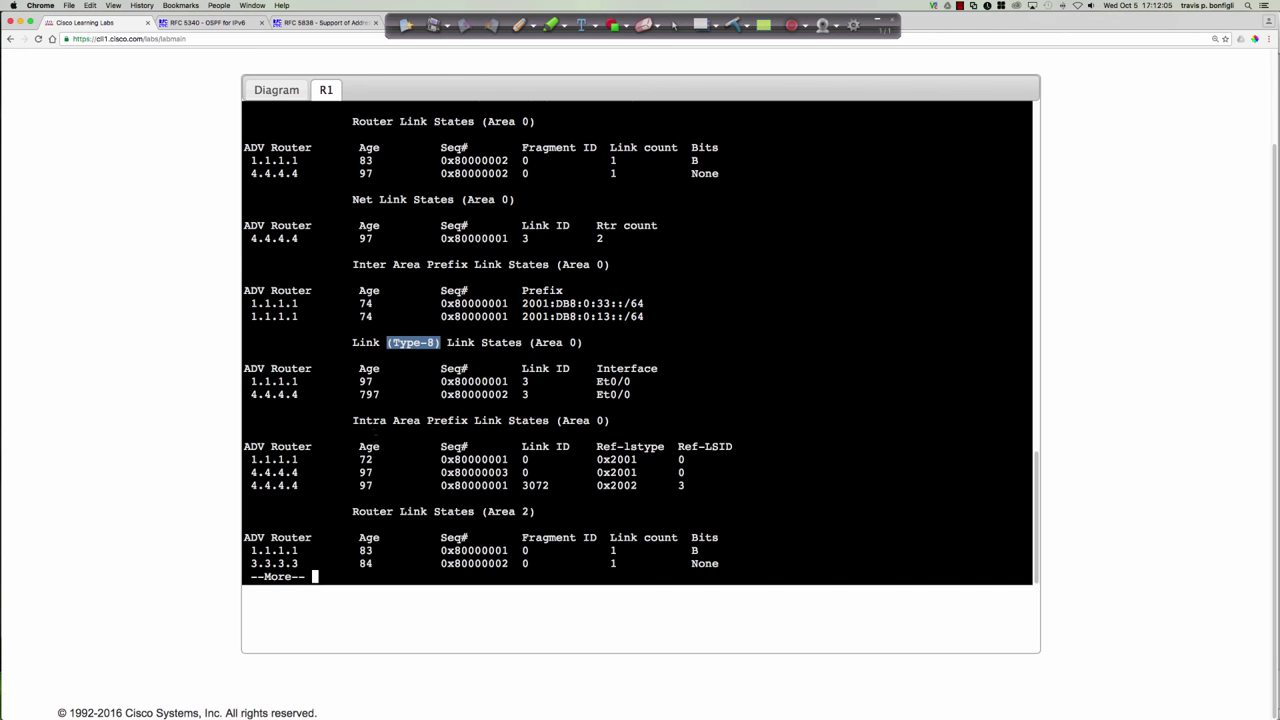
pyautogui.moveTo(372, 420); pyautogui.dragTo(502, 420)
pyautogui.click(413, 412)
# Highlight the Inter Area Prefix, Net, Router and Type-8 headings of Area 0 in turn, then show the rest of the database
pyautogui.scroll(1, 403, 283)
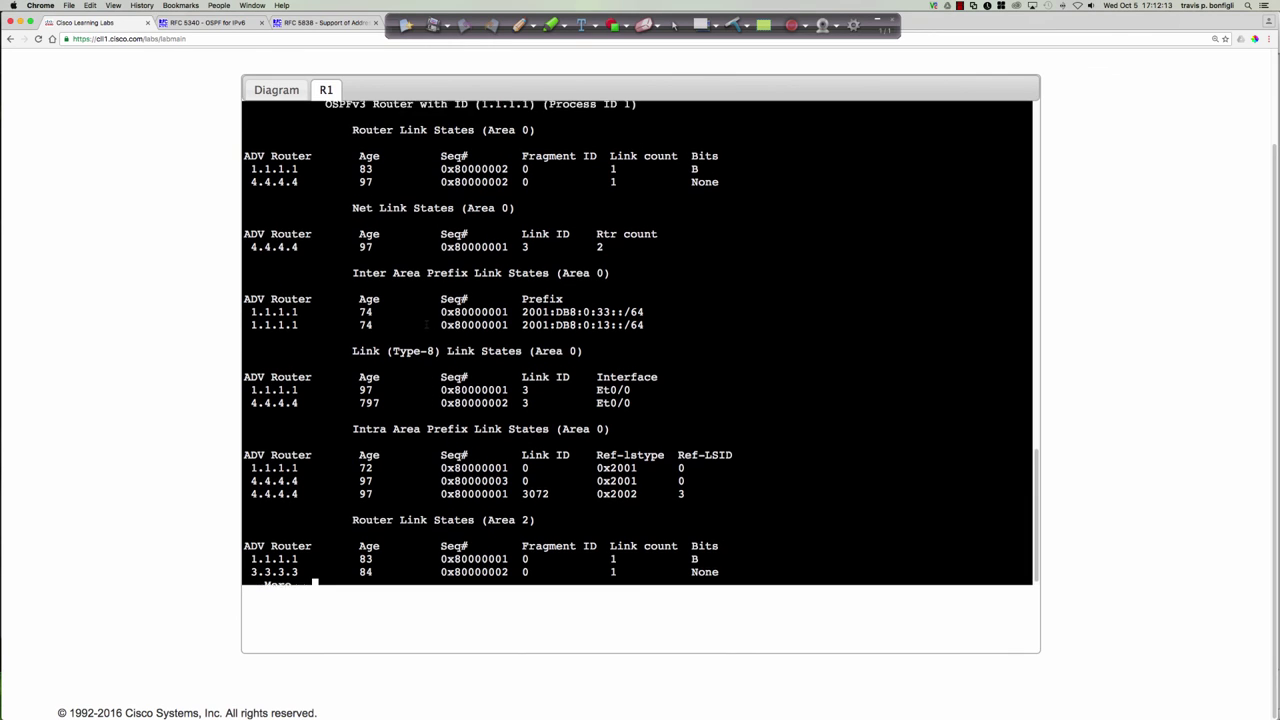
pyautogui.scroll(3, 427, 324)
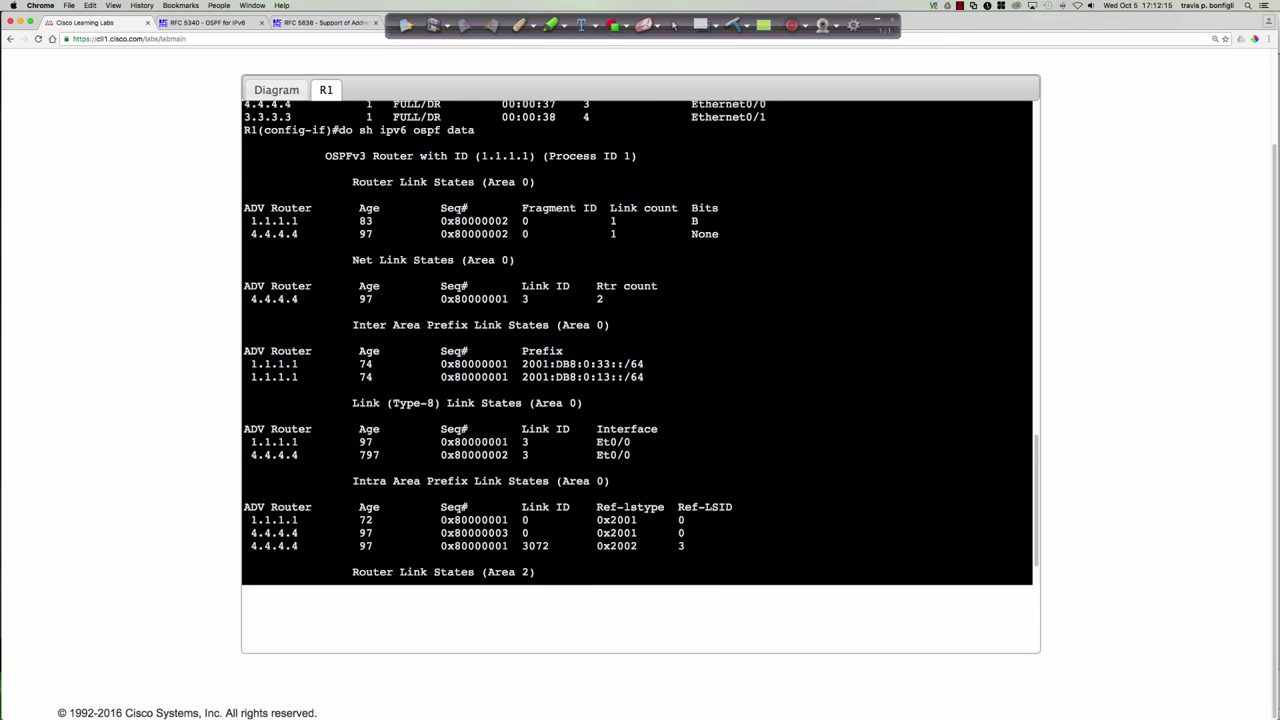
pyautogui.moveTo(352, 357); pyautogui.dragTo(598, 357)
pyautogui.moveTo(352, 292); pyautogui.dragTo(515, 292)
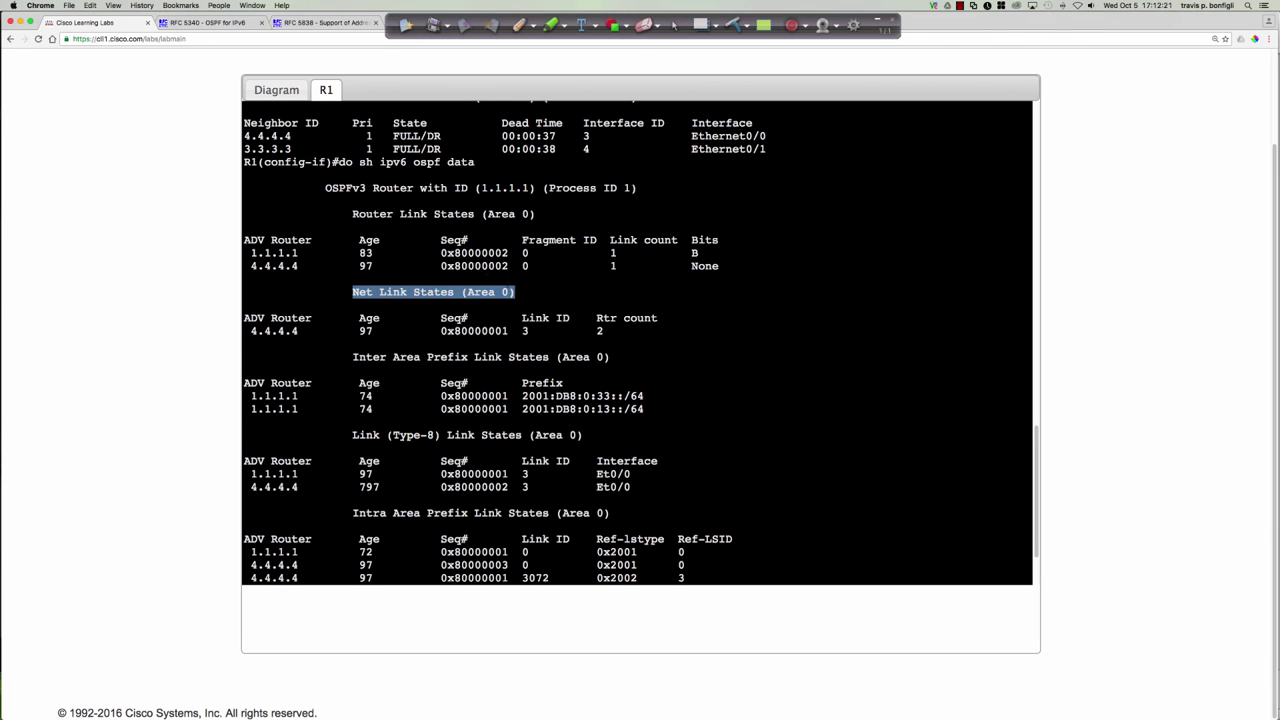
pyautogui.moveTo(352, 214); pyautogui.dragTo(542, 214)
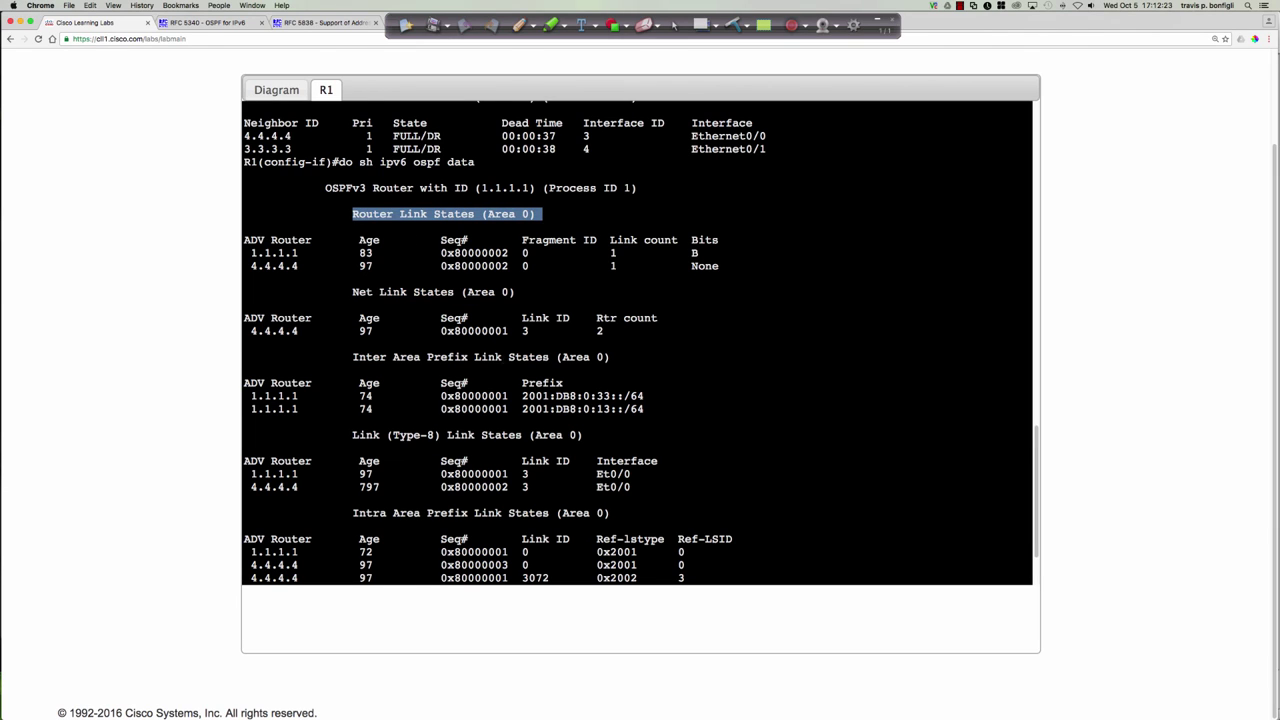
pyautogui.scroll(-1, 493, 365)
pyautogui.moveTo(387, 423); pyautogui.dragTo(446, 423)
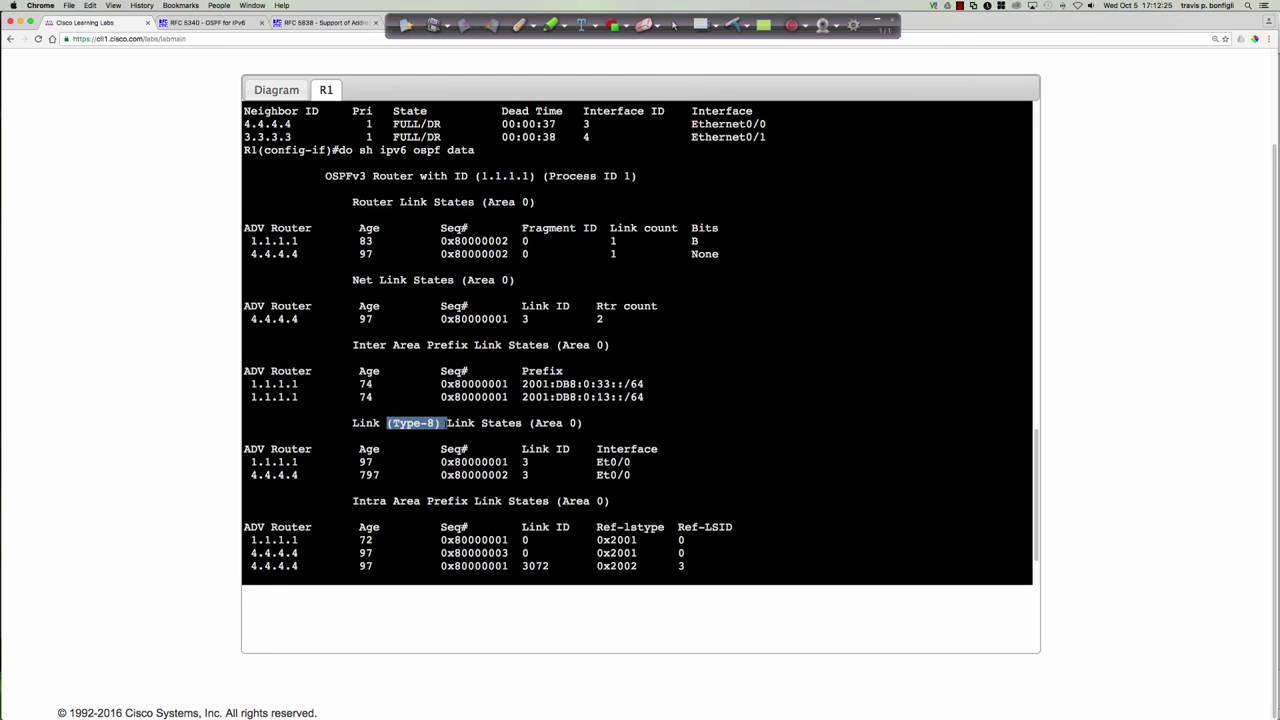
pyautogui.click(552, 424)
pyautogui.scroll(-7, 585, 384)
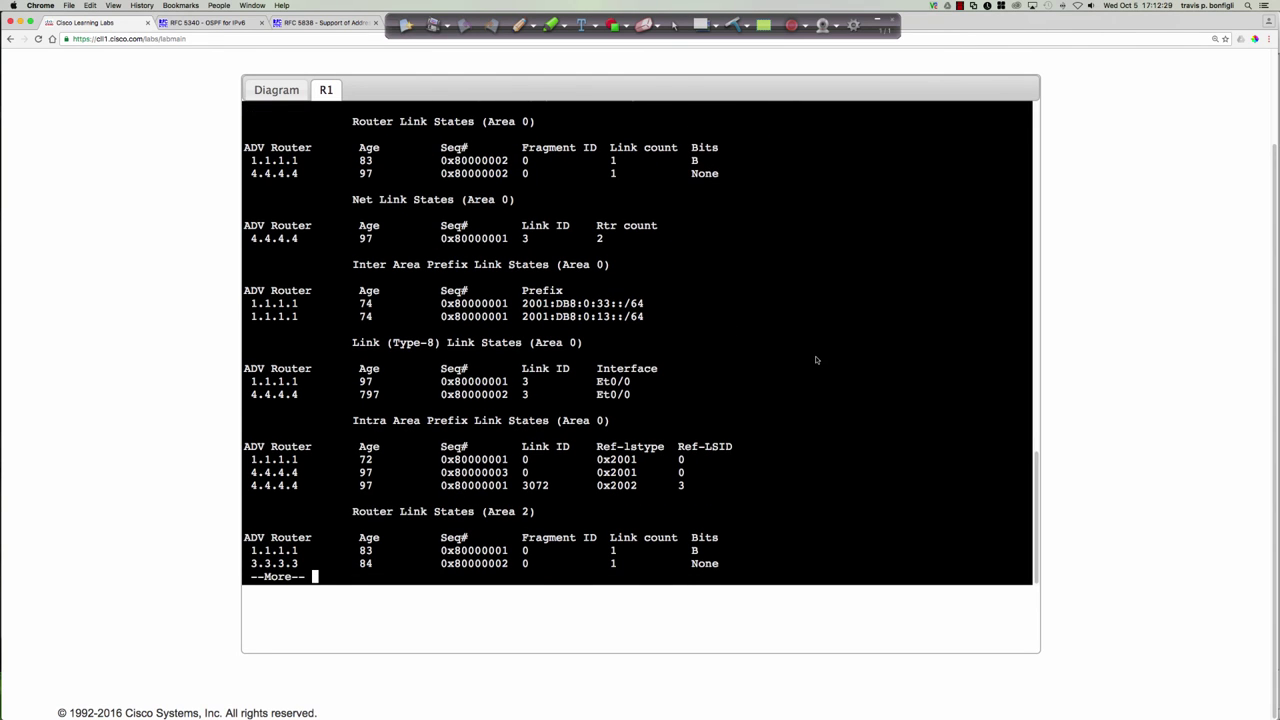
pyautogui.press('space')
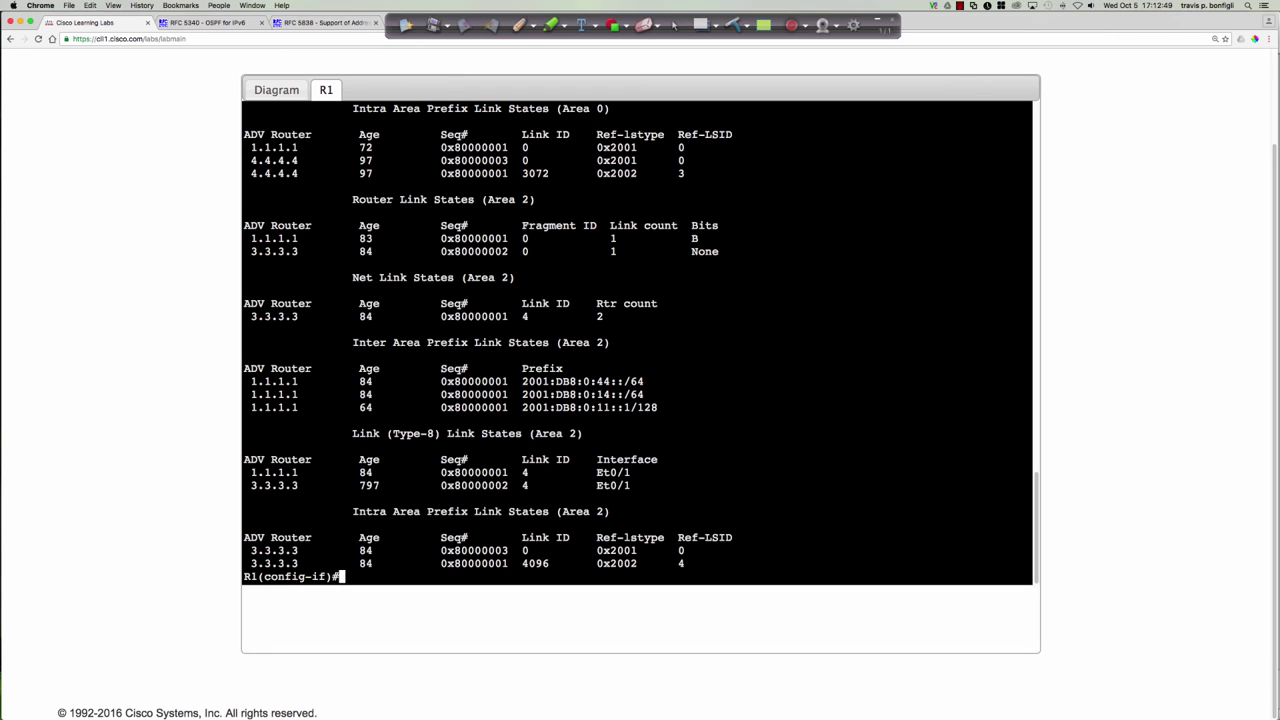
# Display the full IPv6 routing table on R1, then only its OSPF routes
pyautogui.write('do sh ipv6 route')
pyautogui.press('Return')
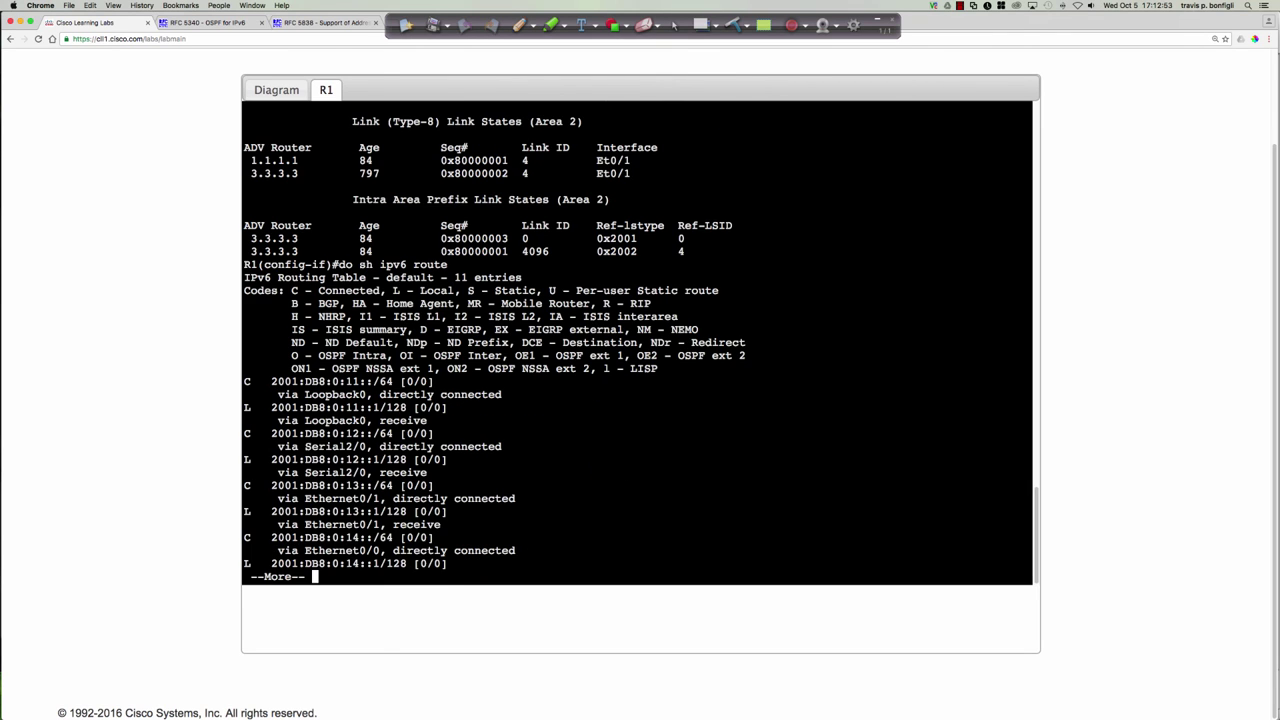
pyautogui.press('space')
pyautogui.press('Up')
pyautogui.write('ospf')
pyautogui.press('Return')
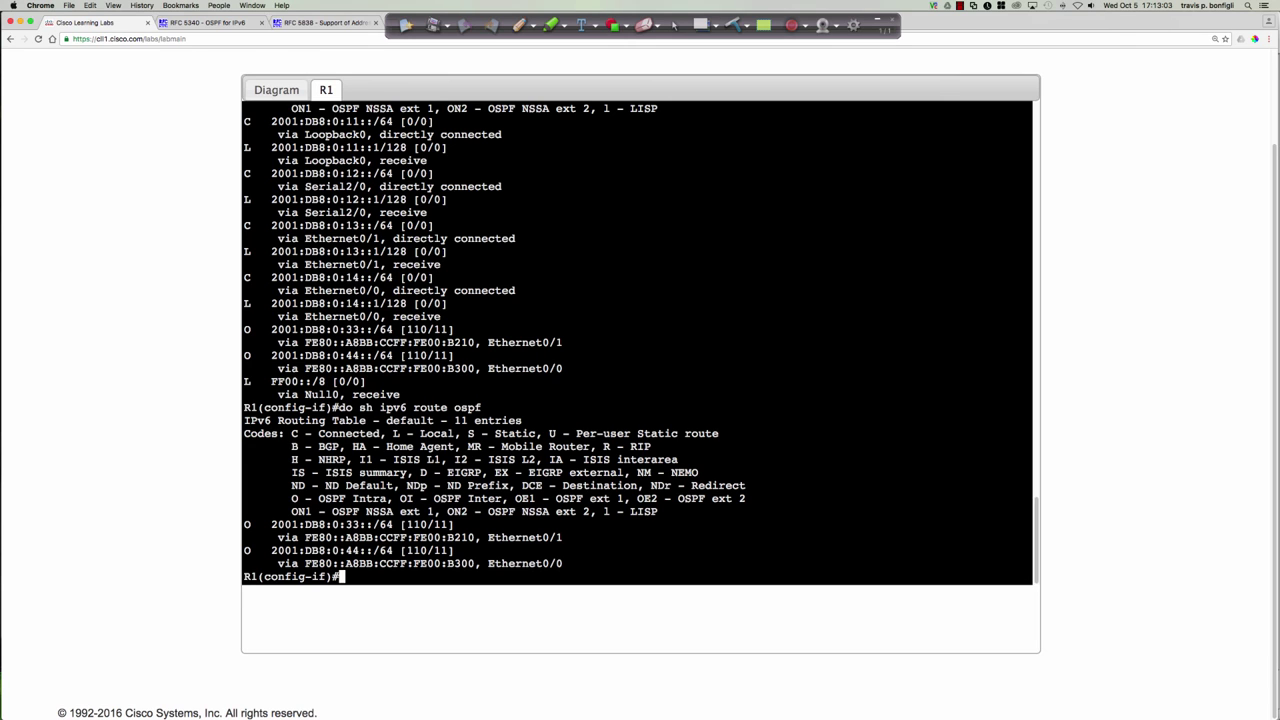
# Check the topology diagram, then highlight the O codes of the OSPF routes in R1's output and clear the selection
pyautogui.click(276, 90)
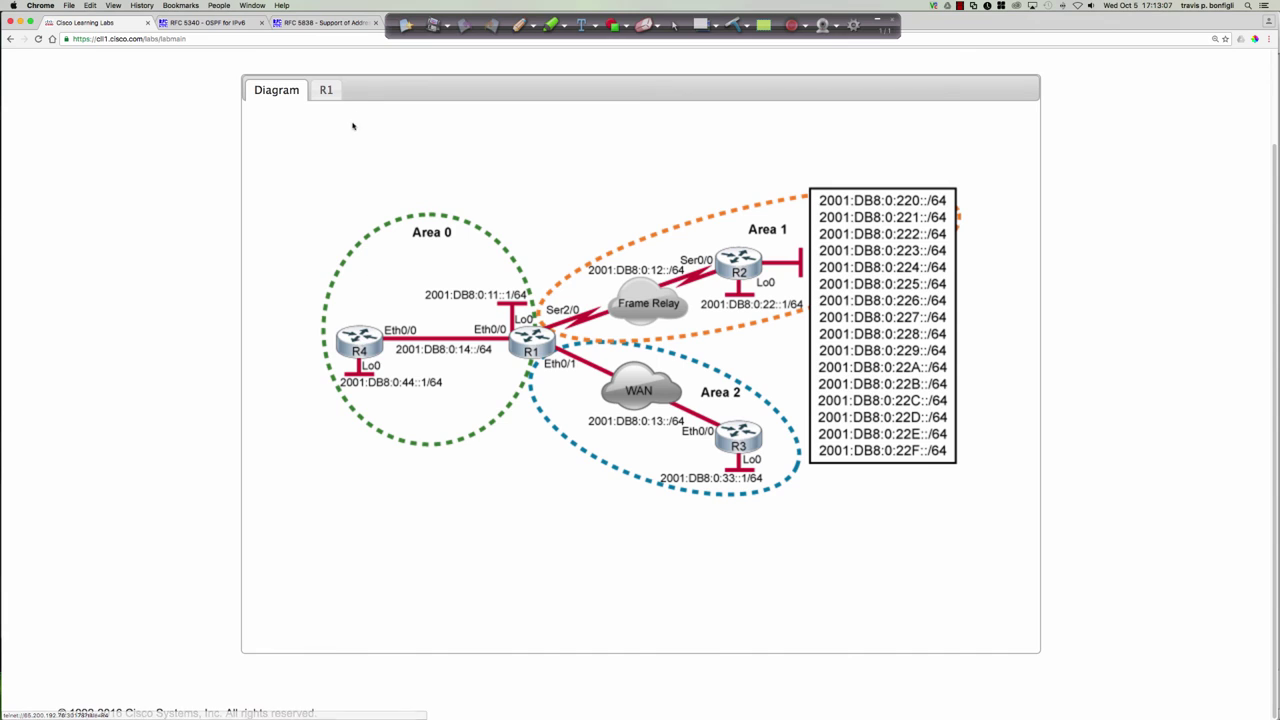
pyautogui.click(332, 93)
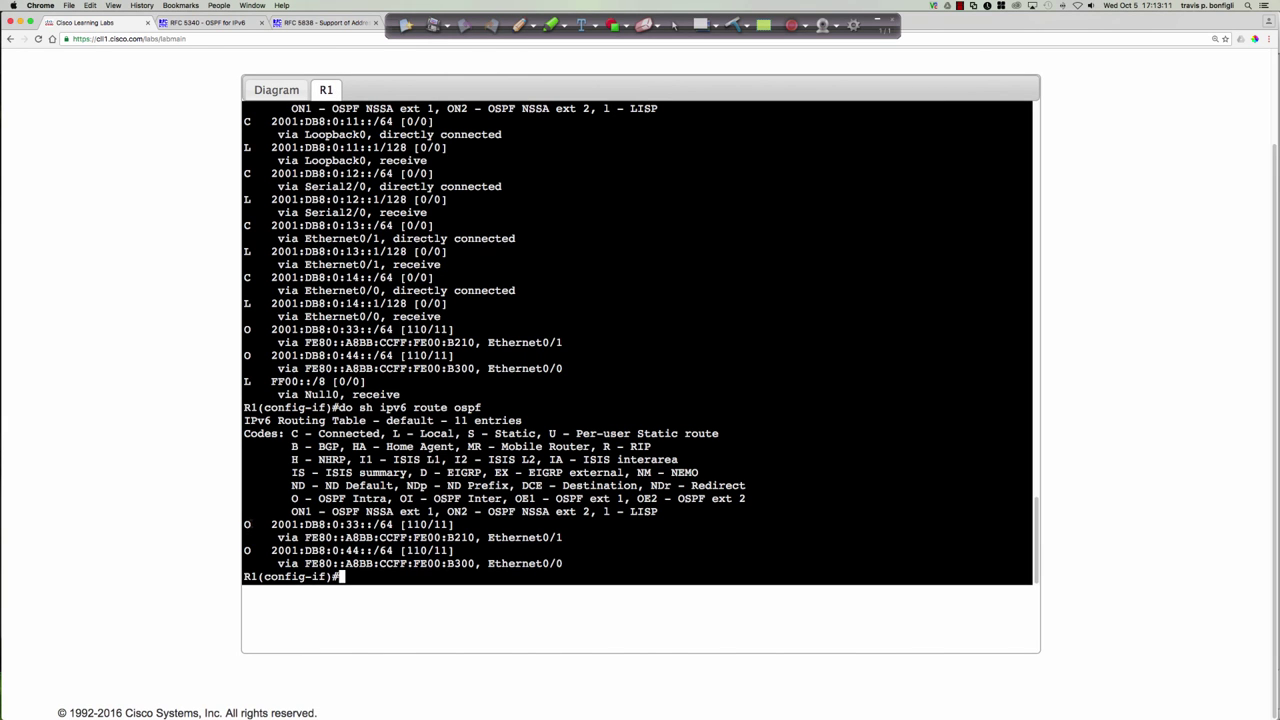
pyautogui.moveTo(244, 524); pyautogui.dragTo(251, 551)
pyautogui.moveTo(244, 524); pyautogui.dragTo(251, 525)
pyautogui.click(837, 516)
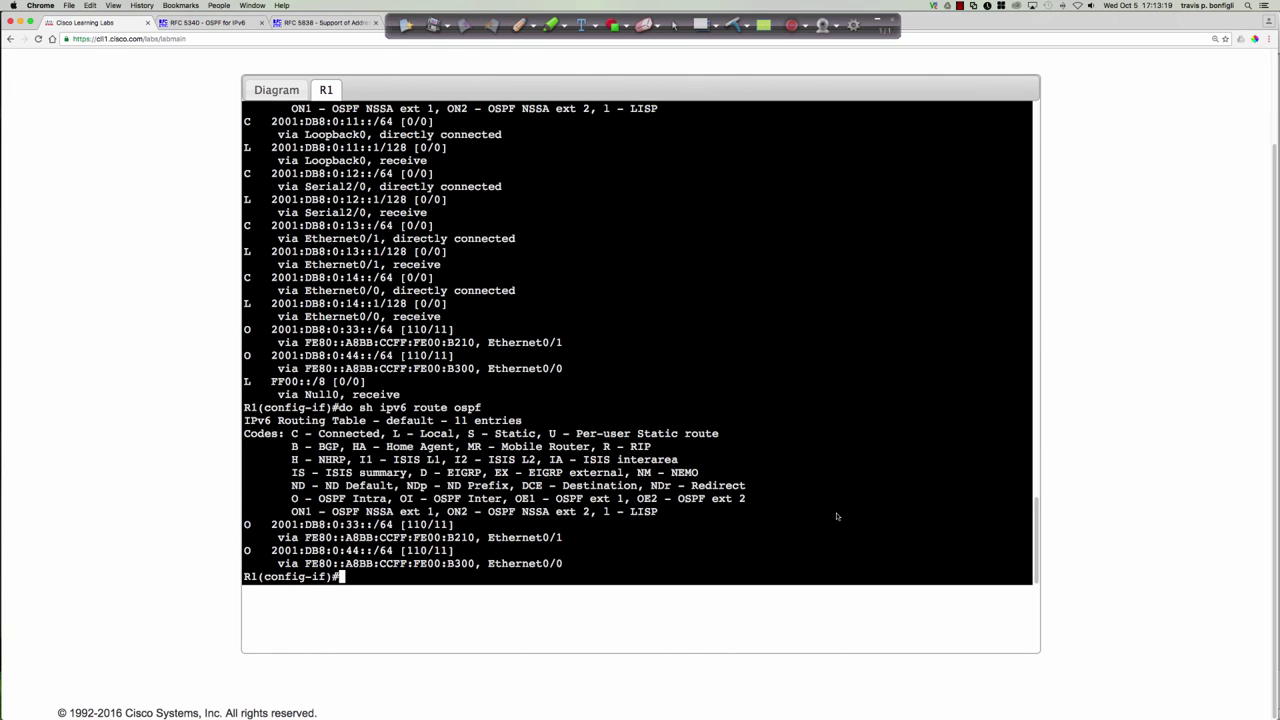
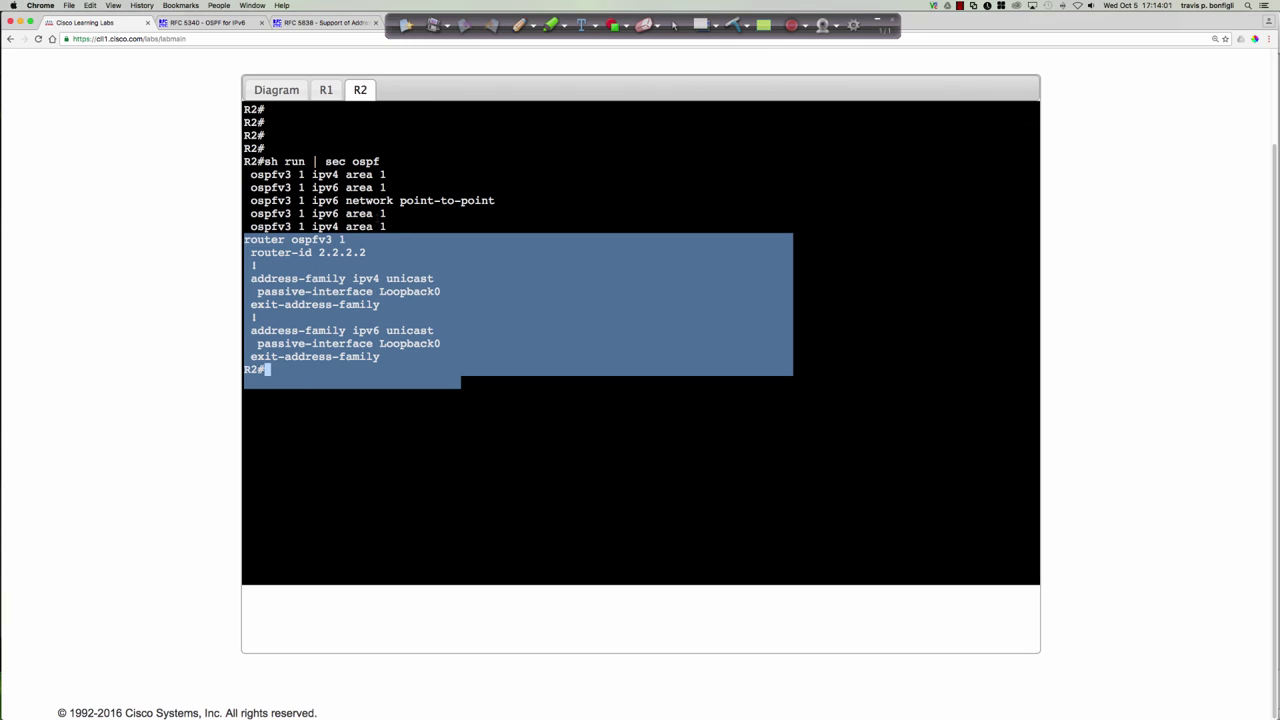
# Highlight R2's interface-level ospfv3 area lines and their ipv4 and ipv6 keywords in turn, then clear the selection
pyautogui.press('Escape')
pyautogui.moveTo(250, 174); pyautogui.dragTo(433, 226)
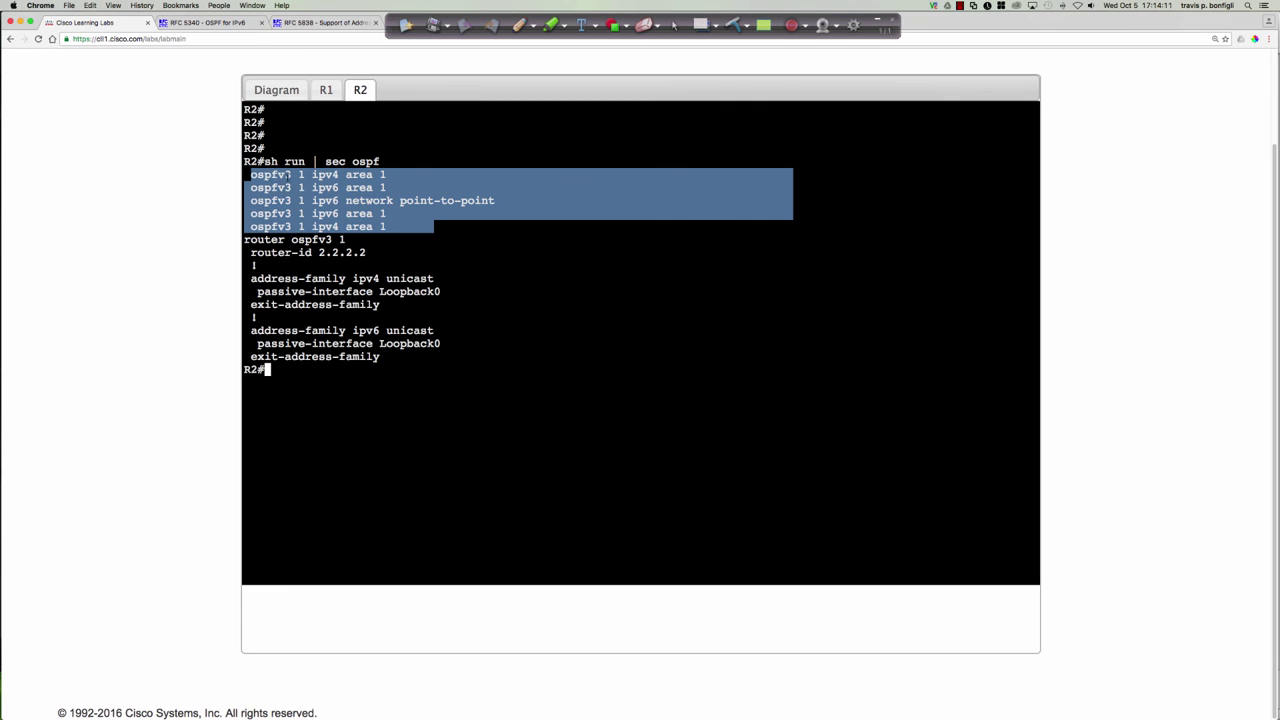
pyautogui.click(301, 187)
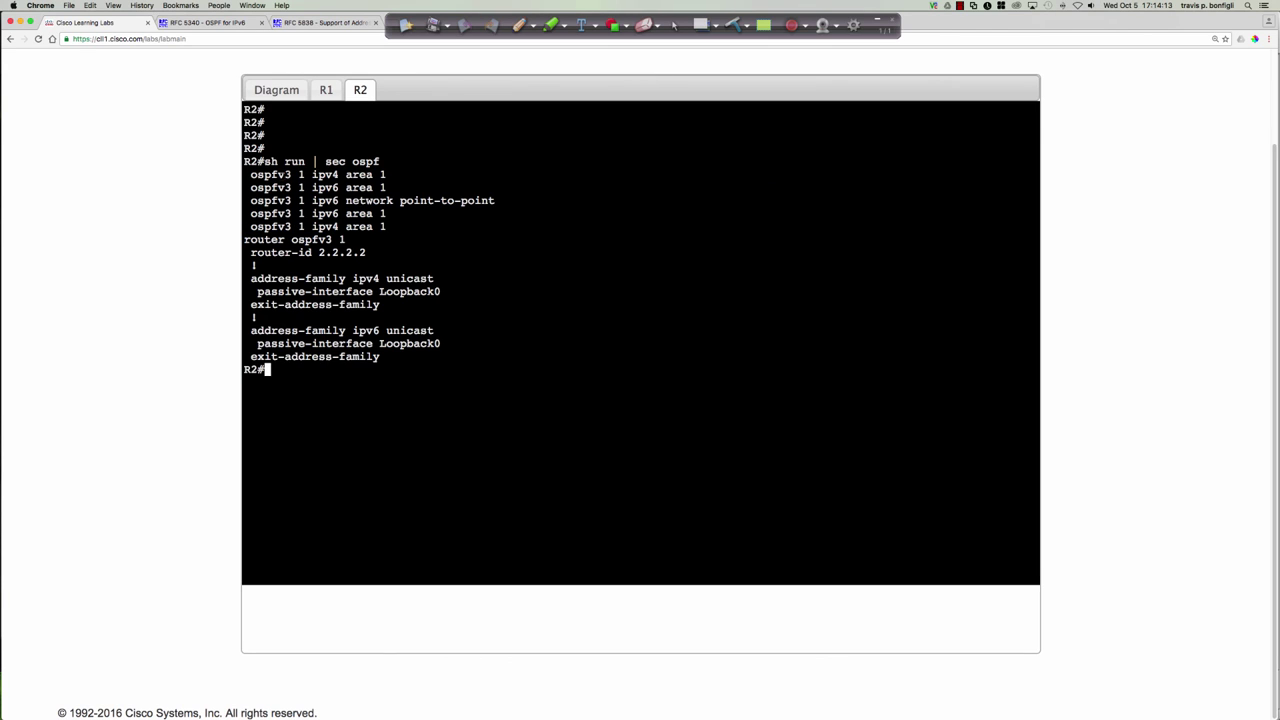
pyautogui.moveTo(251, 174); pyautogui.dragTo(386, 174)
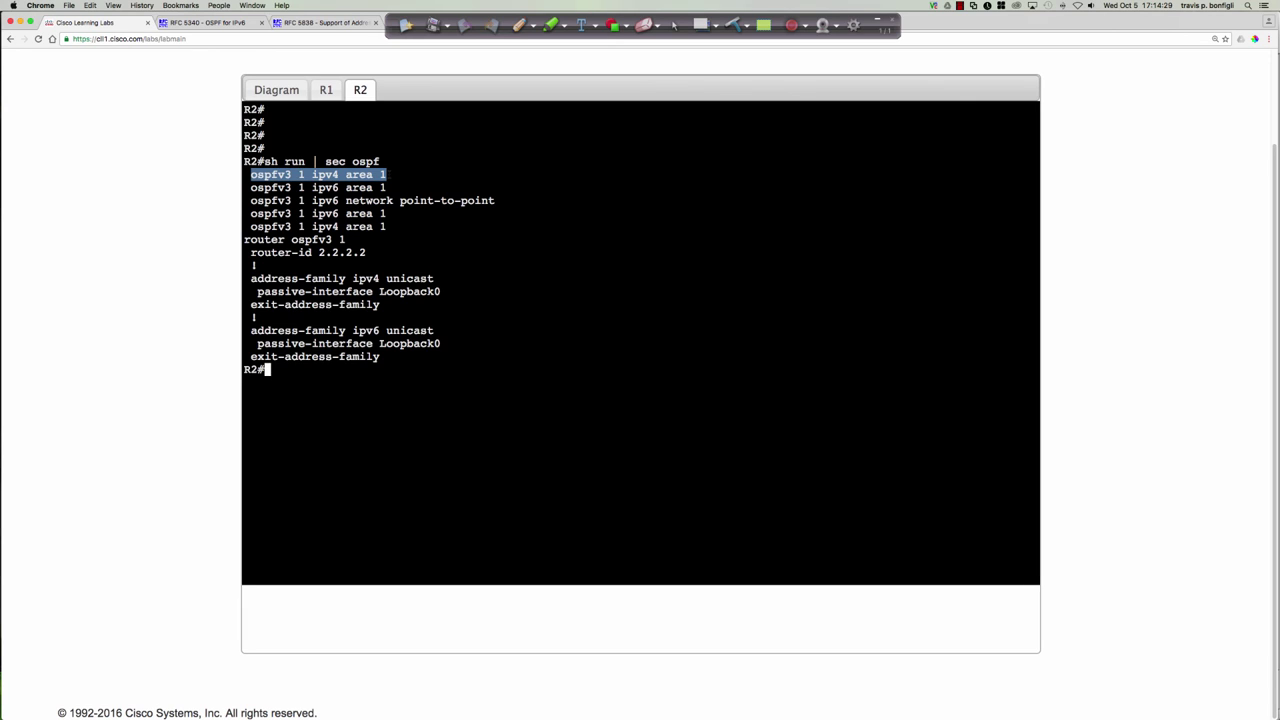
pyautogui.moveTo(386, 175); pyautogui.dragTo(339, 175)
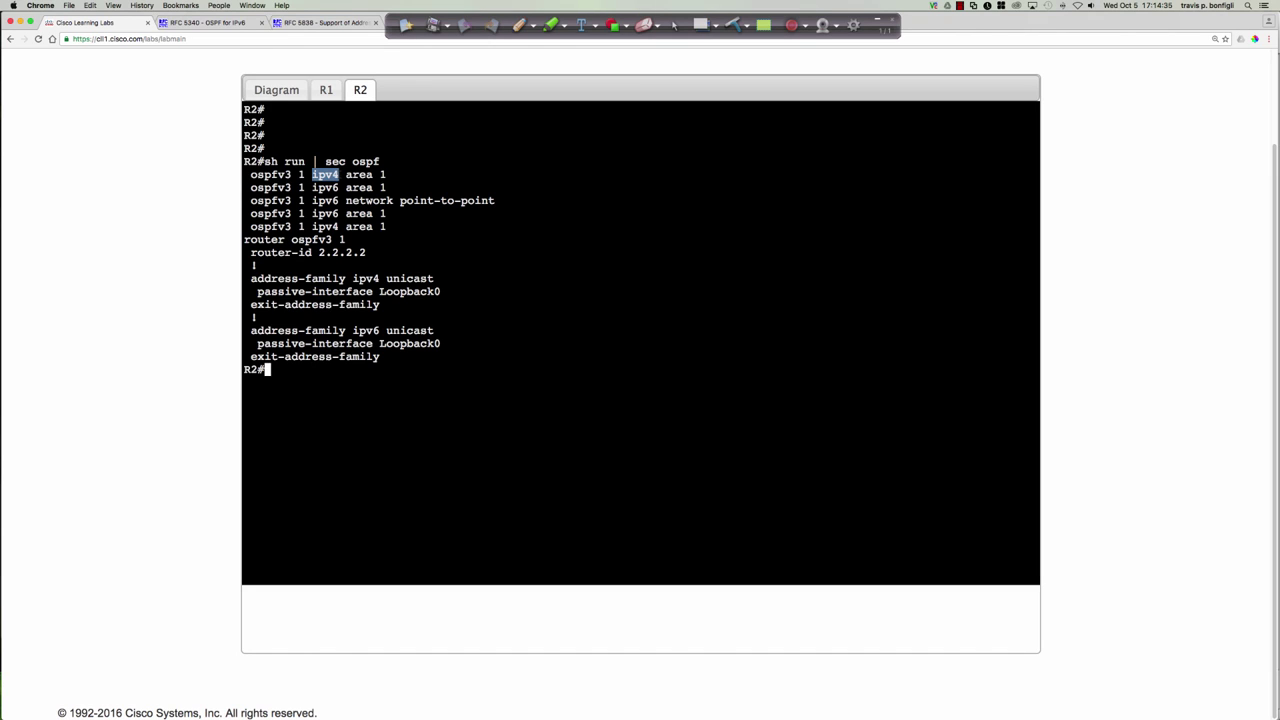
pyautogui.moveTo(314, 187); pyautogui.dragTo(340, 188)
pyautogui.click(568, 261)
# Display the running configuration of interface s0/0 on R2, followed by a few blank prompts
pyautogui.write('sh run int s0/0')
pyautogui.press('Return')
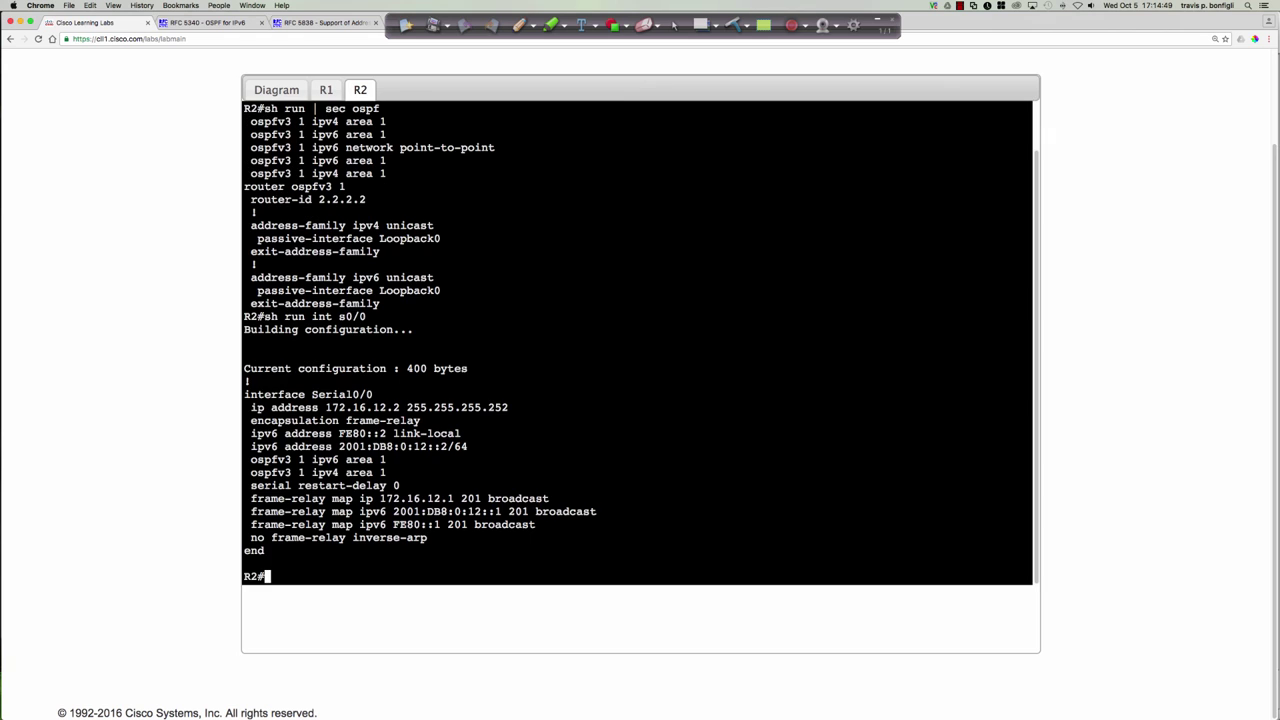
pyautogui.press('Return')
pyautogui.press('Return')
pyautogui.press('Return')
pyautogui.press('Return')
pyautogui.press('Return')
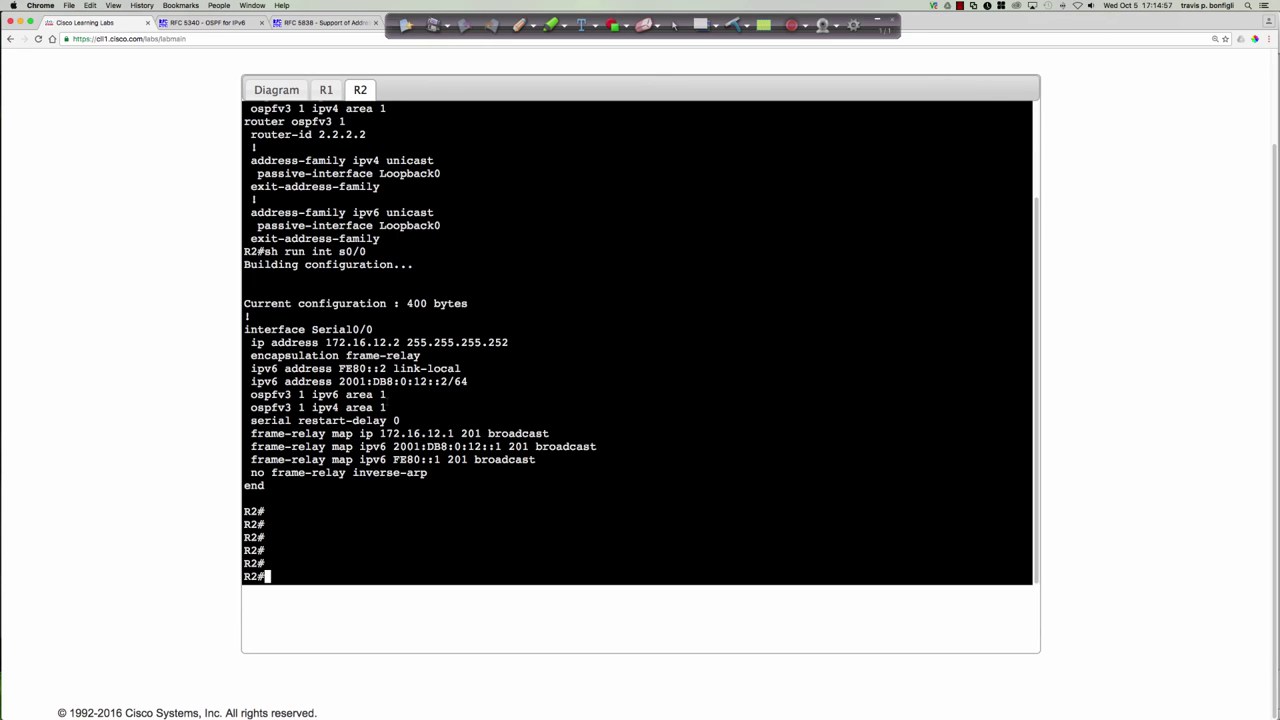
# Highlight Serial0/0's two ospfv3 area 1 lines and the broadcast keyword of its IPv4 frame-relay map, then clear the selection
pyautogui.moveTo(386, 407); pyautogui.dragTo(244, 394)
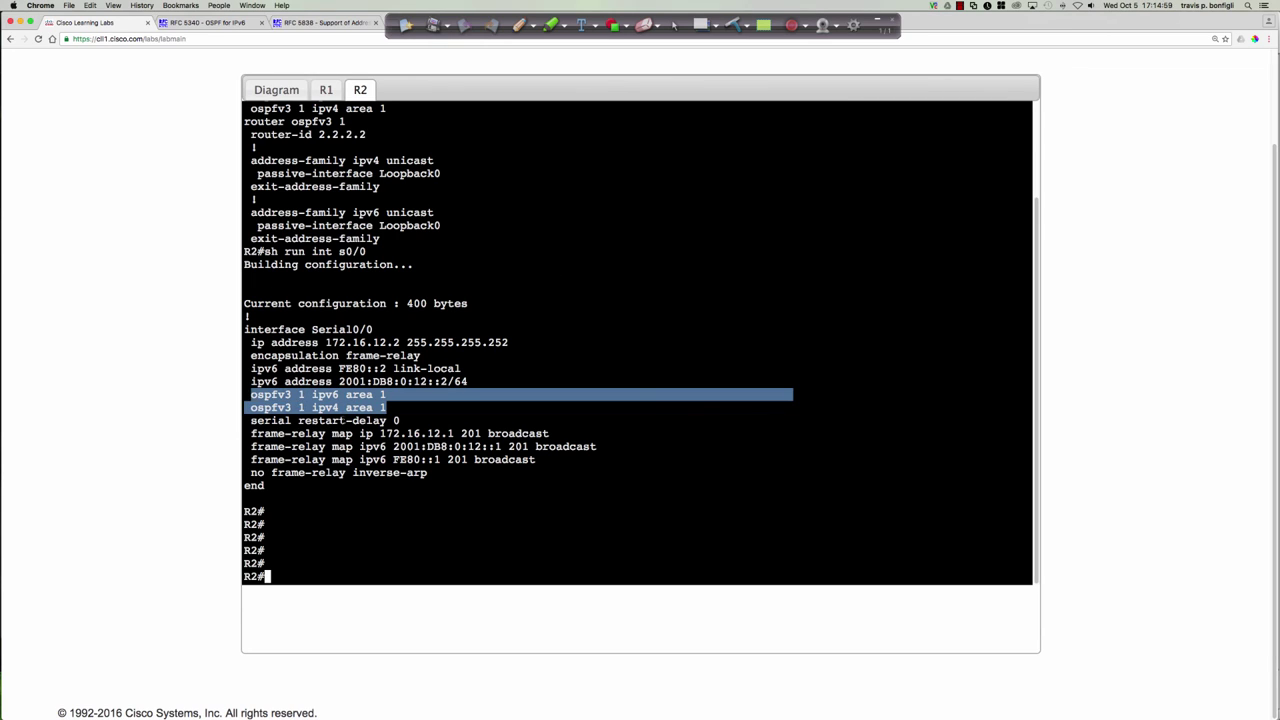
pyautogui.moveTo(549, 433); pyautogui.dragTo(476, 433)
pyautogui.click(693, 417)
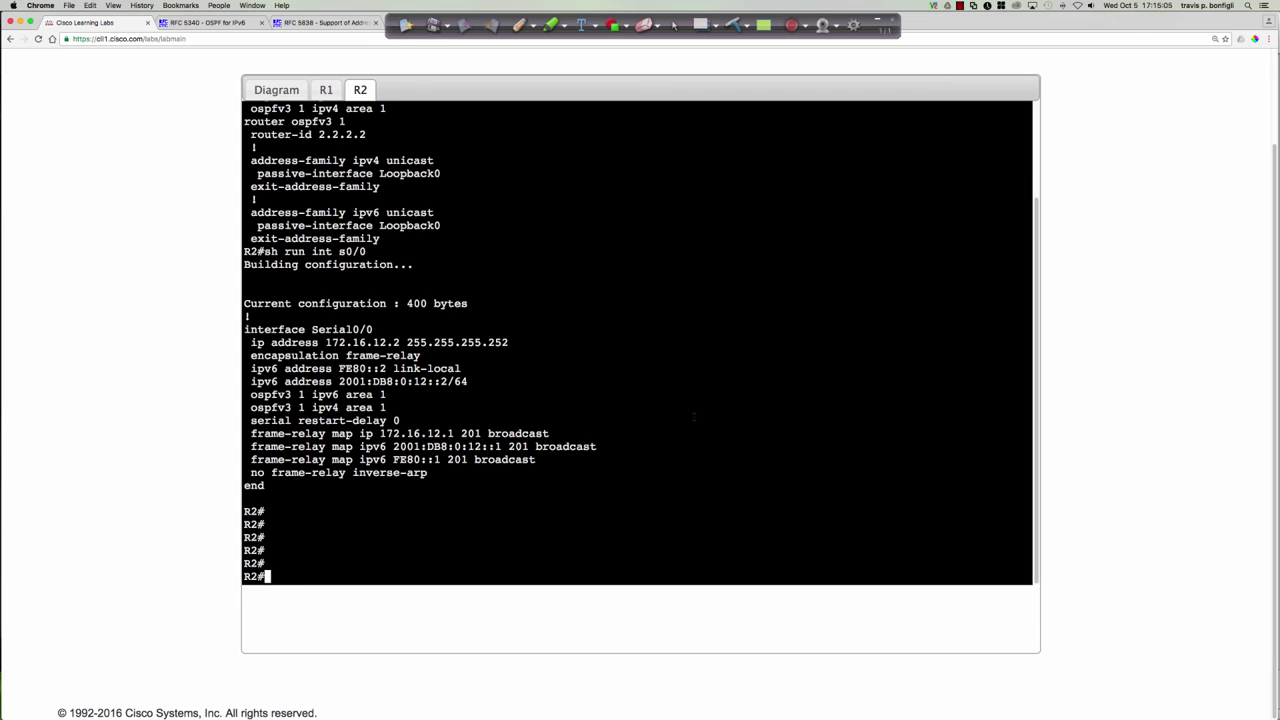
# Try to display the IPv6 OSPF interface details for s2/0 on R2
pyautogui.write('sh run int')
pyautogui.press('BackSpace')
pyautogui.press('BackSpace')
pyautogui.press('BackSpace')
pyautogui.press('BackSpace')
pyautogui.press('BackSpace')
pyautogui.press('BackSpace')
pyautogui.press('BackSpace')
pyautogui.write('ip ops')
pyautogui.press('BackSpace')
pyautogui.press('BackSpace')
pyautogui.press('BackSpace')
pyautogui.press('BackSpace')
pyautogui.write('v6 ospf int b')
pyautogui.press('BackSpace')
pyautogui.write('s2/0')
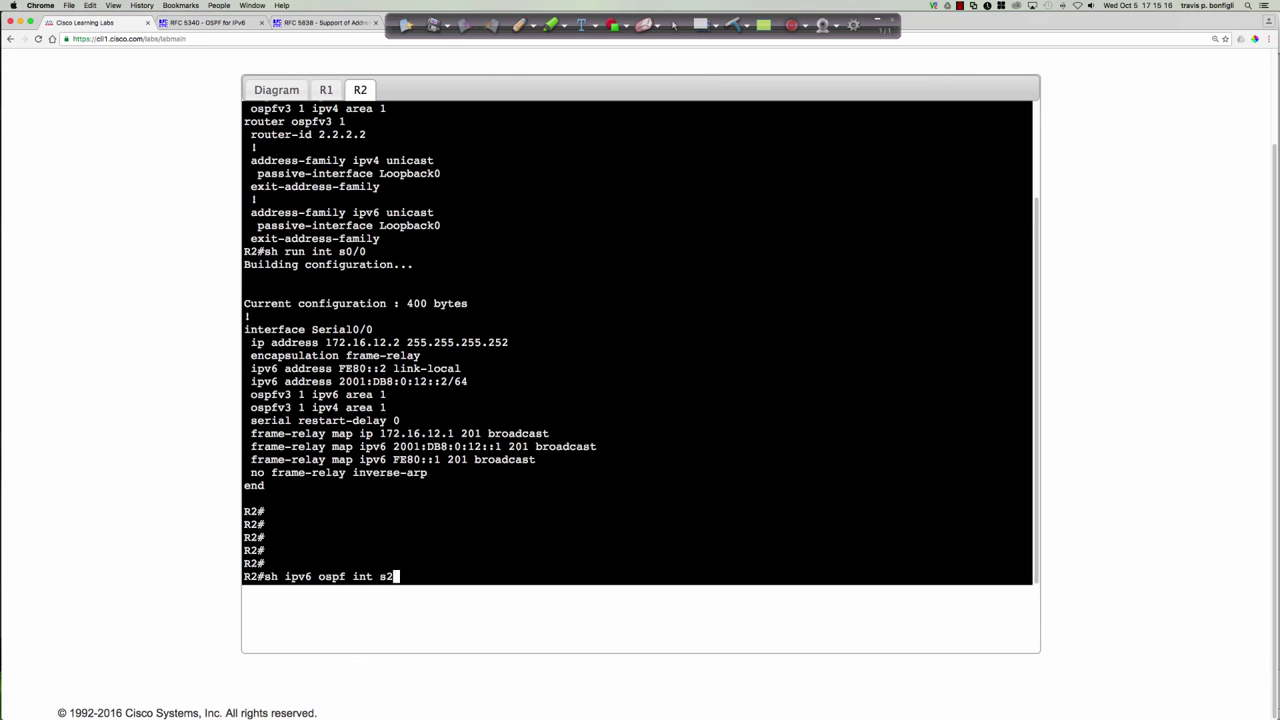
pyautogui.press('Return')
# Display the IPv6 OSPF interface details for s0/0 on R2
pyautogui.press('Up')
pyautogui.press('BackSpace')
pyautogui.press('BackSpace')
pyautogui.press('BackSpace')
pyautogui.press('BackSpace')
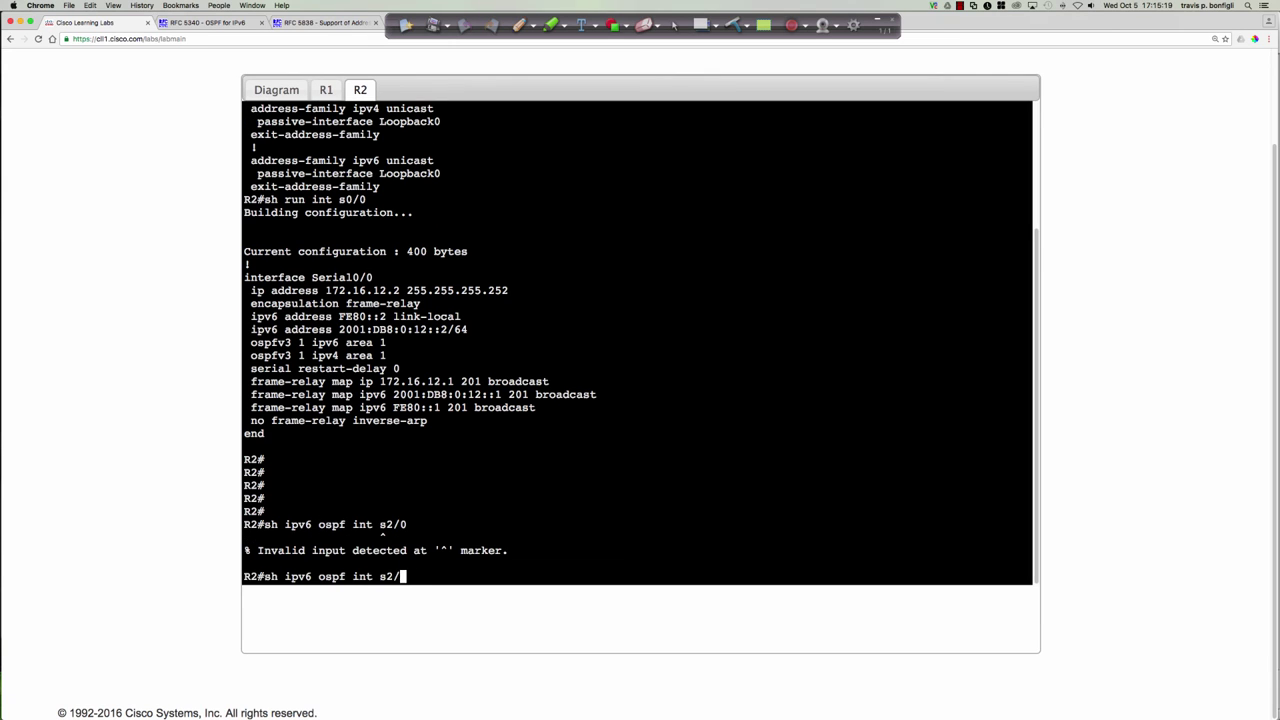
pyautogui.write('s0/0')
pyautogui.press('Return')
pyautogui.press('Return')
pyautogui.press('Return')
pyautogui.press('Return')
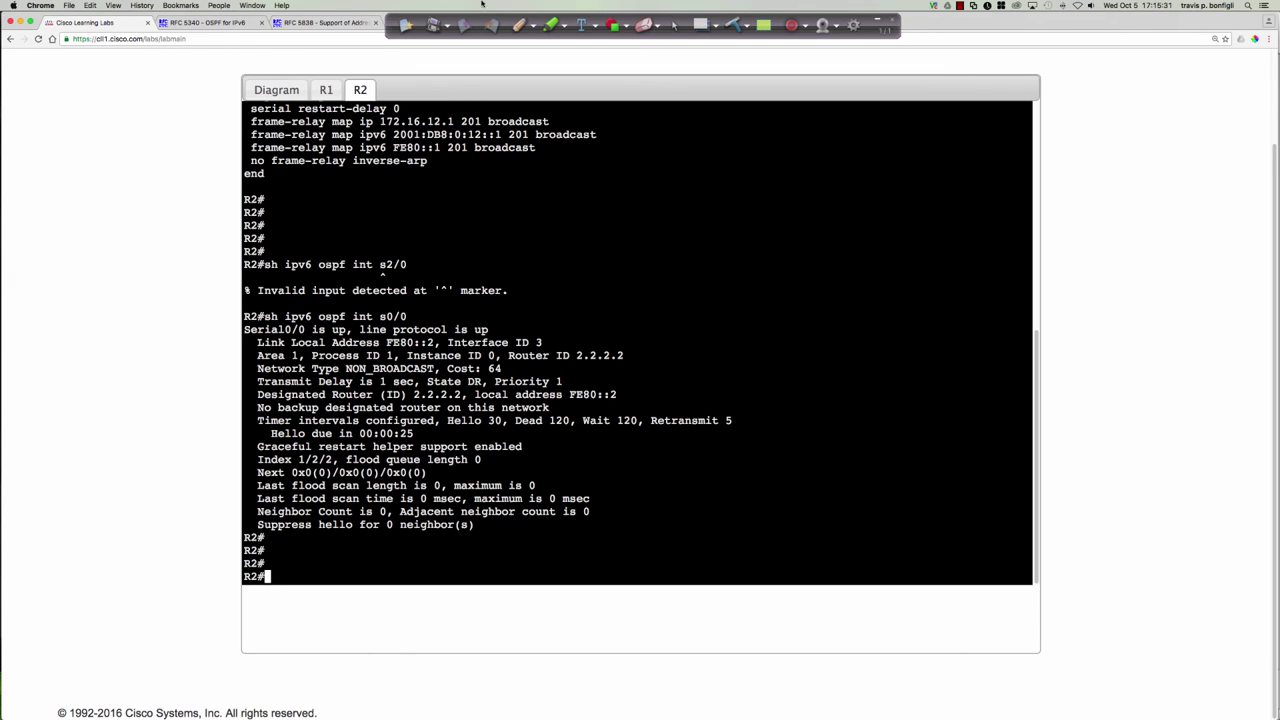
# Circle the network type and cost of R2's Serial0/0 with the pen, add an arrow pointing at that line, then clear the annotations
pyautogui.click(519, 25)
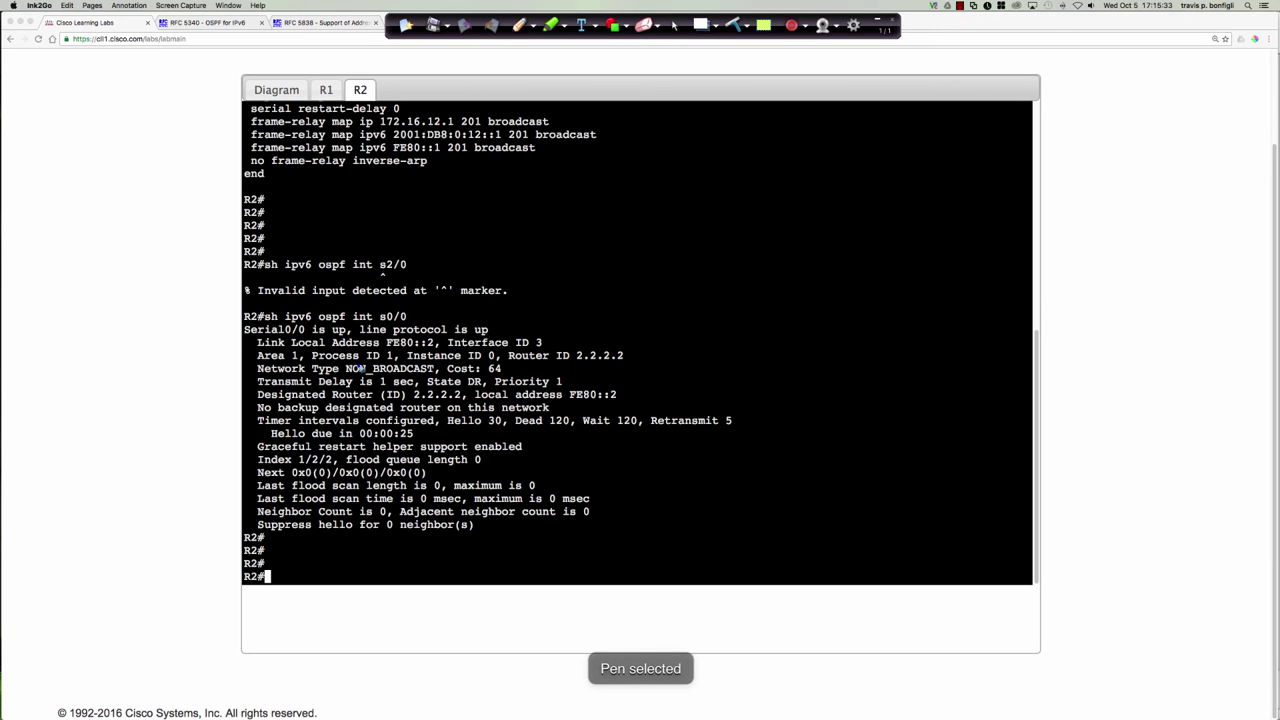
pyautogui.moveTo(341, 366)
pyautogui.mouseDown()
pyautogui.moveTo(366, 379)
pyautogui.moveTo(512, 374)
pyautogui.moveTo(360, 356)
pyautogui.mouseUp()
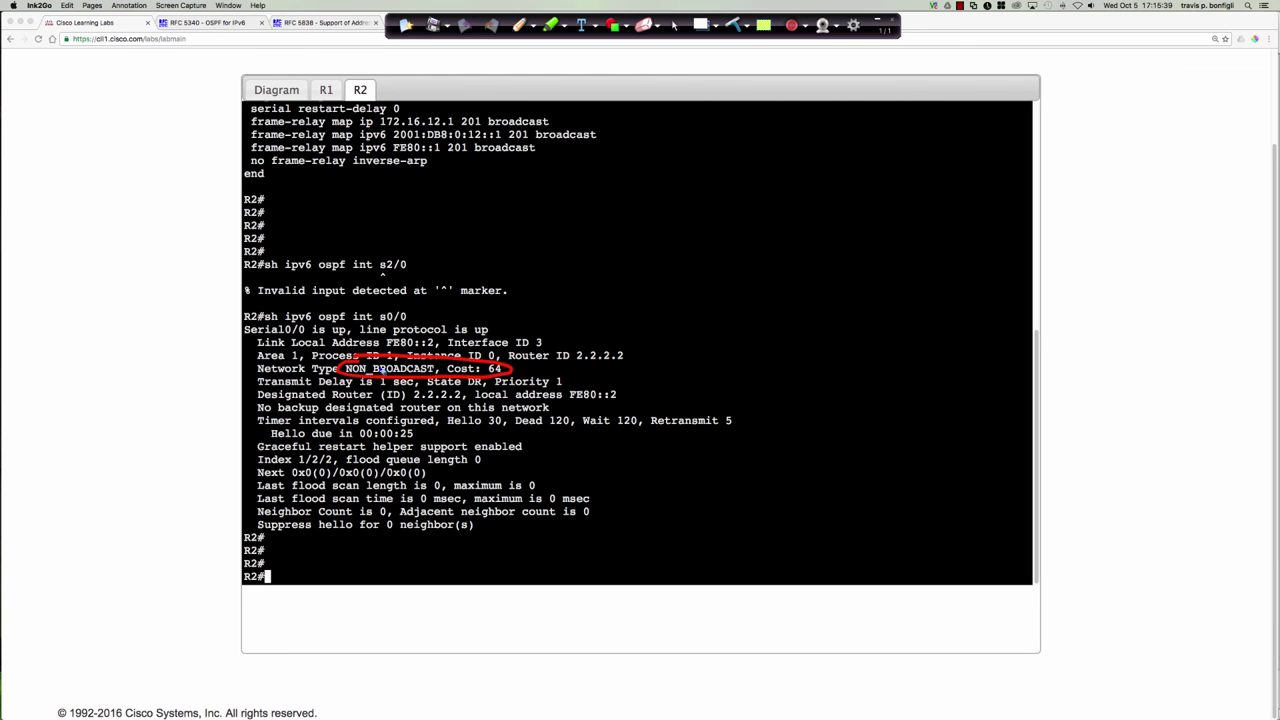
pyautogui.moveTo(204, 369); pyautogui.dragTo(252, 369)
pyautogui.moveTo(244, 362); pyautogui.dragTo(252, 369)
pyautogui.click(733, 25)
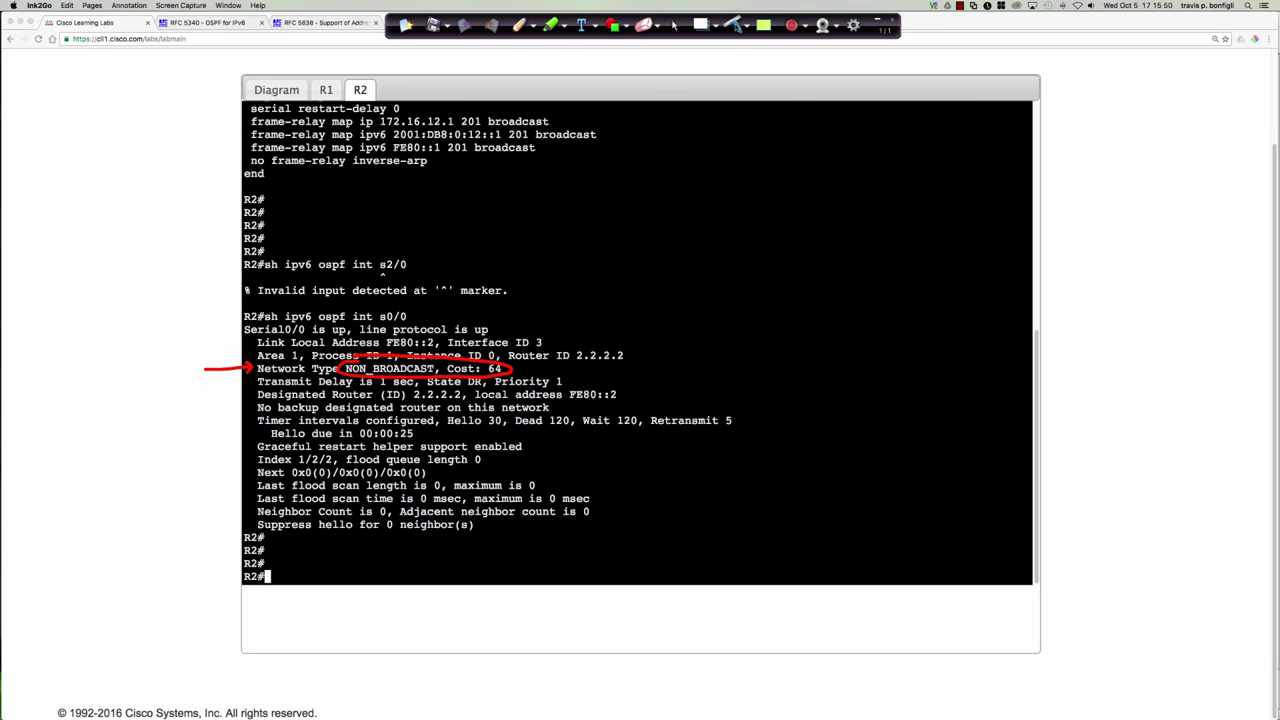
pyautogui.click(674, 26)
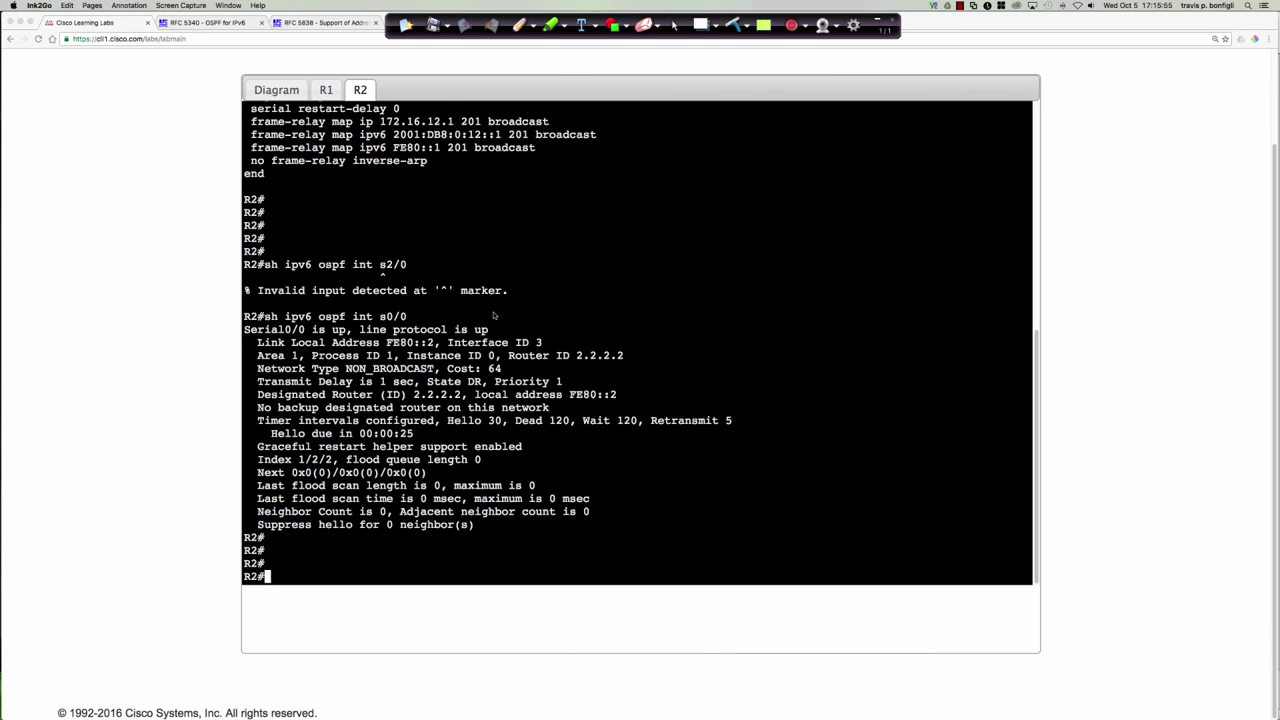
pyautogui.click(512, 266)
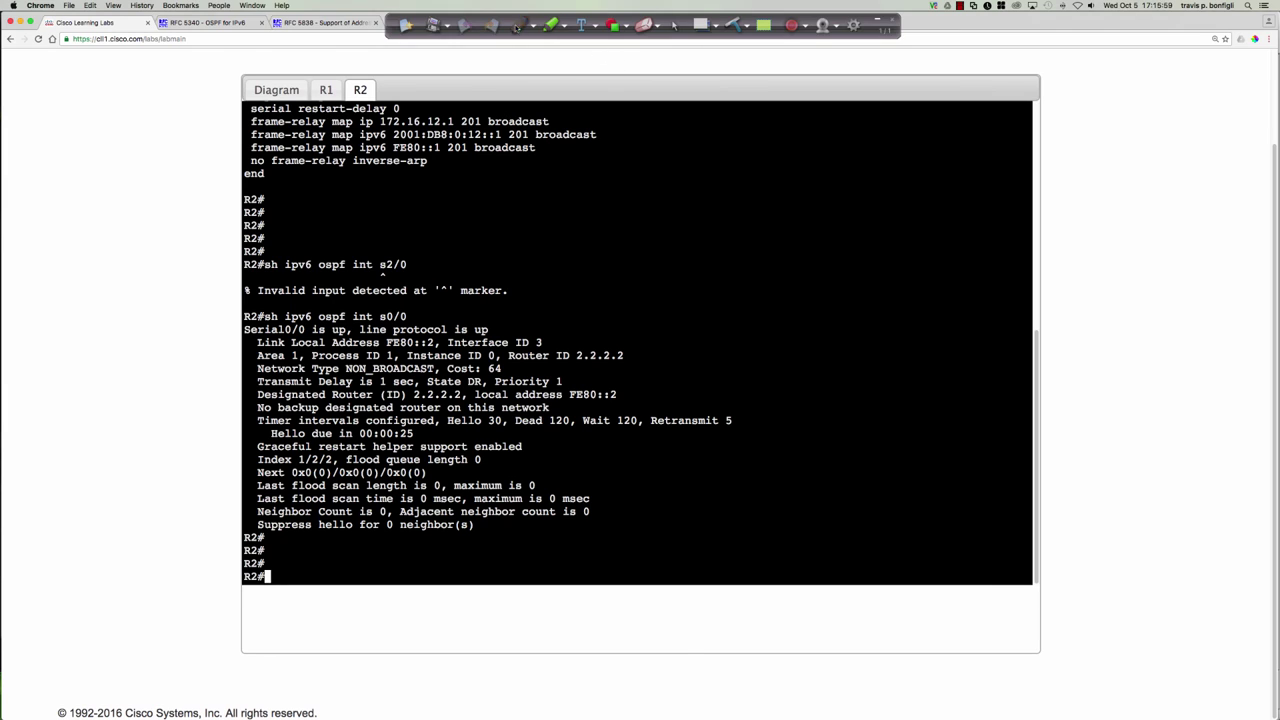
# Circle the broadcast keywords of R2's frame-relay map statements with the pen, then clear the annotation and return to the terminal
pyautogui.click(519, 24)
pyautogui.moveTo(508, 101)
pyautogui.mouseDown()
pyautogui.moveTo(470, 174)
pyautogui.moveTo(574, 108)
pyautogui.moveTo(480, 108)
pyautogui.mouseUp()
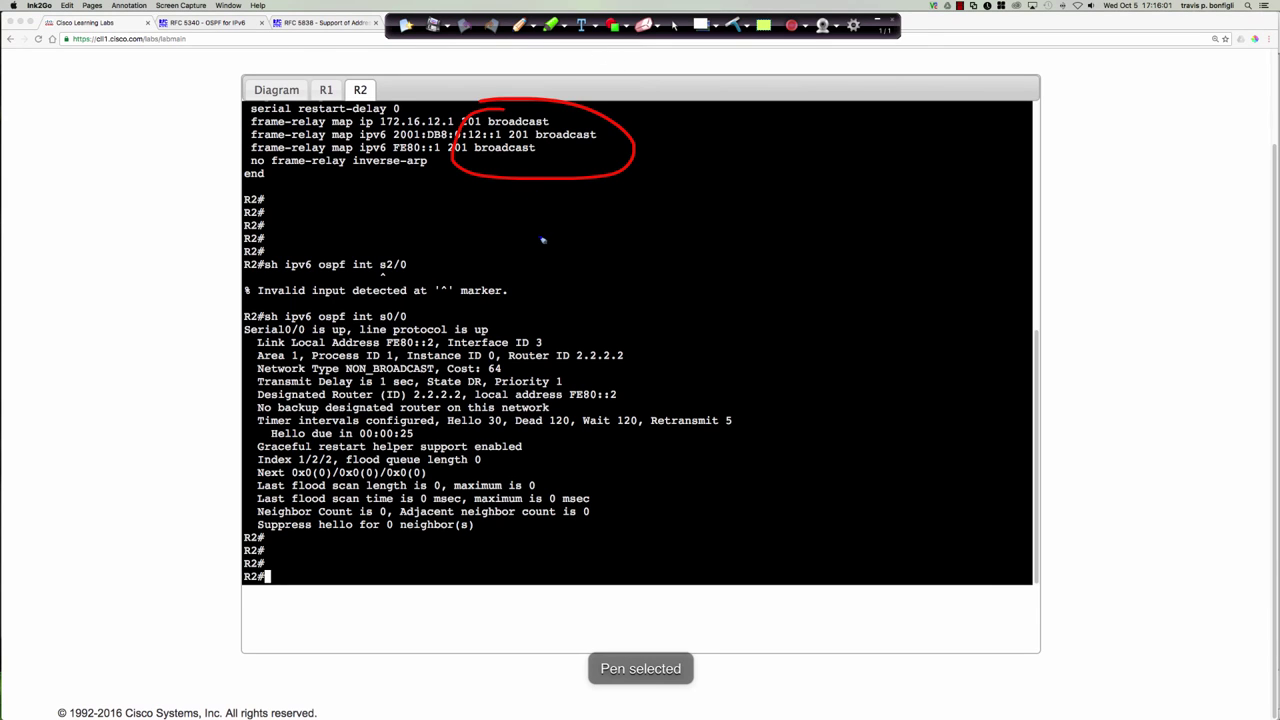
pyautogui.click(738, 22)
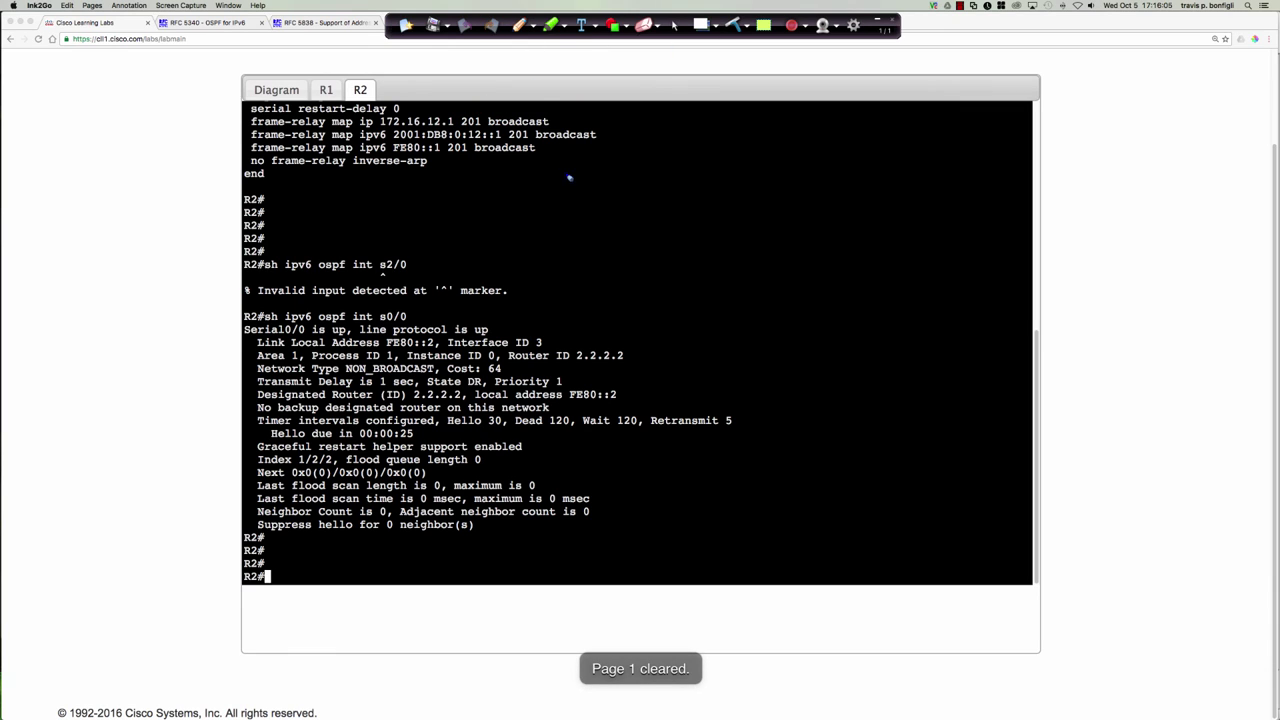
pyautogui.click(672, 25)
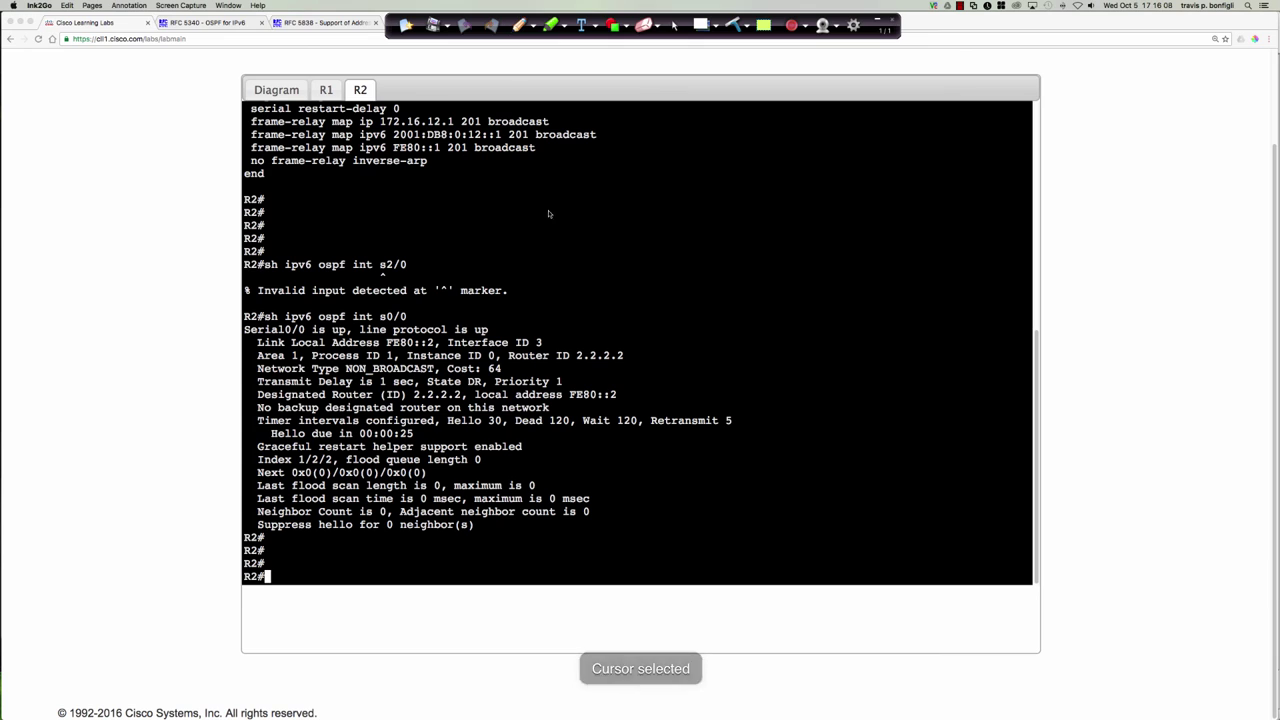
pyautogui.click(578, 232)
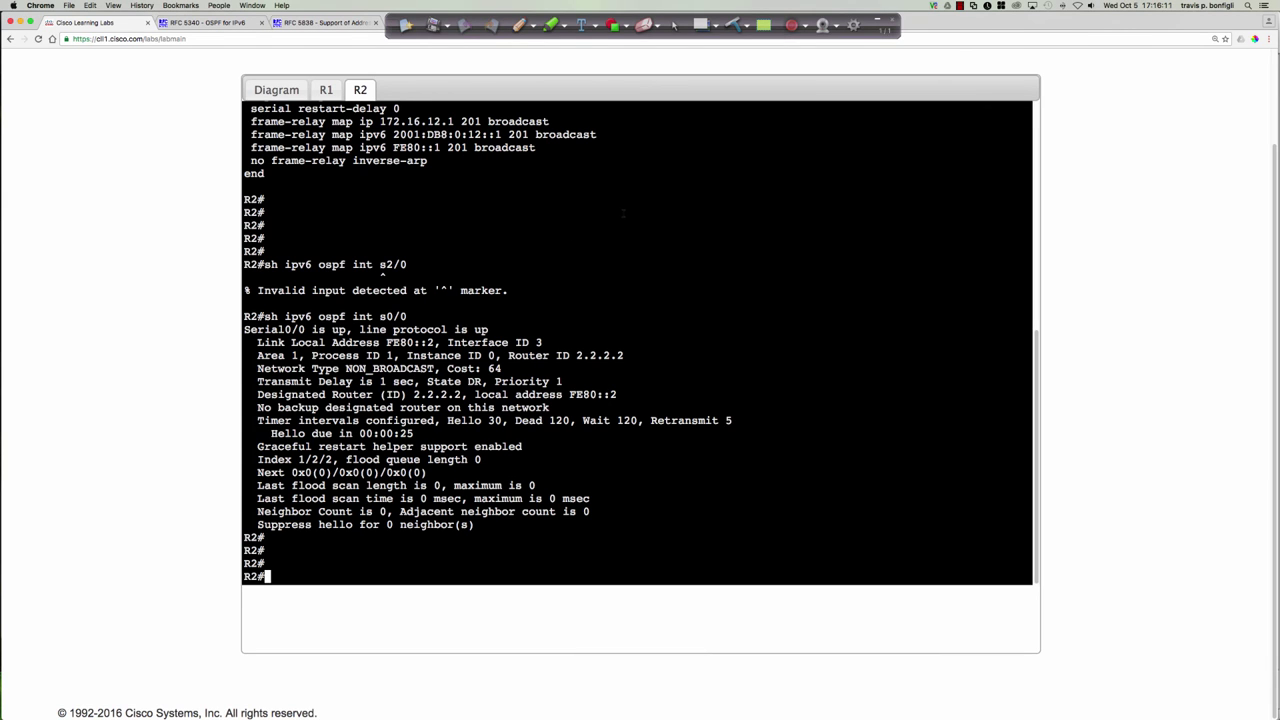
# Query the IPv6 OSPF interface details for s2/0 on R1
pyautogui.click(326, 89)
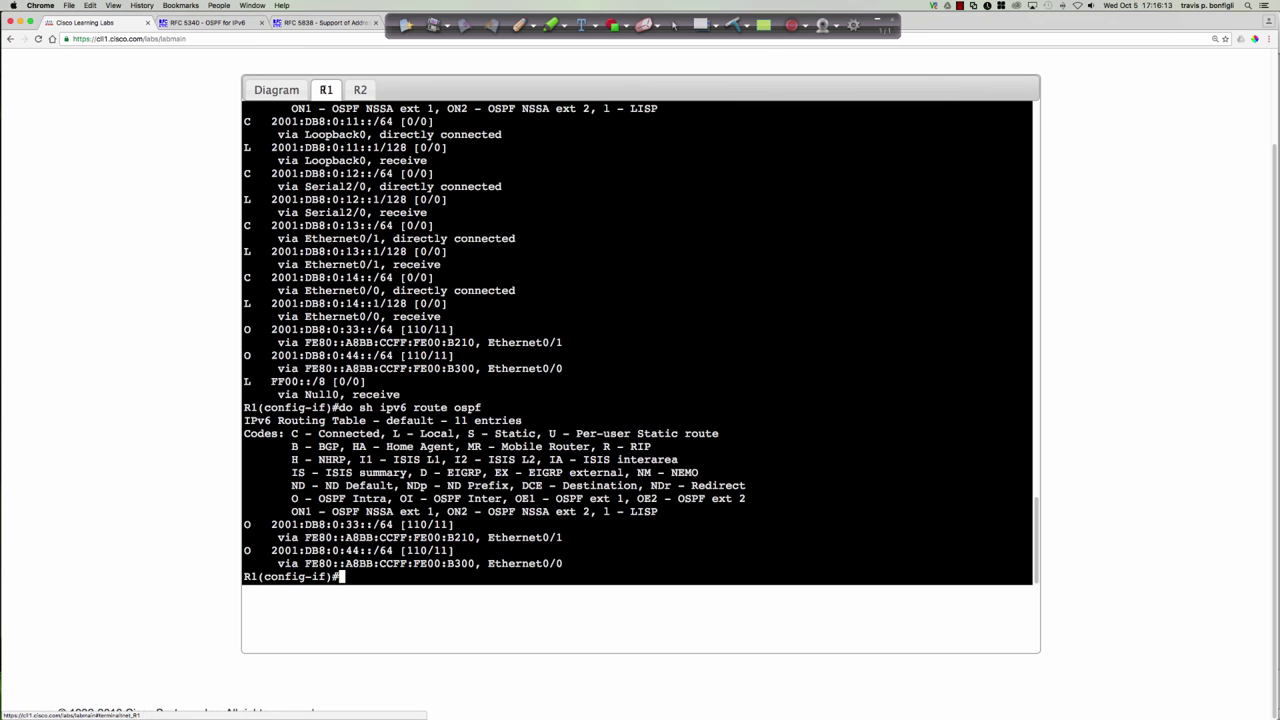
pyautogui.write('do sh i')
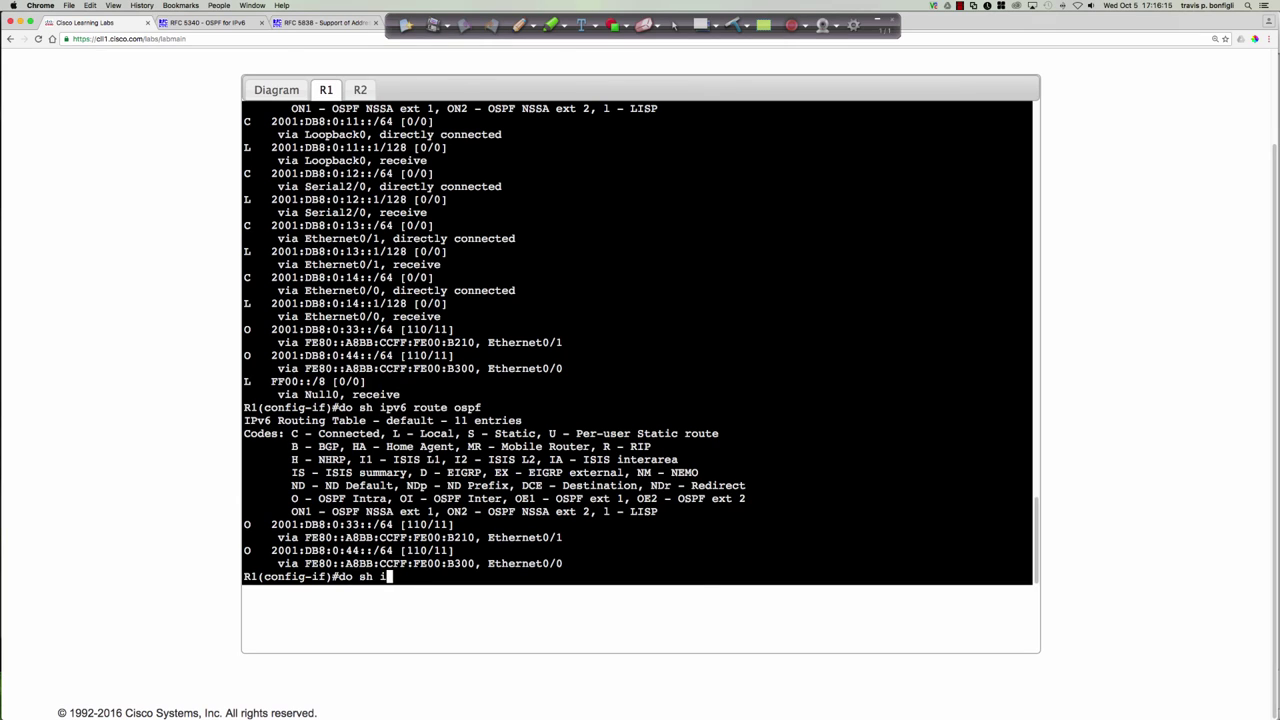
pyautogui.write('pv6 route ospf')
pyautogui.press('BackSpace')
pyautogui.press('BackSpace')
pyautogui.press('BackSpace')
pyautogui.press('BackSpace')
pyautogui.write('ospf int s2/0')
pyautogui.press('Return')
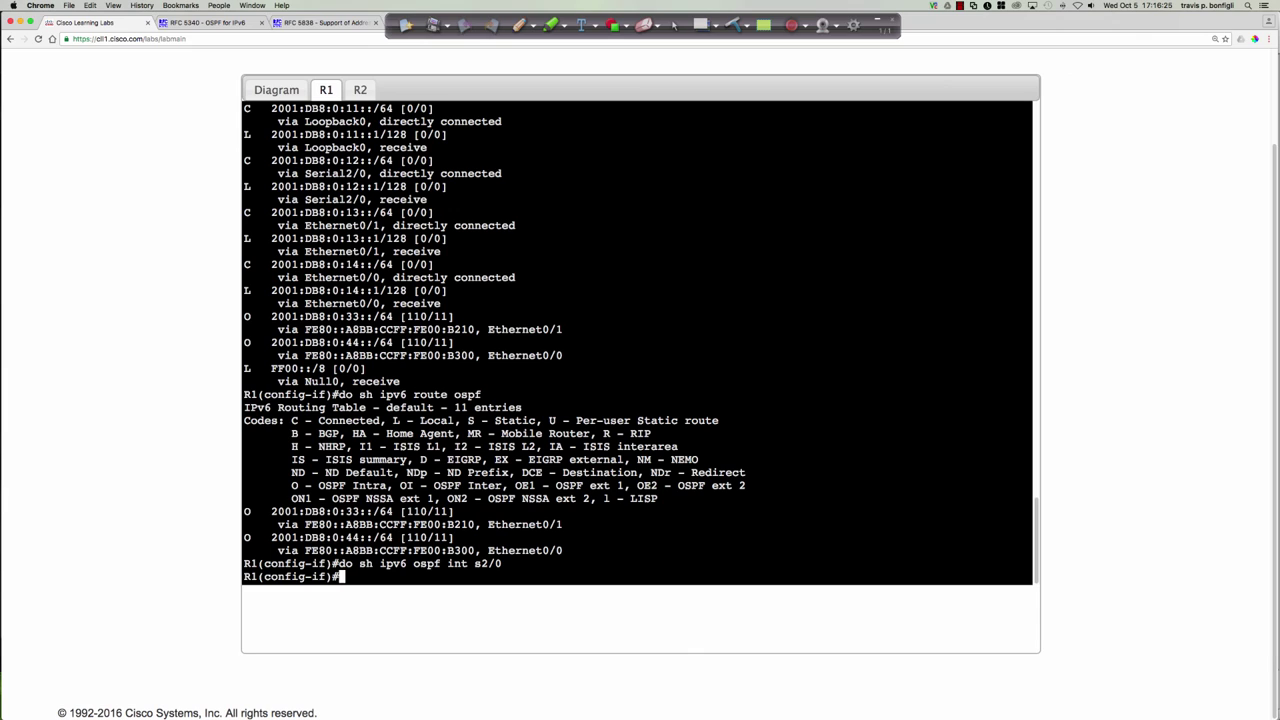
# Enter configuration of interface s2/0 on R1, check its area in the topology diagram, and try the command ipv6 ospf area 1
pyautogui.write('int s2/0')
pyautogui.press('Return')
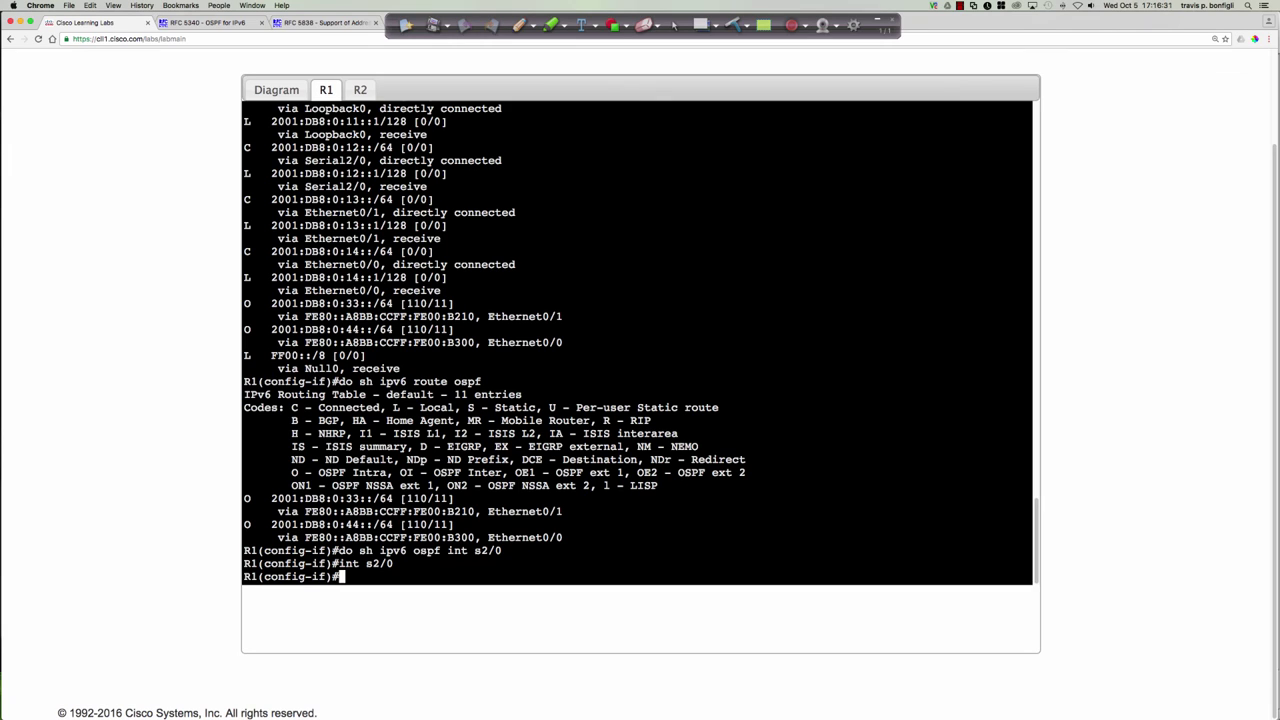
pyautogui.write('ipv6 ospf area')
pyautogui.click(290, 91)
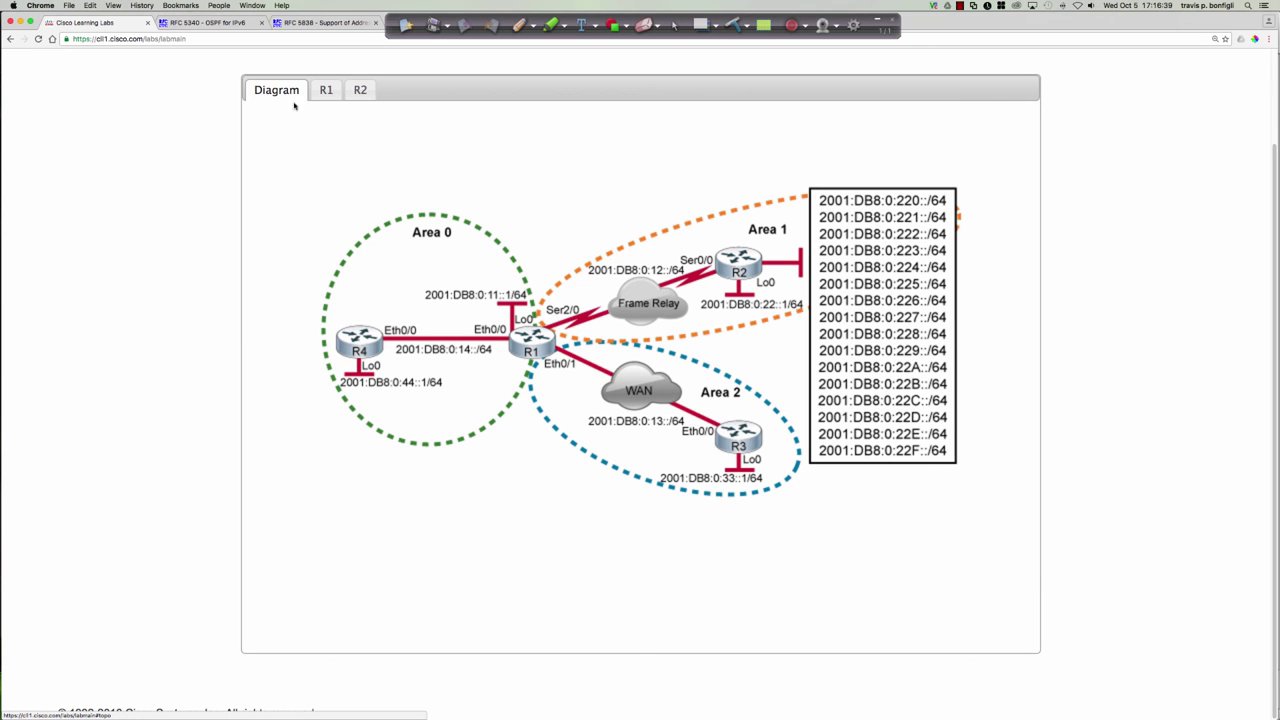
pyautogui.click(326, 90)
pyautogui.write('1(config-if)#ipv6 ospf area 1')
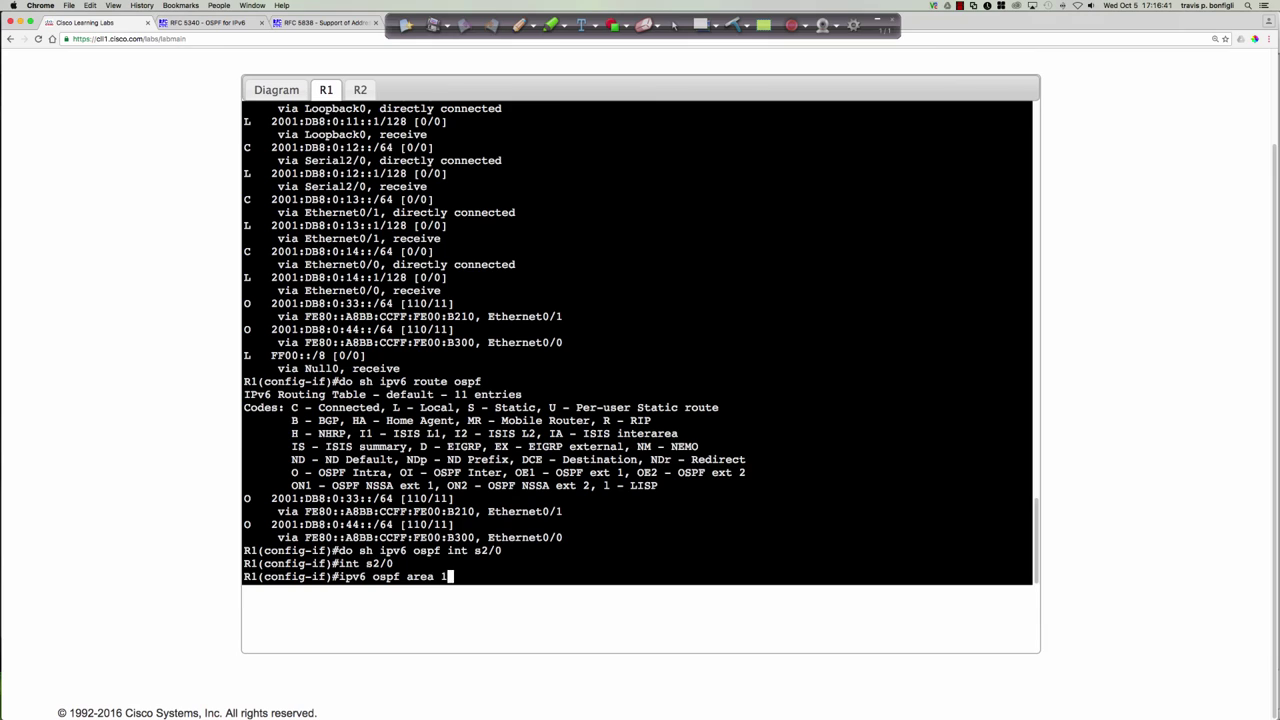
pyautogui.press('Return')
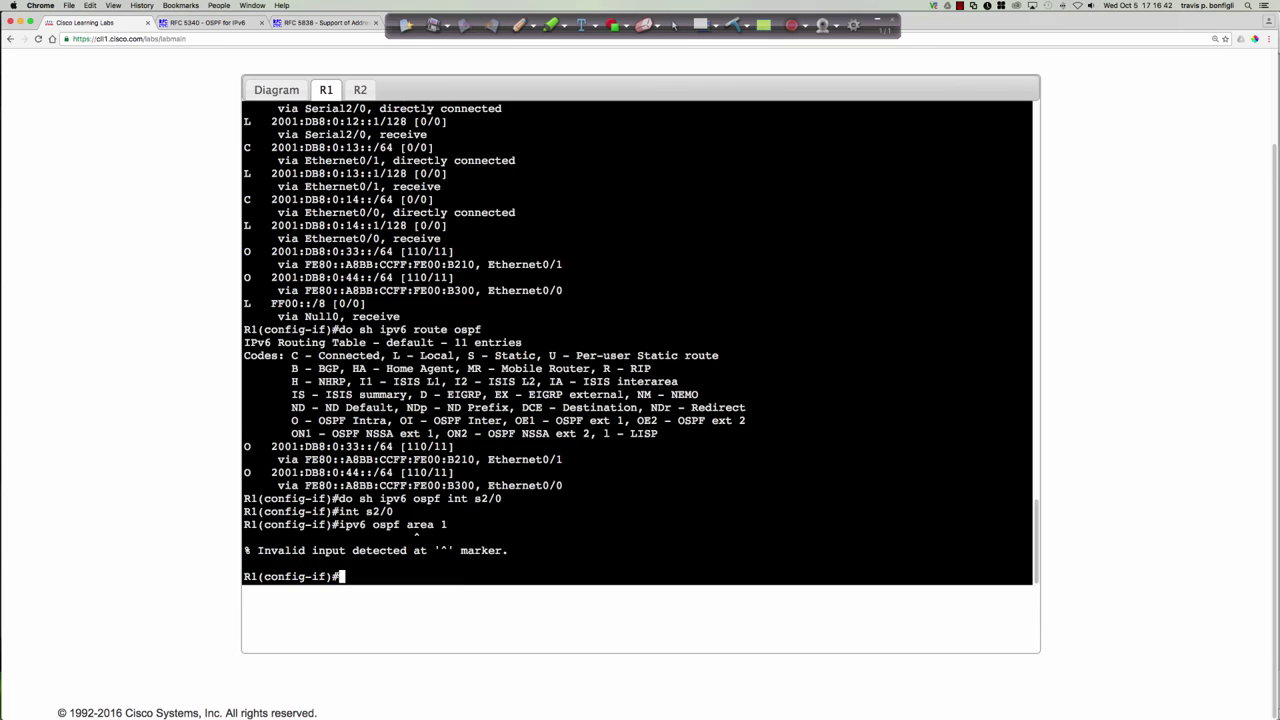
# List the available ipv6 ospf options, then enable OSPF process 1 in area 1 on R1's s2/0
pyautogui.write('ipv6 ospf')
pyautogui.press('BackSpace')
pyautogui.press('BackSpace')
pyautogui.press('BackSpace')
pyautogui.press('BackSpace')
pyautogui.write('ospf ?')
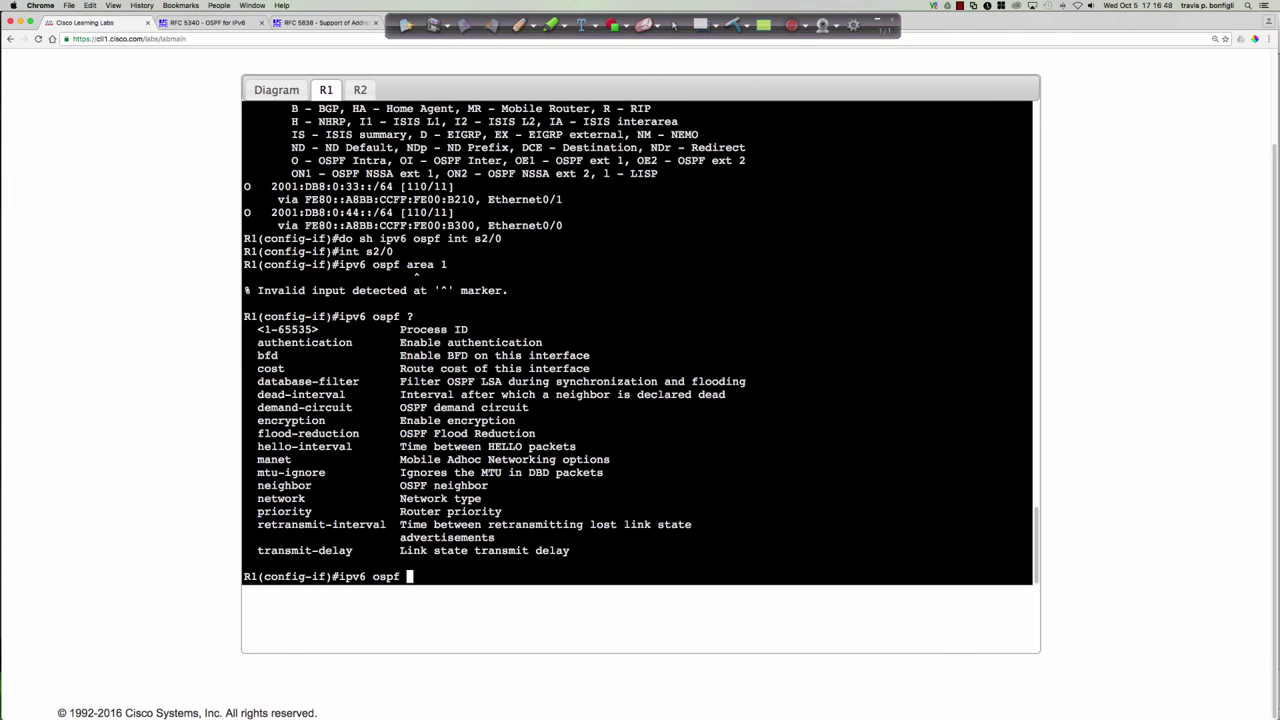
pyautogui.write('1 area 1')
pyautogui.press('Return')
pyautogui.press('Return')
pyautogui.press('Return')
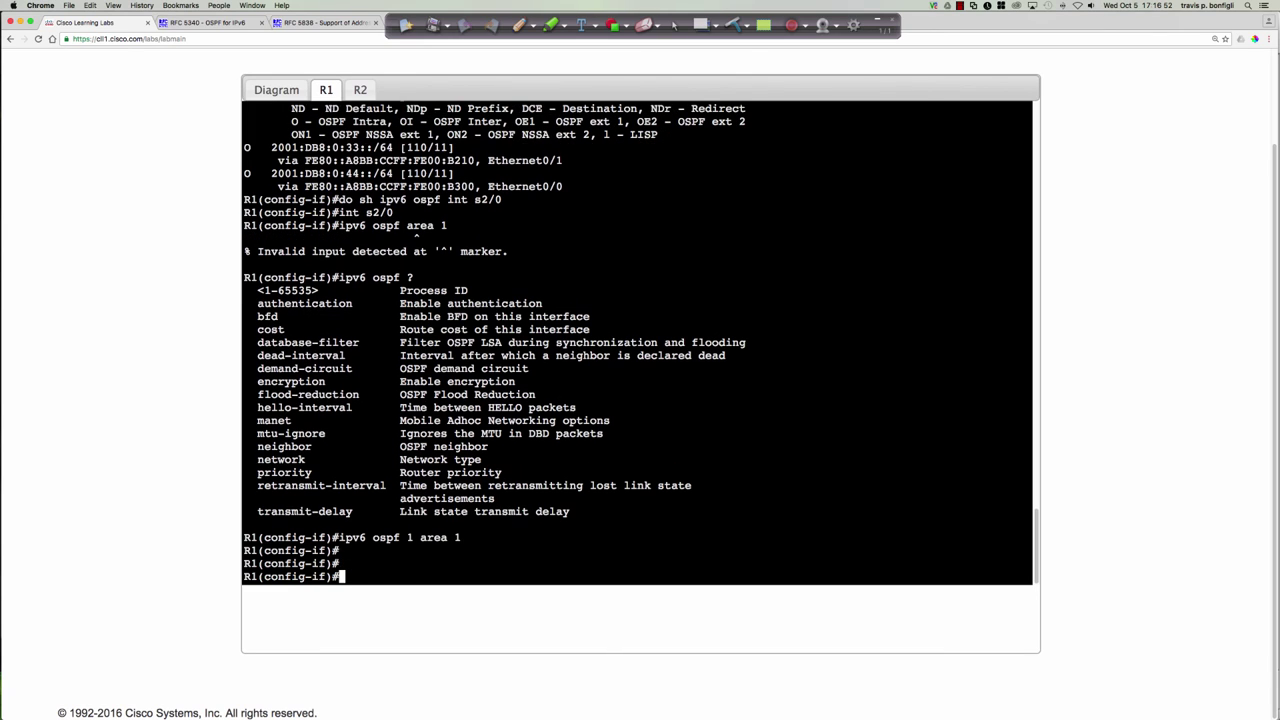
# Redisplay the IPv6 OSPF details of s2/0 on R1, highlight its network type and cost, then clear the selection
pyautogui.press('Up')
pyautogui.press('Up')
pyautogui.press('Up')
pyautogui.press('Up')
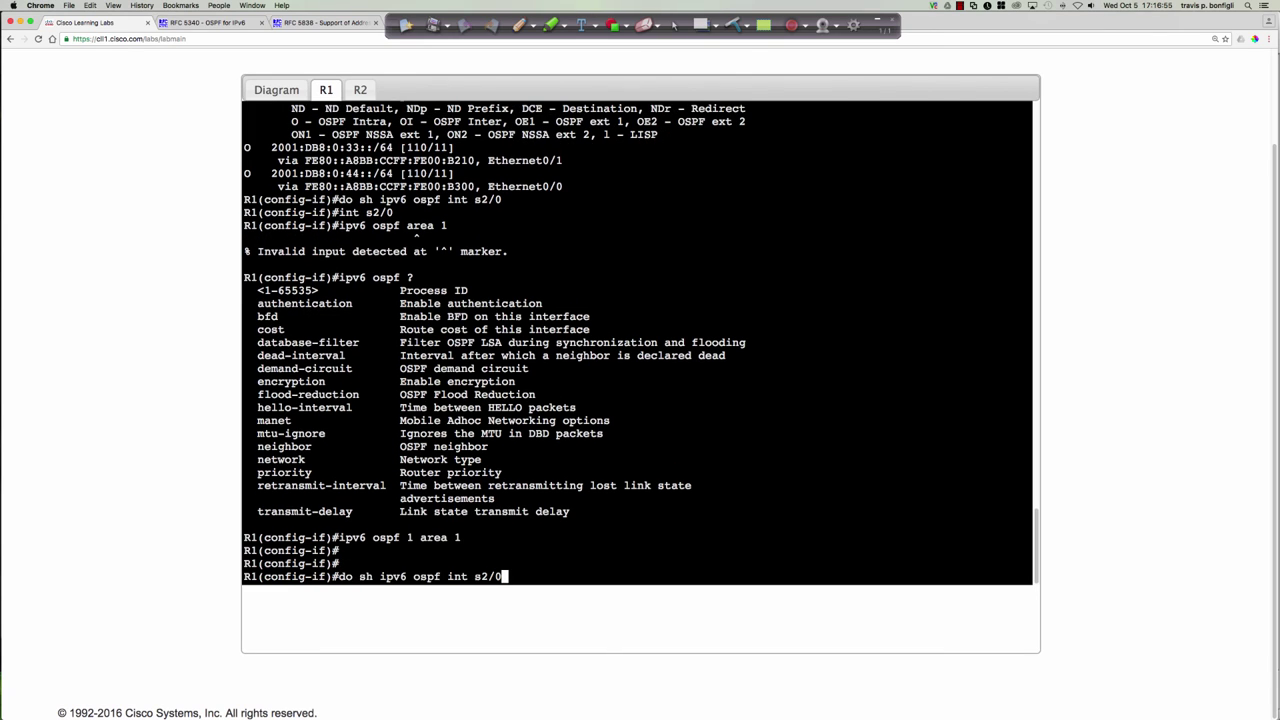
pyautogui.press('Return')
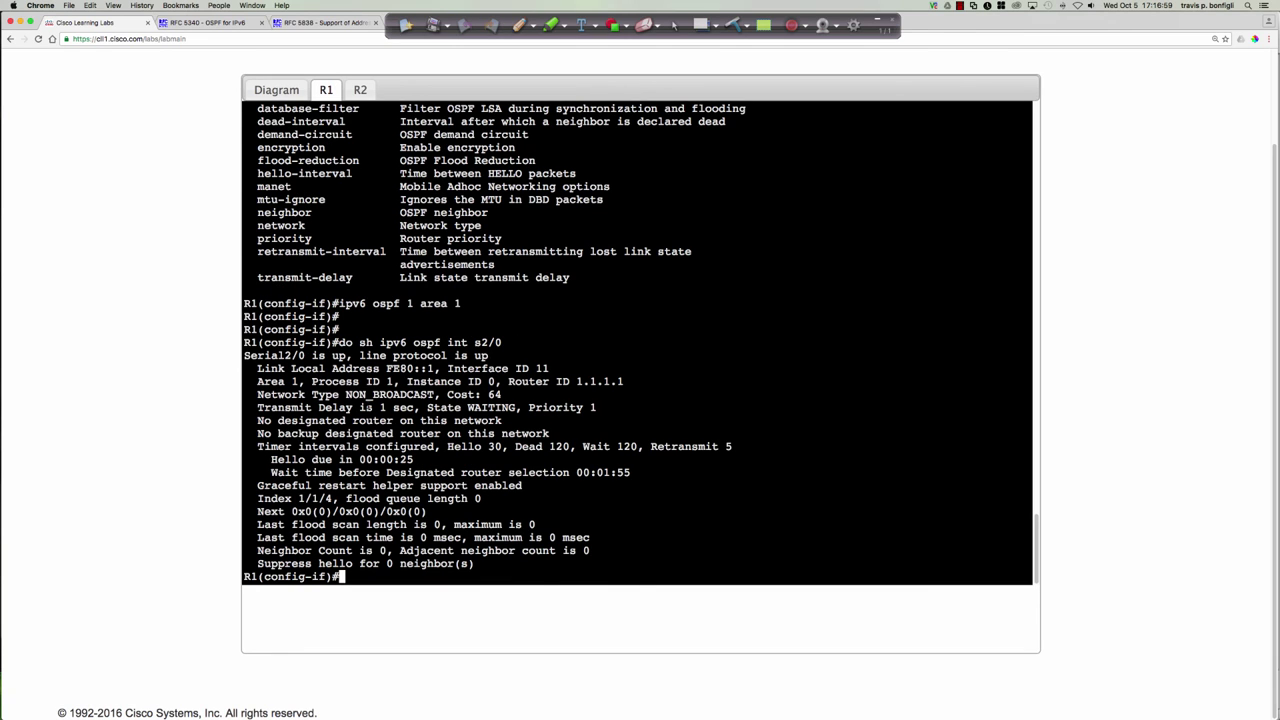
pyautogui.moveTo(346, 394); pyautogui.dragTo(503, 394)
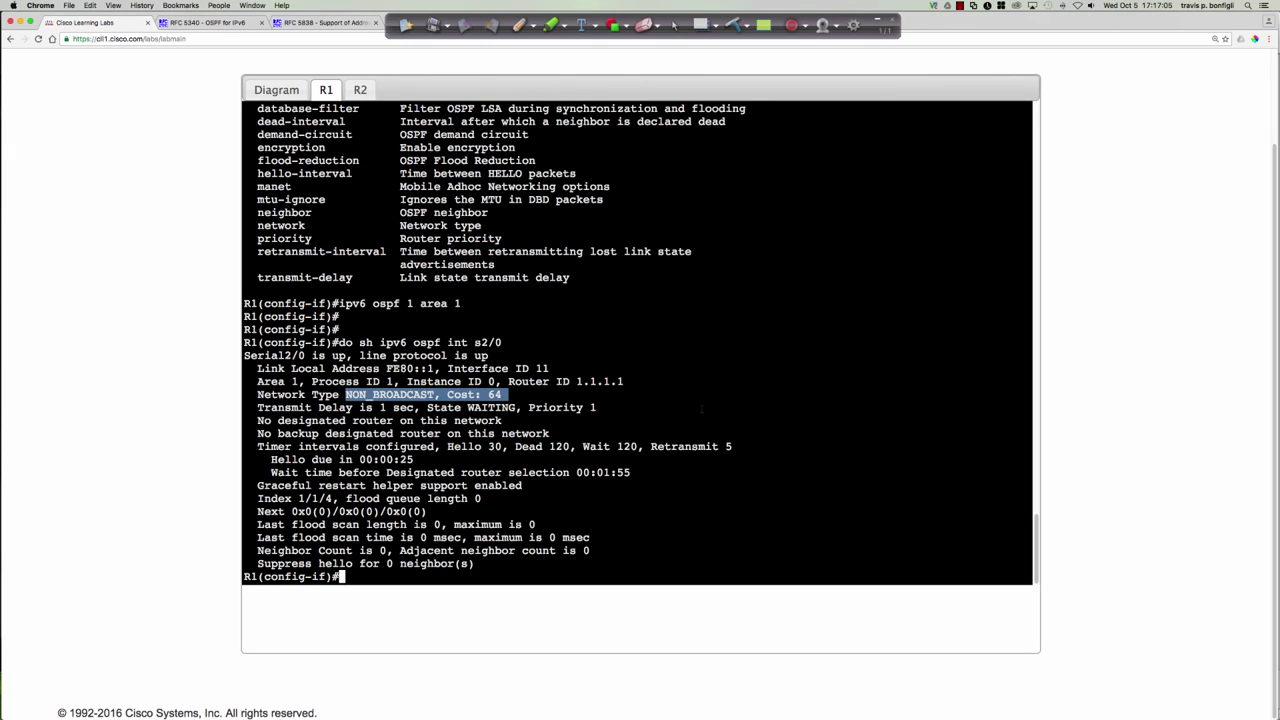
pyautogui.click(816, 406)
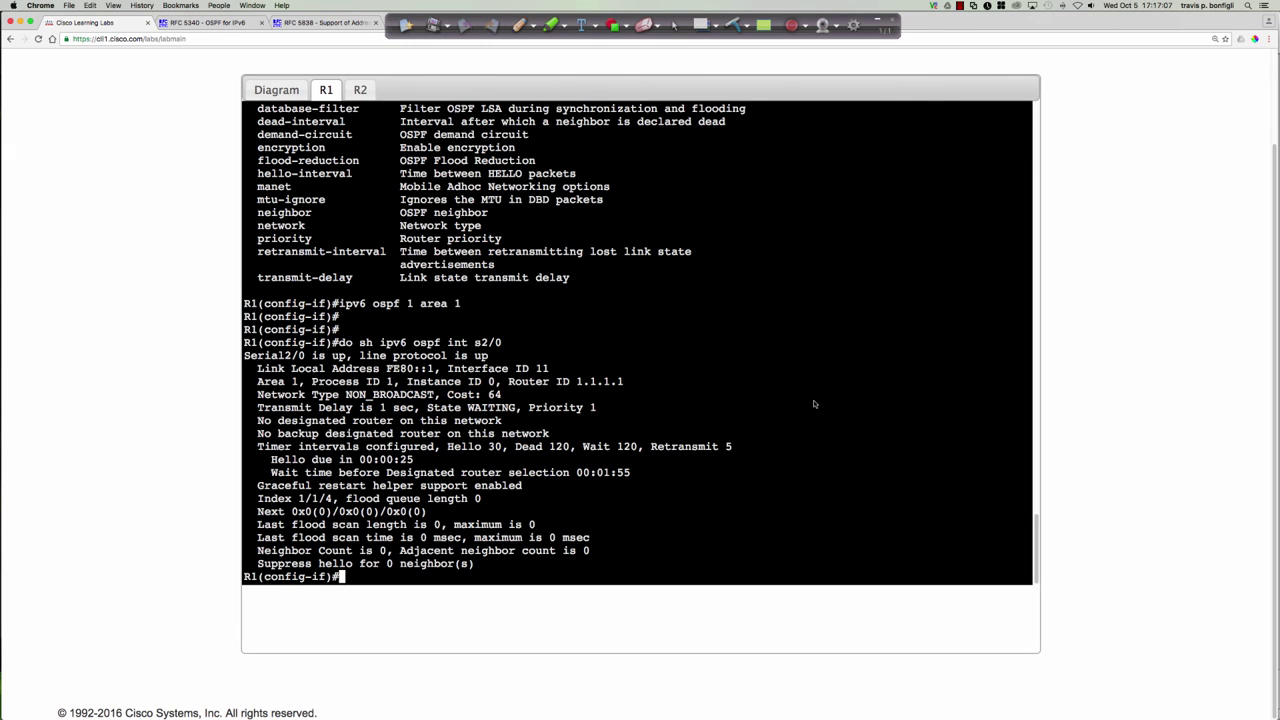
# Return to R2's terminal and review the earlier running configuration of Serial0/0
pyautogui.click(360, 90)
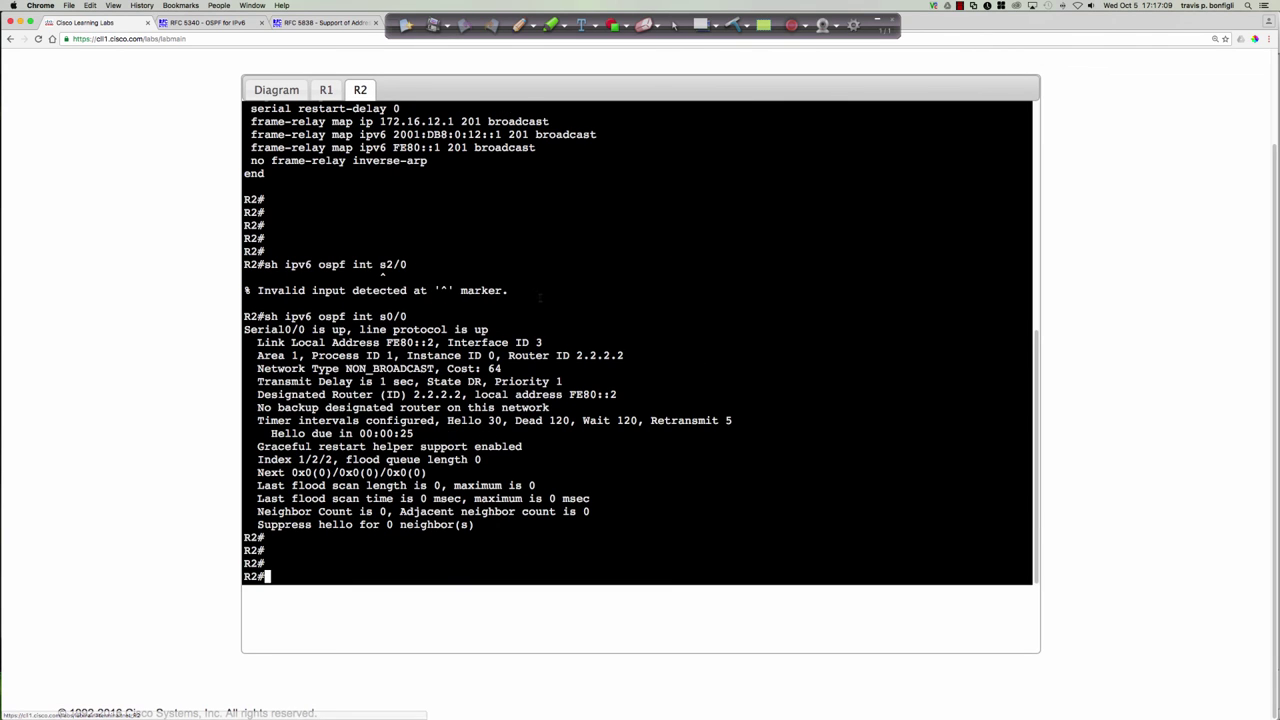
pyautogui.scroll(5, 540, 298)
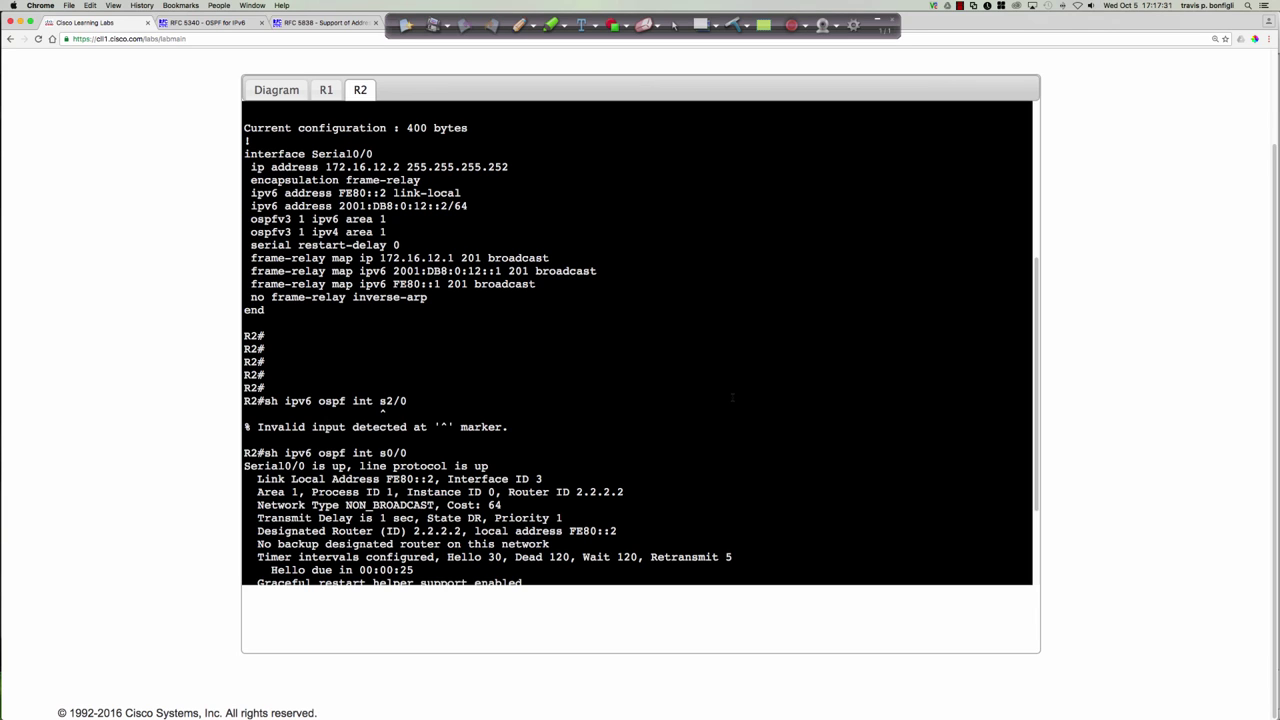
pyautogui.press('Return')
pyautogui.press('Return')
pyautogui.press('Return')
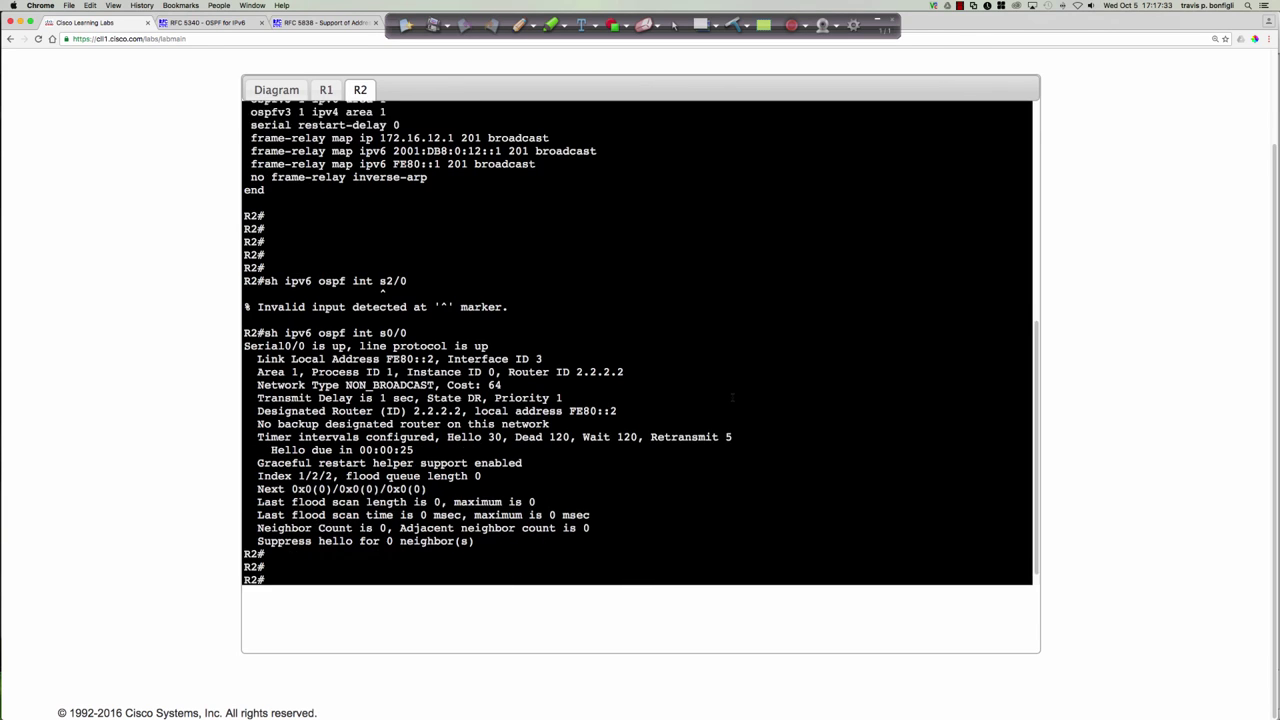
# Switch to R1's terminal and define fe80::2 as an IPv6 OSPF neighbor on interface s2/0
pyautogui.click(326, 89)
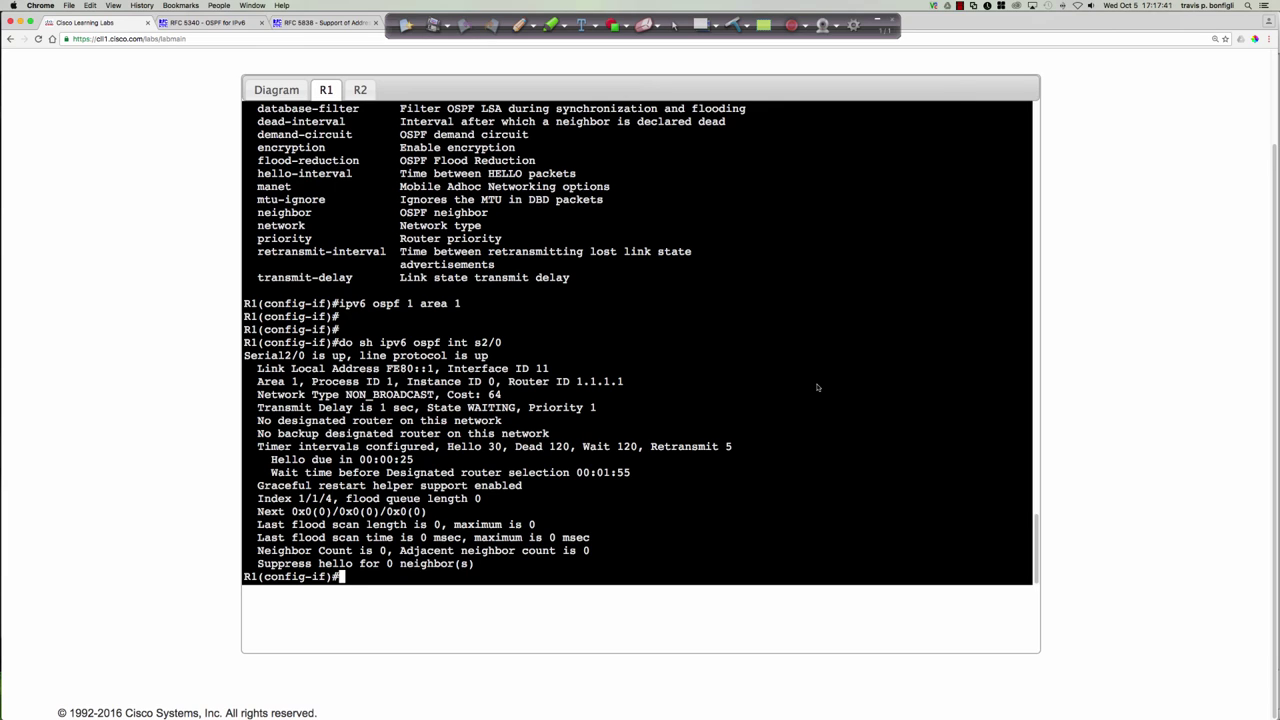
pyautogui.write('ipv6 neigh')
pyautogui.press('Tab')
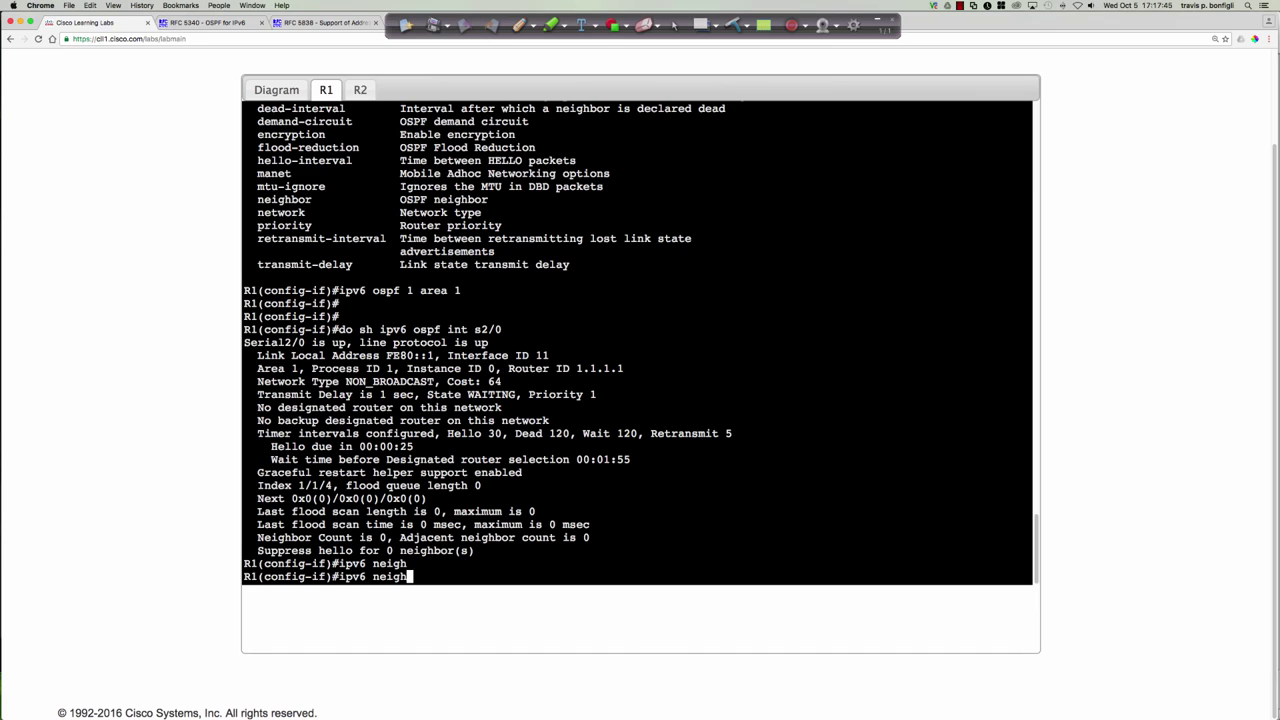
pyautogui.press('BackSpace')
pyautogui.press('BackSpace')
pyautogui.press('BackSpace')
pyautogui.press('BackSpace')
pyautogui.press('BackSpace')
pyautogui.write('ospf neigh')
pyautogui.press('Tab')
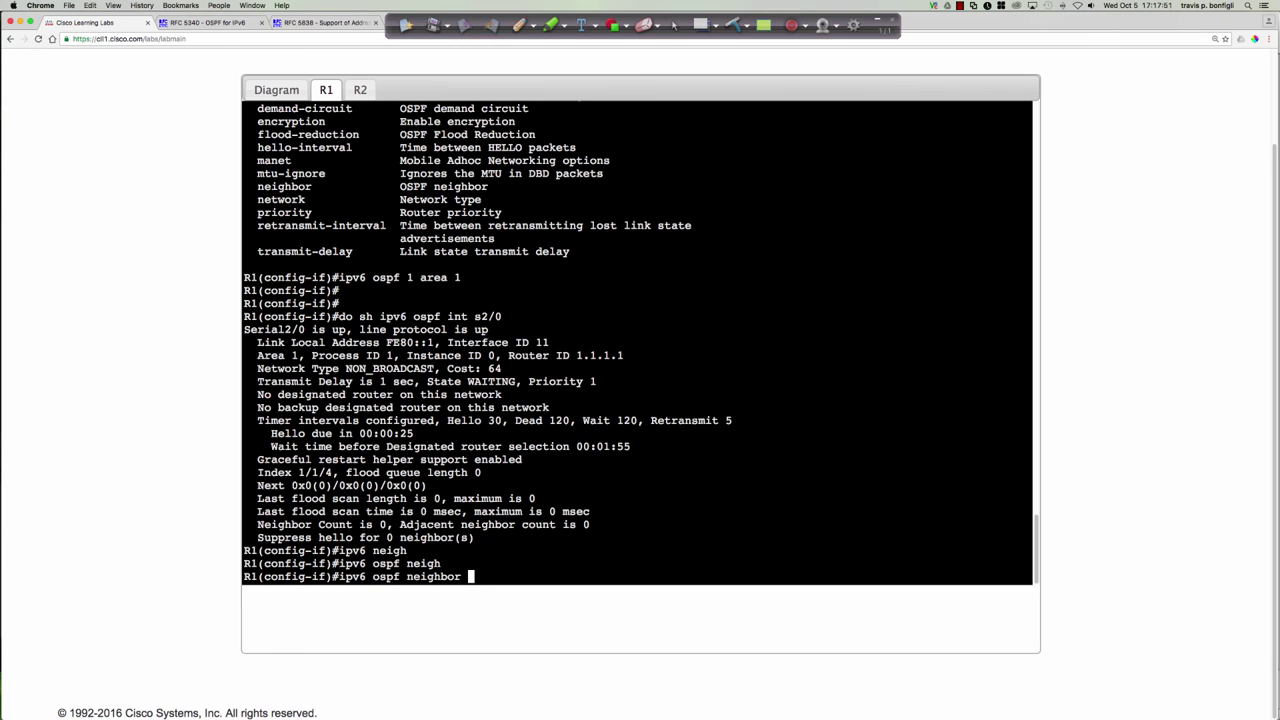
pyautogui.write('fe80::2')
pyautogui.press('Return')
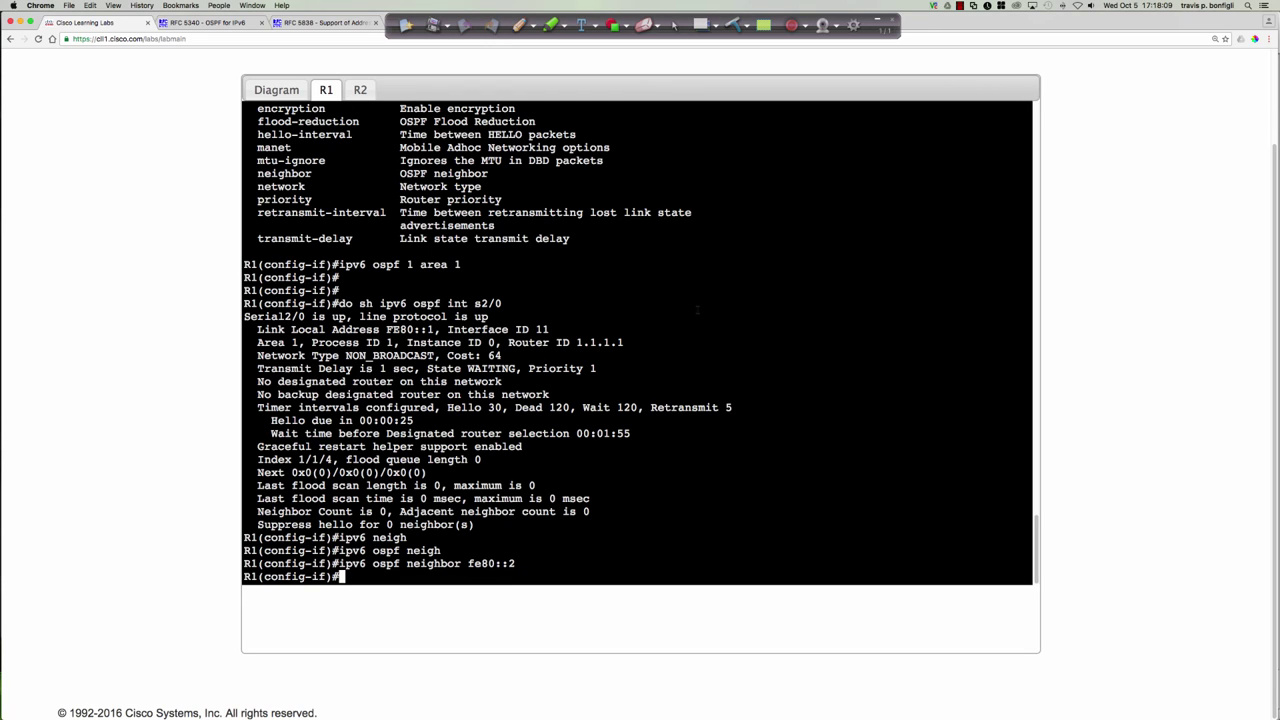
# Display the IPv6 OSPF neighbors on R1 and highlight the Serial2/0 entry
pyautogui.write('do sh ipv6 ospf neigh')
pyautogui.press('Return')
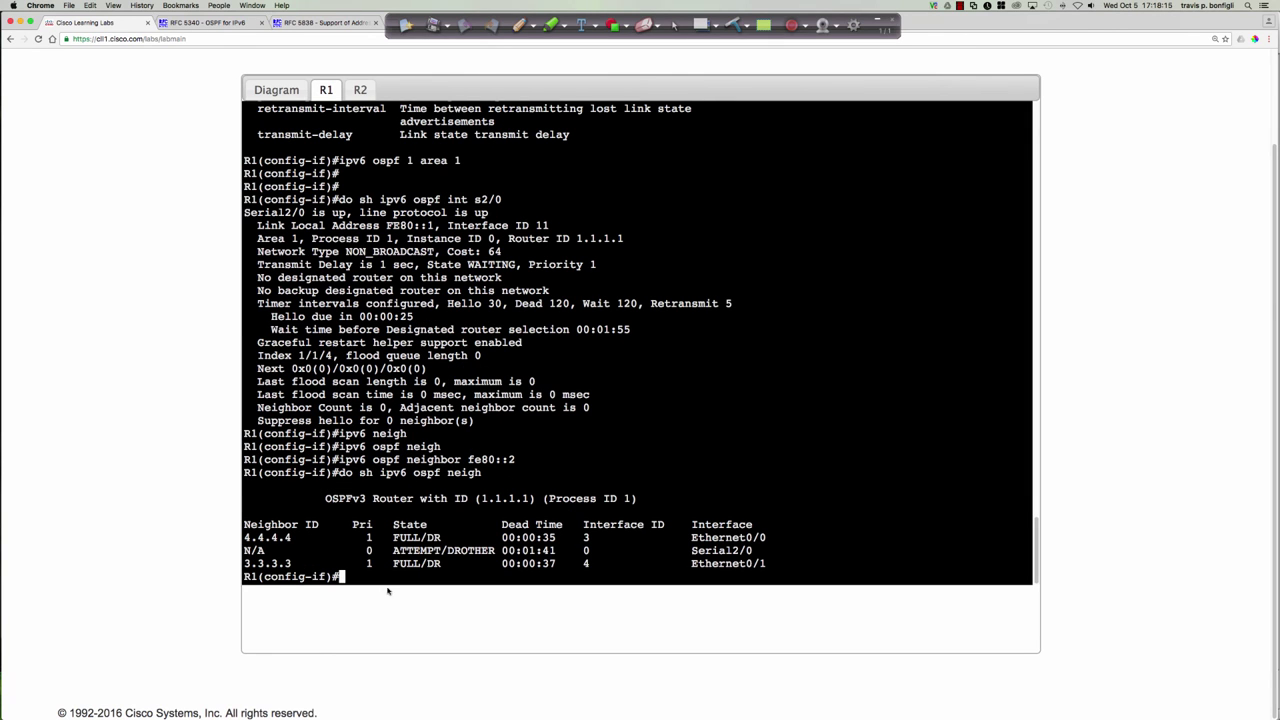
pyautogui.moveTo(246, 551); pyautogui.dragTo(760, 551)
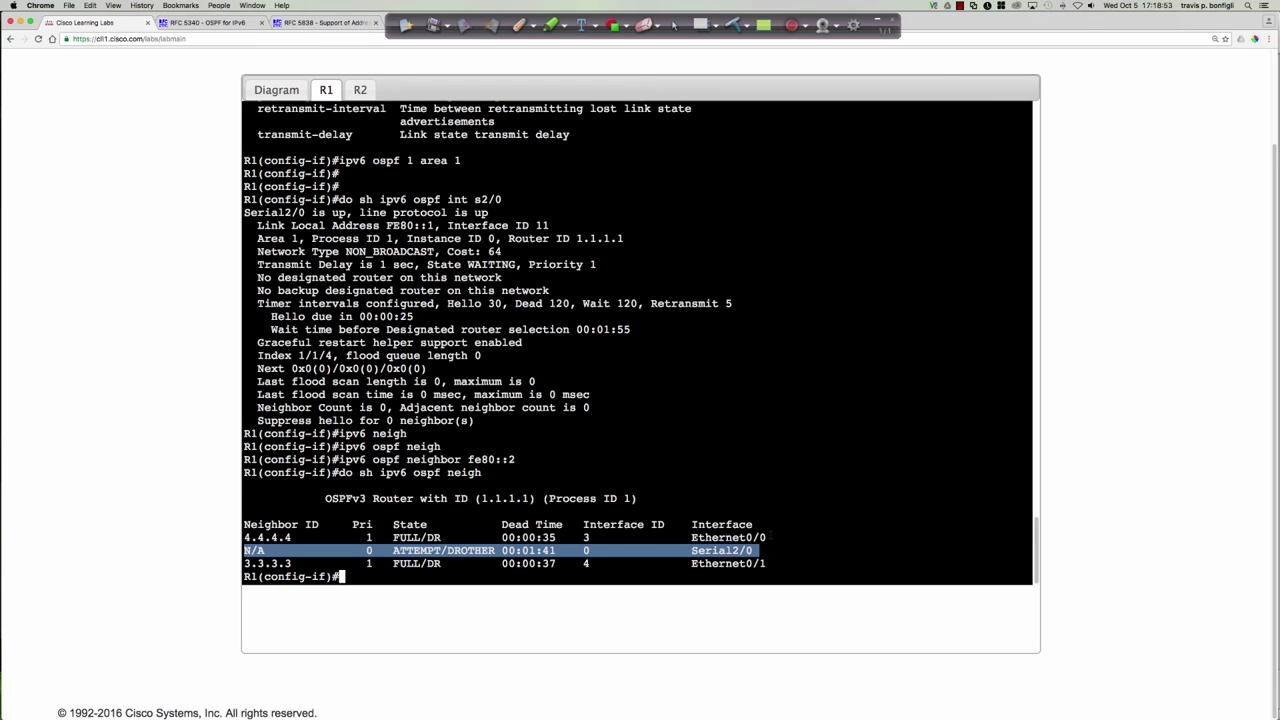
# Switch to R2's terminal and review the earlier Serial0/0 configuration and OSPF interface output
pyautogui.click(369, 90)
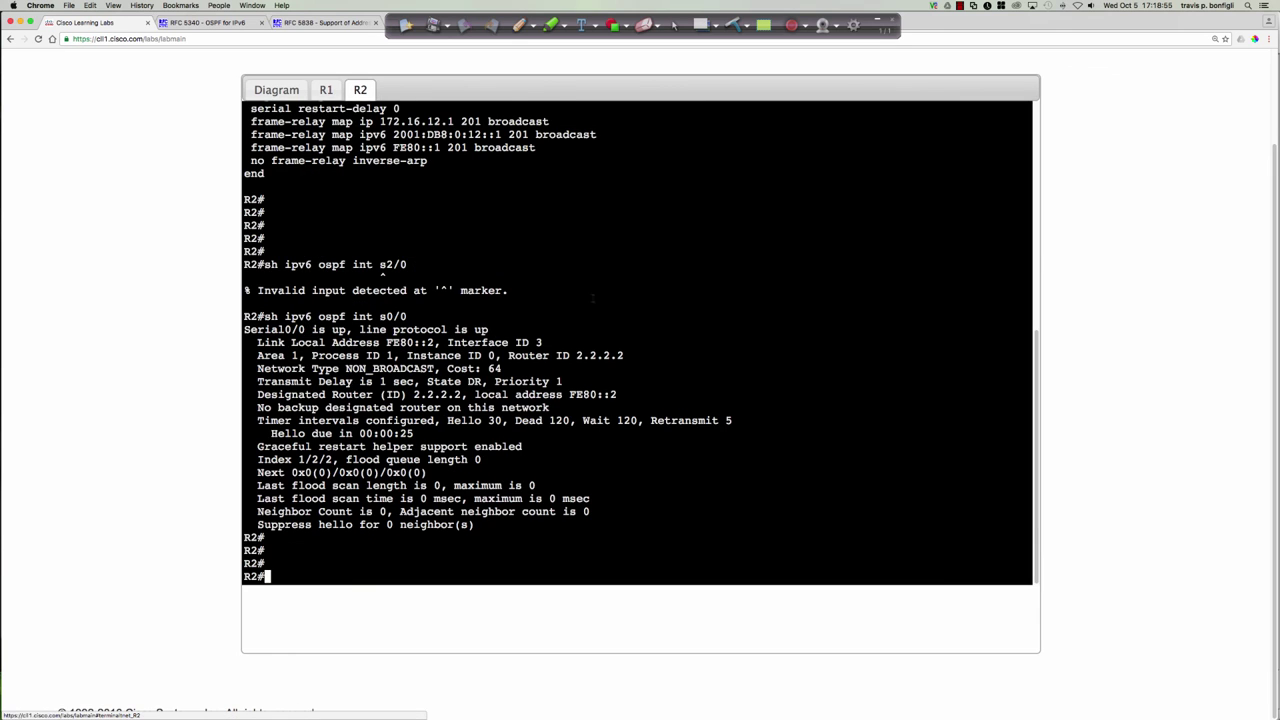
pyautogui.scroll(5, 592, 297)
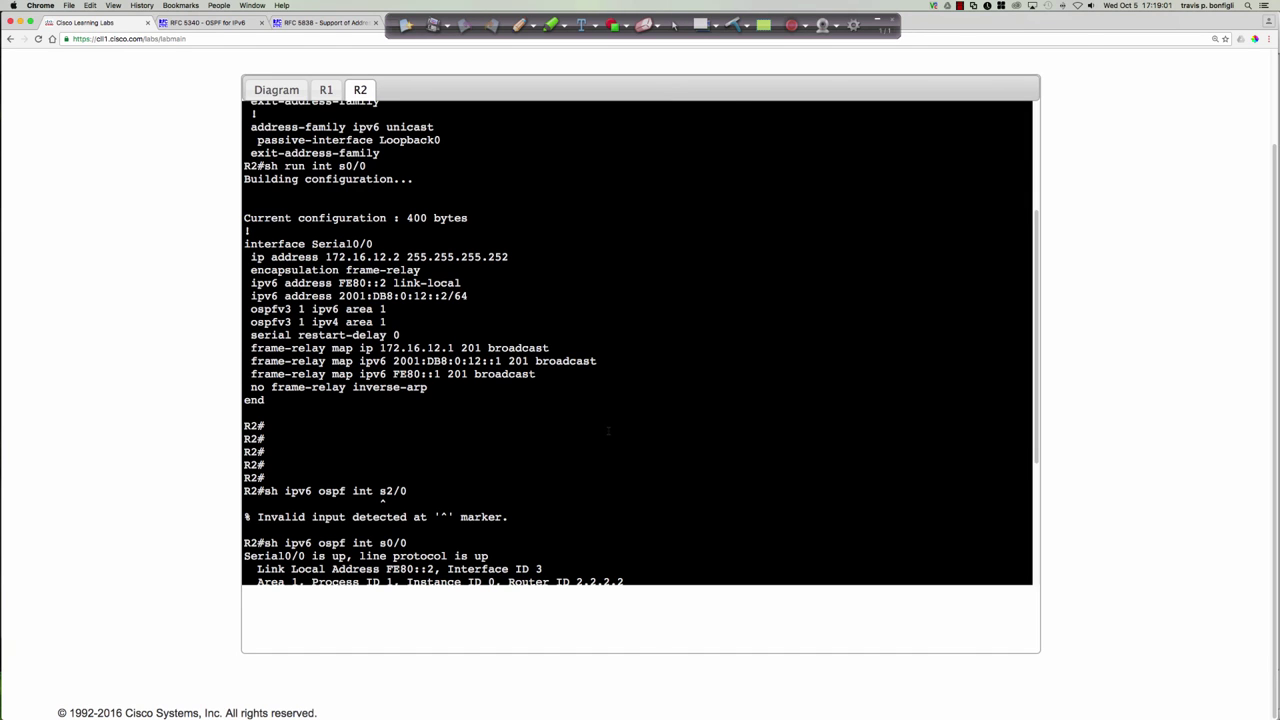
pyautogui.scroll(-5, 608, 431)
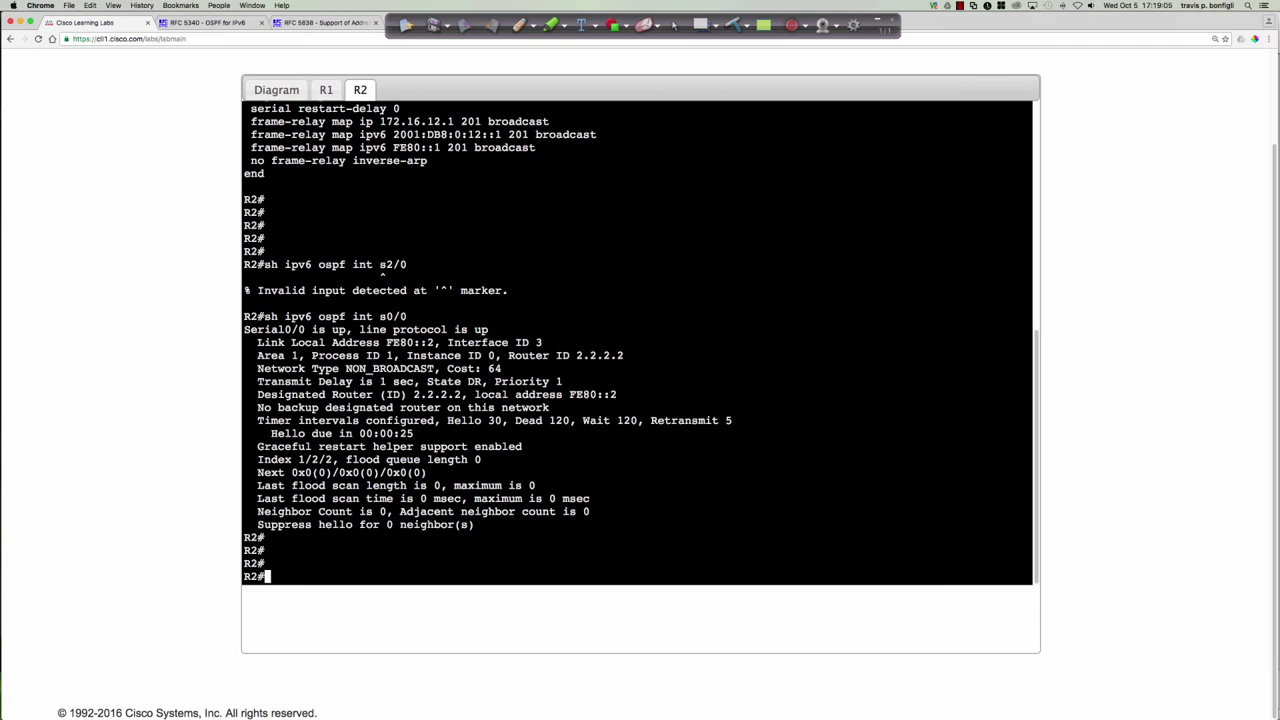
pyautogui.press('Return')
pyautogui.press('Return')
pyautogui.press('Return')
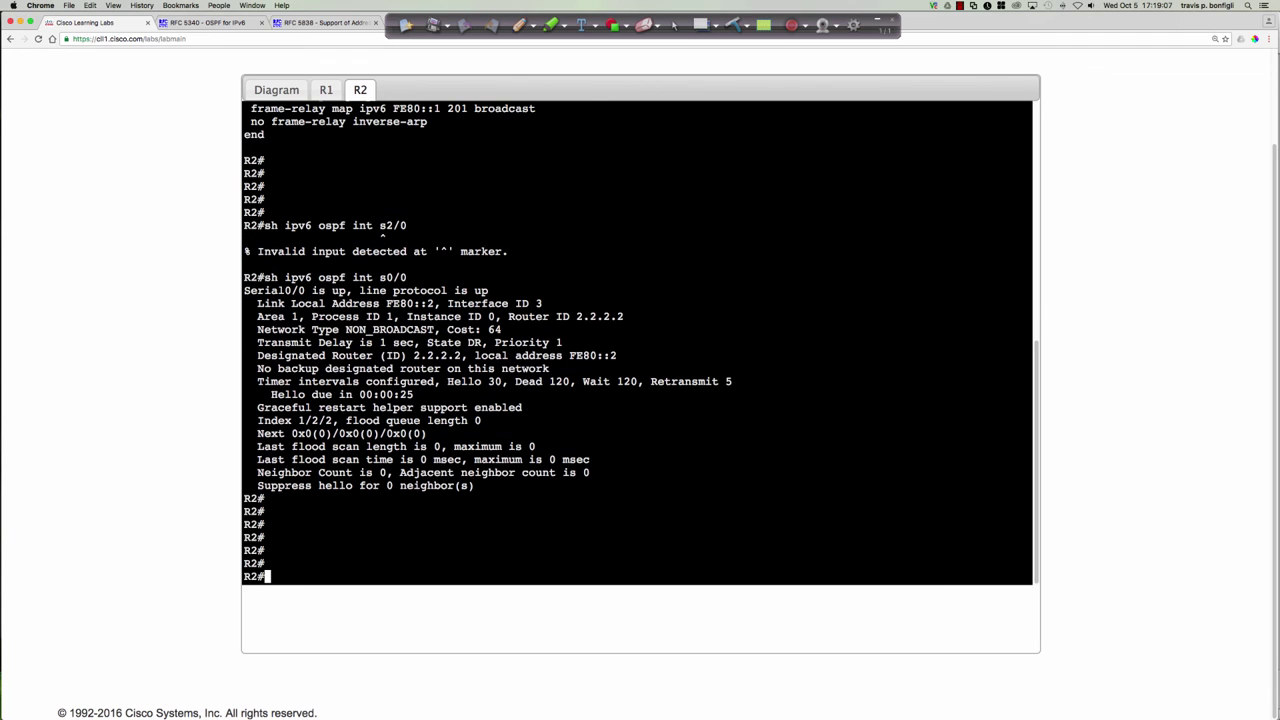
# Enter global configuration mode on R2 and open interface s0/0 for configuration
pyautogui.write('conf t')
pyautogui.press('Return')
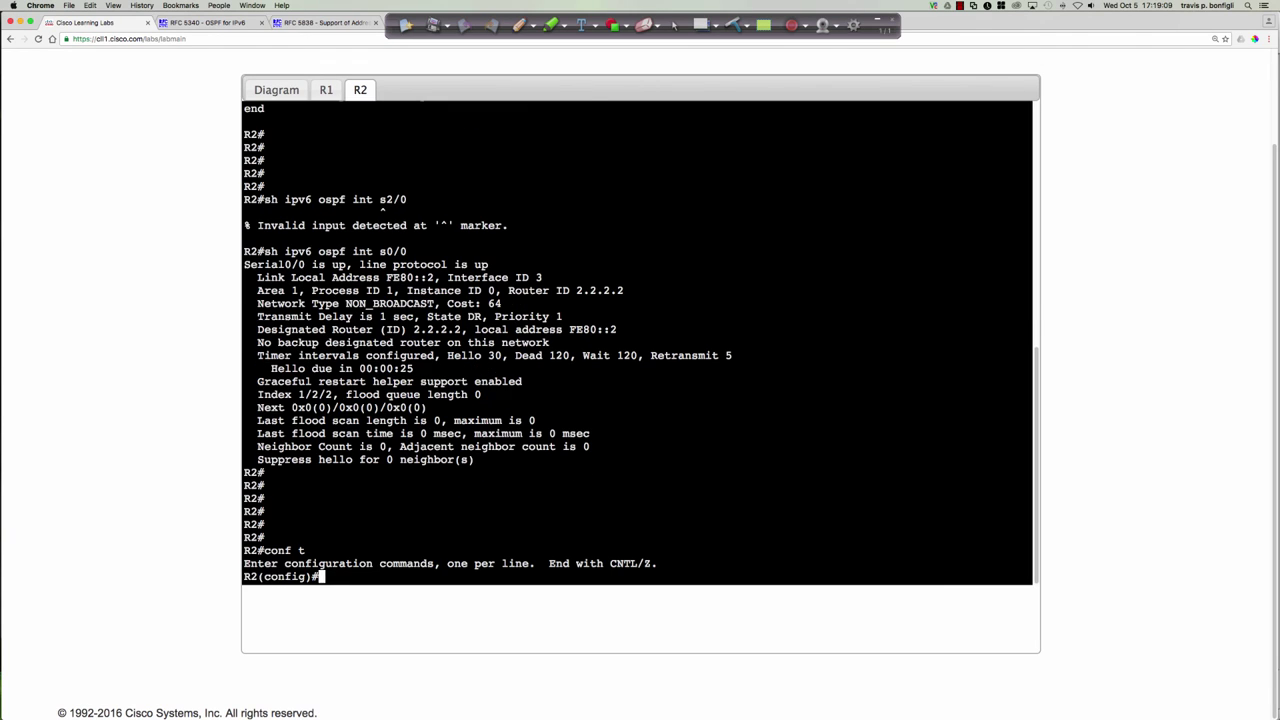
pyautogui.write('int s0/0')
pyautogui.press('Return')
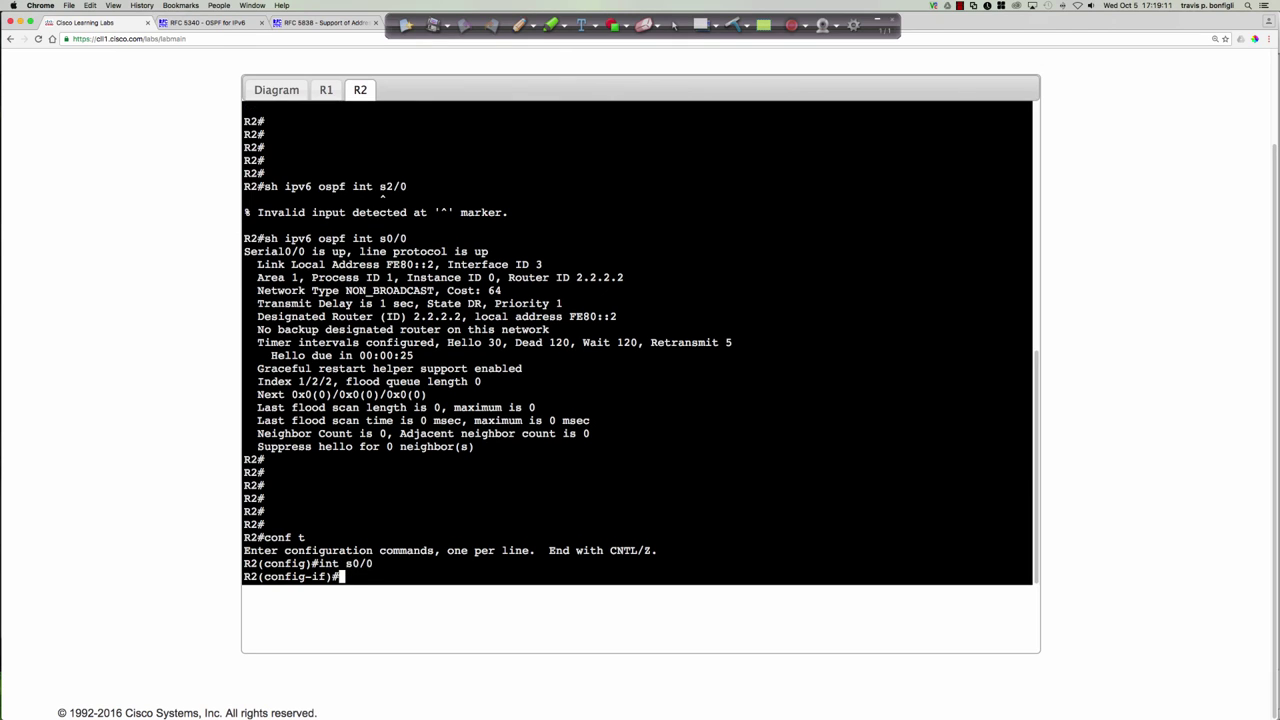
pyautogui.write('ipv6 ospf')
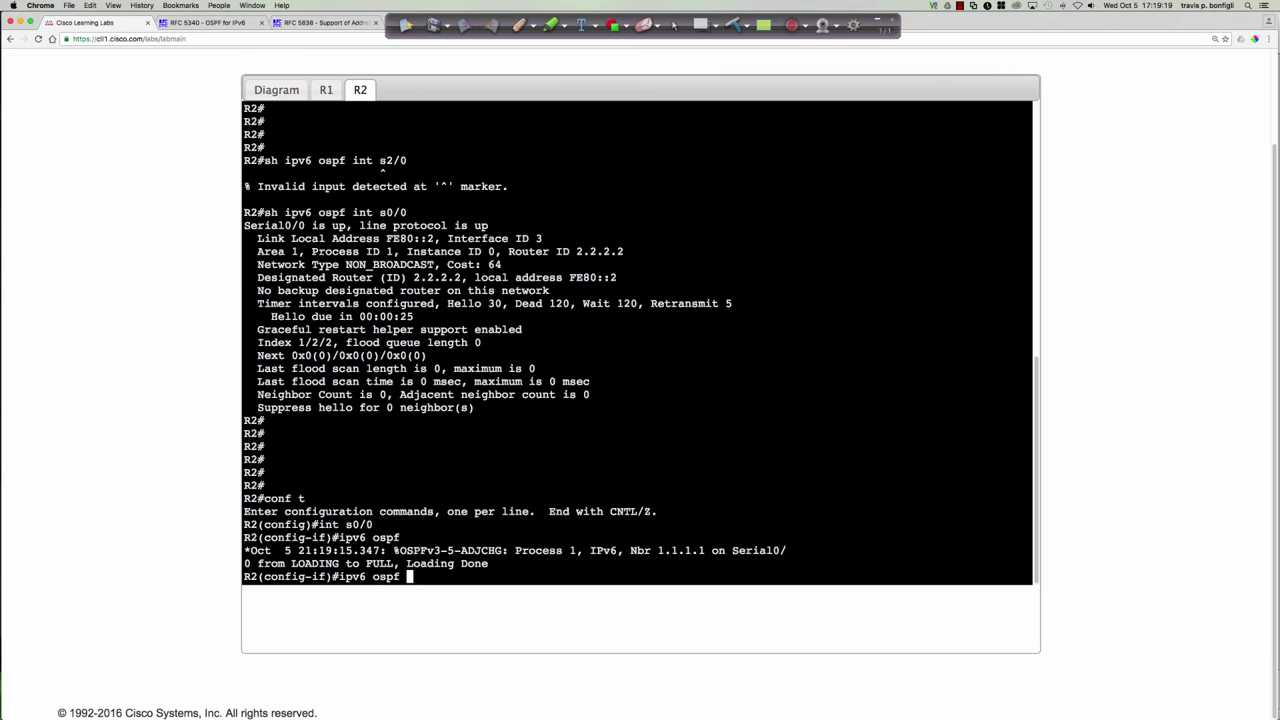
pyautogui.press('BackSpace')
pyautogui.press('BackSpace')
pyautogui.press('BackSpace')
pyautogui.press('BackSpace')
pyautogui.press('BackSpace')
pyautogui.press('BackSpace')
pyautogui.press('BackSpace')
pyautogui.press('BackSpace')
pyautogui.press('BackSpace')
pyautogui.press('BackSpace')
# Review the earlier Serial0/0 output, then display R2's OSPF configuration sections and highlight the ospfv3 point-to-point network line
pyautogui.scroll(3, 648, 366)
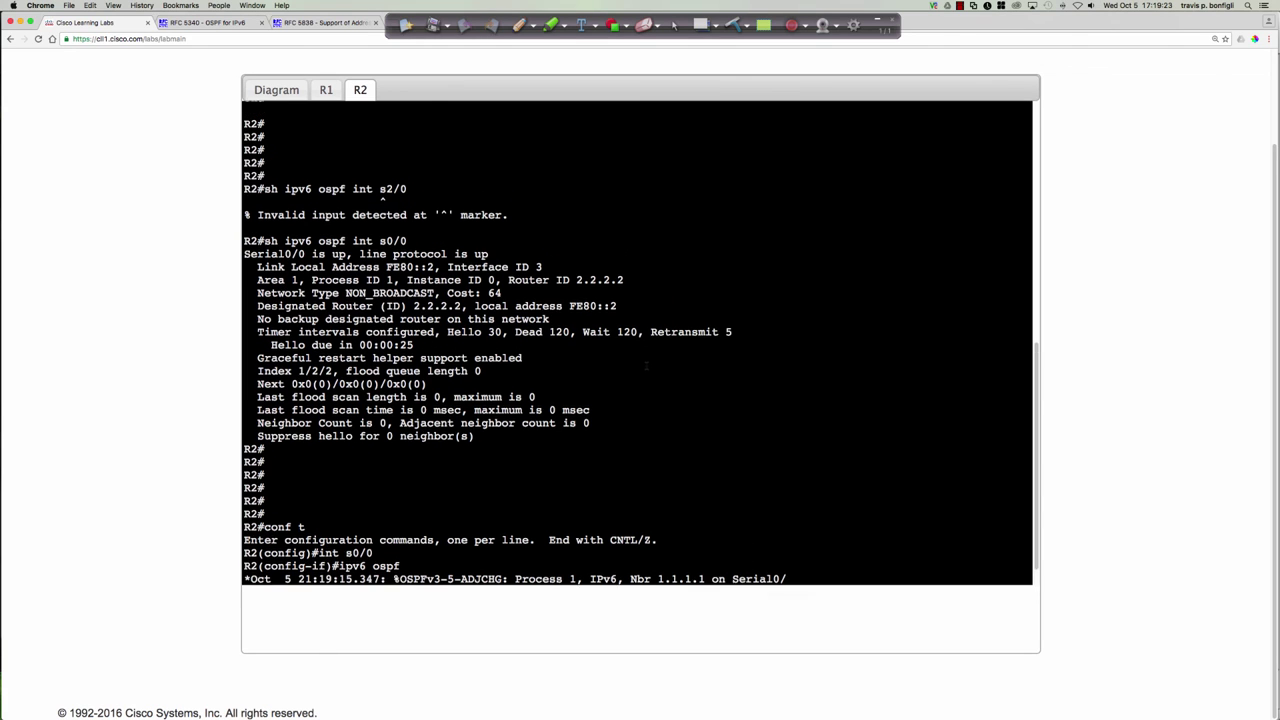
pyautogui.scroll(6, 647, 366)
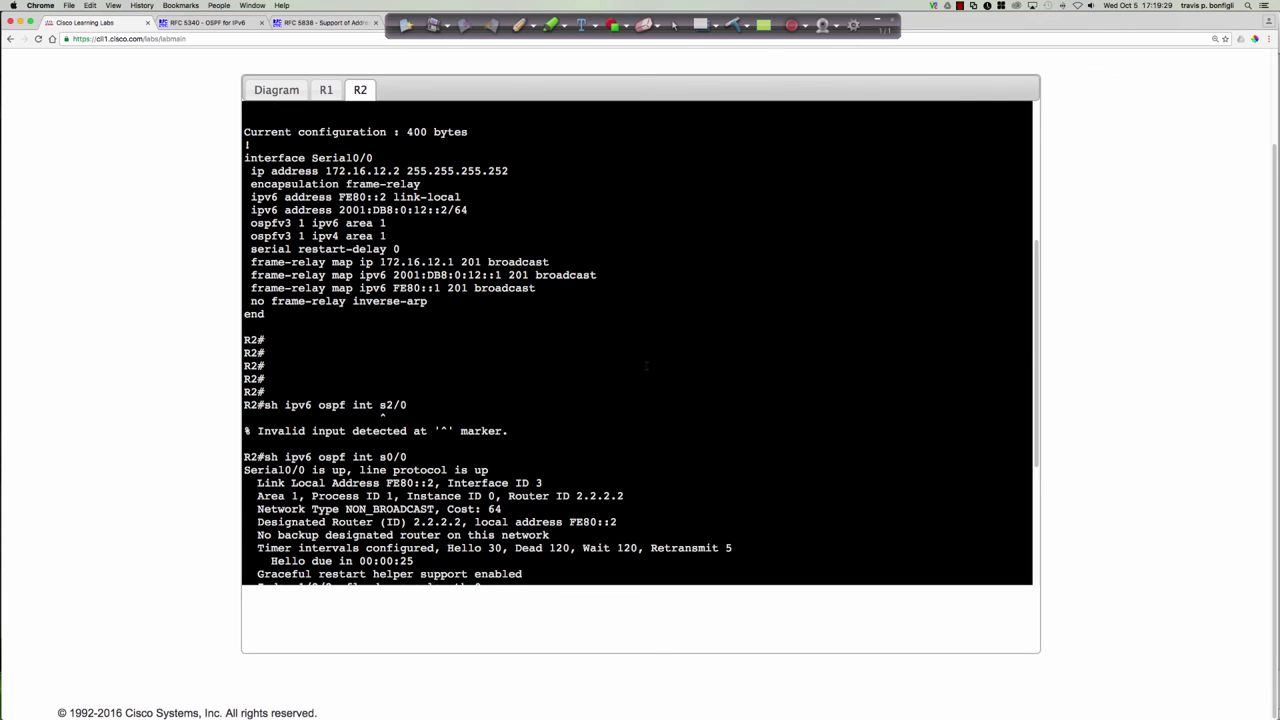
pyautogui.scroll(-10, 646, 366)
pyautogui.write('do sh ru')
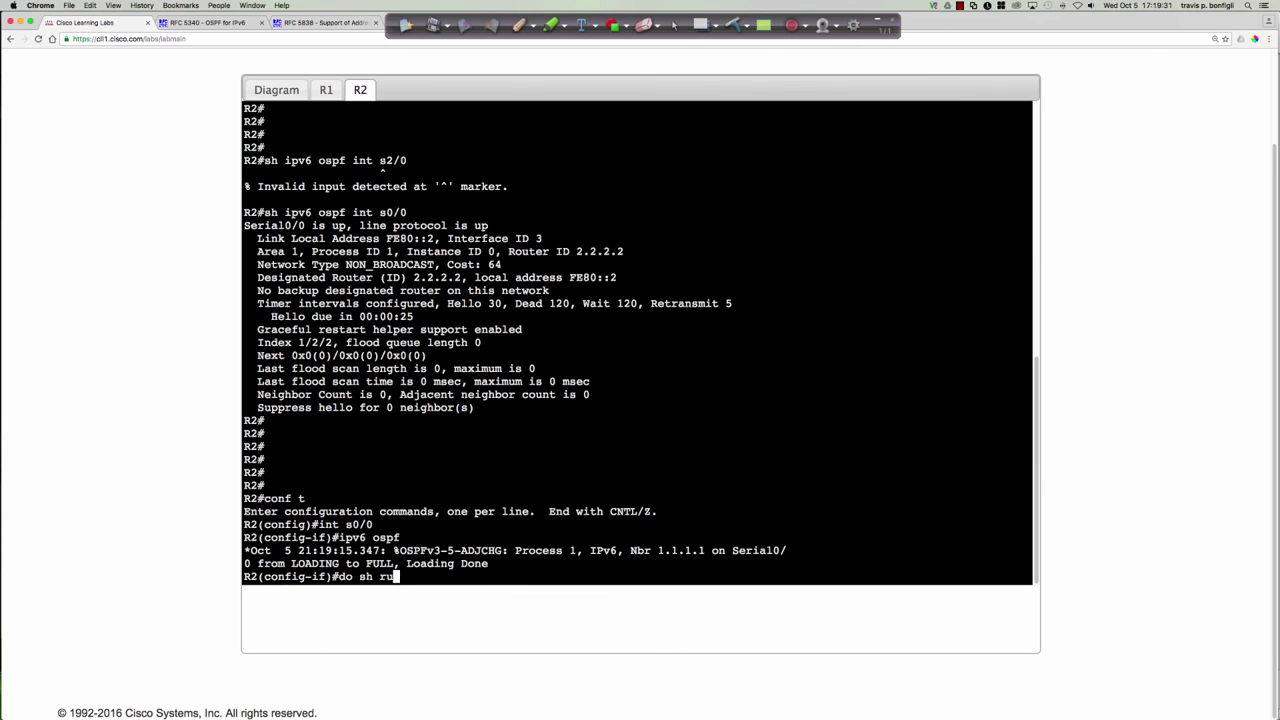
pyautogui.write('n | sec ospf')
pyautogui.press('Return')
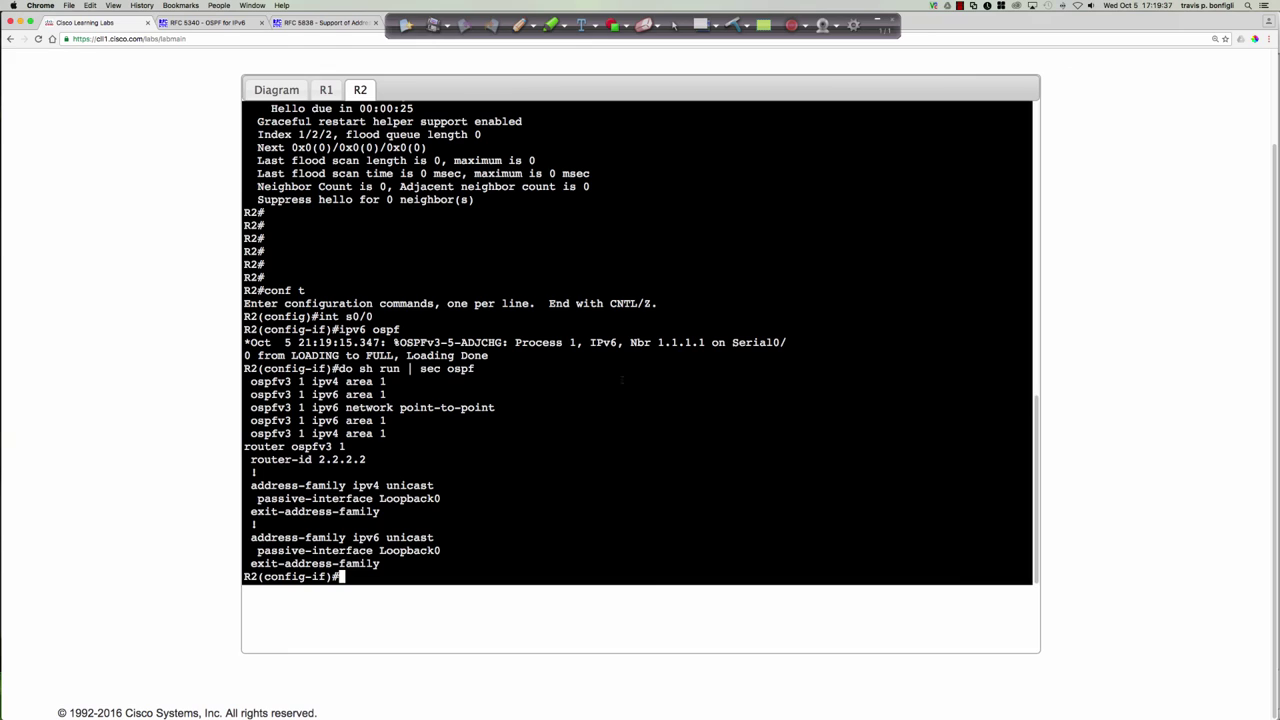
pyautogui.moveTo(250, 407); pyautogui.dragTo(495, 407)
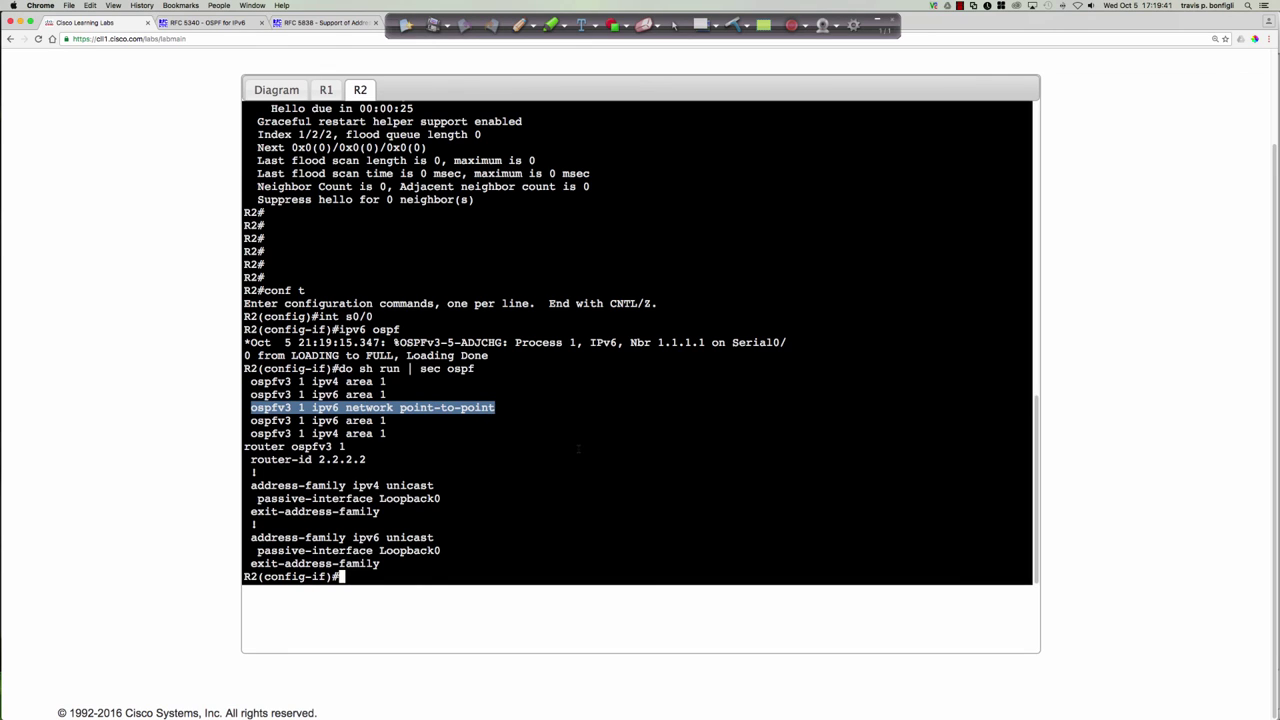
pyautogui.click(717, 449)
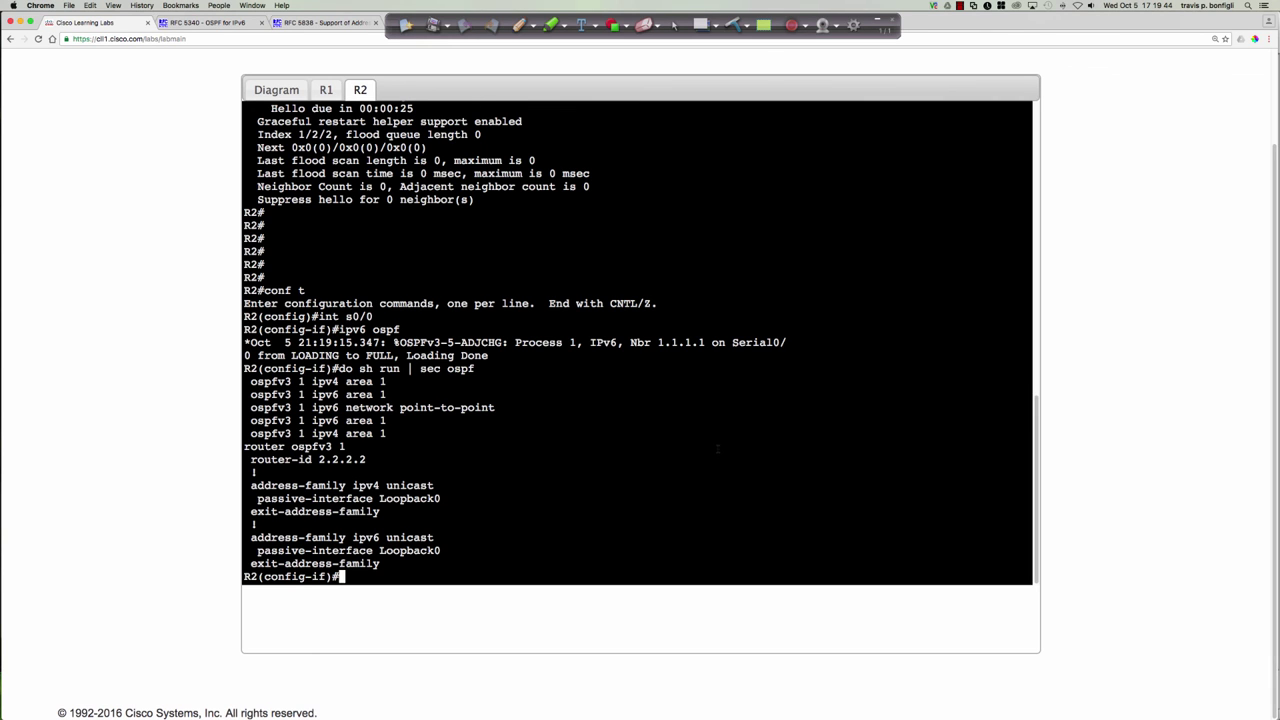
# Display R2's full running configuration, page through to the Loopback0 and Serial0/0 interface sections, and quit the listing
pyautogui.scroll(10, 717, 449)
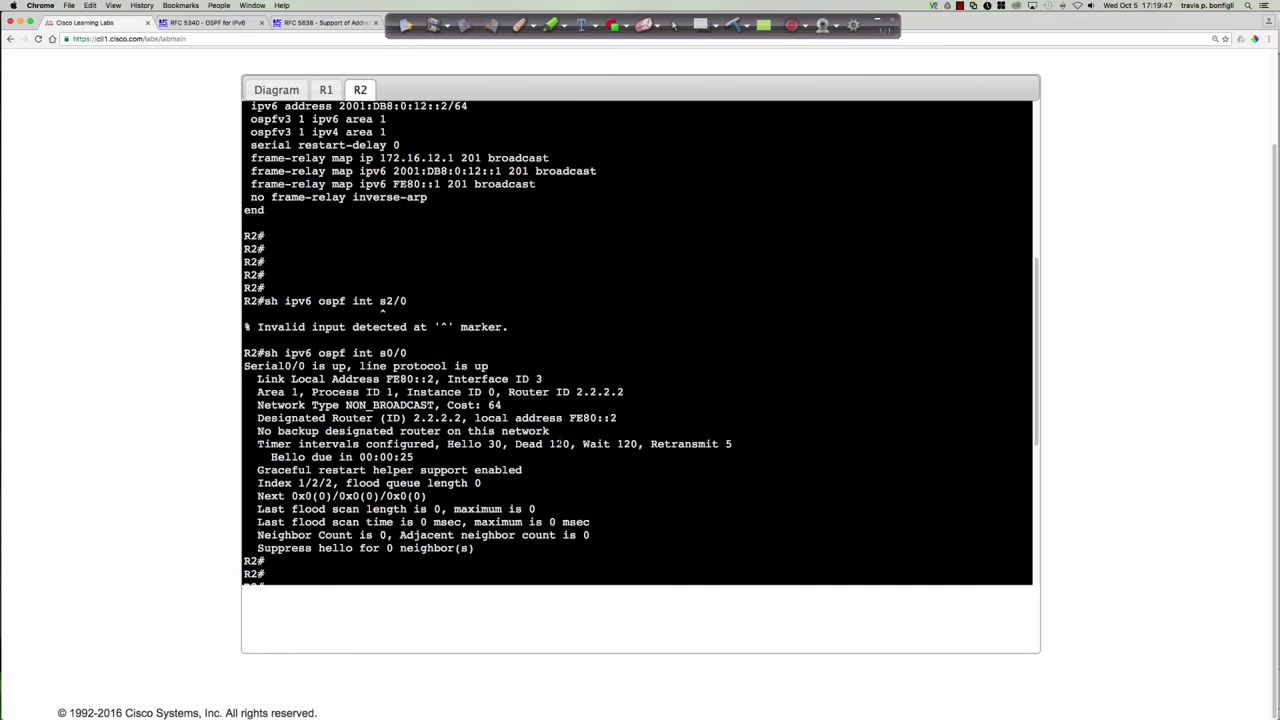
pyautogui.scroll(5, 560, 443)
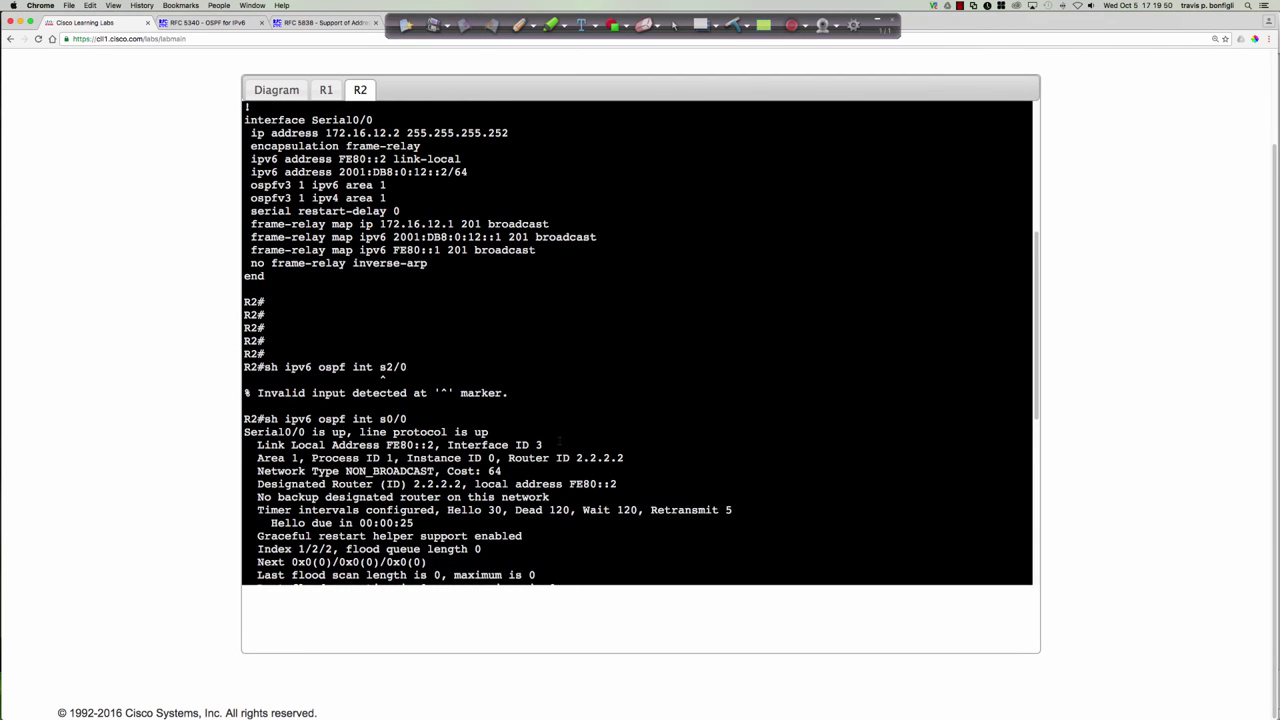
pyautogui.scroll(-15, 600, 441)
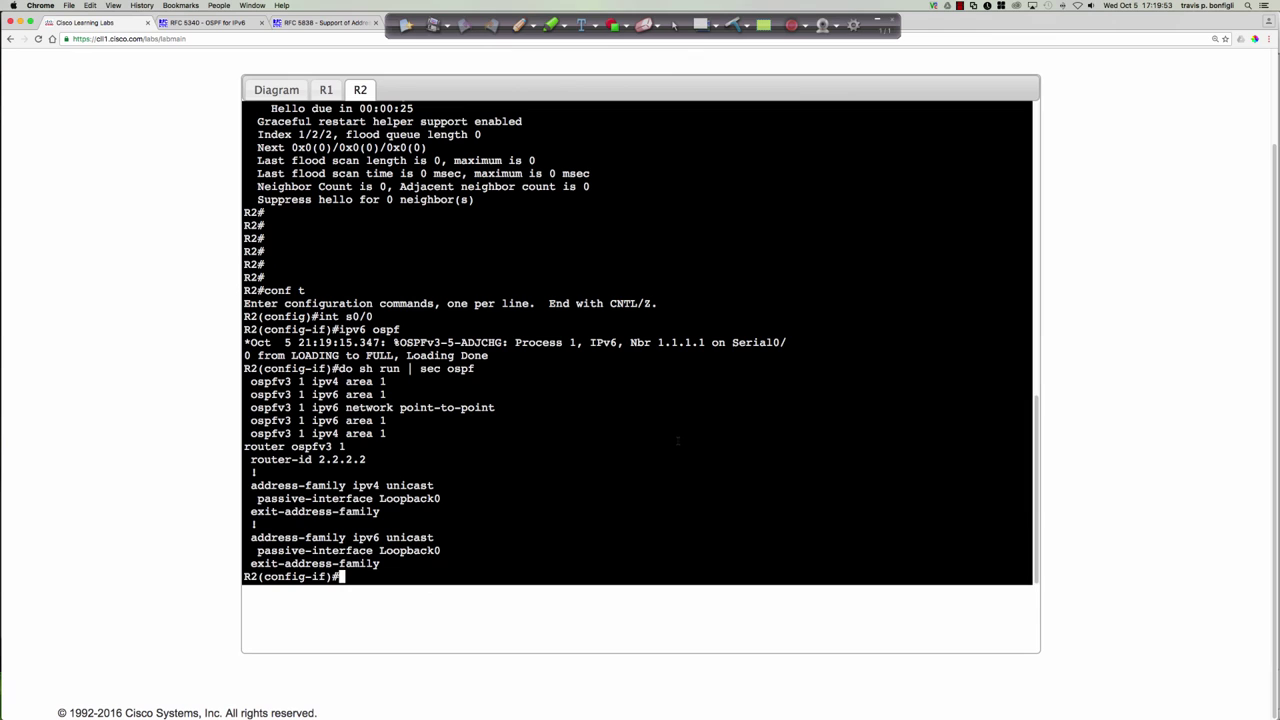
pyautogui.write('do sh run')
pyautogui.press('Return')
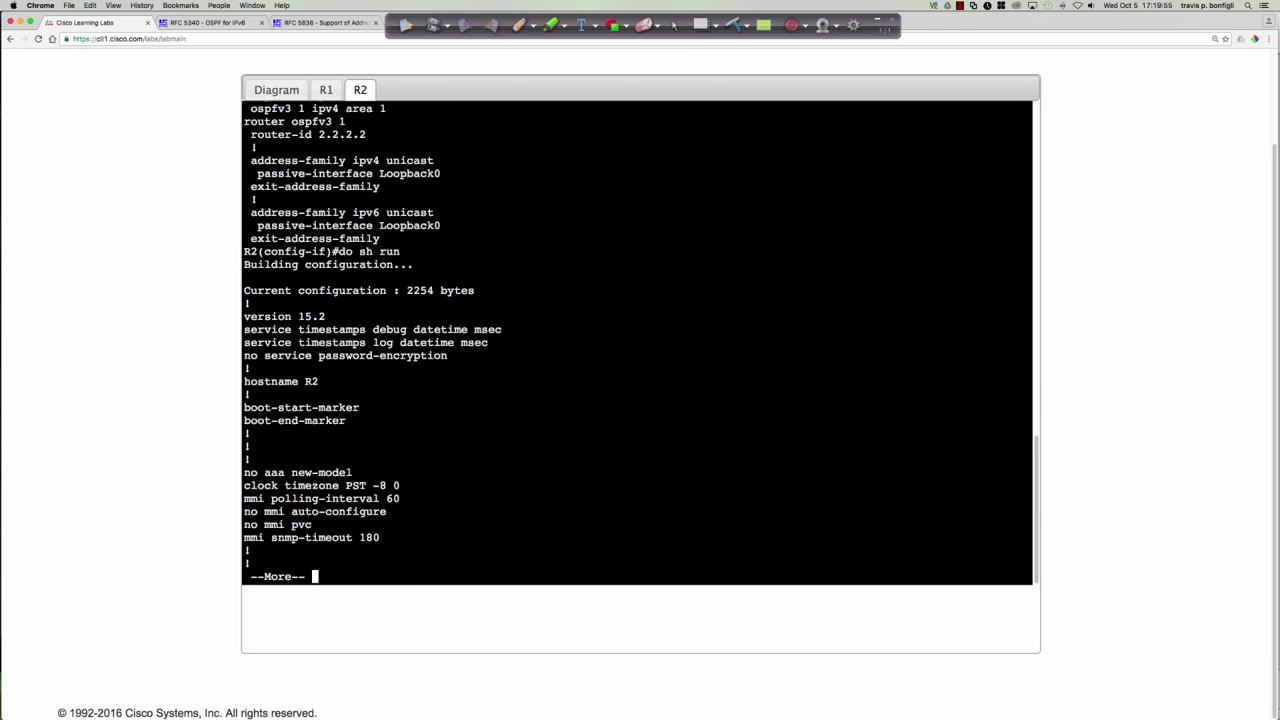
pyautogui.press('Return')
pyautogui.press('Return')
pyautogui.press('Return')
pyautogui.press('Return')
pyautogui.press('Return')
pyautogui.press('Return')
pyautogui.press('Return')
pyautogui.press('Return')
pyautogui.press('Return')
pyautogui.press('Return')
pyautogui.press('Return')
pyautogui.press('Return')
pyautogui.press('Return')
pyautogui.press('Return')
pyautogui.press('Return')
pyautogui.press('Return')
pyautogui.press('Return')
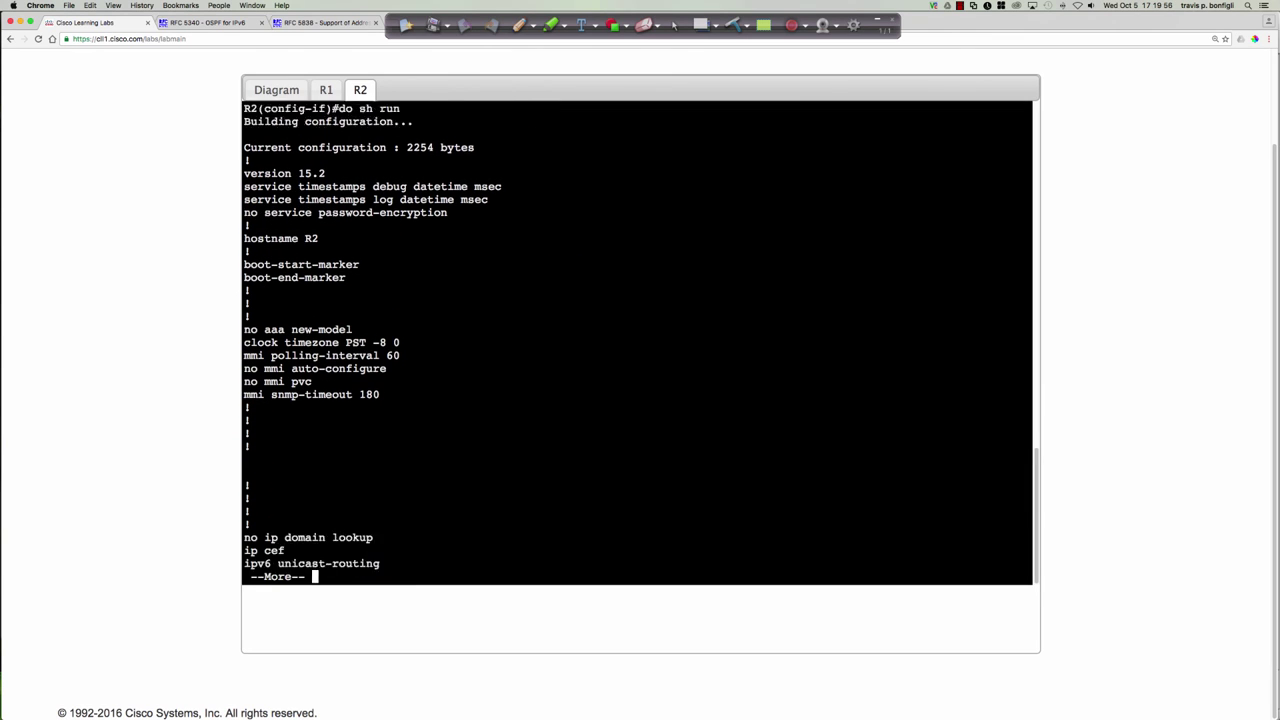
pyautogui.press('Return')
pyautogui.press('Return')
pyautogui.press('Return')
pyautogui.press('Return')
pyautogui.press('Return')
pyautogui.press('Return')
pyautogui.press('Return')
pyautogui.press('Return')
pyautogui.press('Return')
pyautogui.press('Return')
pyautogui.press('Return')
pyautogui.press('Return')
pyautogui.press('Return')
pyautogui.press('Return')
pyautogui.press('Return')
pyautogui.press('Return')
pyautogui.press('Return')
pyautogui.press('Return')
pyautogui.press('Return')
pyautogui.press('Return')
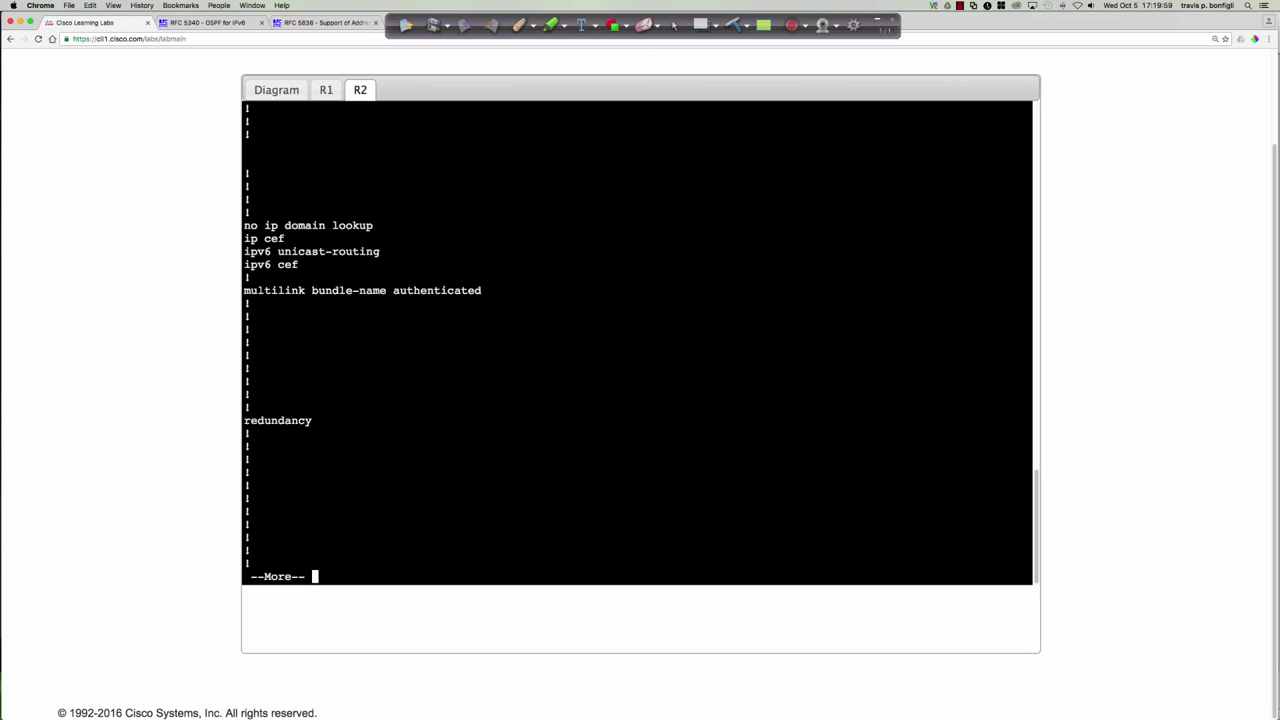
pyautogui.press('space')
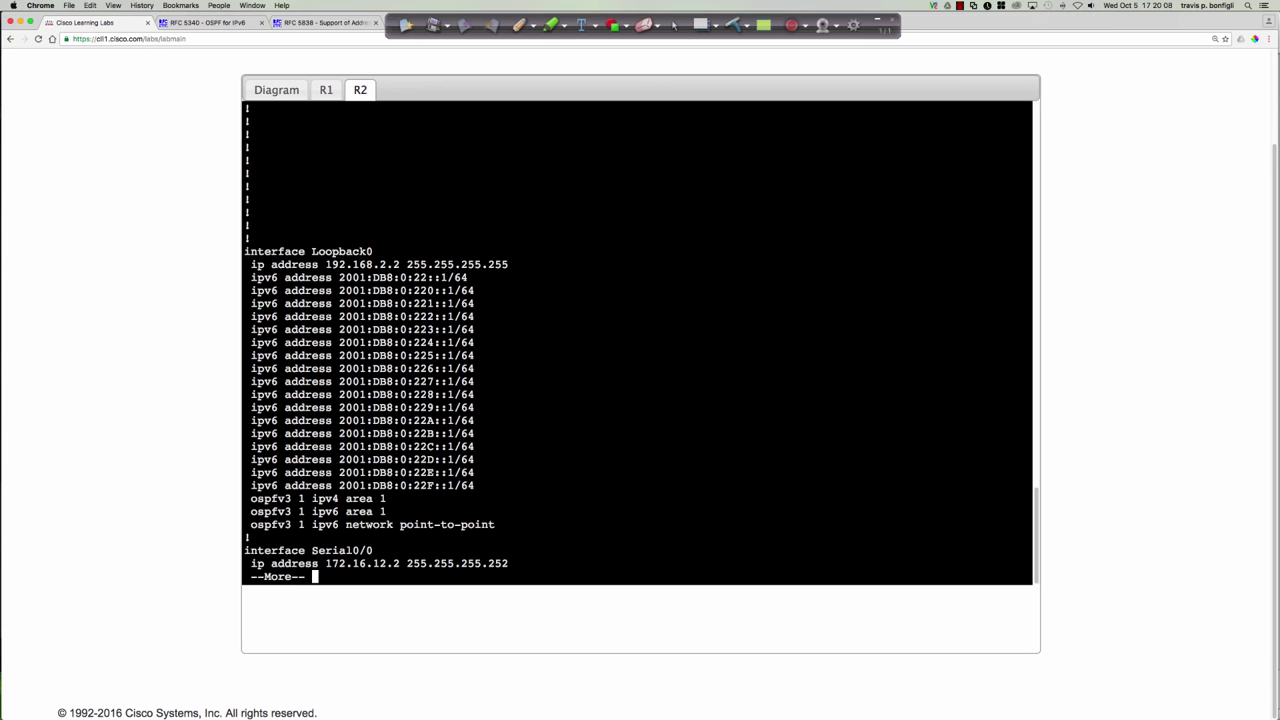
pyautogui.press('q')
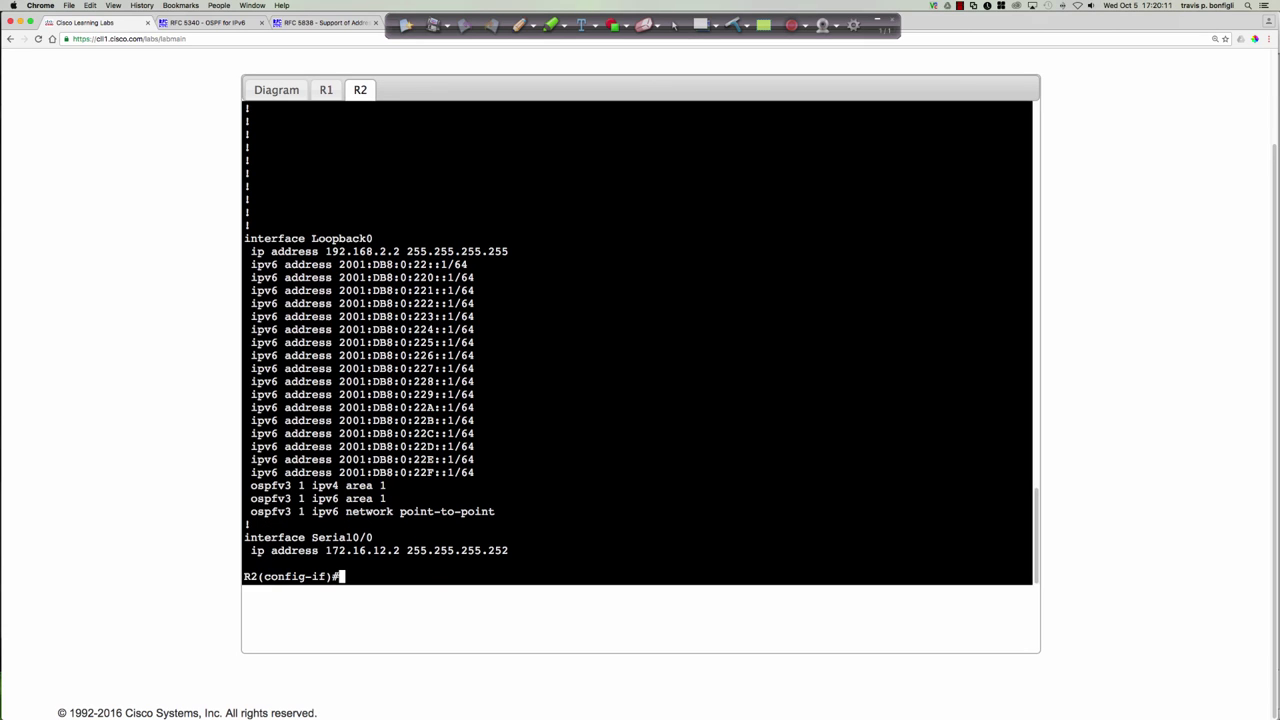
# Display the IPv6 OSPF neighbors on R2 and highlight the adjacency state and role of neighbor 1.1.1.1
pyautogui.press('Return')
pyautogui.press('Return')
pyautogui.write('do sh ')
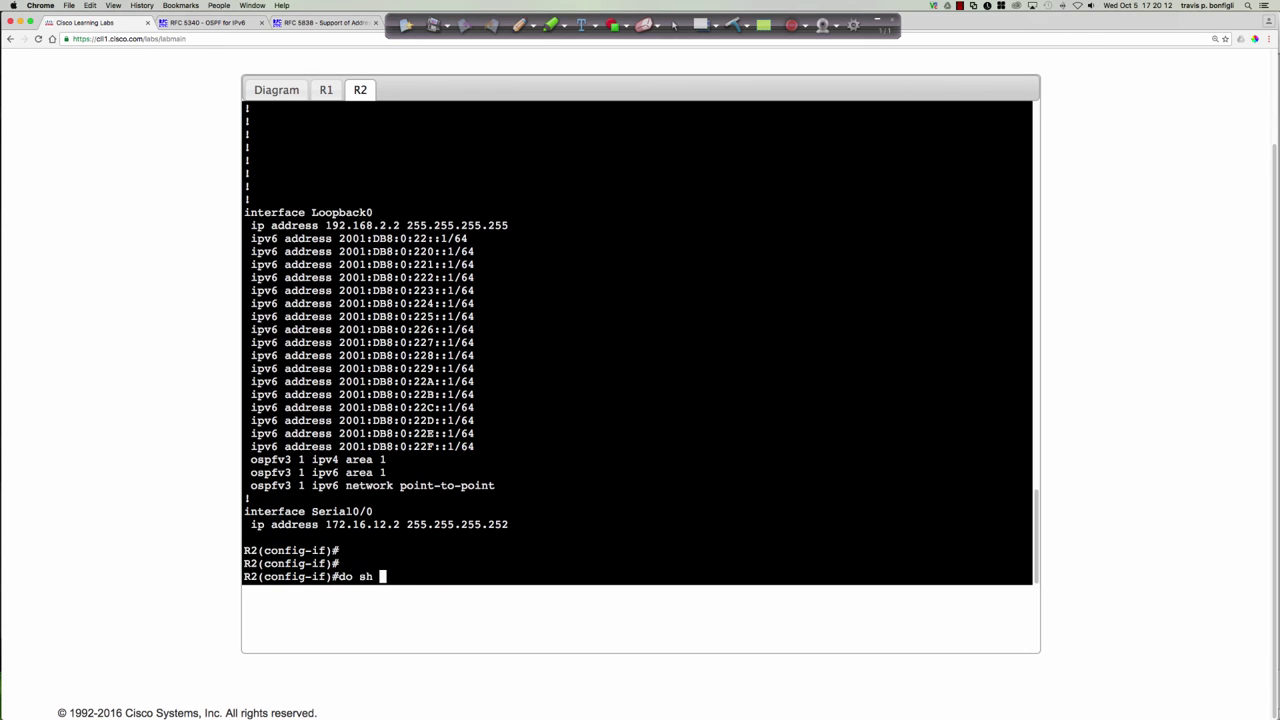
pyautogui.write('ipv6 ospf neigh')
pyautogui.press('Return')
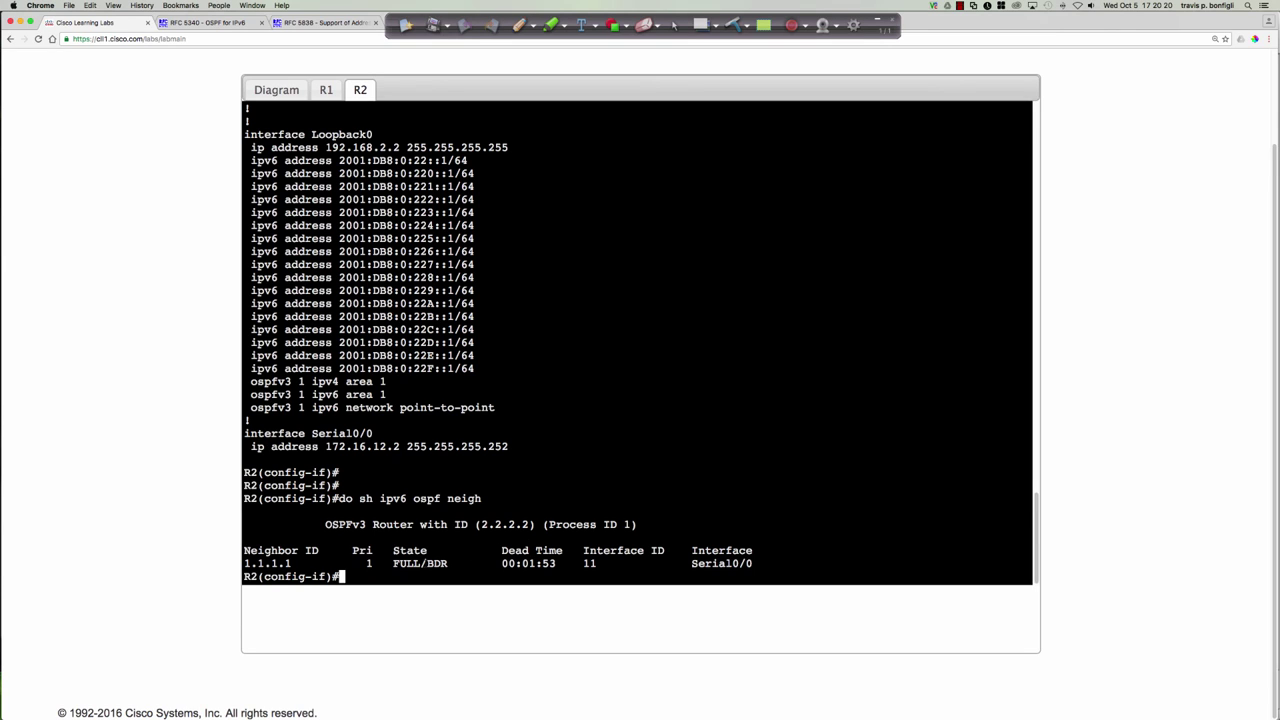
pyautogui.moveTo(426, 563); pyautogui.dragTo(448, 563)
pyautogui.moveTo(393, 563); pyautogui.dragTo(419, 563)
pyautogui.moveTo(427, 563); pyautogui.dragTo(447, 563)
# Check R1's terminal for Serial2/0 adjacency output, then return to R2's terminal
pyautogui.click(327, 90)
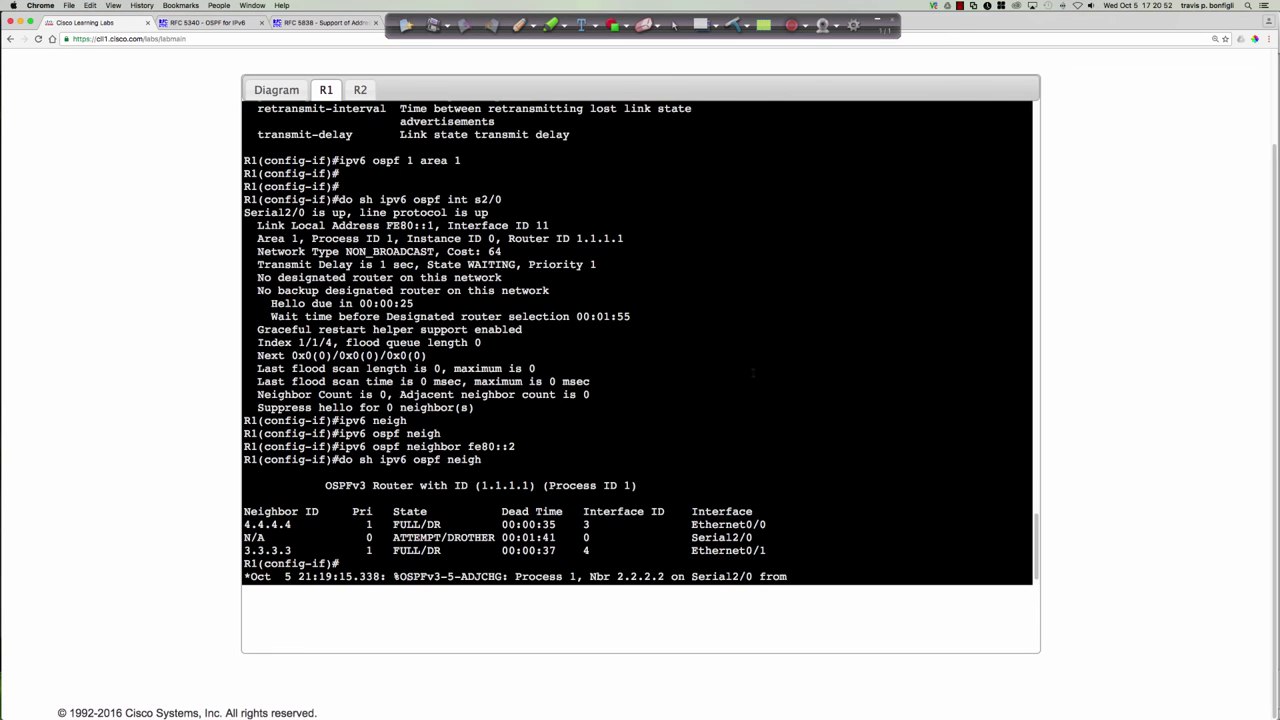
pyautogui.scroll(1, 367, 138)
pyautogui.click(360, 90)
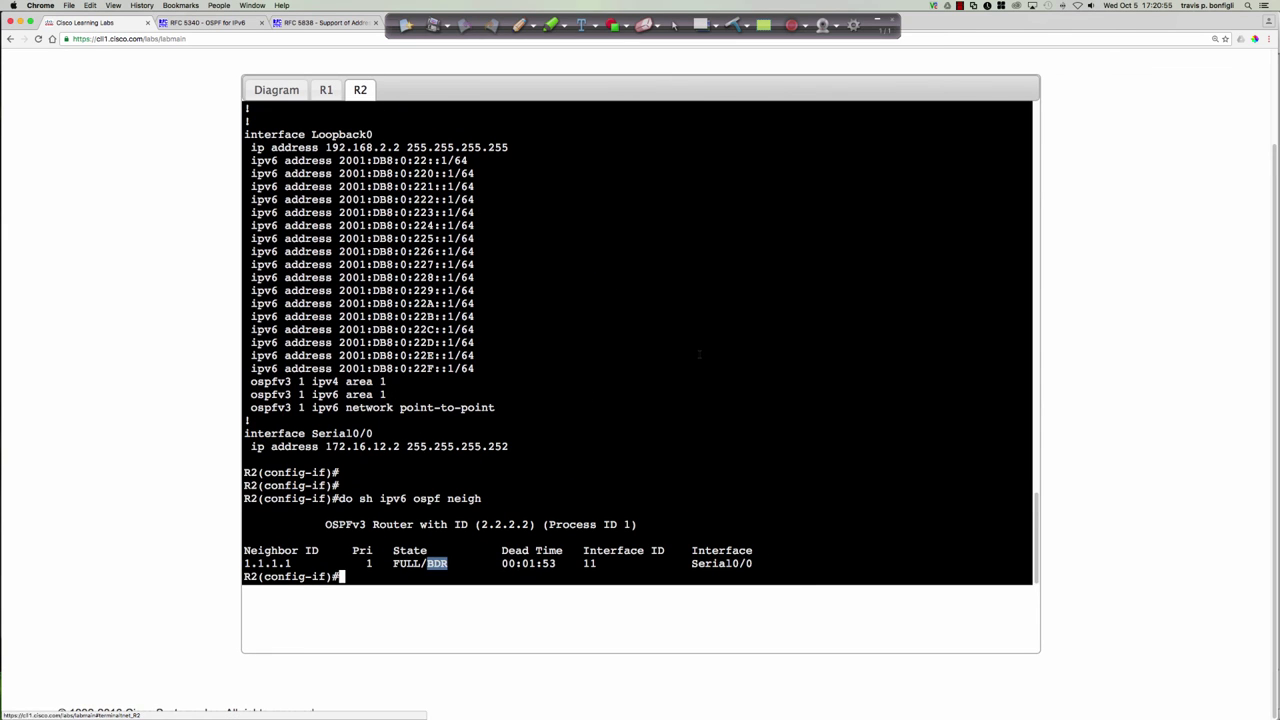
# On R2's Serial0/0 interface, configure the static IPv6 OSPF neighbor fe80::1
pyautogui.click(700, 353)
pyautogui.write('int s0/0')
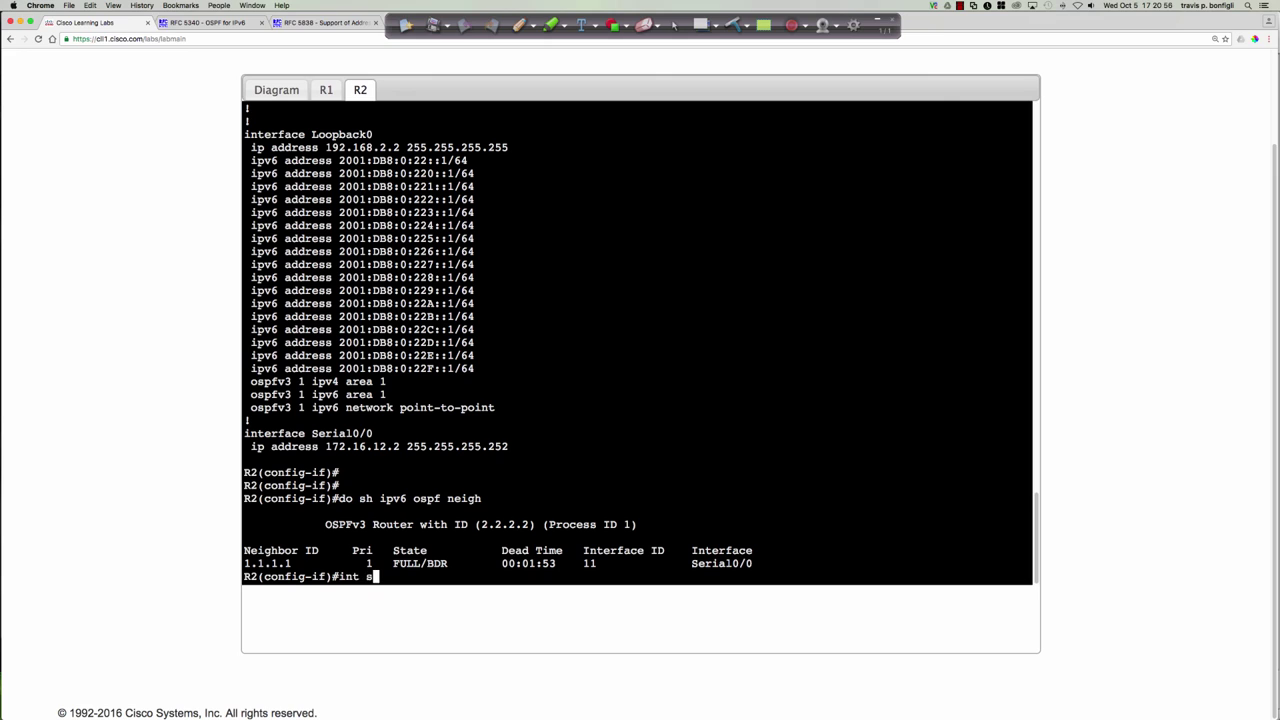
pyautogui.press('Return')
pyautogui.write('ipv')
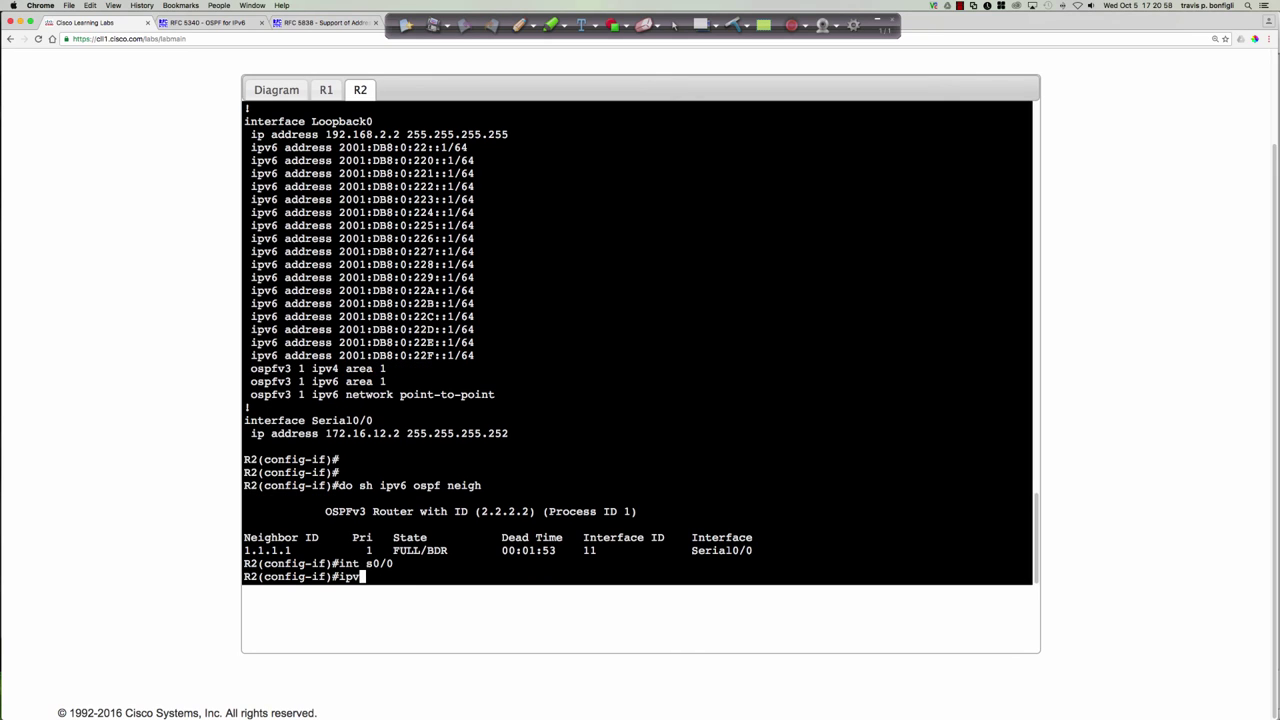
pyautogui.write('6 ospf neigh')
pyautogui.press('Tab')
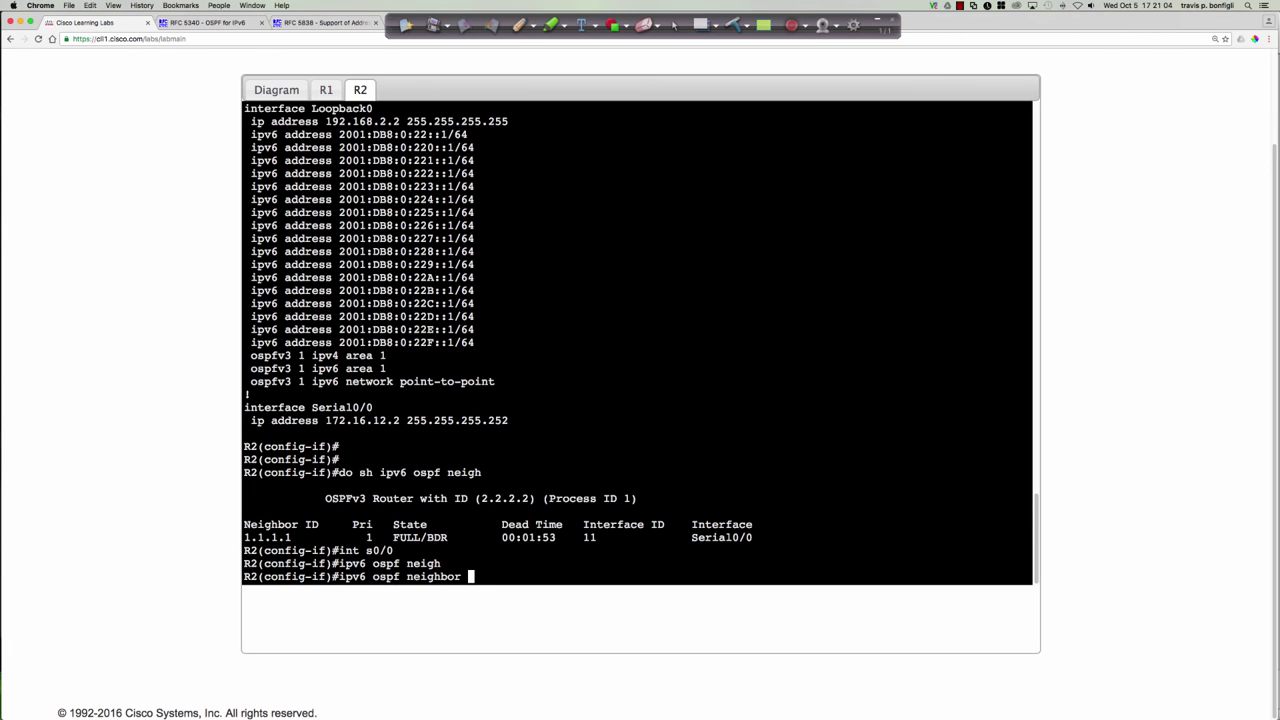
pyautogui.write('fe80::1')
pyautogui.press('Return')
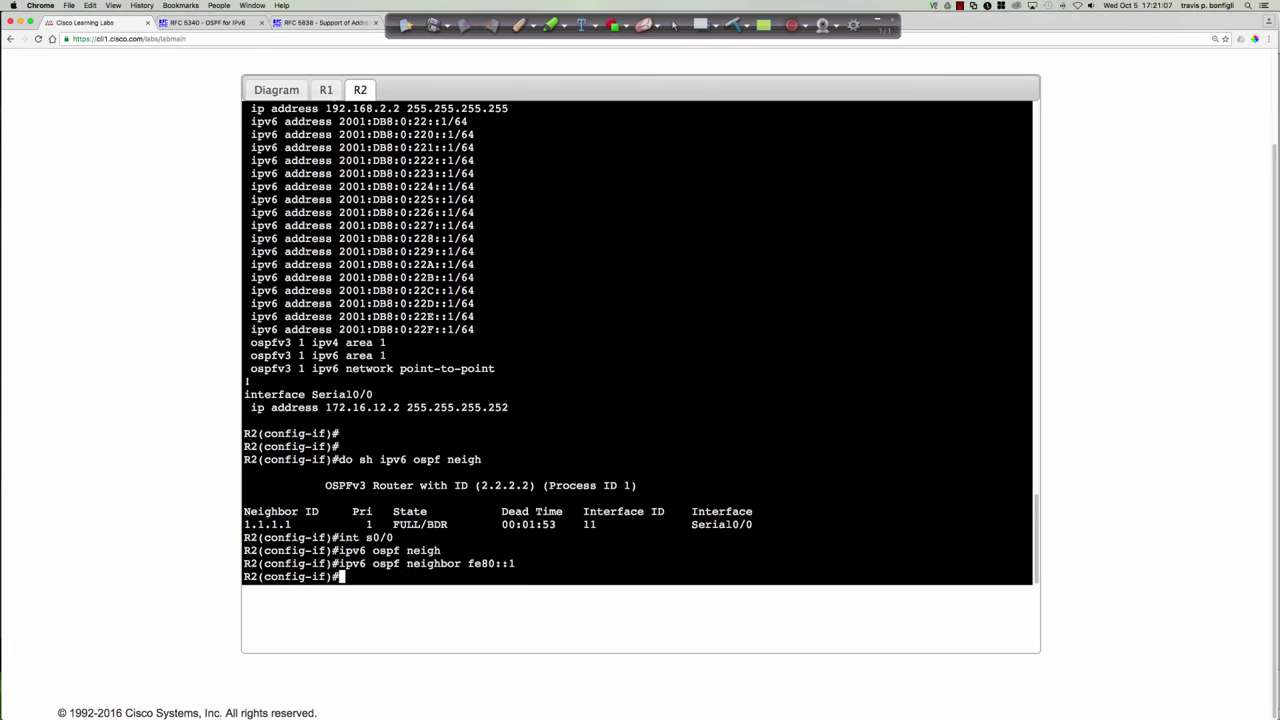
pyautogui.press('Return')
pyautogui.press('Return')
pyautogui.press('Return')
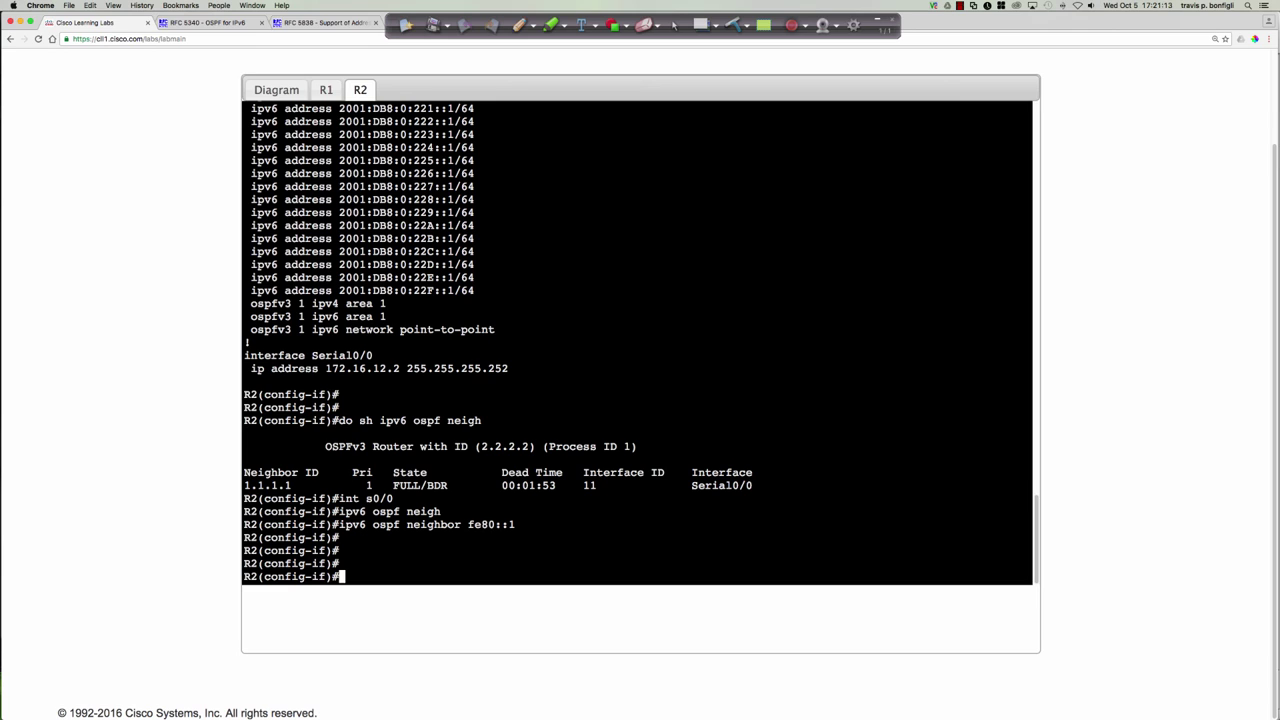
# Try to display the running configuration of Serial2/0 on R2 and of Serial0/0 on R1
pyautogui.write('do sh run int s2/0')
pyautogui.press('Return')
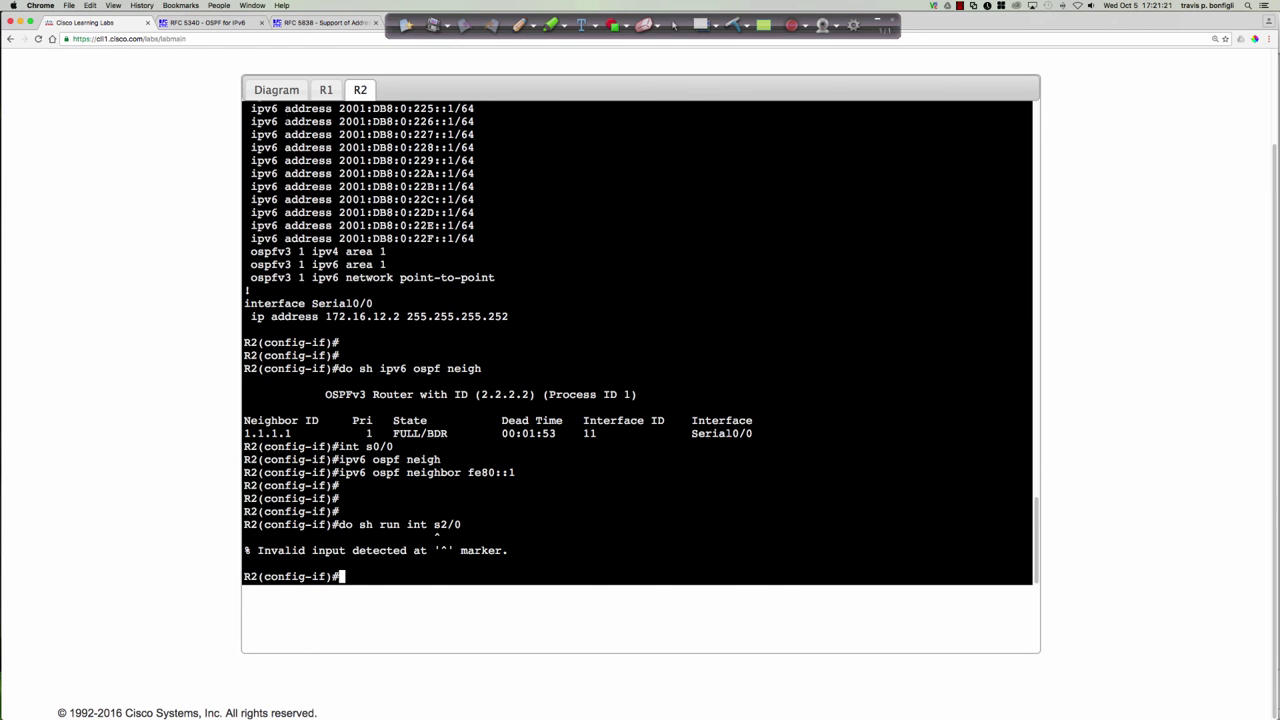
pyautogui.click(326, 89)
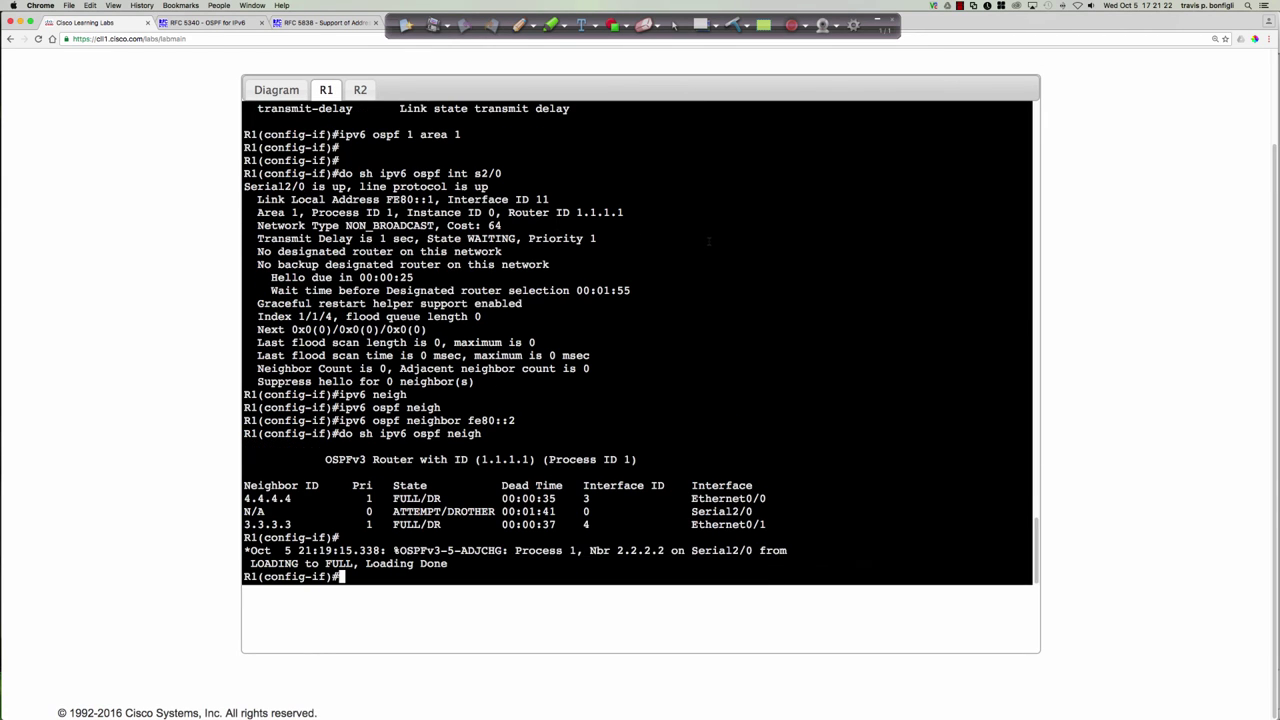
pyautogui.write('do sh run int s0/0')
pyautogui.press('Return')
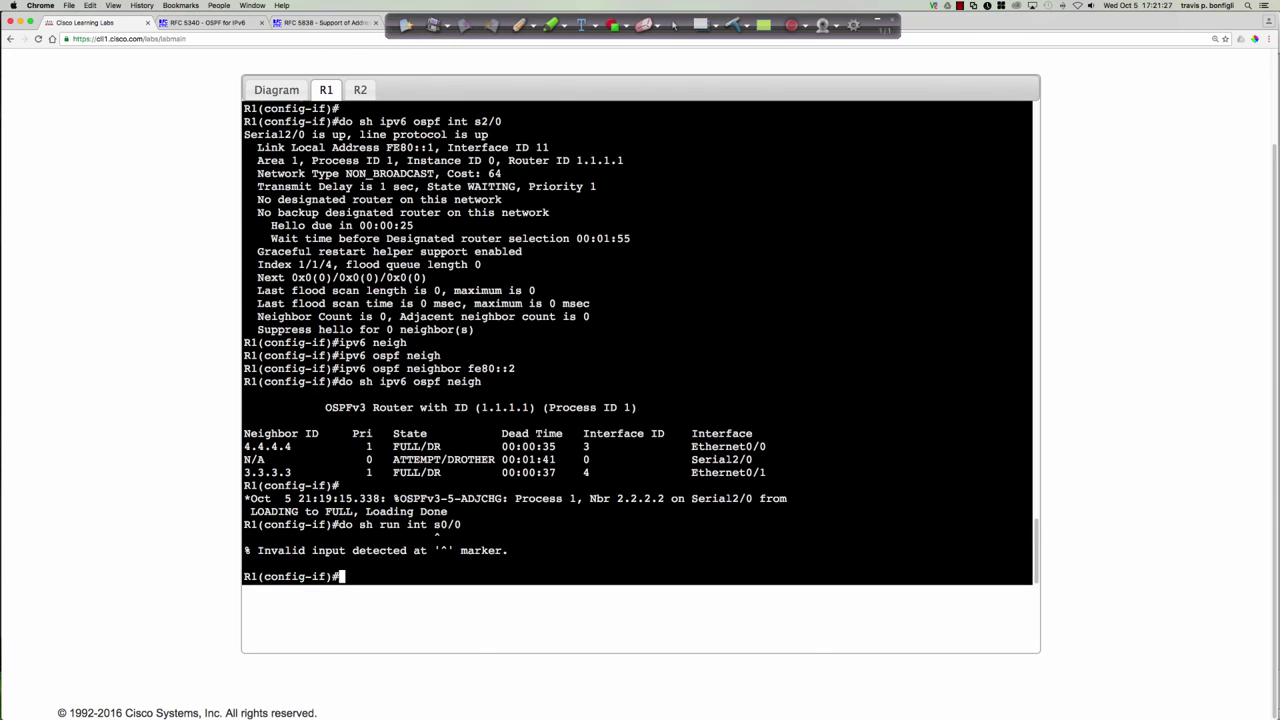
# Display the running configuration of R1's Serial2/0 interface
pyautogui.press('Up')
pyautogui.press('BackSpace')
pyautogui.press('BackSpace')
pyautogui.press('BackSpace')
pyautogui.write('2/0')
pyautogui.press('Return')
pyautogui.press('Return')
pyautogui.press('Return')
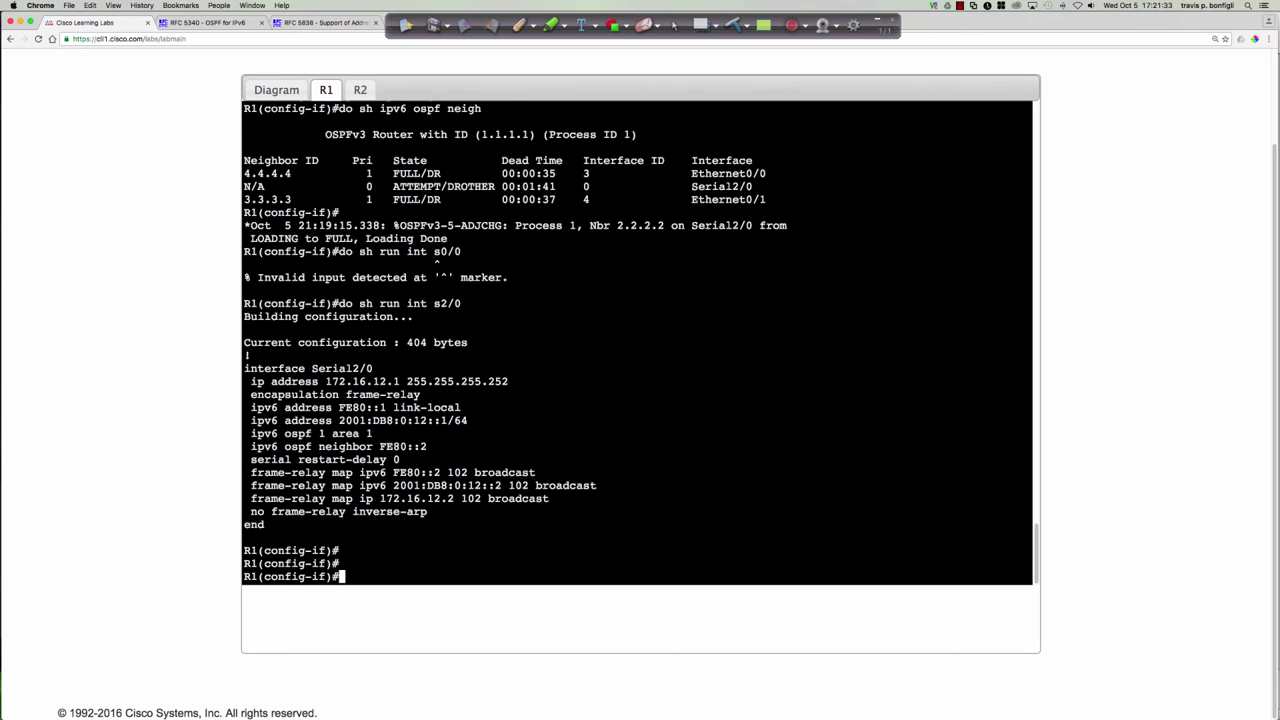
# Display R1's IPv6 OSPF database, compare its Area 0 prefixes with the topology diagram, and page on to the Area 1 link states
pyautogui.write('do sh ipv6 ospf data')
pyautogui.press('Return')
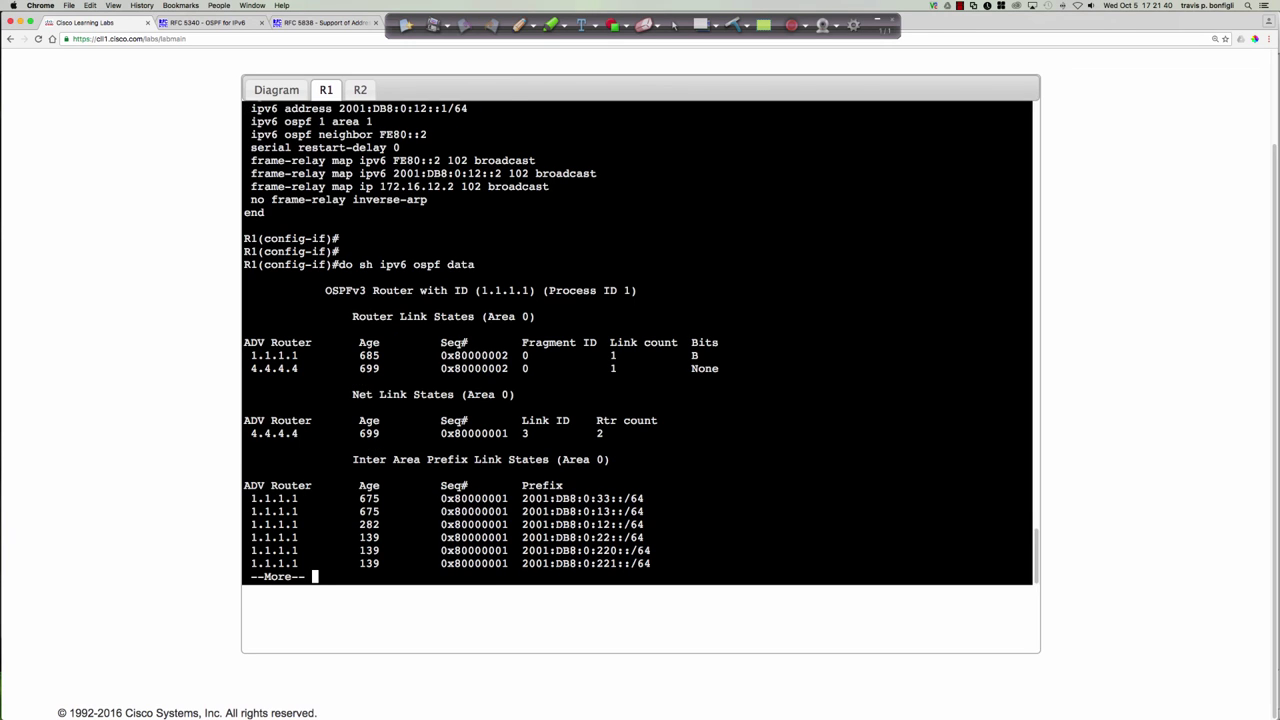
pyautogui.press('space')
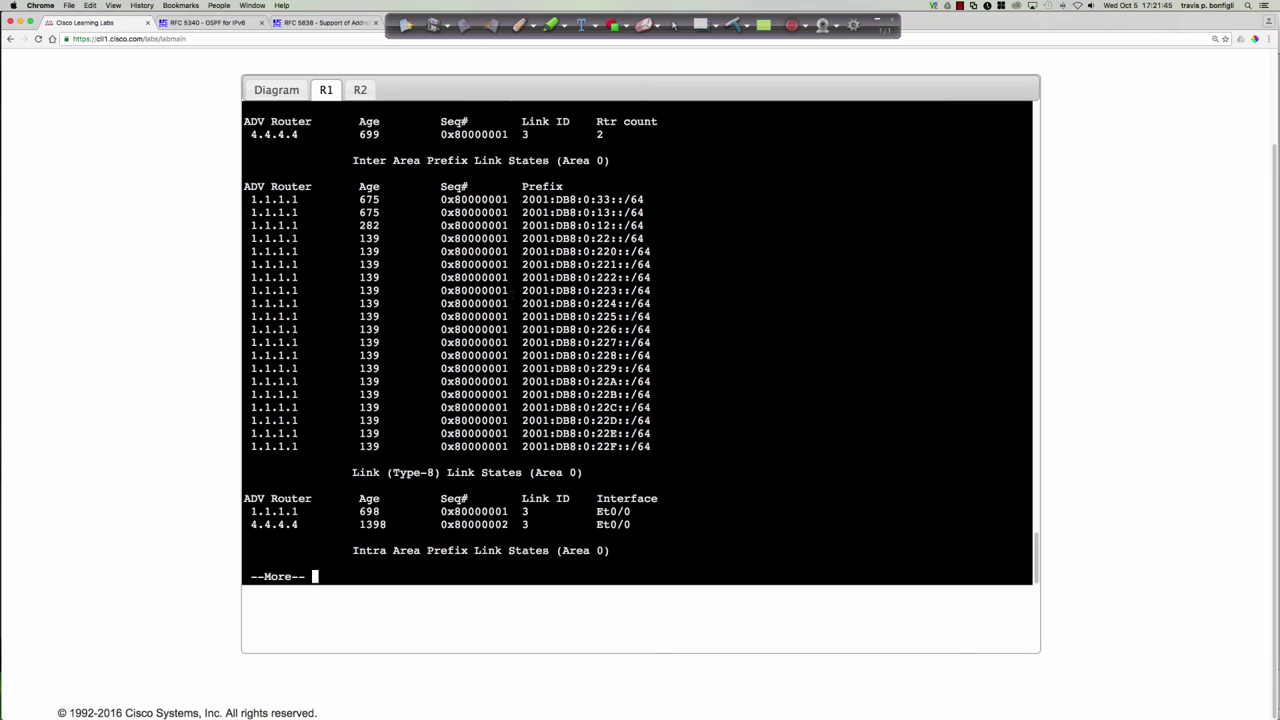
pyautogui.click(276, 90)
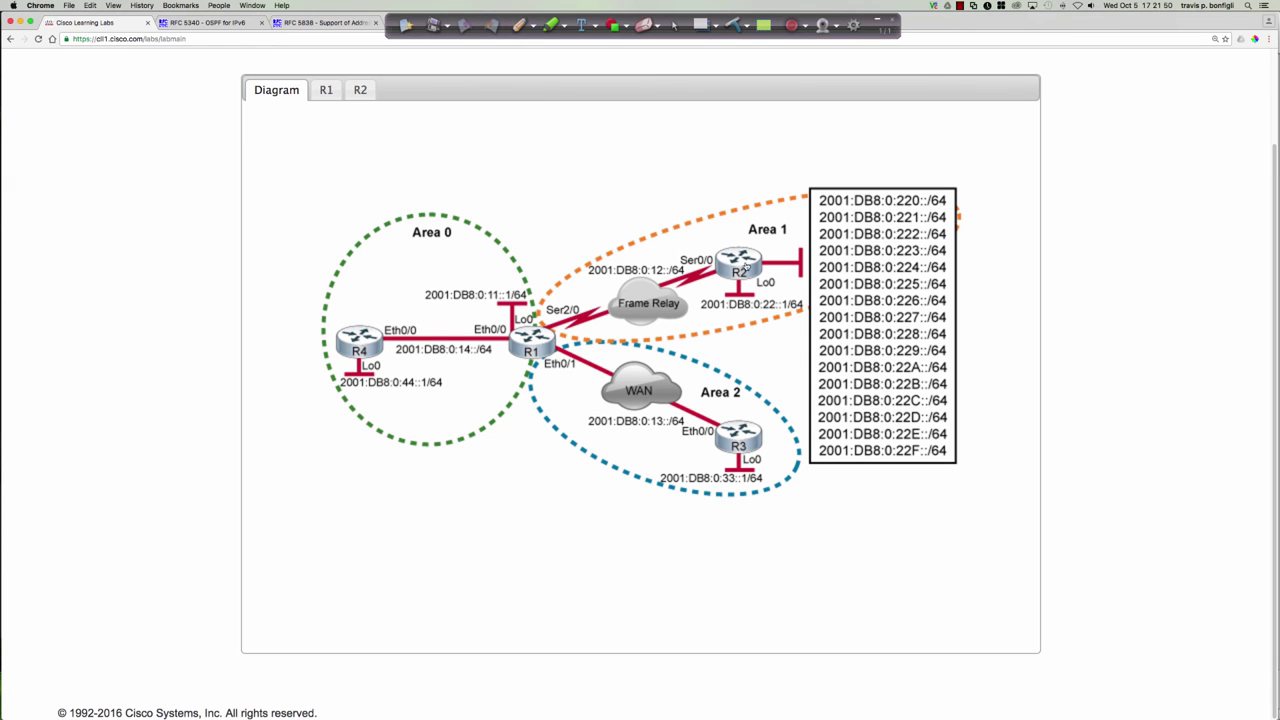
pyautogui.click(326, 89)
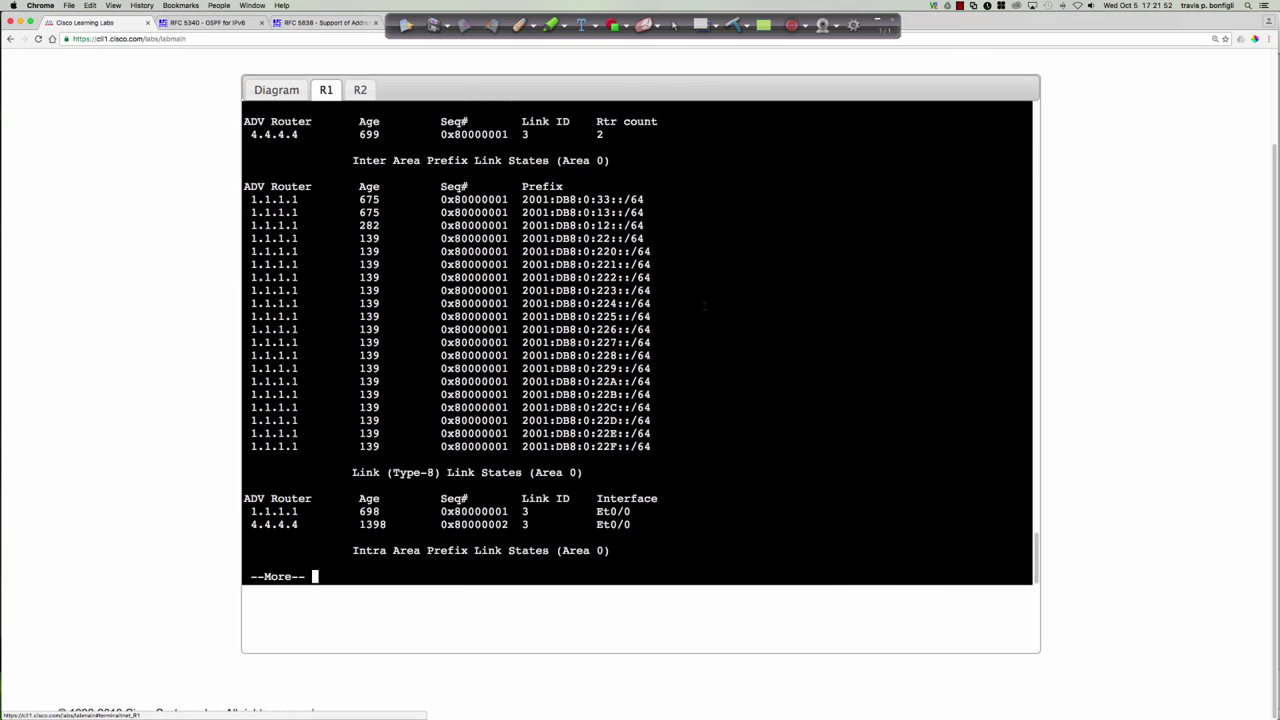
pyautogui.press('space')
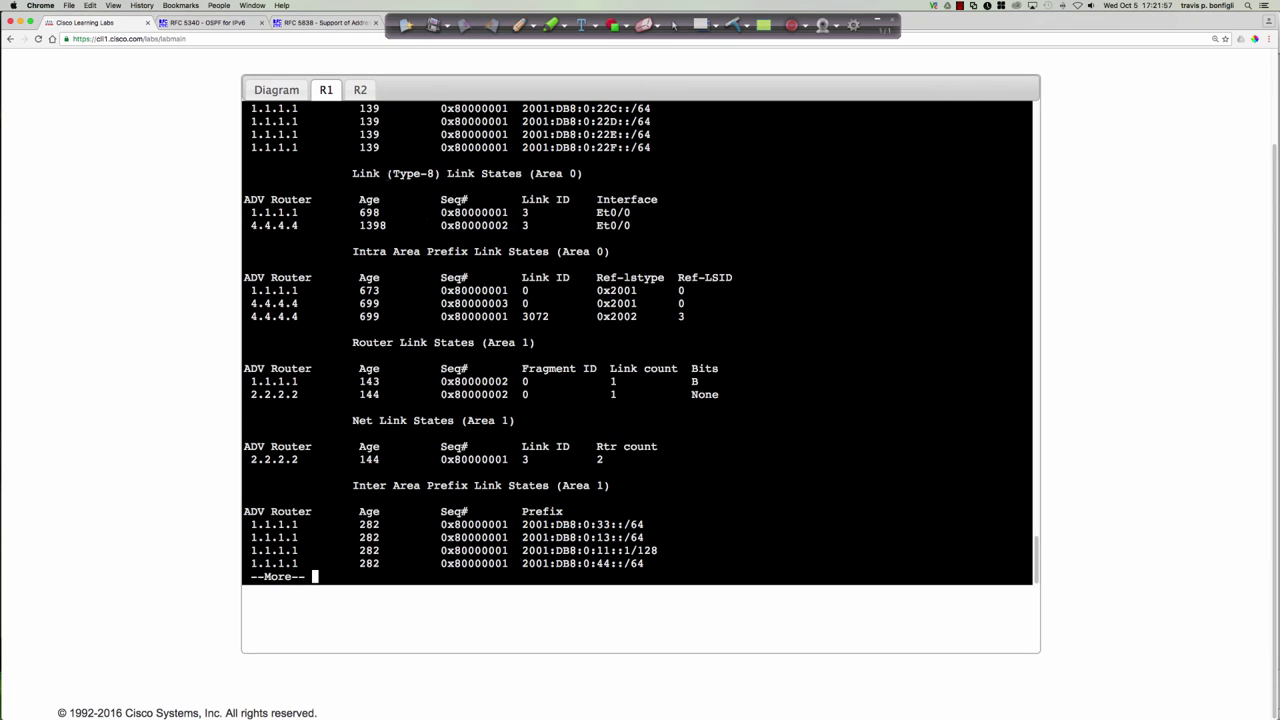
# Highlight the Type-8 label and the Inter Area Prefix Link States (Area 0) heading in the database listing
pyautogui.moveTo(388, 173); pyautogui.dragTo(455, 173)
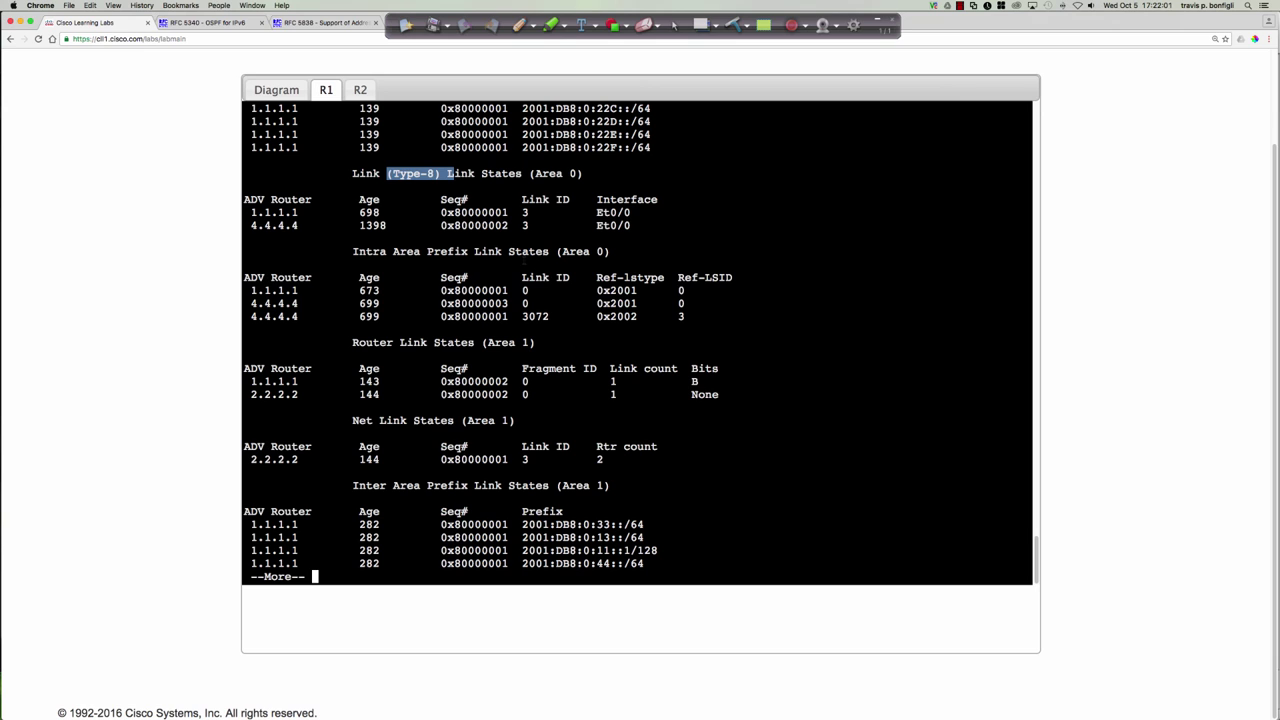
pyautogui.scroll(10, 637, 342)
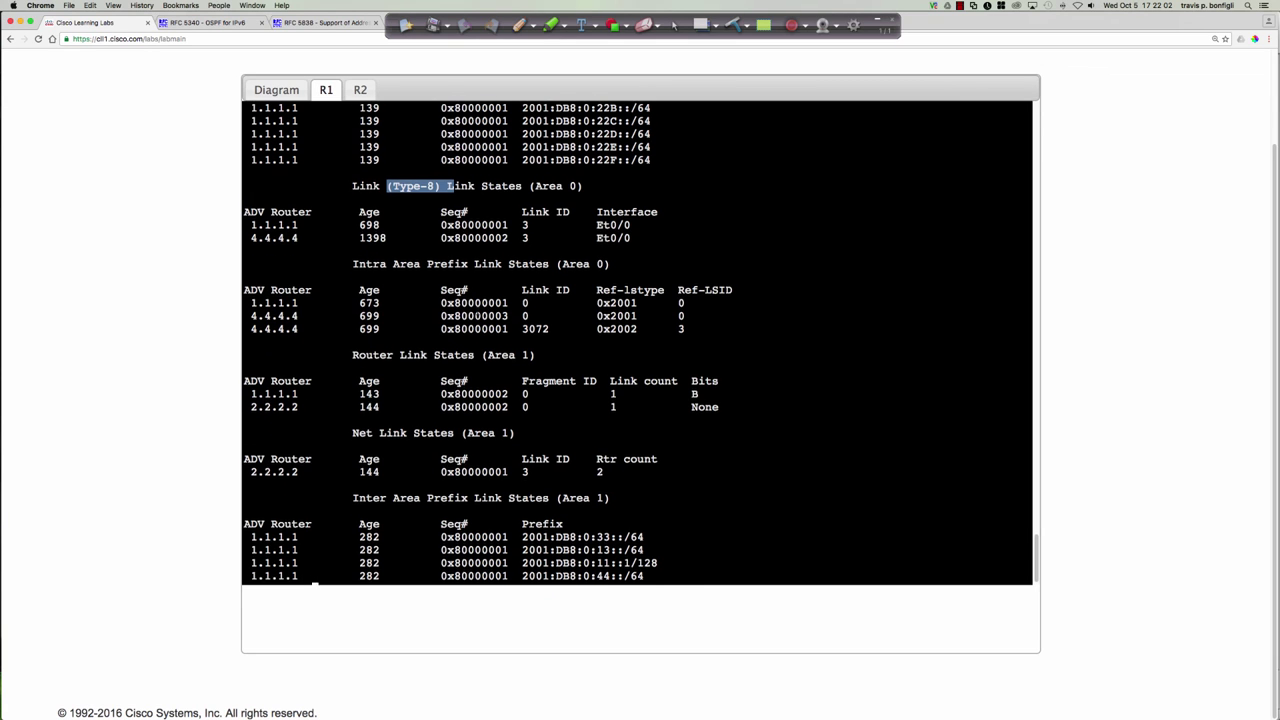
pyautogui.scroll(8, 637, 342)
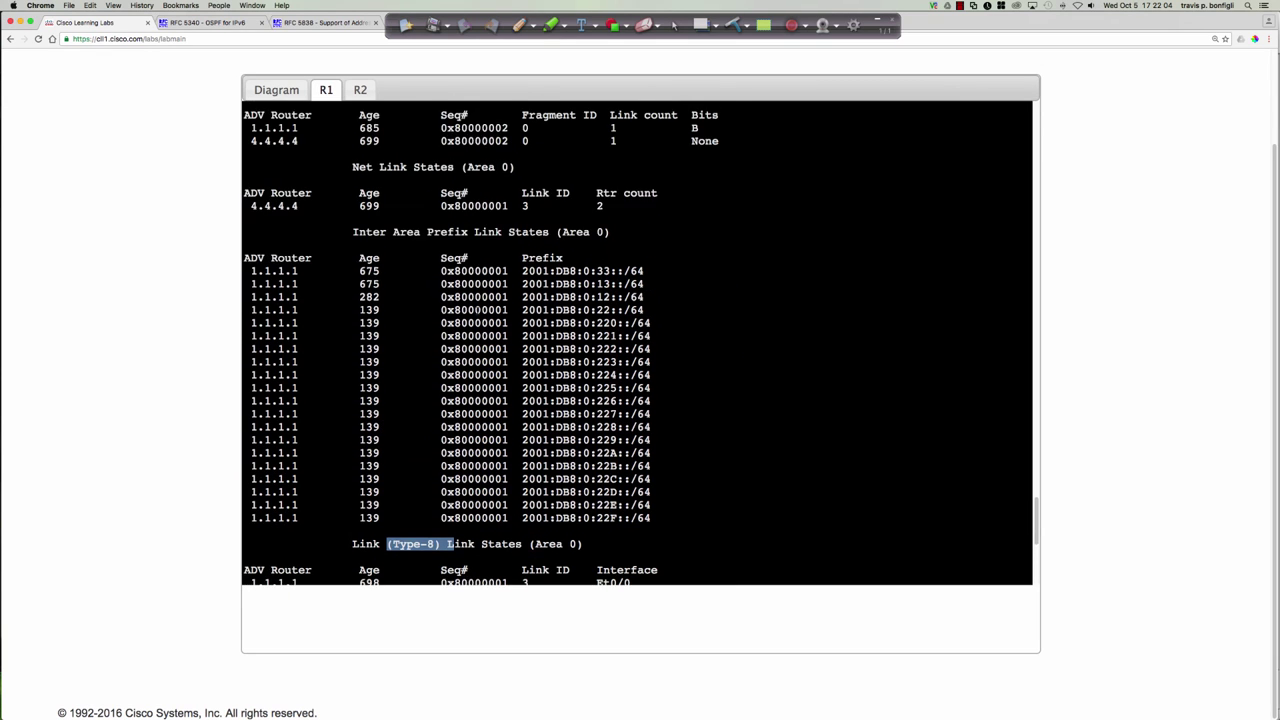
pyautogui.moveTo(352, 366); pyautogui.dragTo(610, 366)
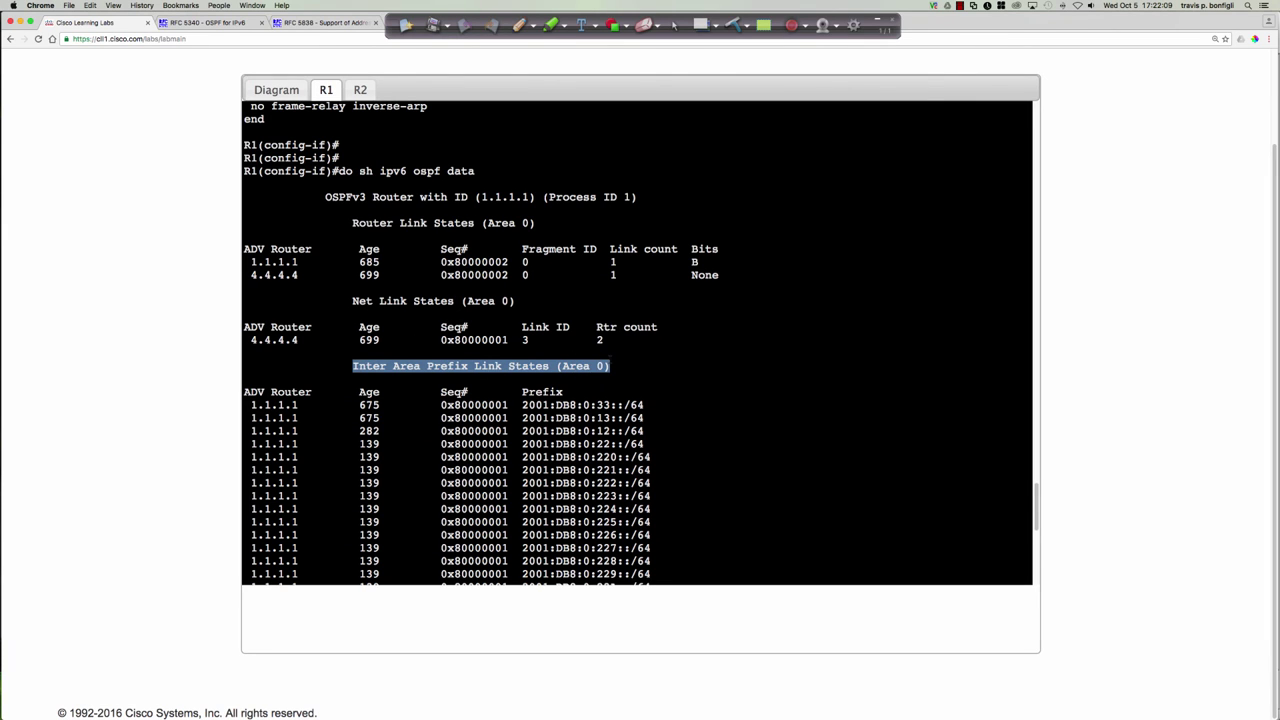
pyautogui.press('super+c')
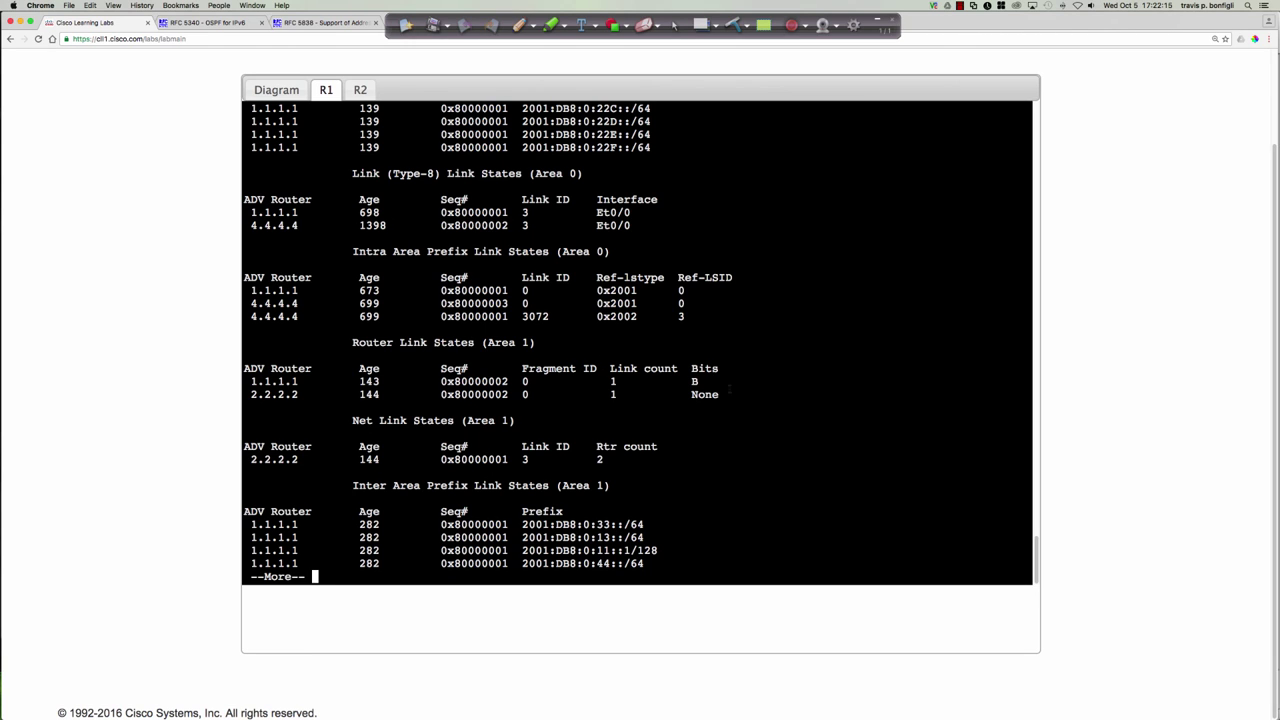
# Page through the remaining Area 1 and Area 2 link states to the end of R1's OSPF database listing
pyautogui.press('space')
pyautogui.press('space')
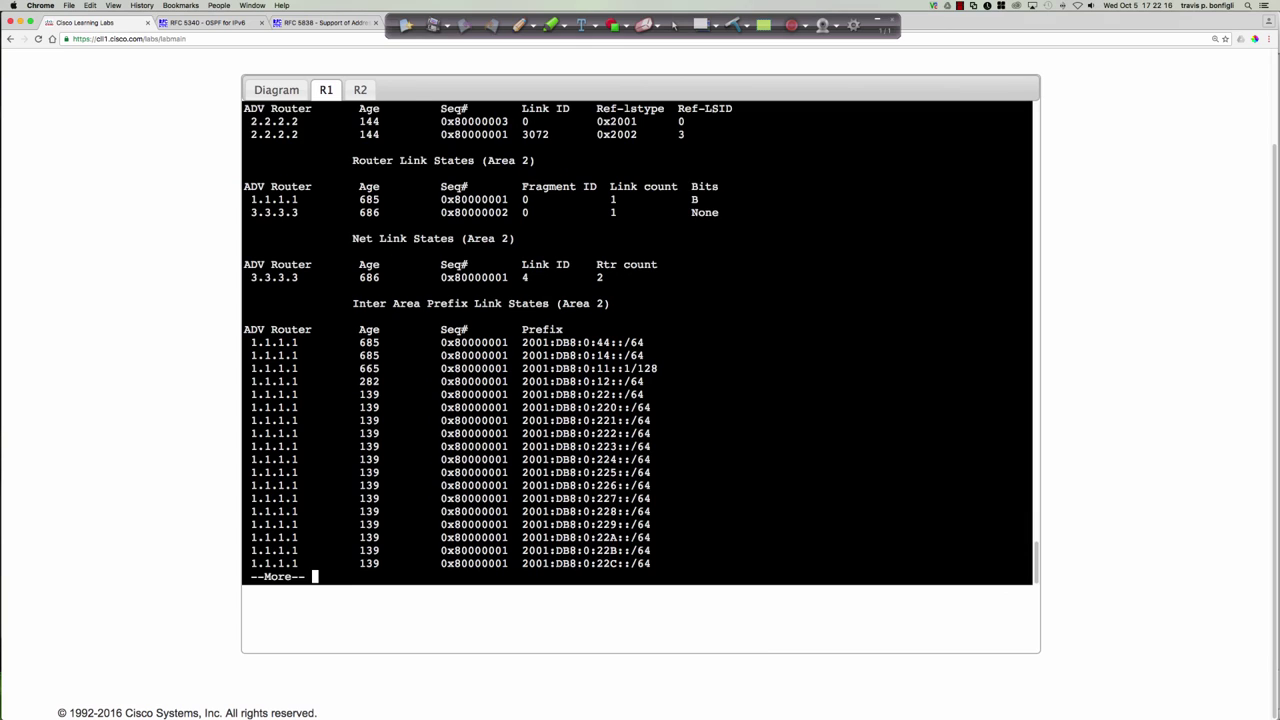
pyautogui.press('space')
pyautogui.press('Return')
pyautogui.press('Return')
pyautogui.press('Return')
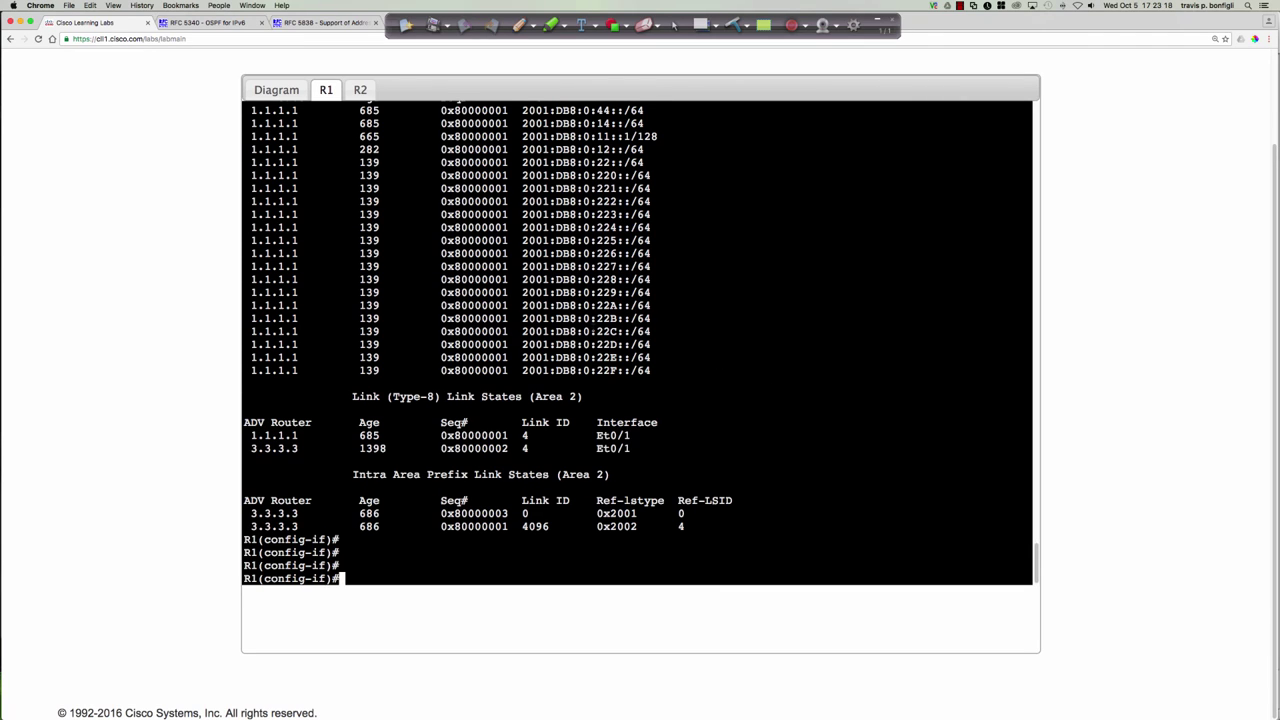
# Try to list the IPv6 OSPF database options and display its inter-area entries from R1's interface configuration mode
pyautogui.write('do sh ipv6 op')
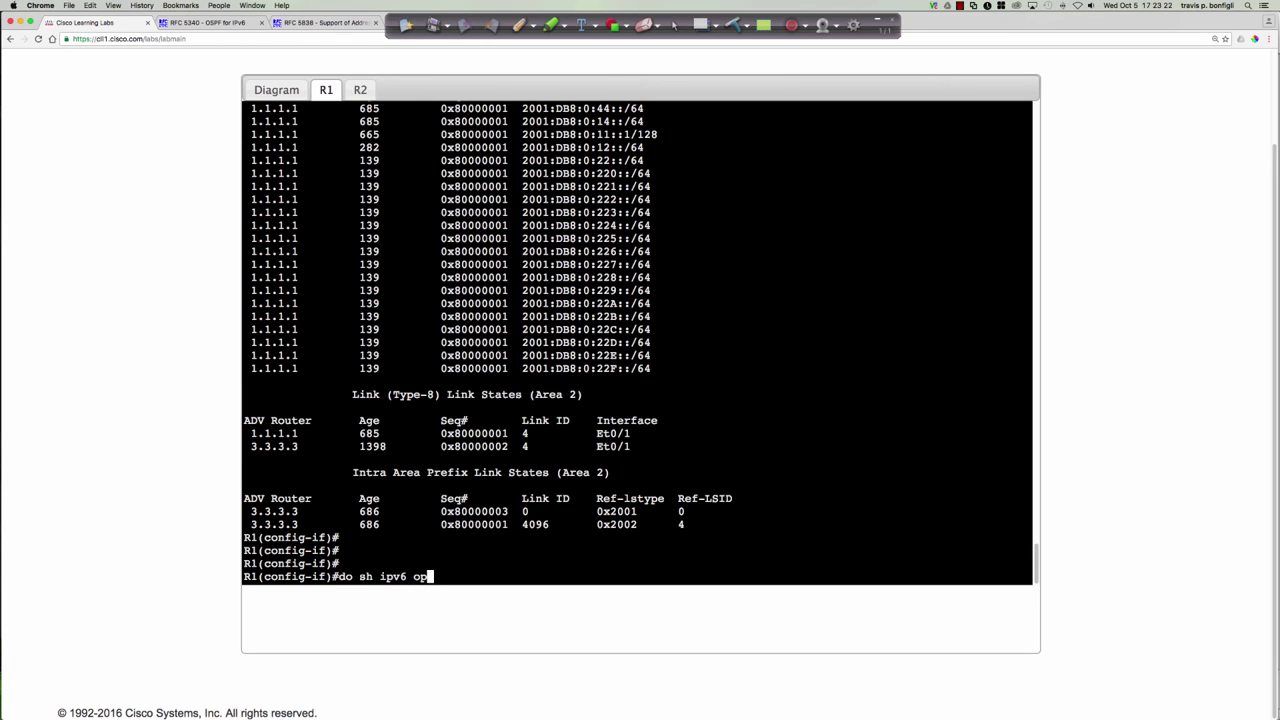
pyautogui.write('sf data')
pyautogui.press('Tab')
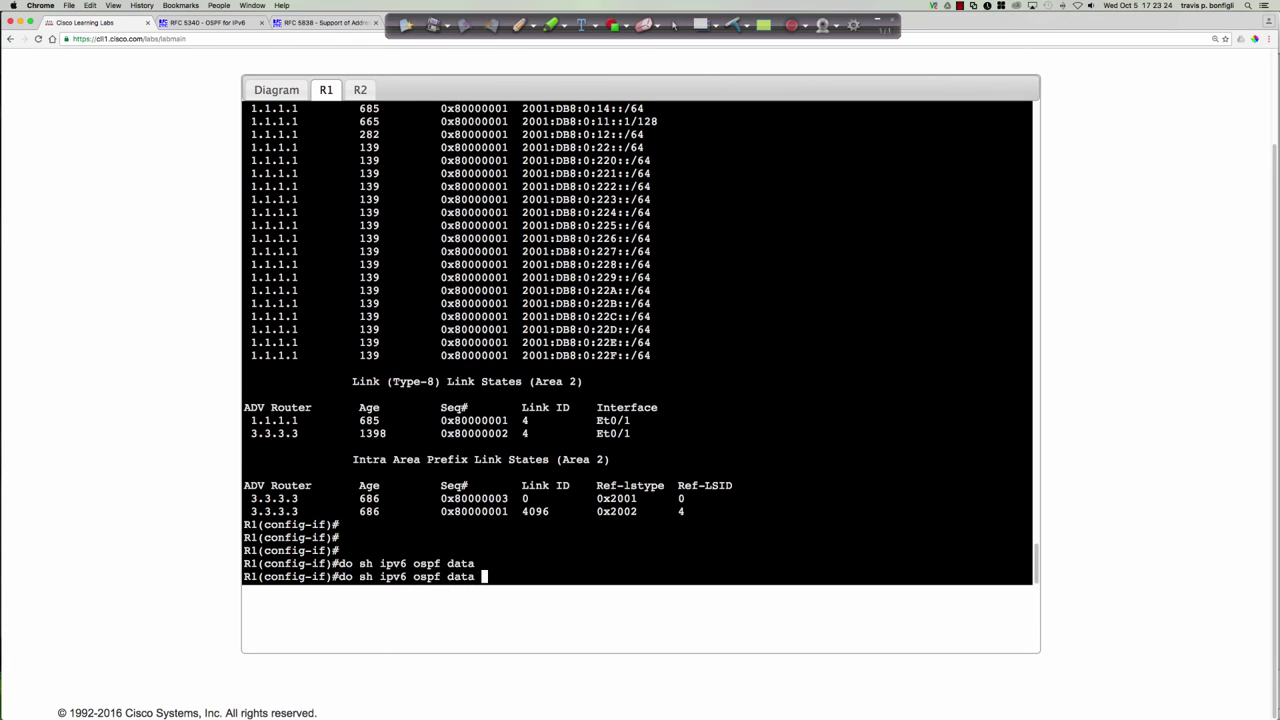
pyautogui.write('?')
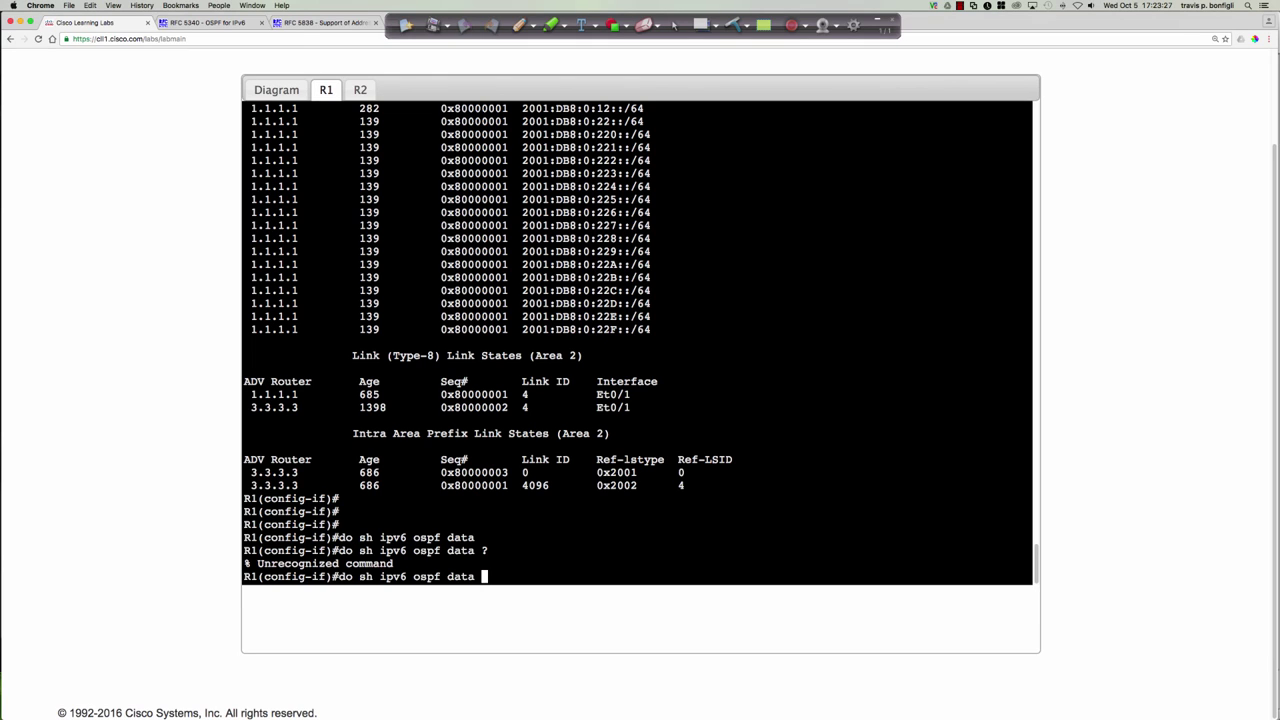
pyautogui.write('inter')
pyautogui.press('Tab')
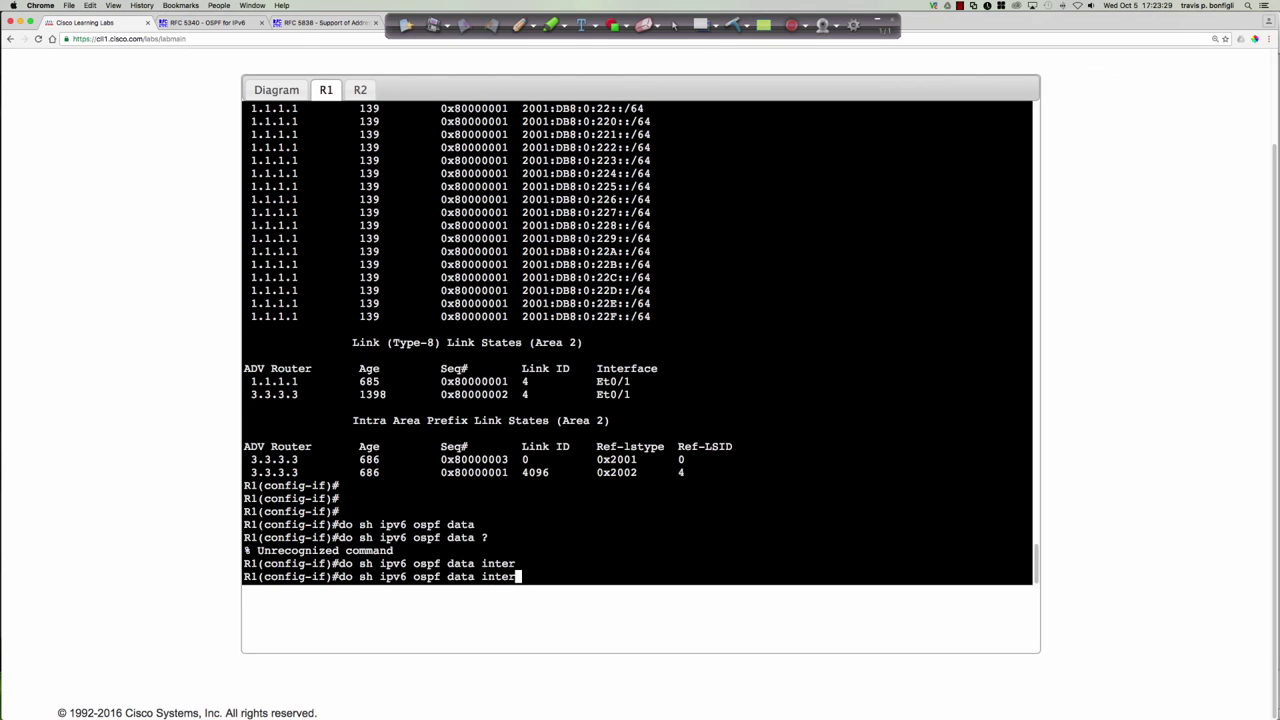
pyautogui.press('Return')
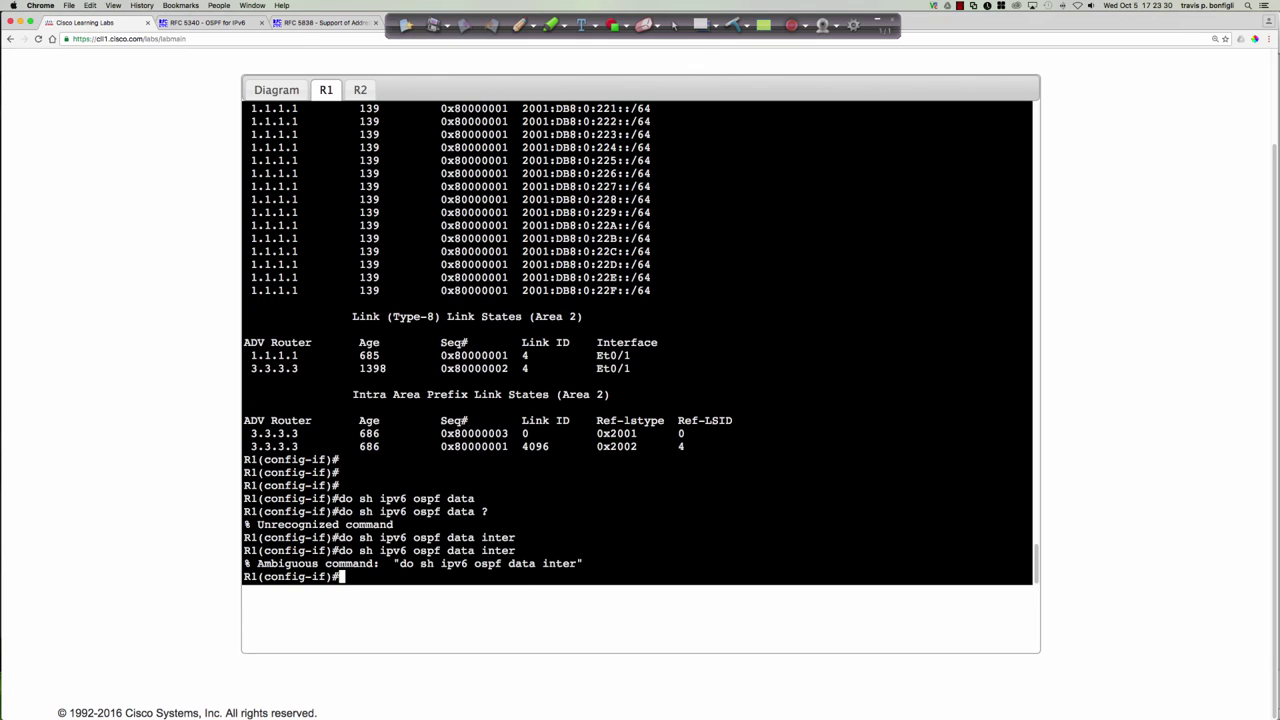
pyautogui.press('Up')
pyautogui.write('-area')
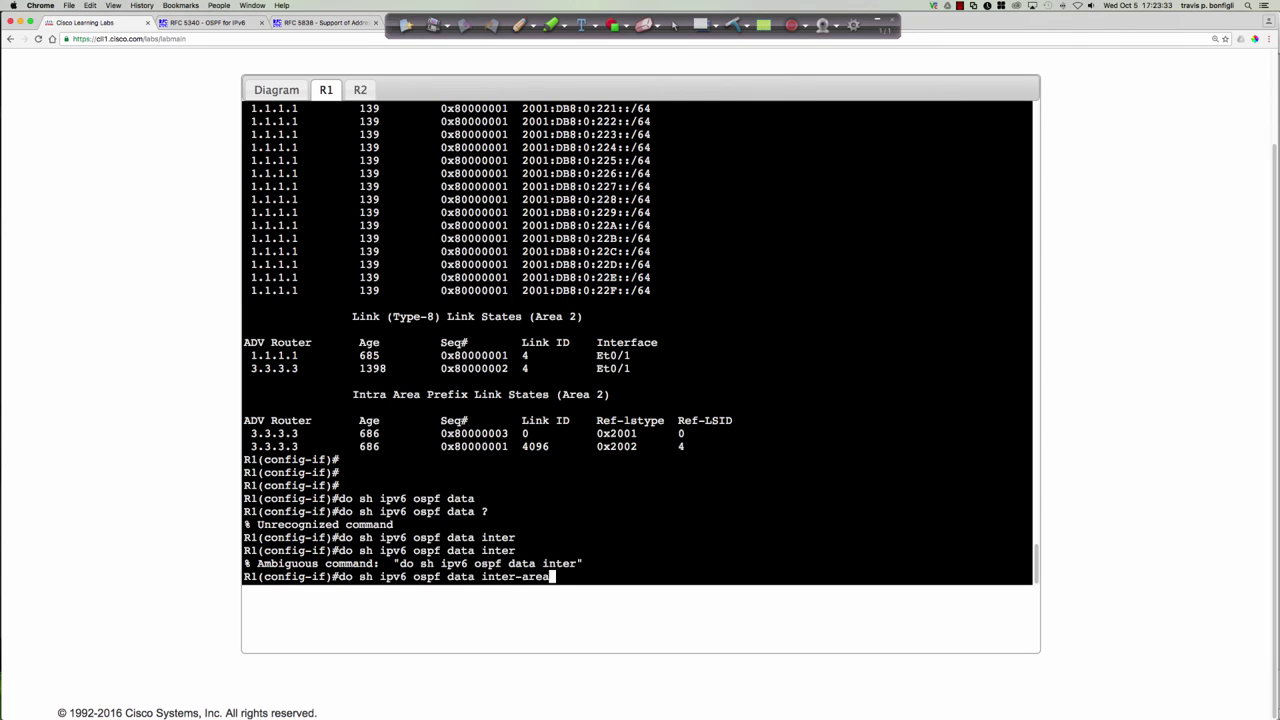
pyautogui.press('Return')
pyautogui.press('Up')
pyautogui.write('?')
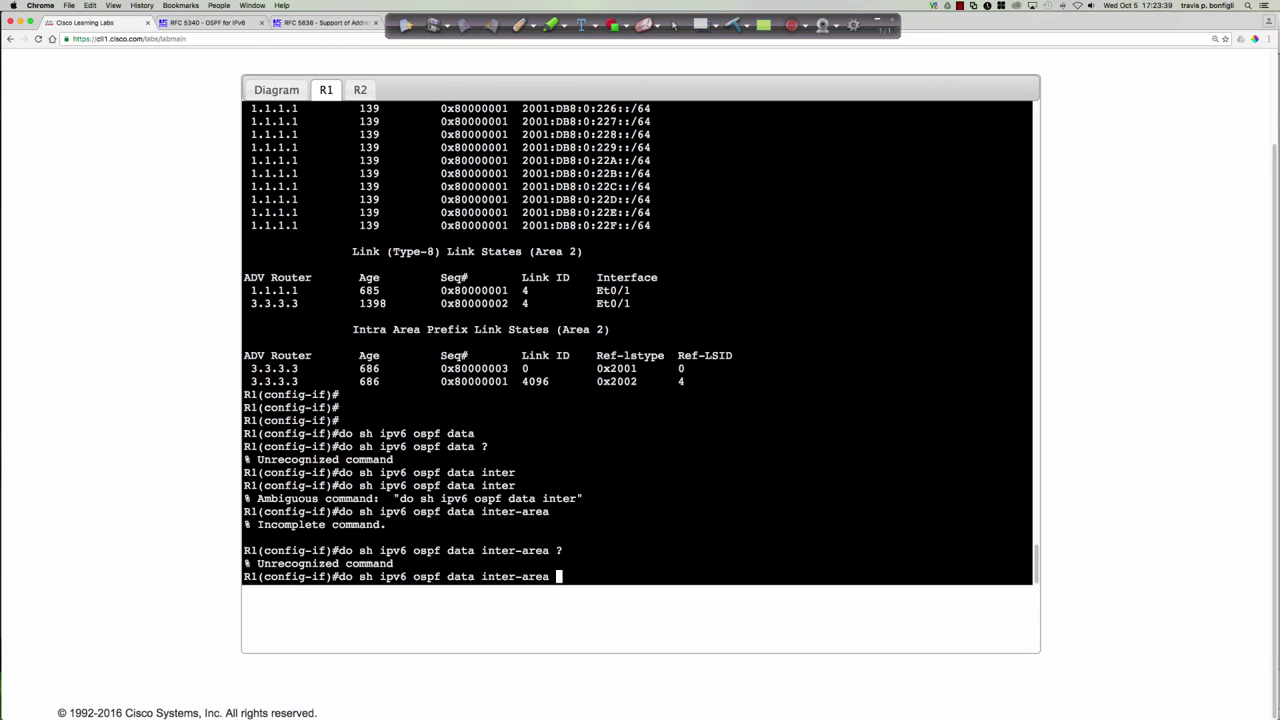
pyautogui.press('Return')
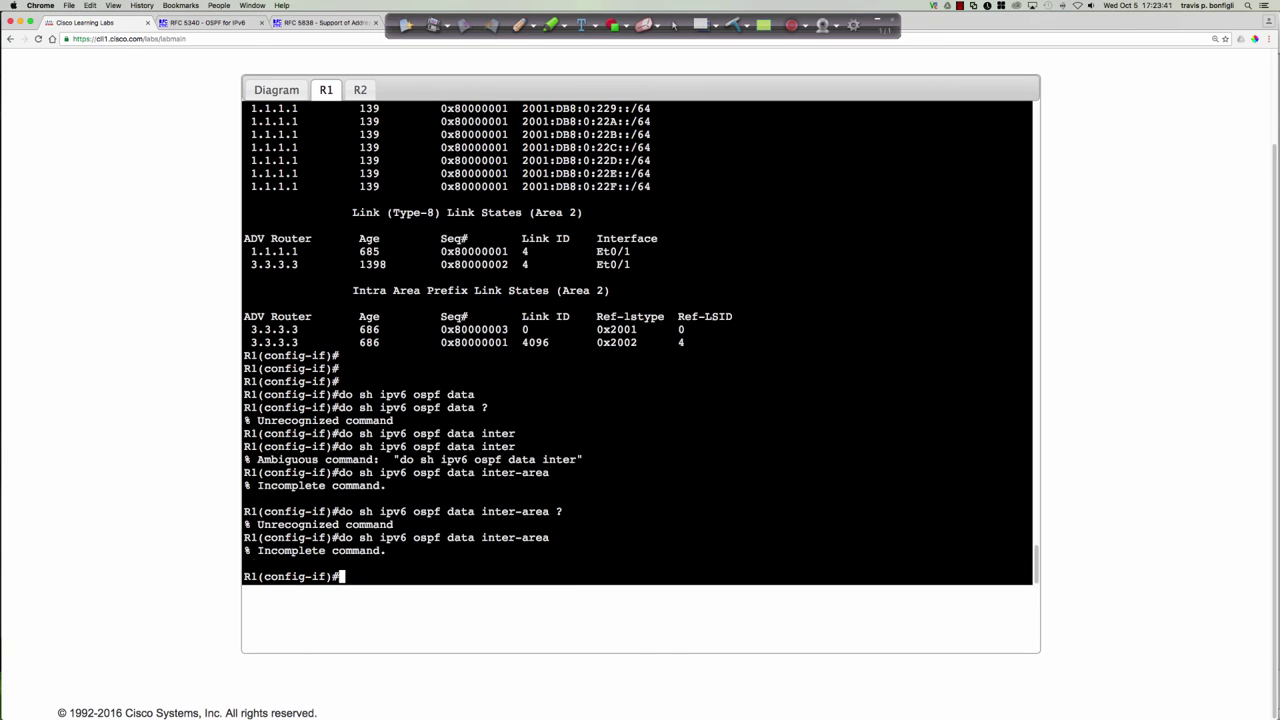
# Exit configuration mode on R1 and list the options available for the inter-area view of the IPv6 OSPF database
pyautogui.write('end')
pyautogui.press('Return')
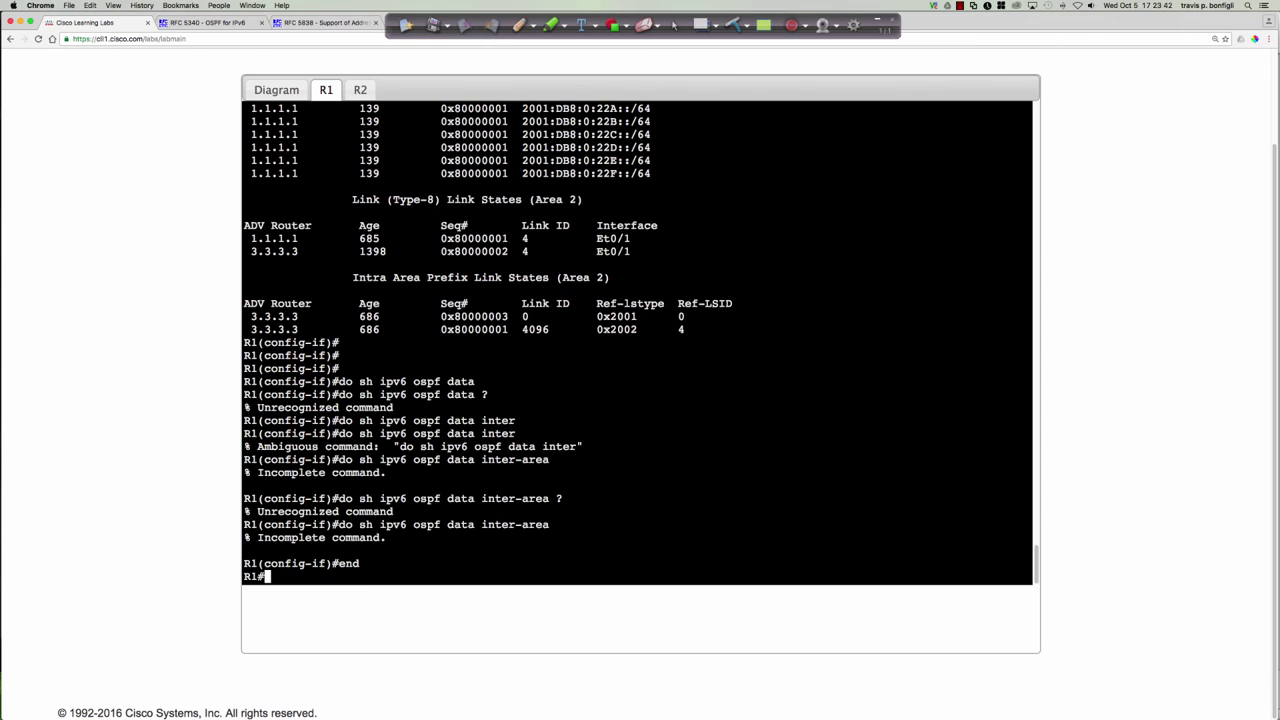
pyautogui.write('sh ipv6 ospf')
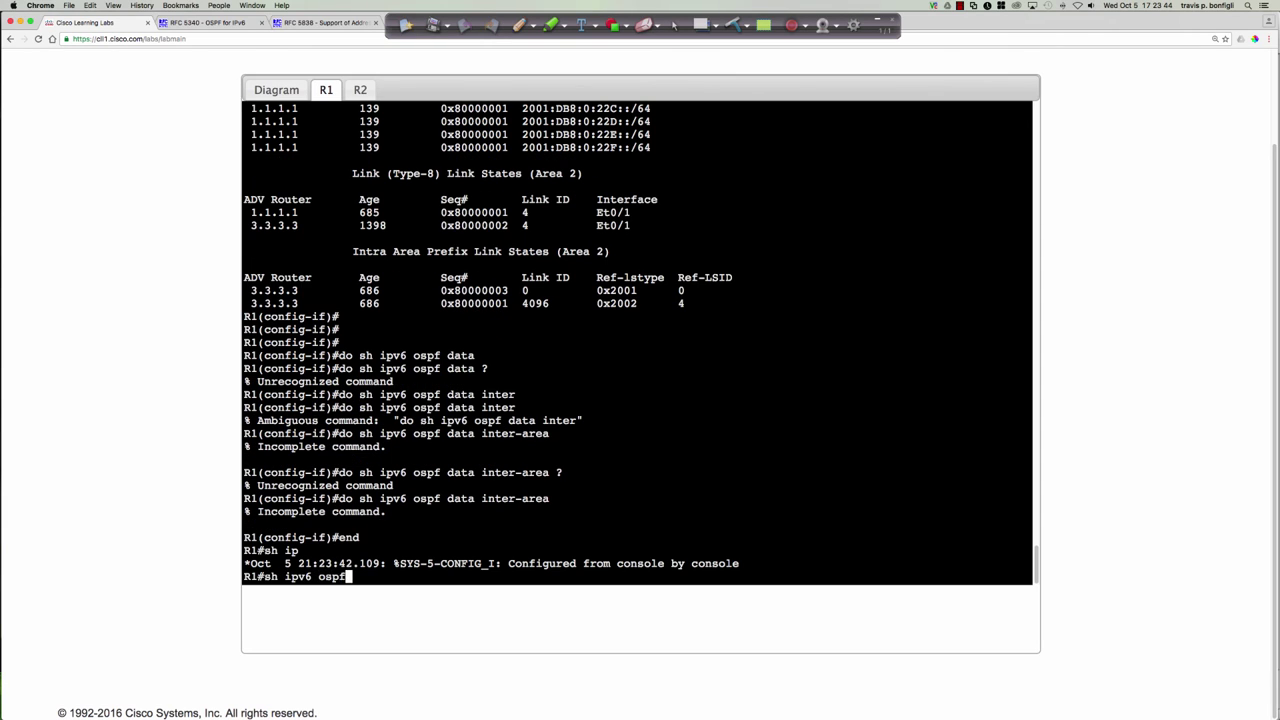
pyautogui.write(' data inter')
pyautogui.press('Tab')
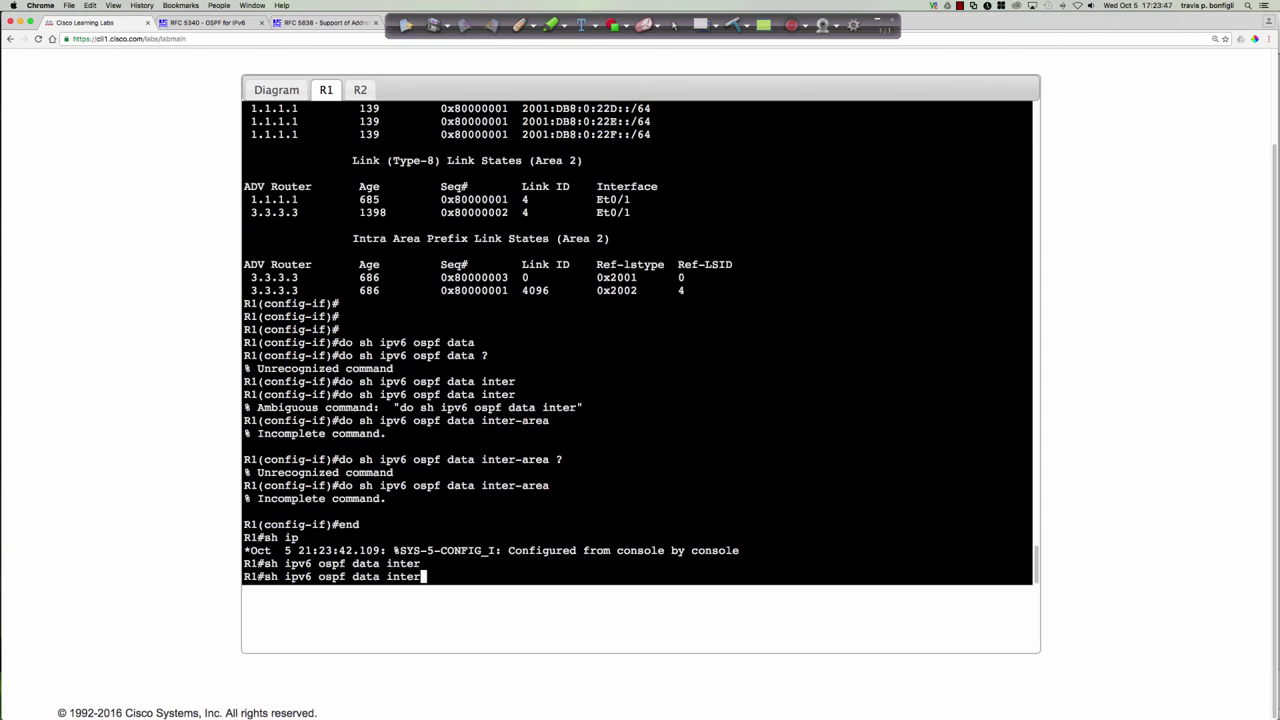
pyautogui.write('-a')
pyautogui.press('Tab')
pyautogui.write('?')
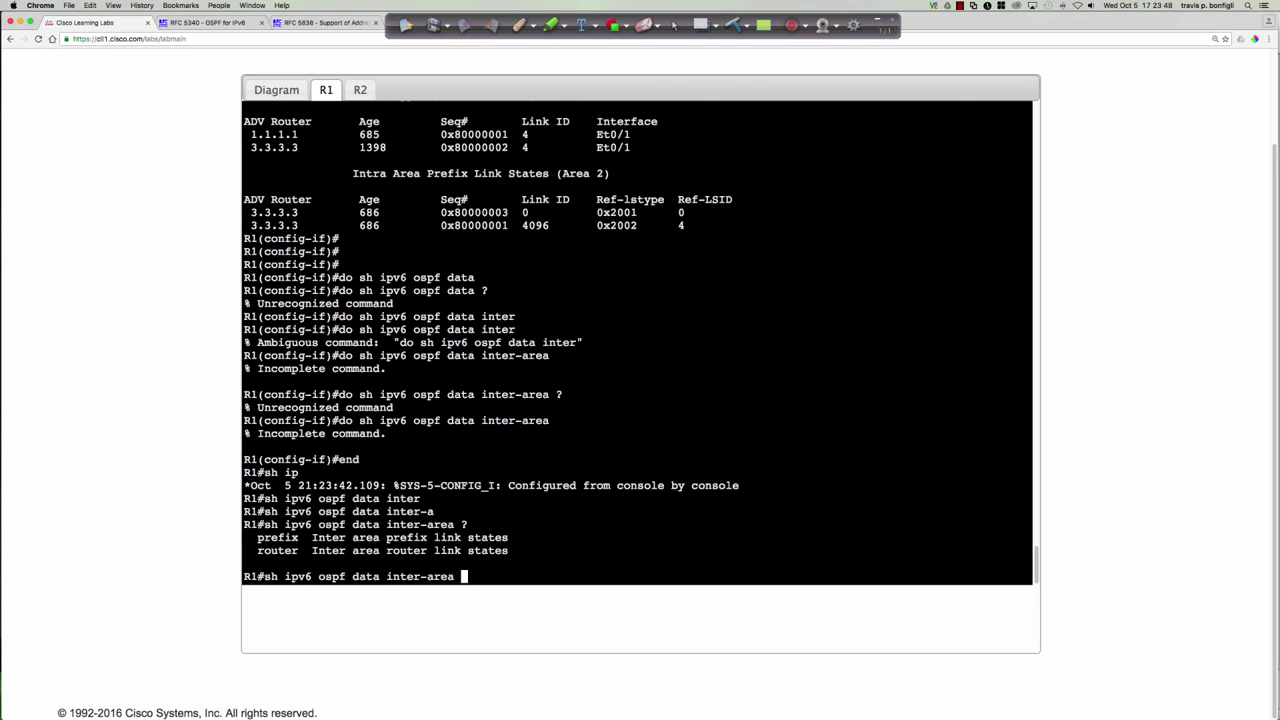
# List the options for inter-area prefix, then display the detailed inter-area prefix link states from R1's IPv6 OSPF database
pyautogui.write('pref')
pyautogui.press('Tab')
pyautogui.write('?')
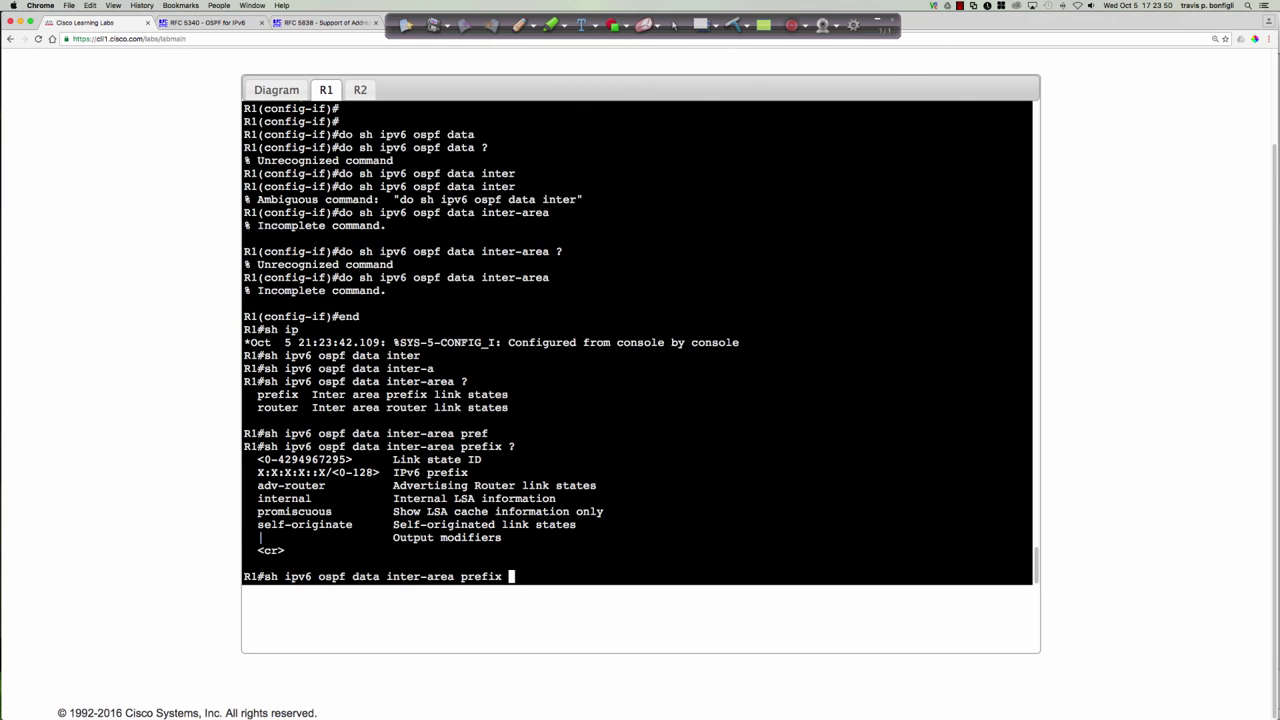
pyautogui.press('Return')
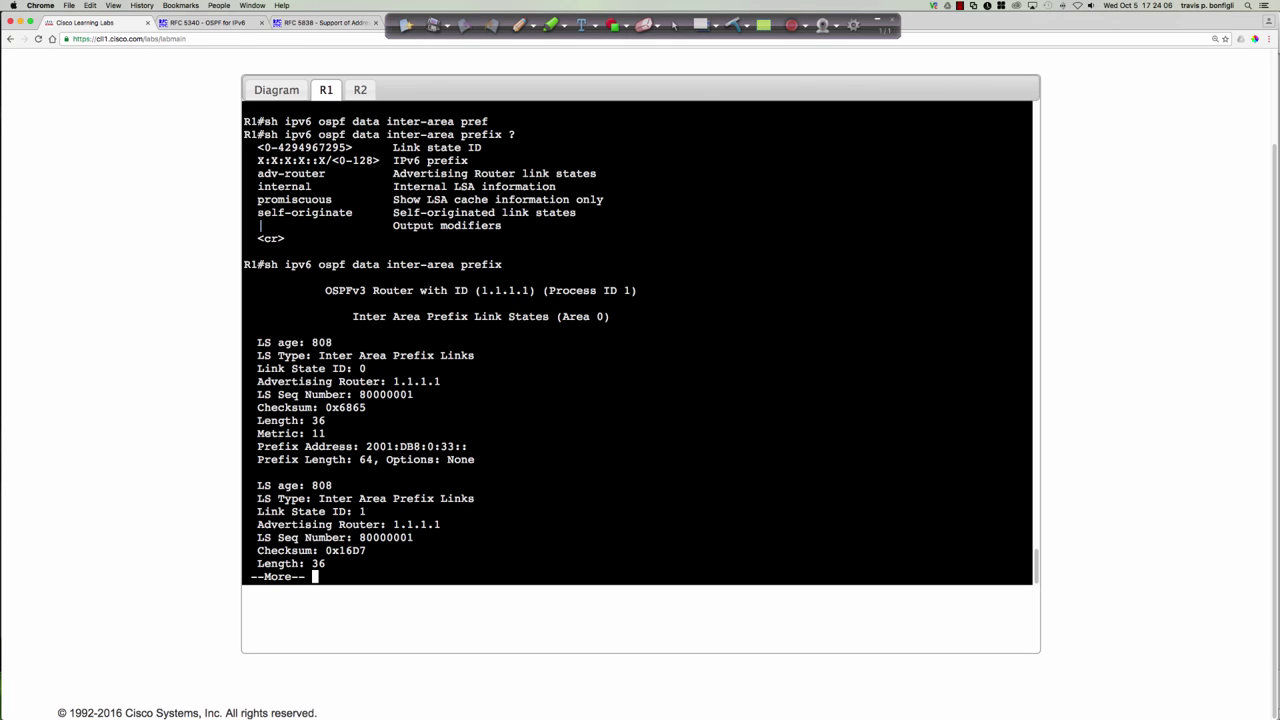
# Quit the inter-area prefix listing and try to display the intra-area prefix entries of R1's IPv6 OSPF database
pyautogui.press('q')
pyautogui.press('Up')
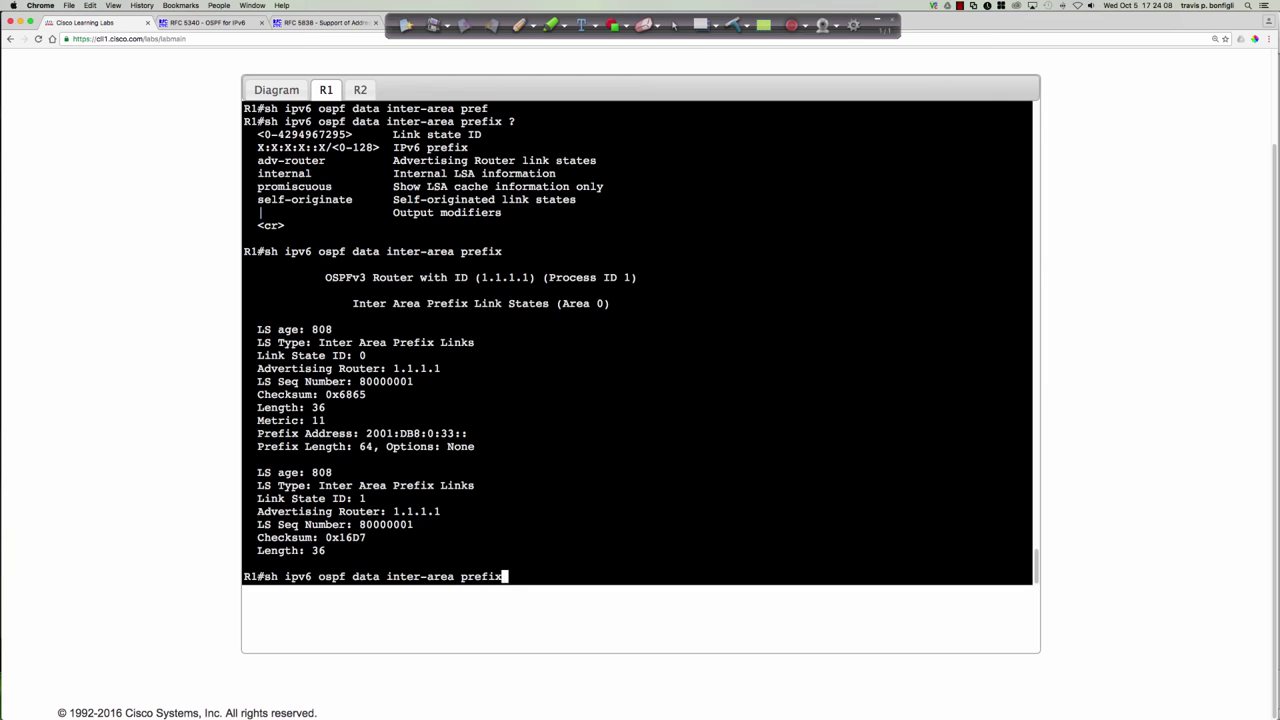
pyautogui.press('Left')
pyautogui.press('Left')
pyautogui.press('Left')
pyautogui.press('Left')
pyautogui.press('Left')
pyautogui.press('Left')
pyautogui.press('Left')
pyautogui.press('Left')
pyautogui.press('Left')
pyautogui.press('Left')
pyautogui.press('Left')
pyautogui.press('Left')
pyautogui.press('BackSpace')
pyautogui.press('BackSpace')
pyautogui.press('BackSpace')
pyautogui.write('tra')
pyautogui.press('Return')
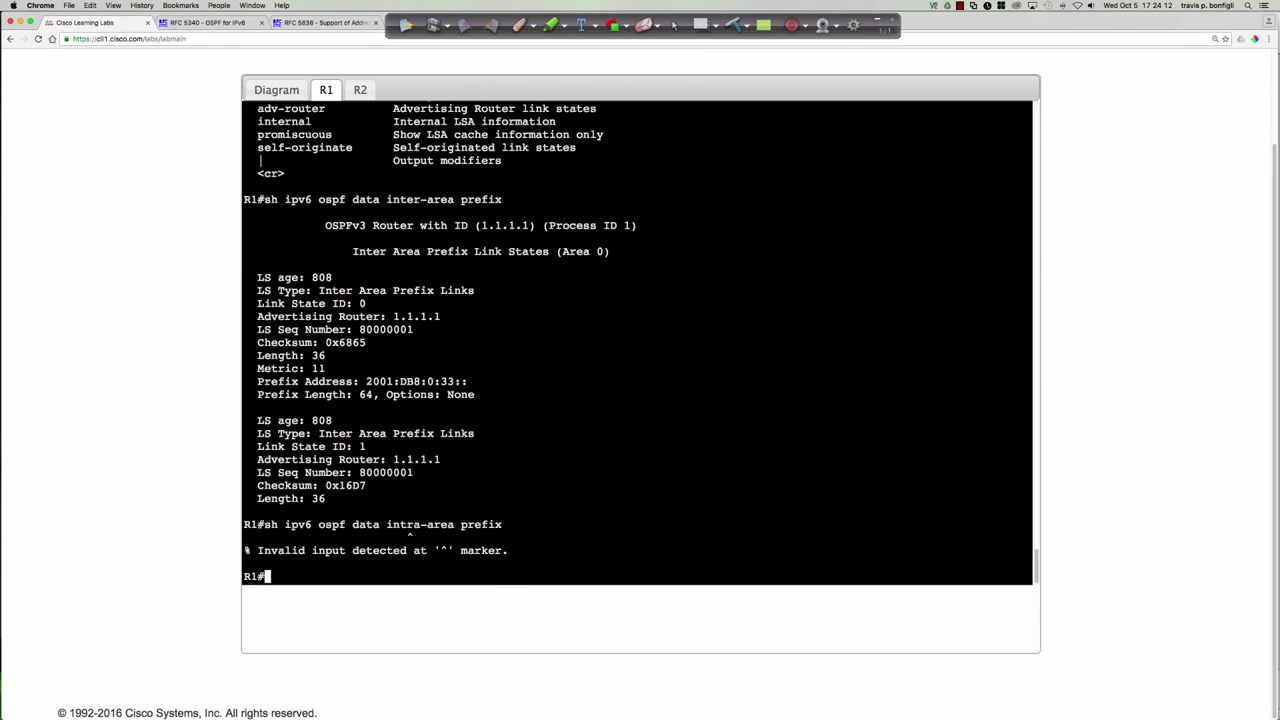
# List the IPv6 OSPF database options on R1, followed by the options of its prefix view
pyautogui.write('sh ipv6 ospf data ?')
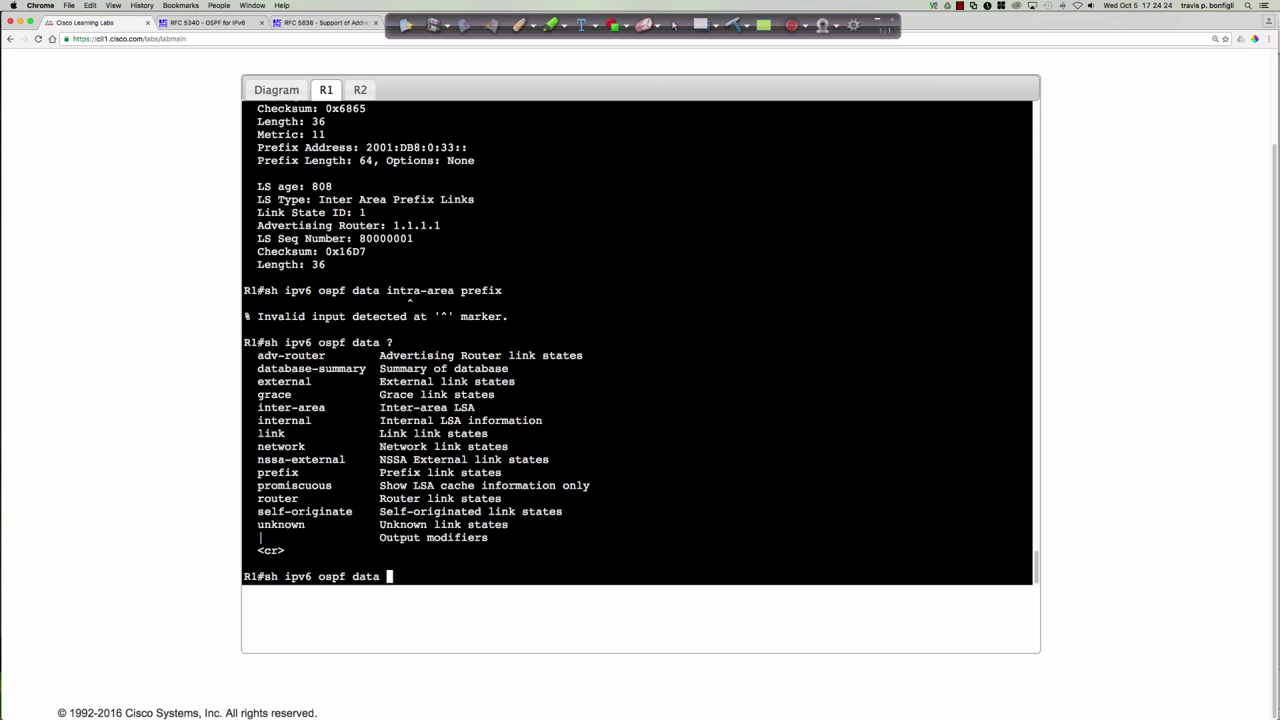
pyautogui.write('pre')
pyautogui.press('Tab')
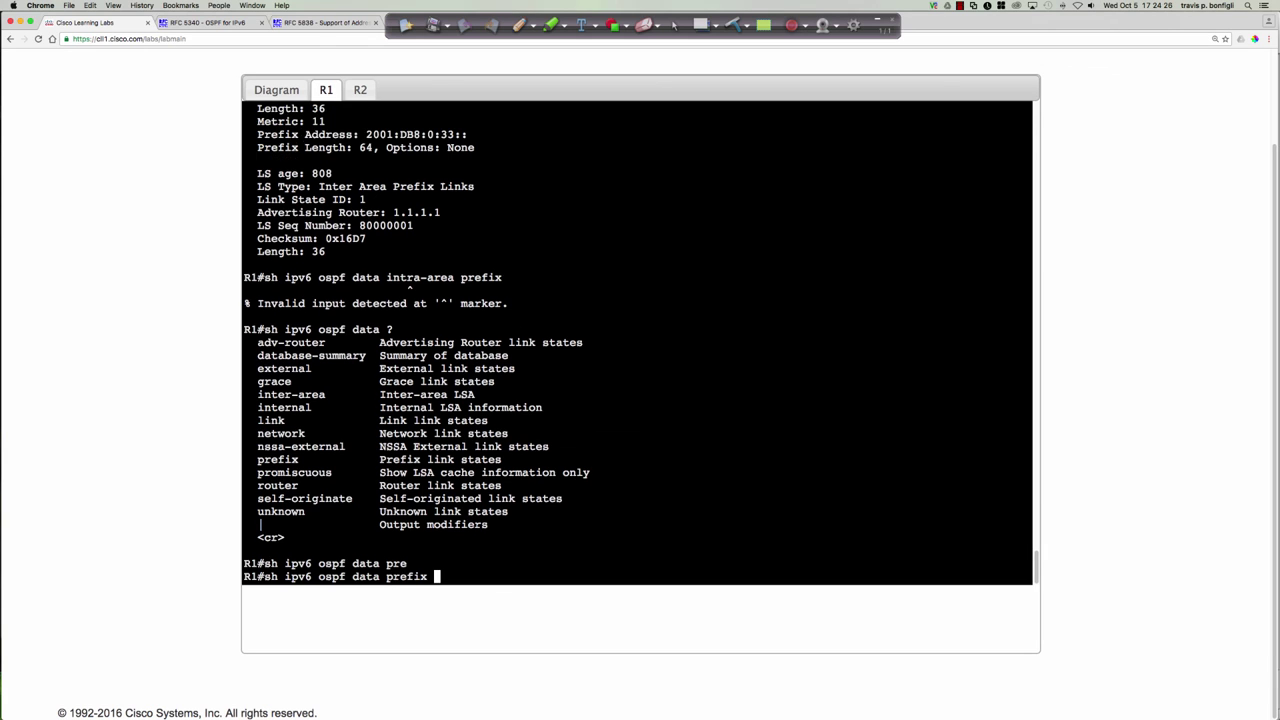
pyautogui.write('?')
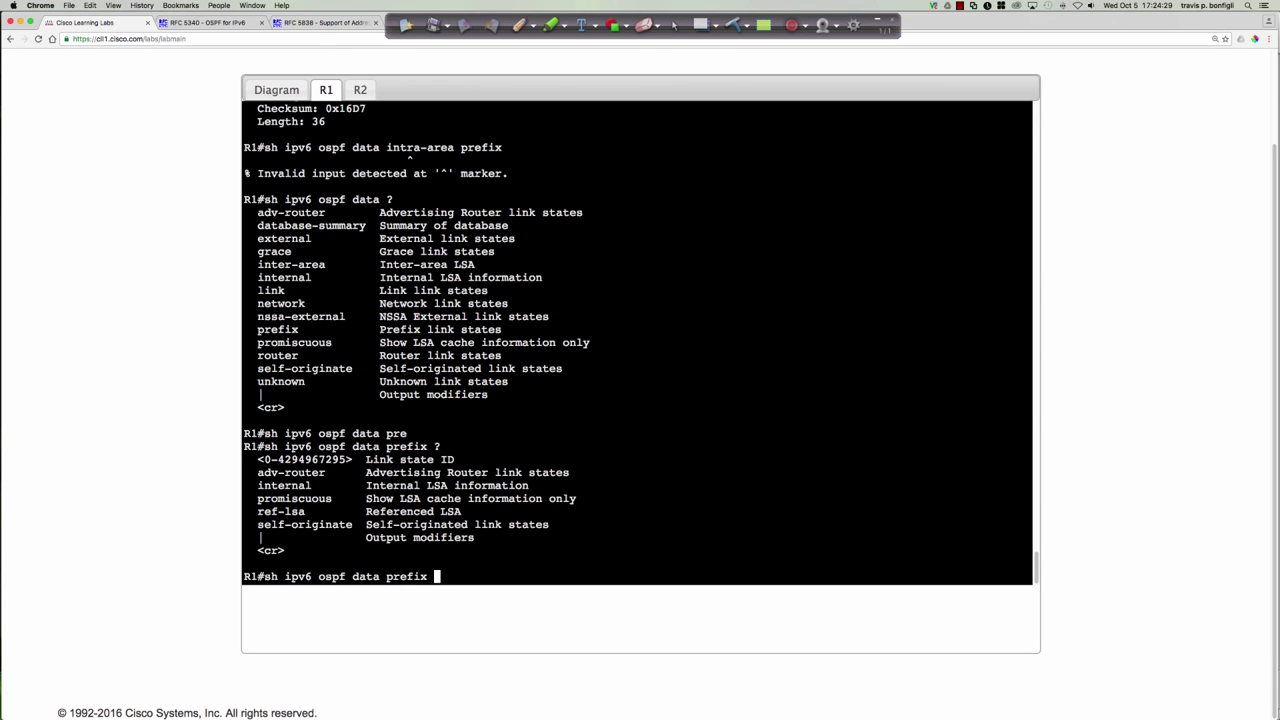
# List the options for prefix internal, and display the internal prefix link states from R1's IPv6 OSPF database
pyautogui.write('inter')
pyautogui.press('Tab')
pyautogui.write('?')
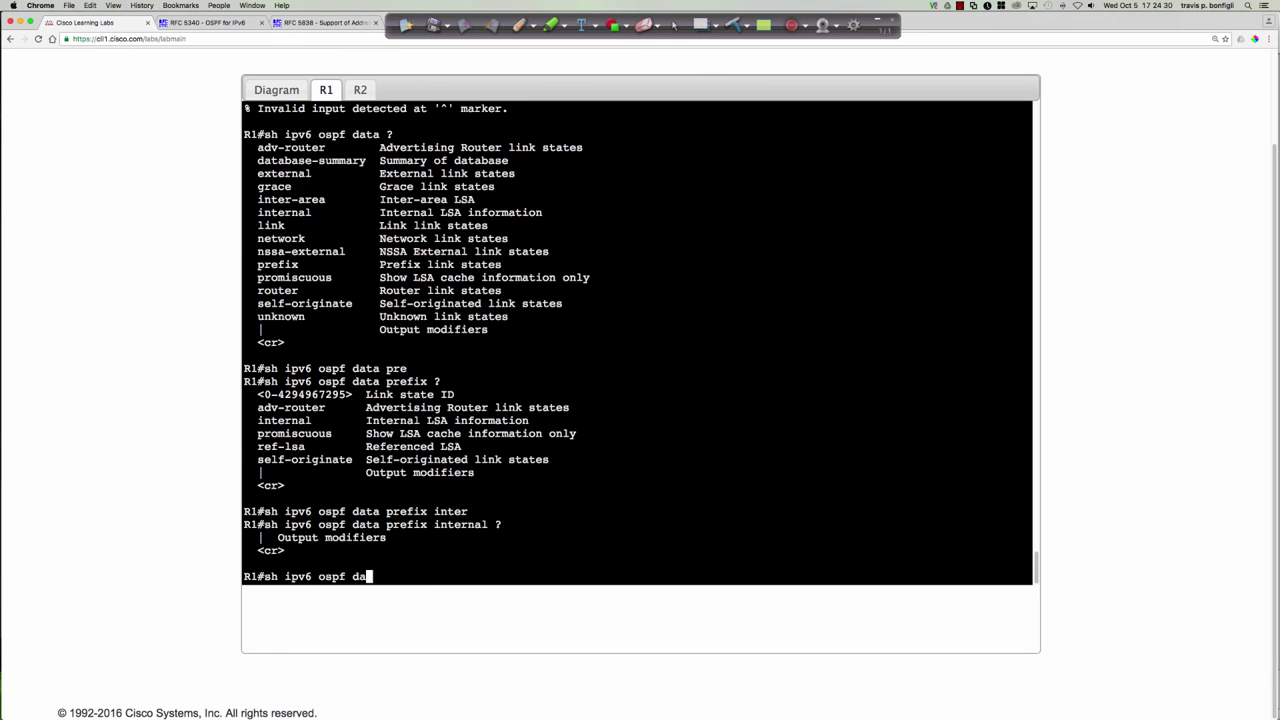
pyautogui.press('Return')
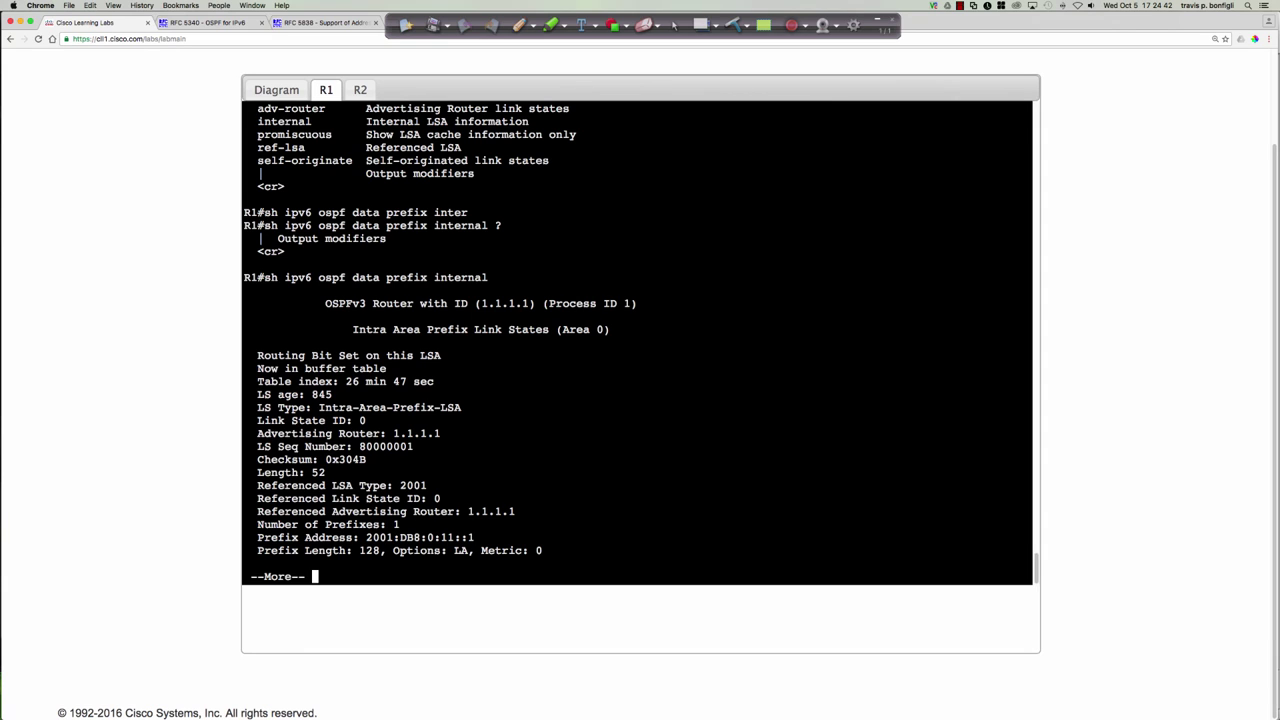
# Page through the Area 0 intra-area prefix link states and highlight the LS type of the entry advertised by 4.4.4.4
pyautogui.press('Return')
pyautogui.press('Return')
pyautogui.press('Return')
pyautogui.press('Return')
pyautogui.press('Return')
pyautogui.press('Return')
pyautogui.press('Return')
pyautogui.press('Return')
pyautogui.press('Return')
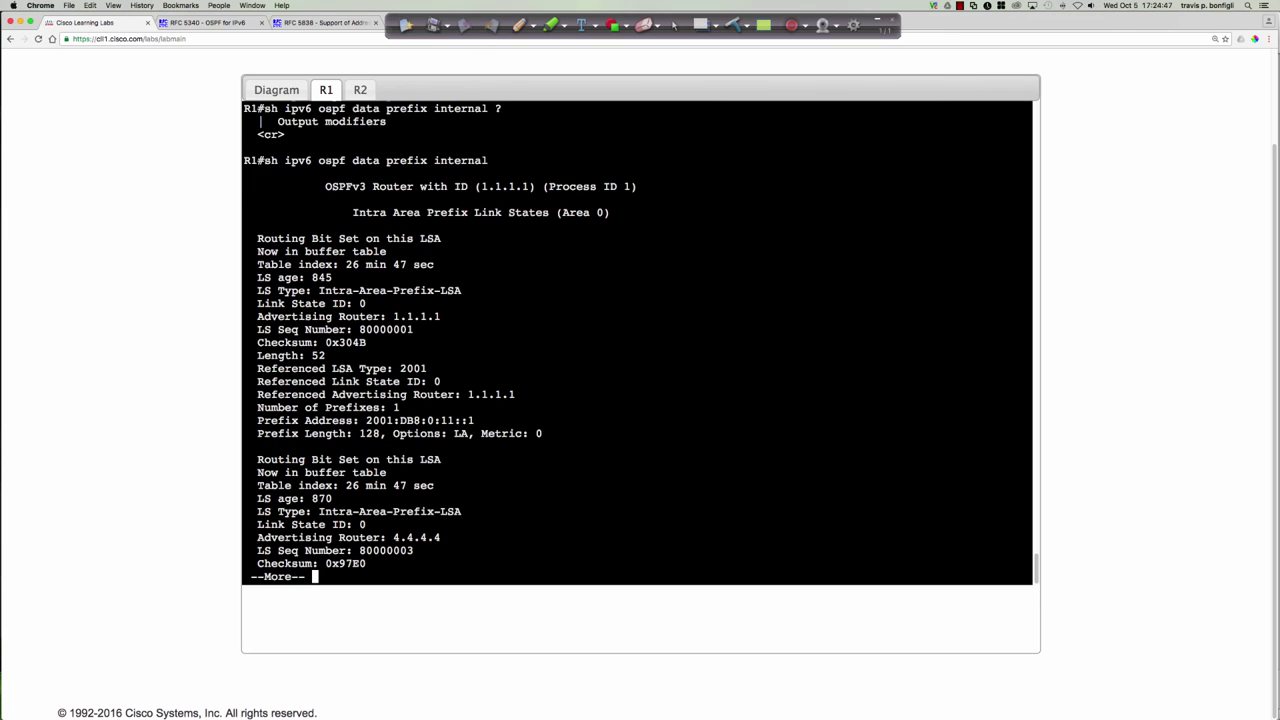
pyautogui.press('Return')
pyautogui.press('Return')
pyautogui.press('Return')
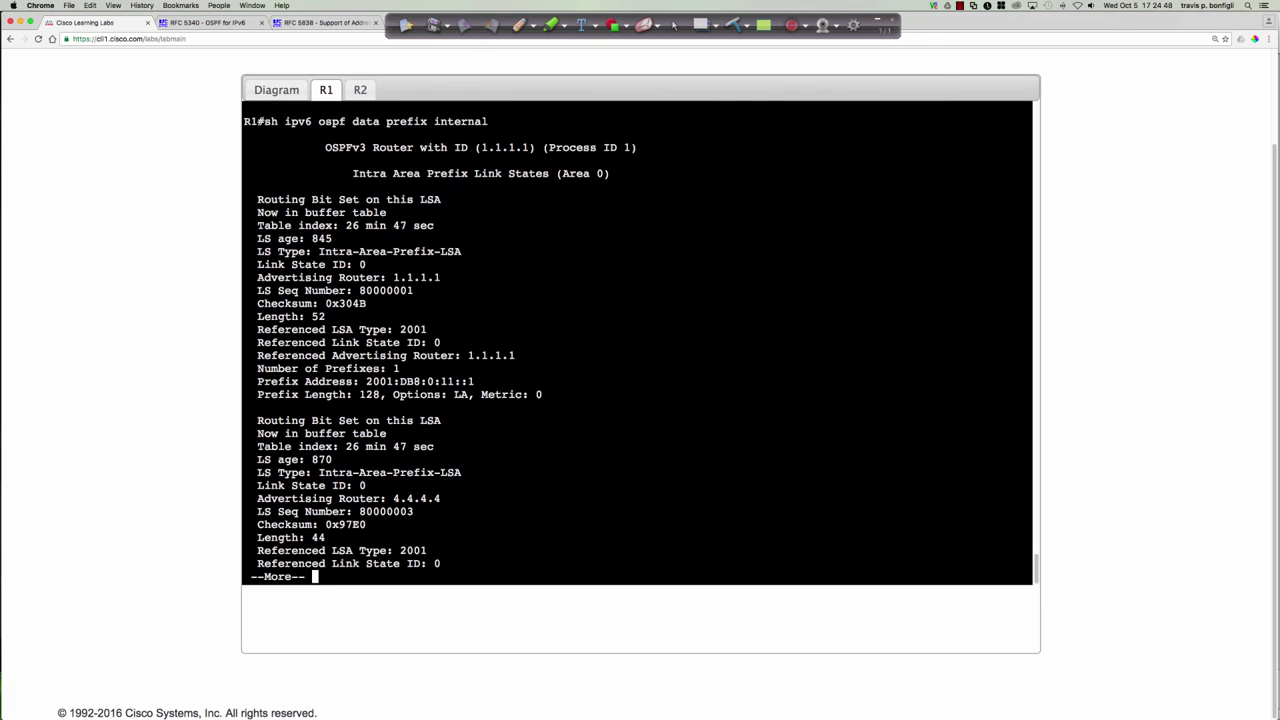
pyautogui.moveTo(313, 472); pyautogui.dragTo(467, 472)
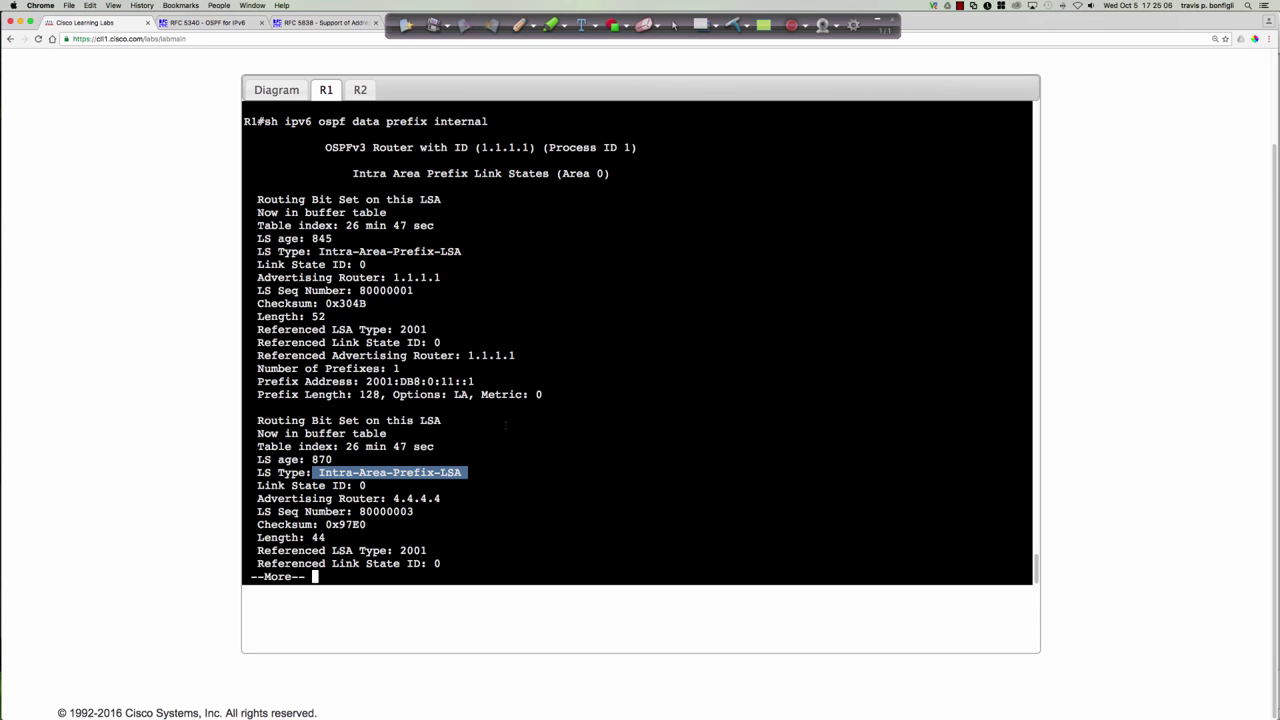
pyautogui.click(475, 381)
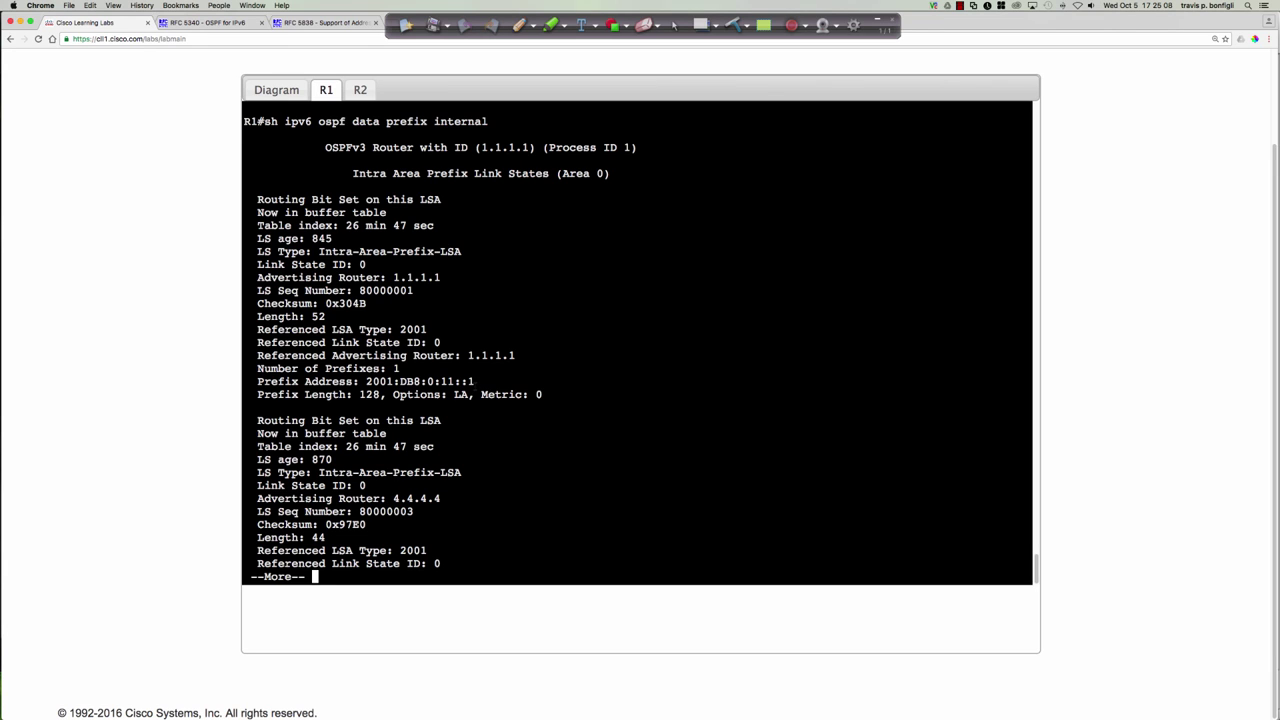
# Page to the end of the intra-area prefix listing, highlighting the prefix address in the entry advertised by 1.1.1.1
pyautogui.press('Return')
pyautogui.press('Return')
pyautogui.press('Return')
pyautogui.press('Return')
pyautogui.press('Return')
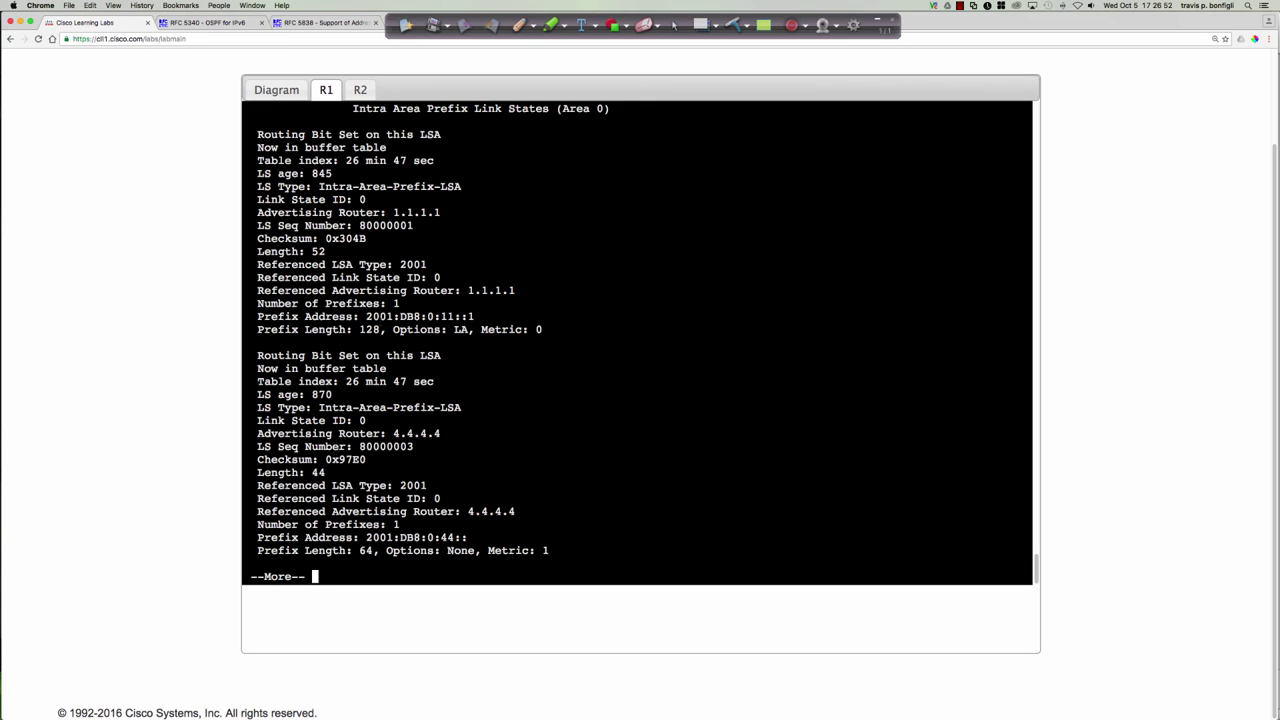
pyautogui.moveTo(366, 316); pyautogui.dragTo(474, 316)
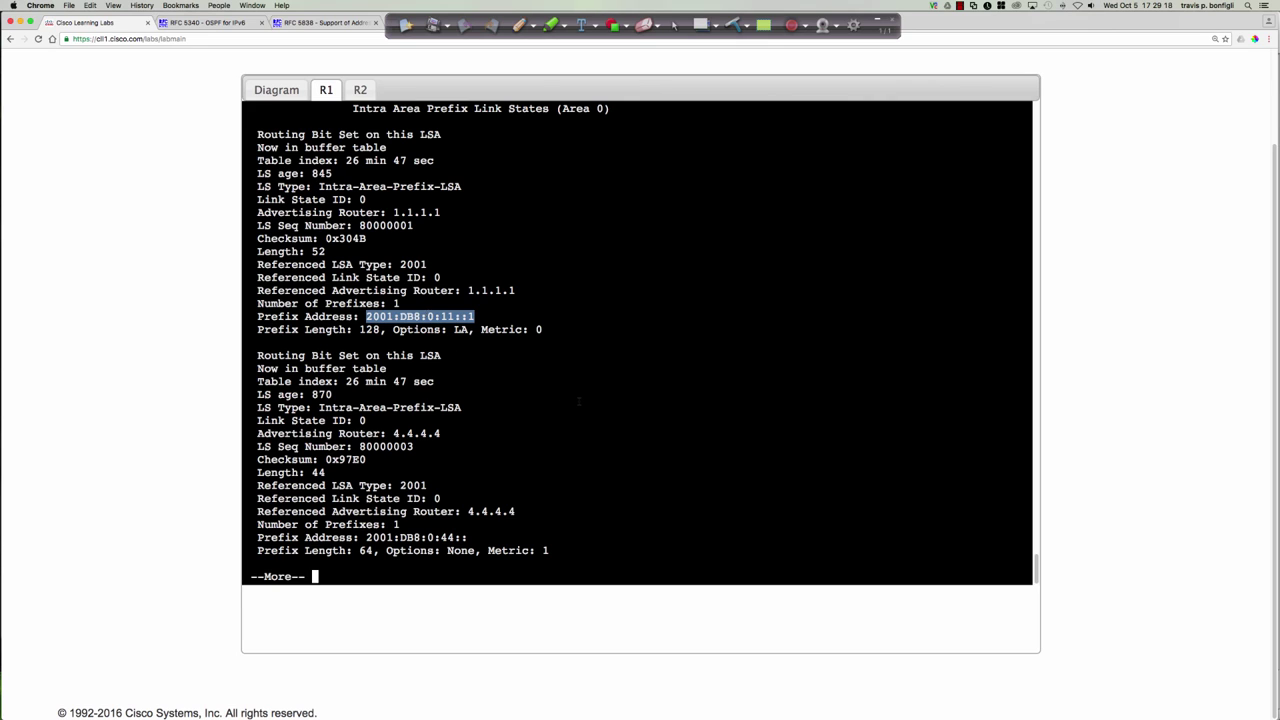
pyautogui.click(579, 401)
pyautogui.press('space')
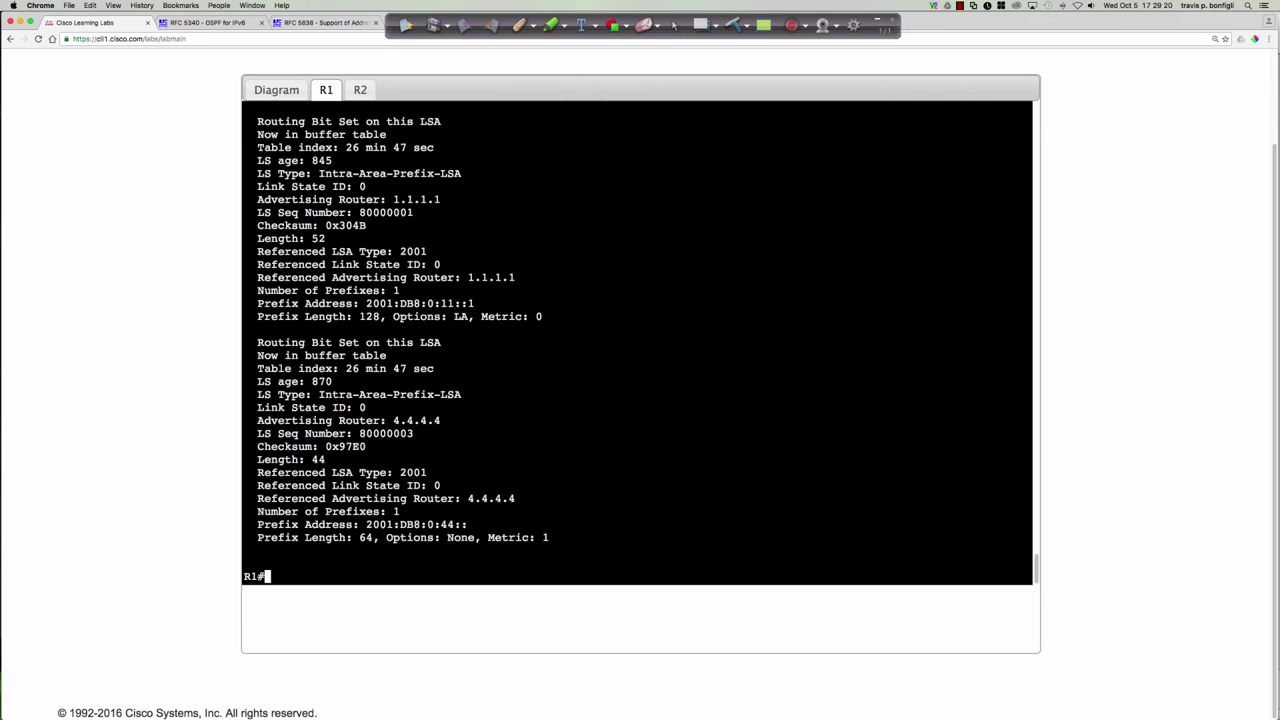
pyautogui.press('Return')
pyautogui.press('Return')
pyautogui.press('Return')
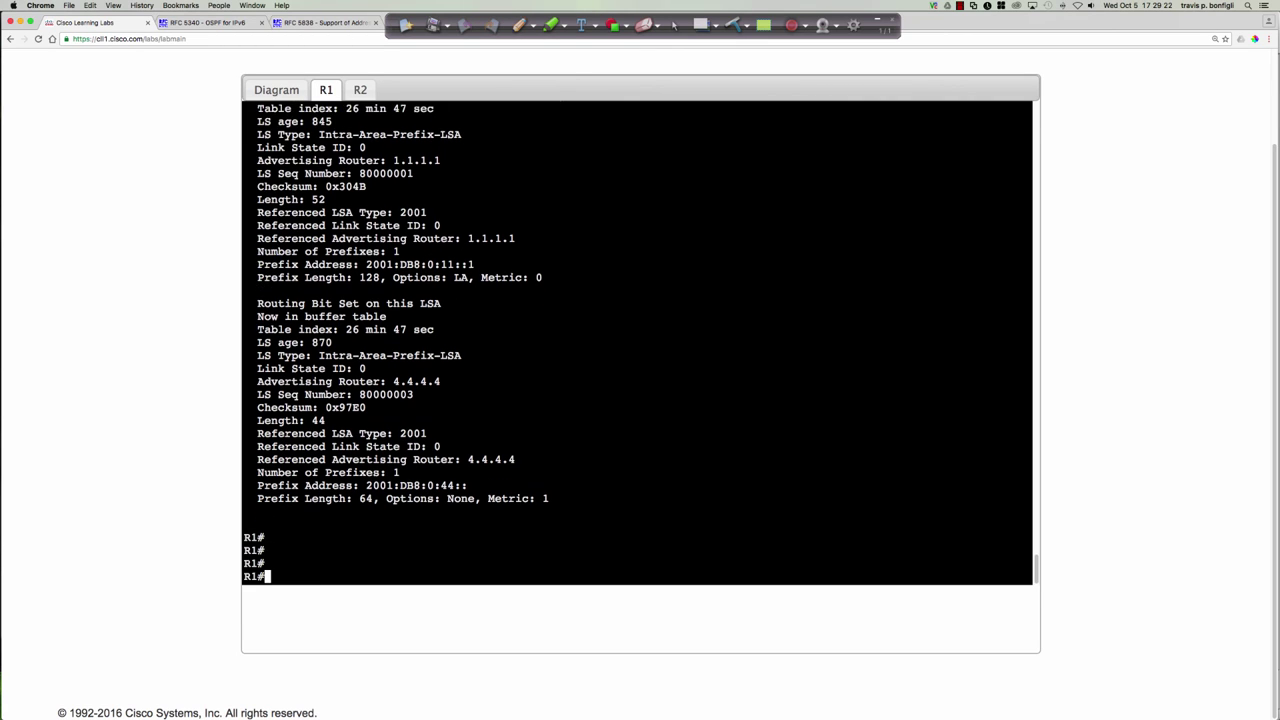
pyautogui.press('Return')
pyautogui.press('Return')
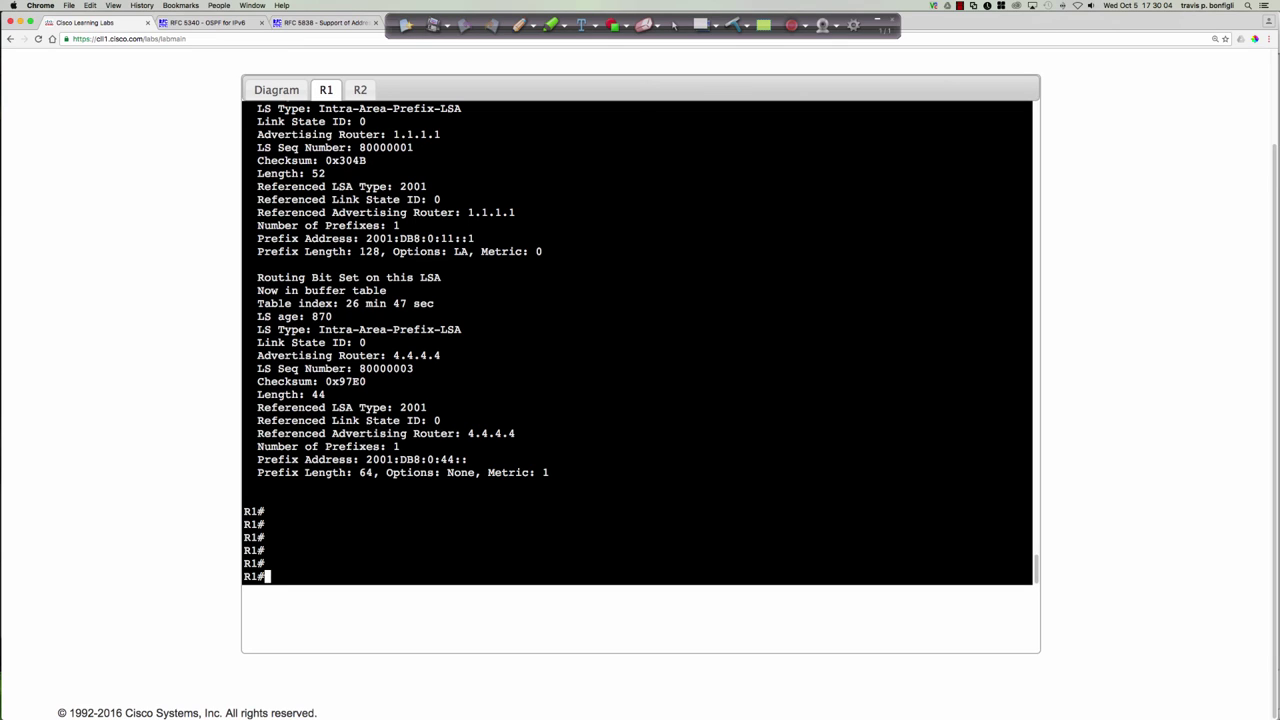
pyautogui.press('Return')
pyautogui.press('Return')
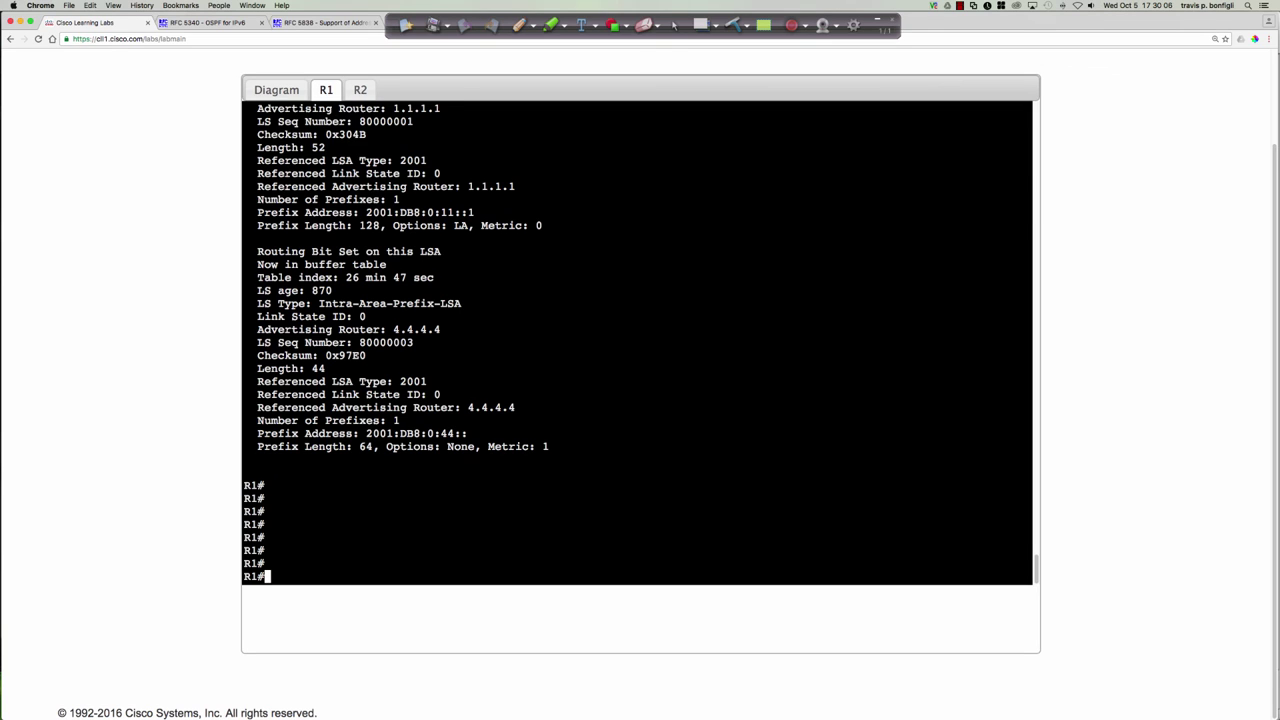
pyautogui.press('Return')
pyautogui.press('Return')
pyautogui.press('Return')
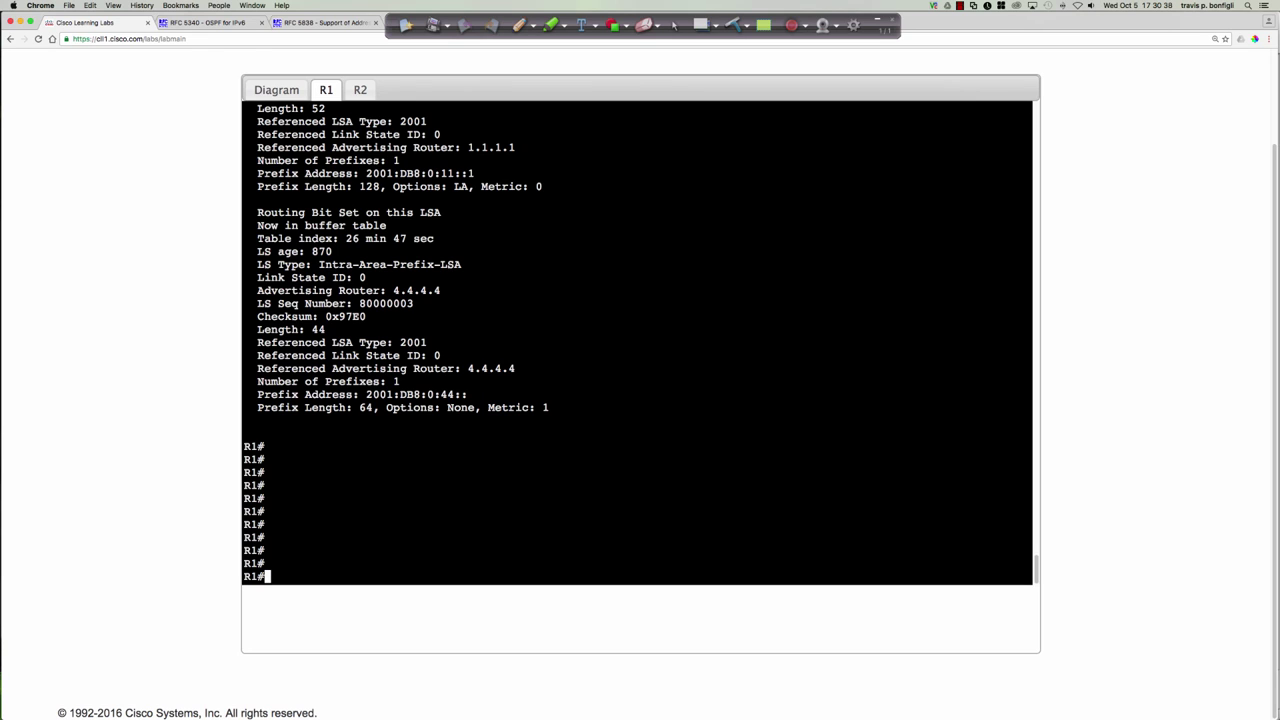
# Create OSPFv3 process 1111 in R1's global configuration and show the router sections of the running configuration
pyautogui.write('conf t')
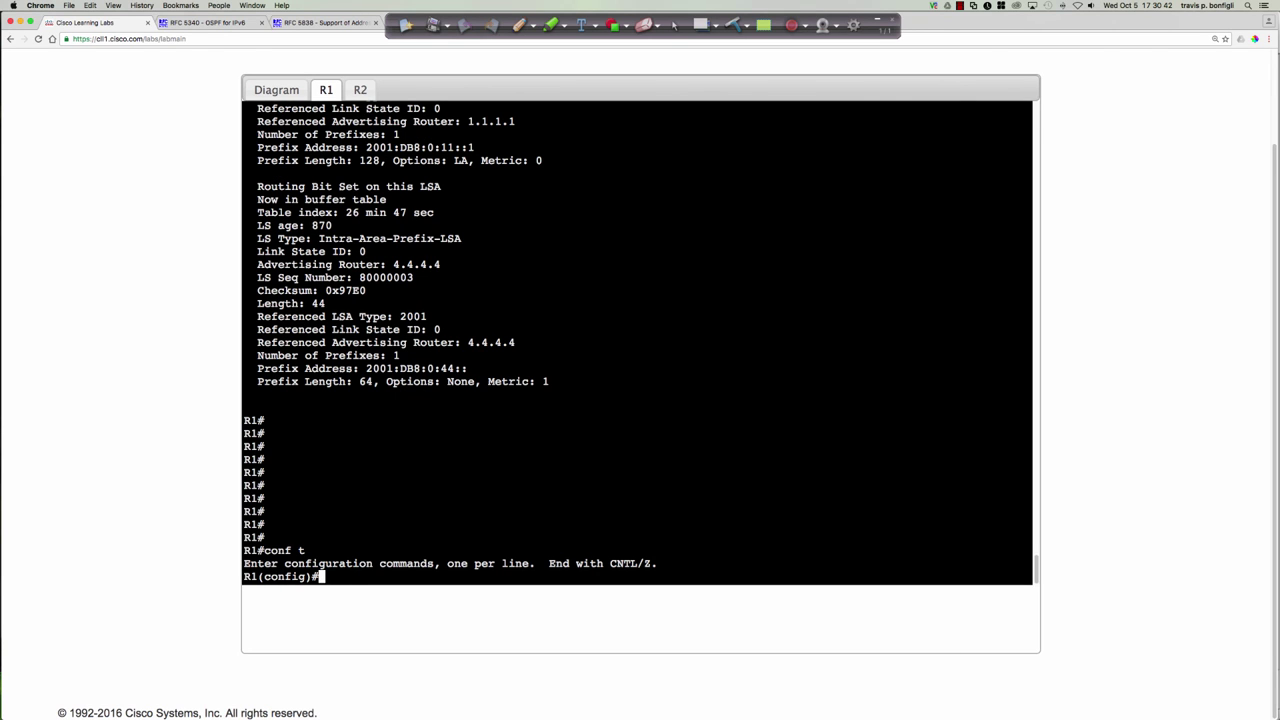
pyautogui.write('router ospfv3 ?')
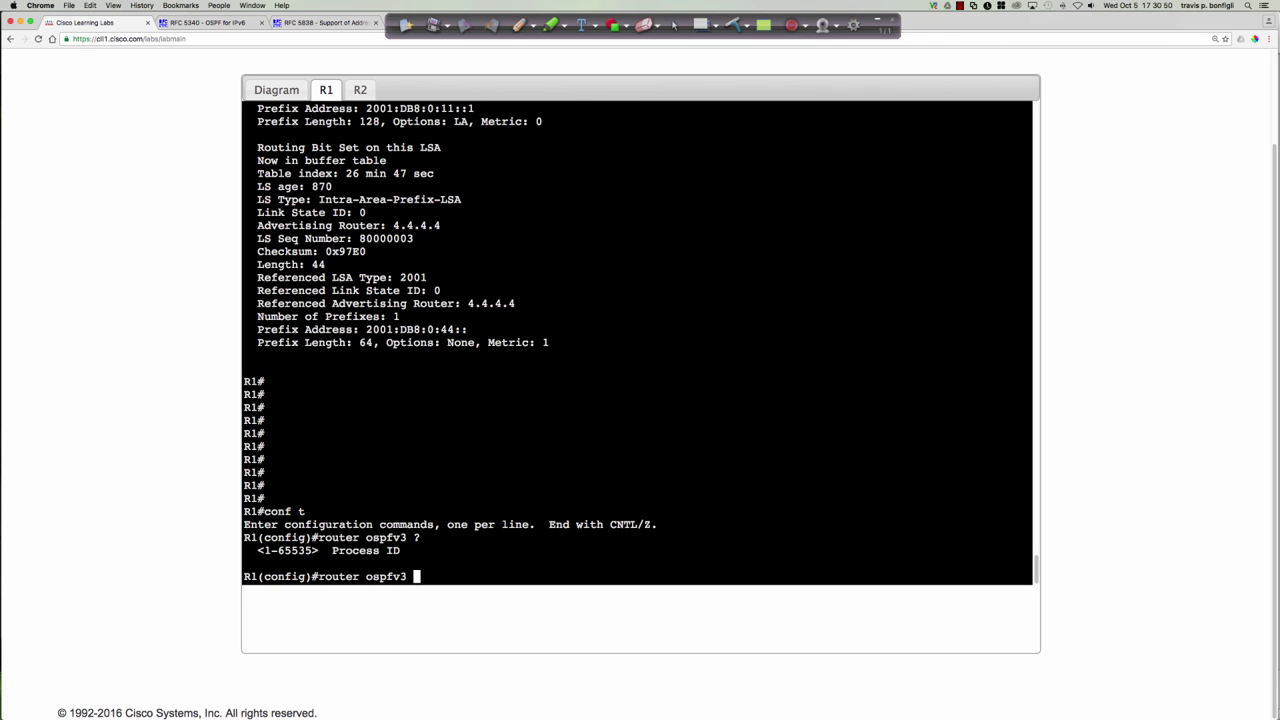
pyautogui.write('1111')
pyautogui.press('Return')
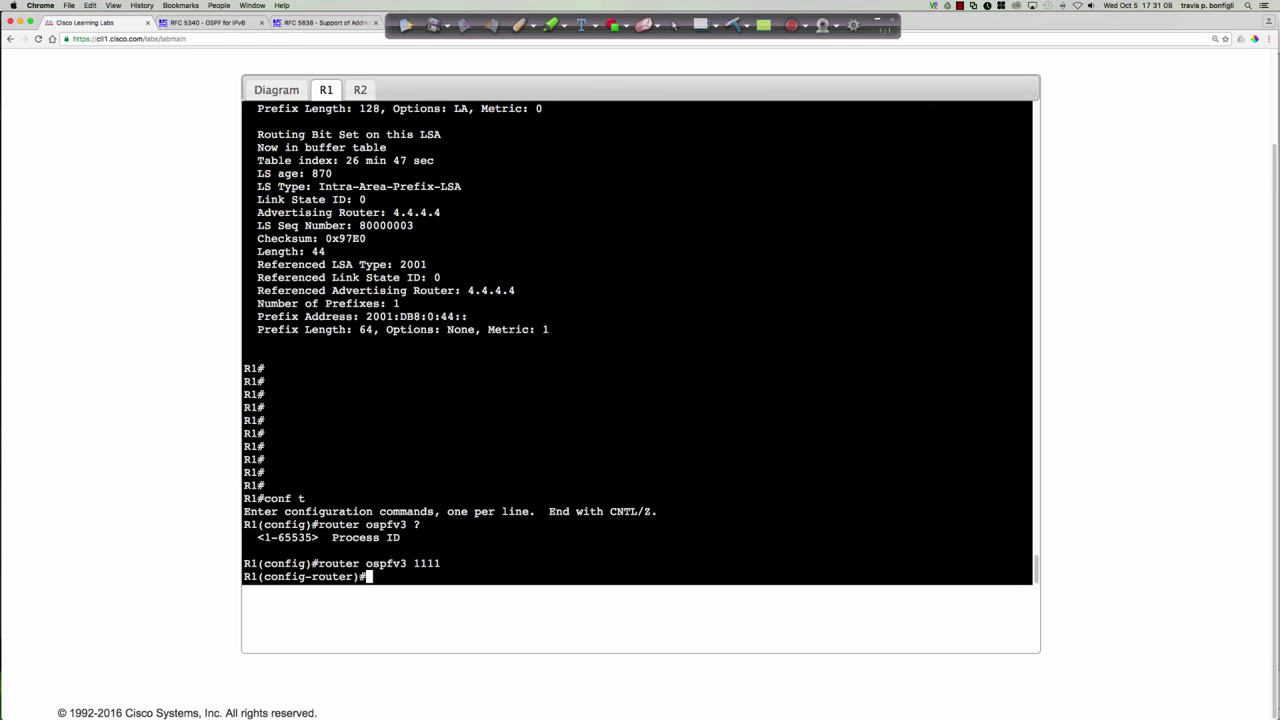
pyautogui.write('do sh run | sec router')
pyautogui.press('Return')
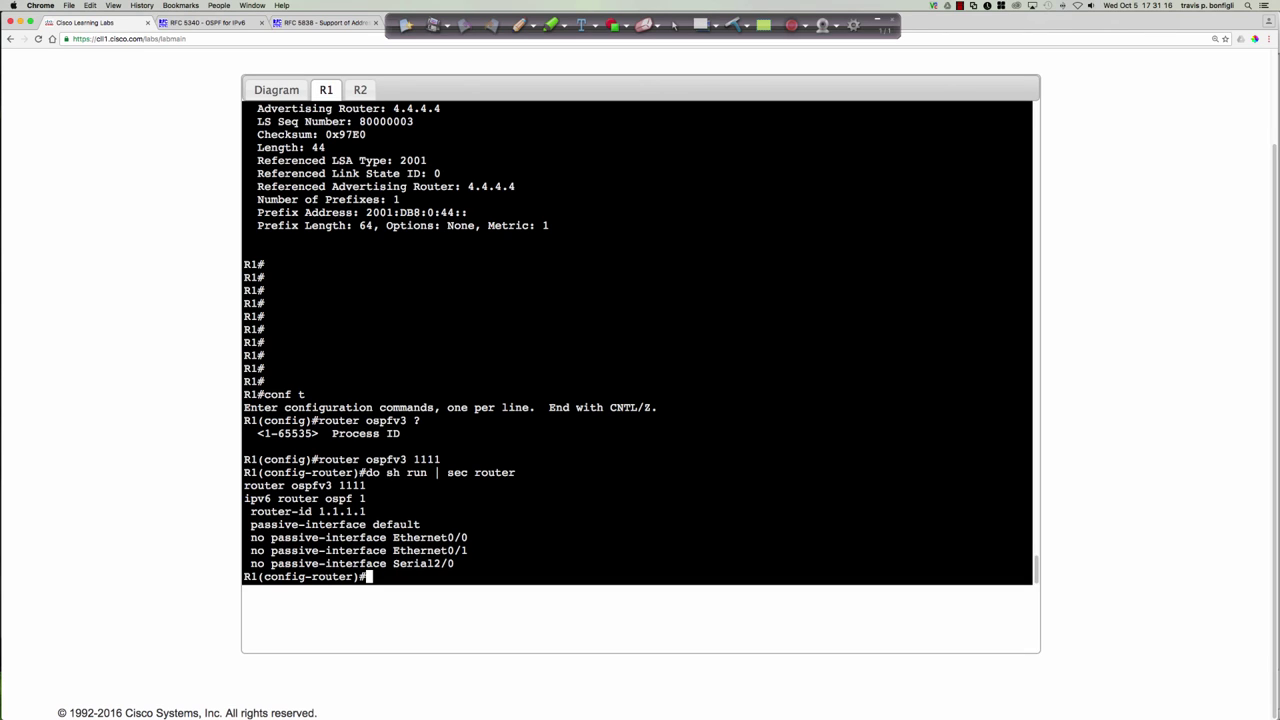
# Return to global configuration mode and remove OSPFv3 process 1111 from R1
pyautogui.write('exit')
pyautogui.press('Return')
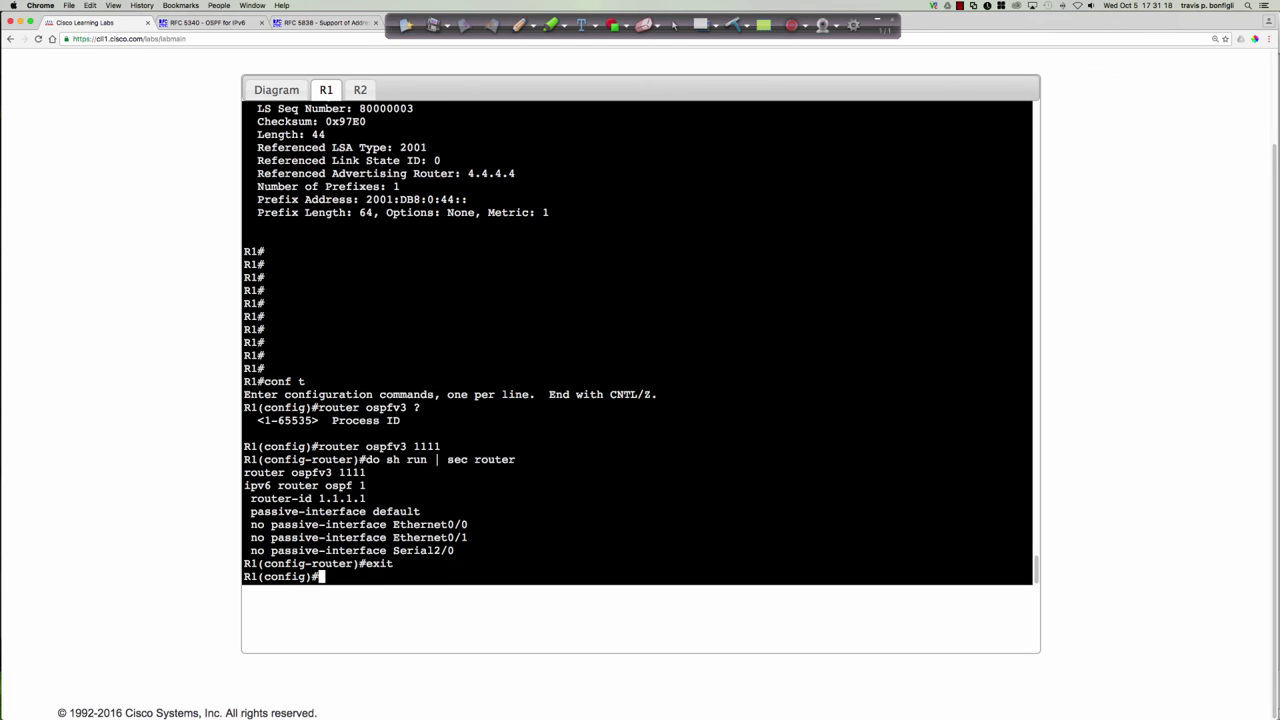
pyautogui.write('no router ospfv3 1111')
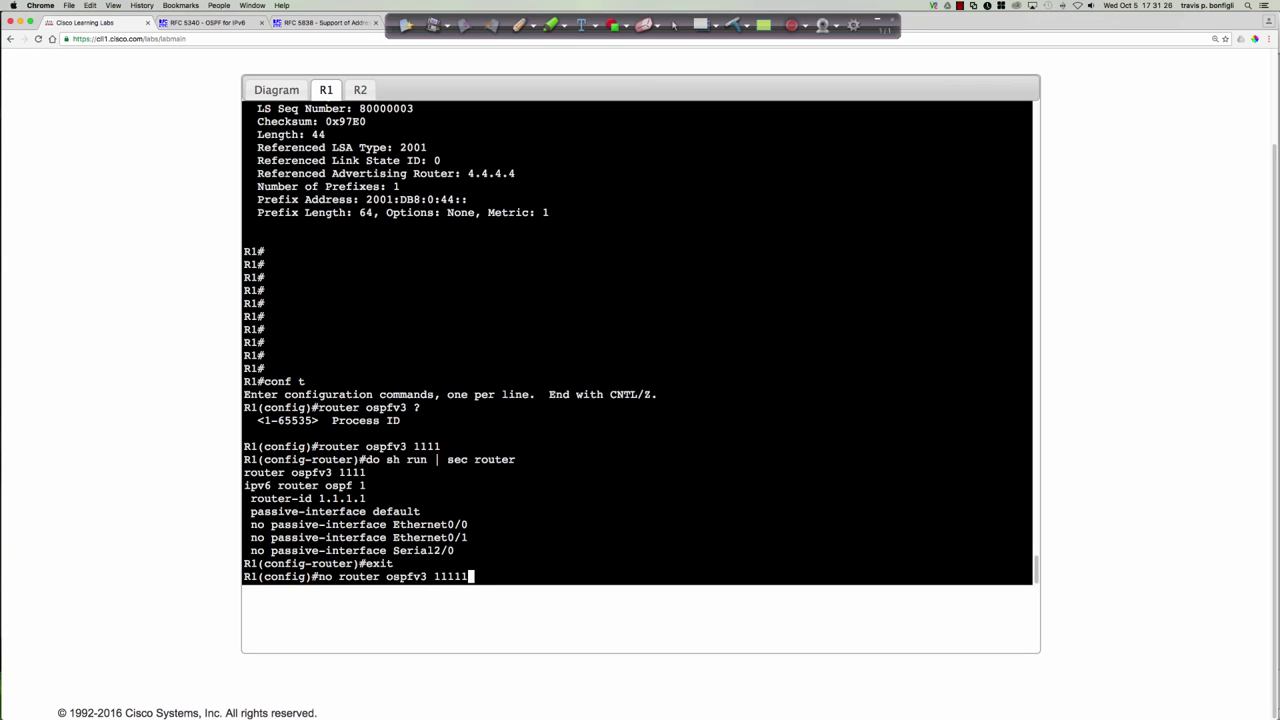
pyautogui.press('Return')
# Open the router ospfv3 1 configuration on R1 and set its router ID to 1.1.1.1
pyautogui.write('route')
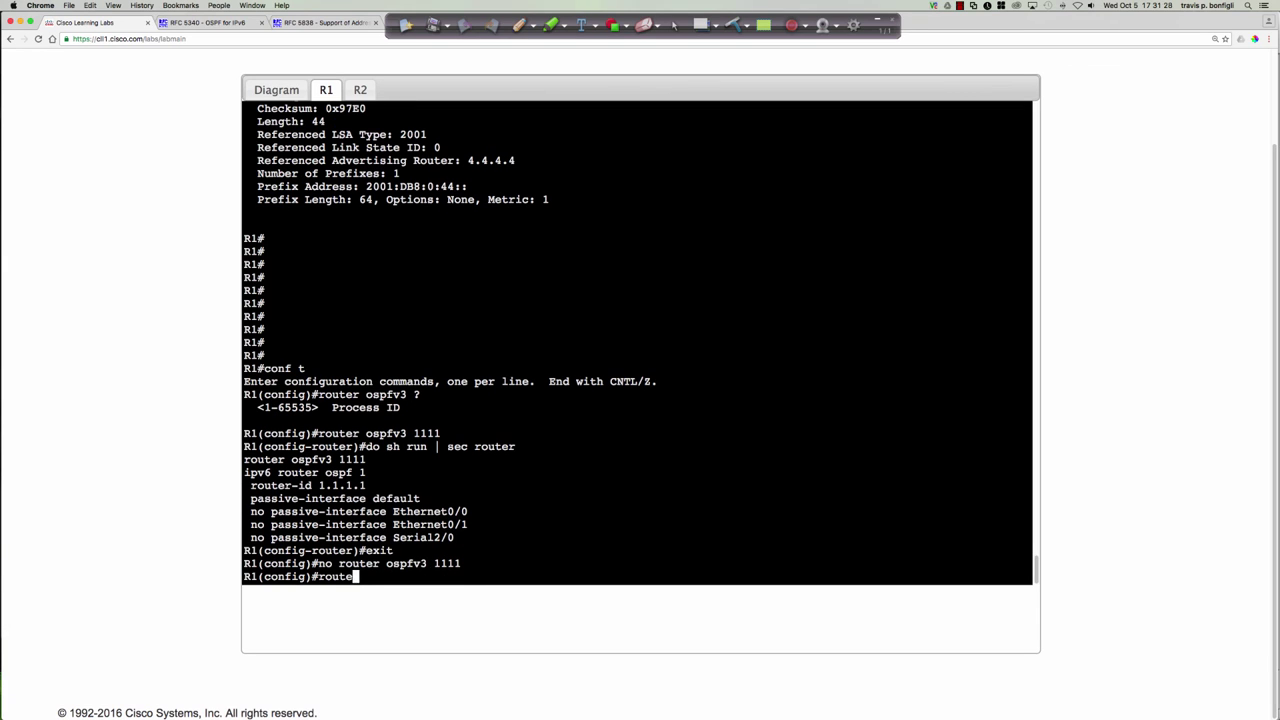
pyautogui.write('r ospfv3 1')
pyautogui.press('Return')
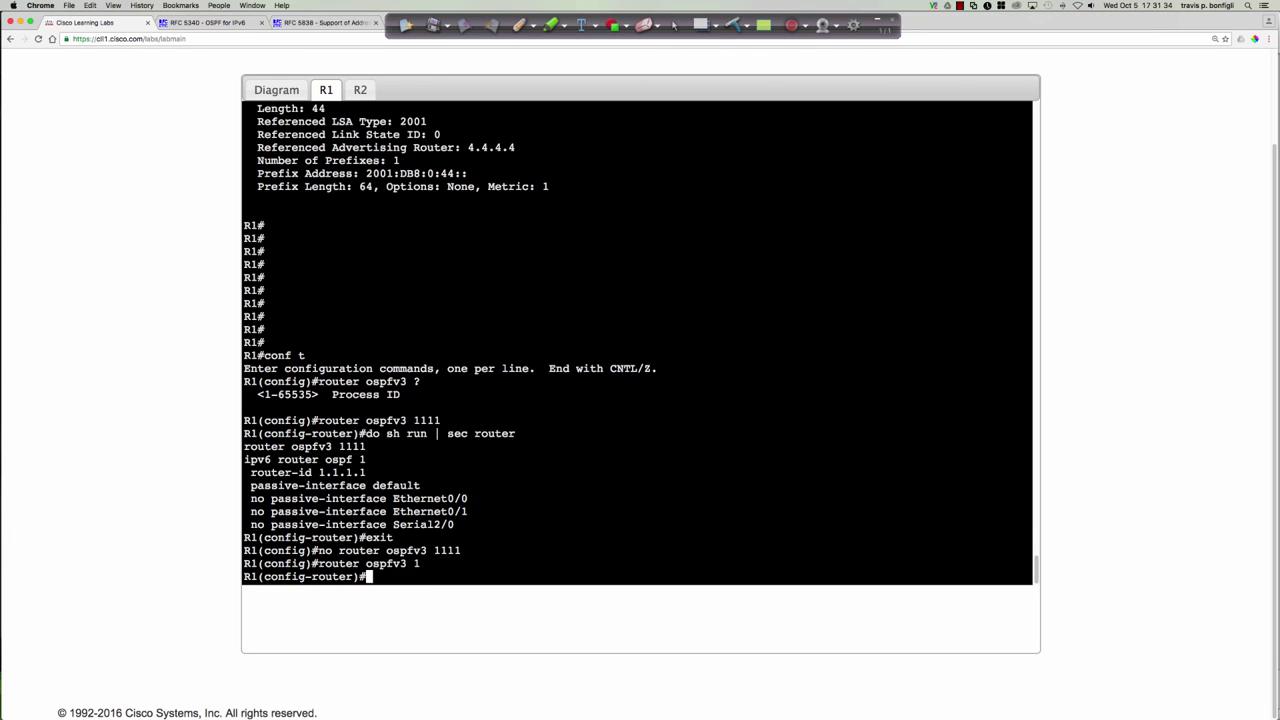
pyautogui.write('rou')
pyautogui.press('Return')
pyautogui.write('router-id 1.1.1.1')
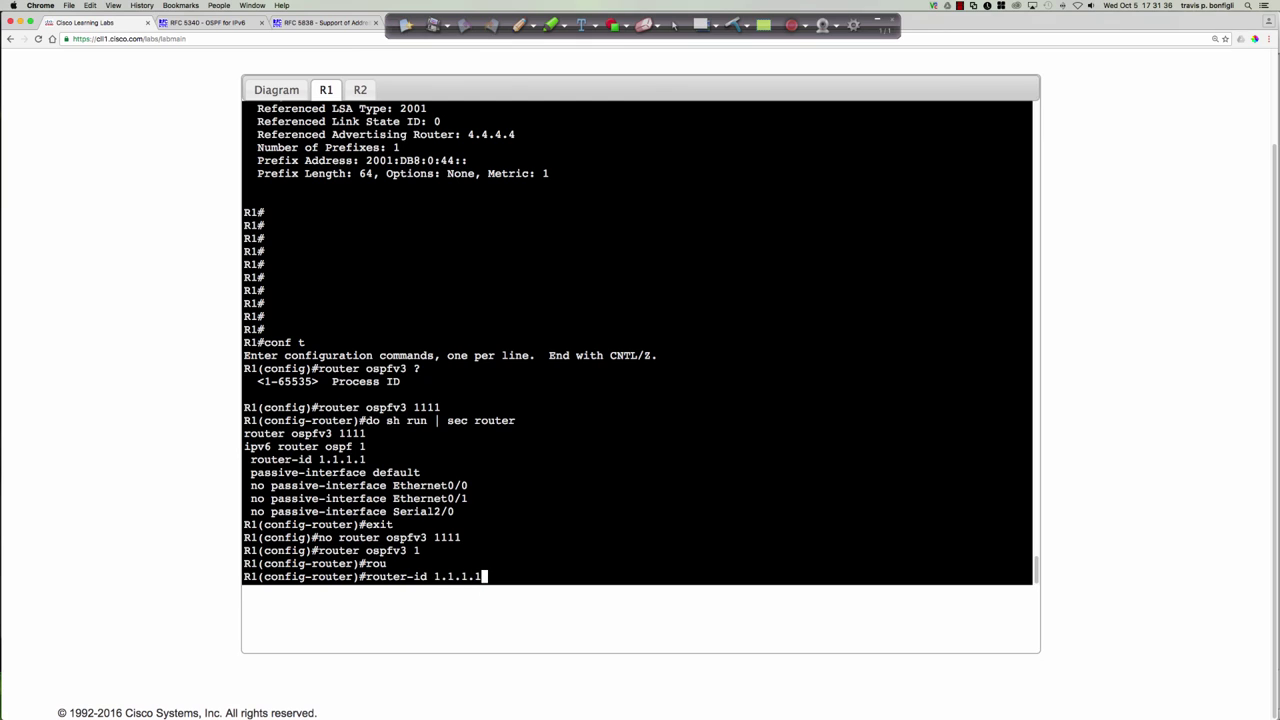
pyautogui.press('Return')
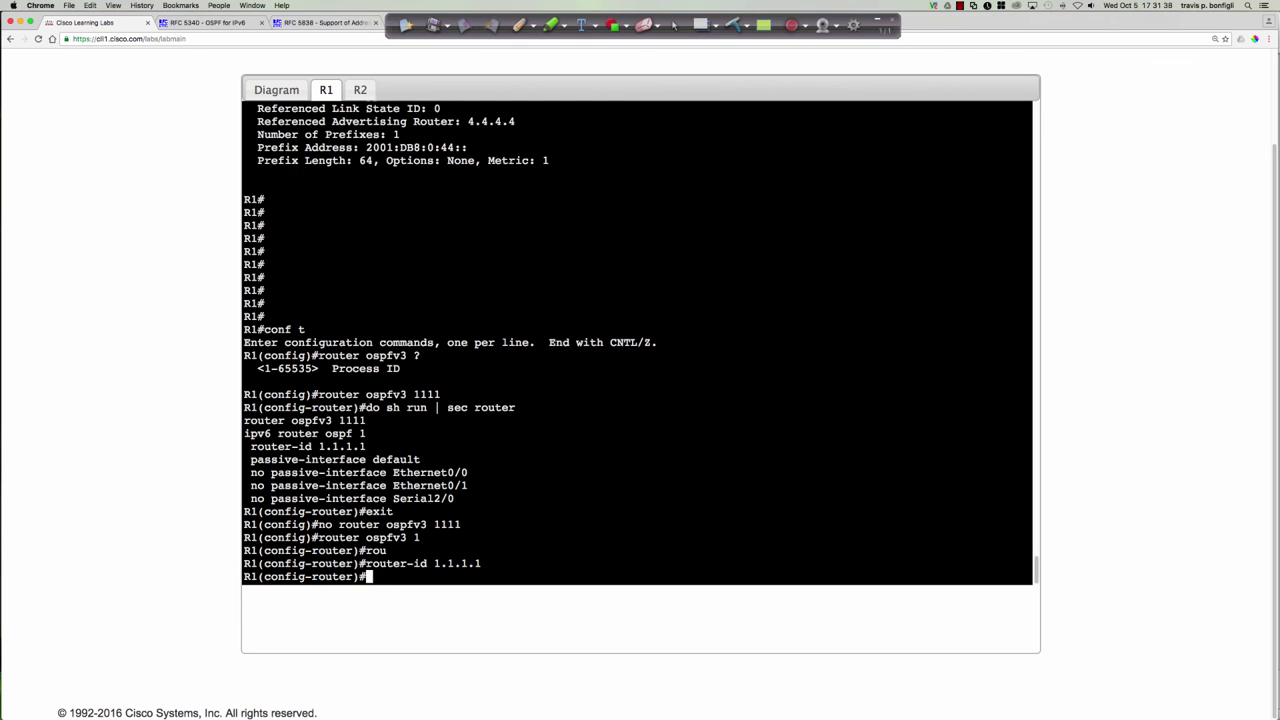
# Make all interfaces passive by default in R1's OSPFv3 process 1
pyautogui.write('pas')
pyautogui.press('Tab')
pyautogui.write('def')
pyautogui.press('Tab')
pyautogui.press('Return')
# Try to disable the passive setting on interface s0/0 in R1's OSPFv3 process 1
pyautogui.write('no')
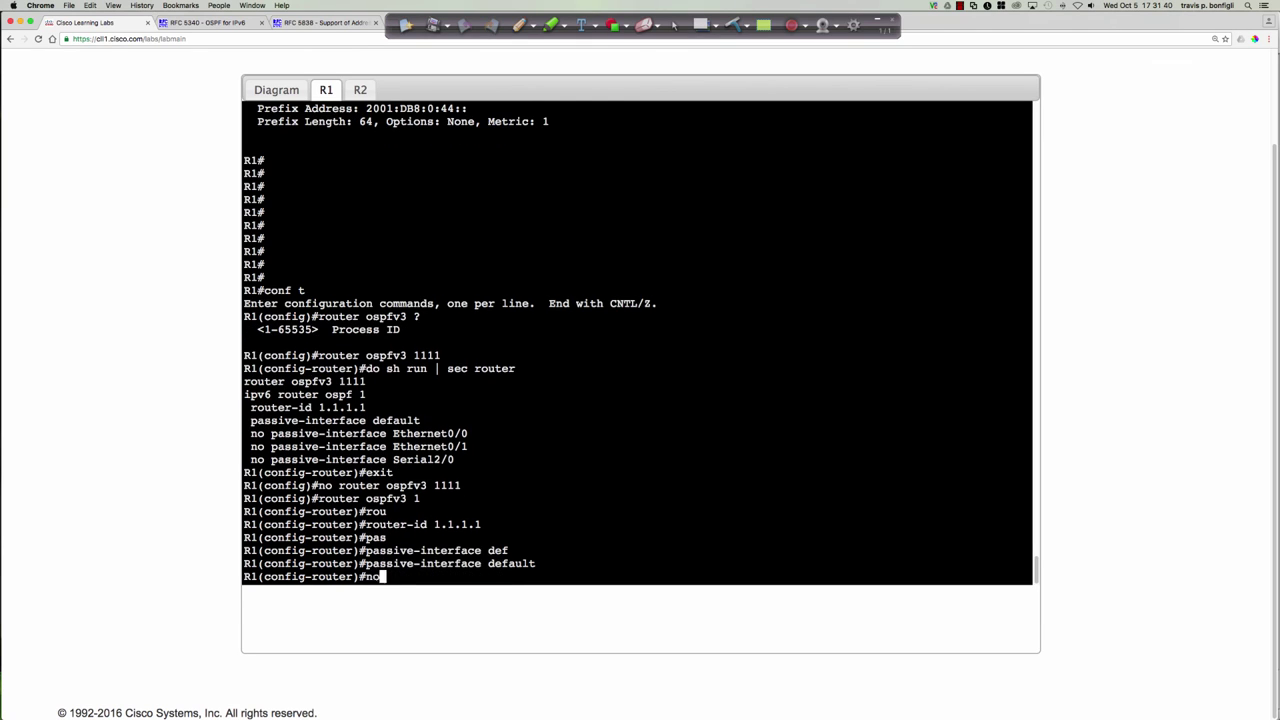
pyautogui.write(' pas')
pyautogui.press('Tab')
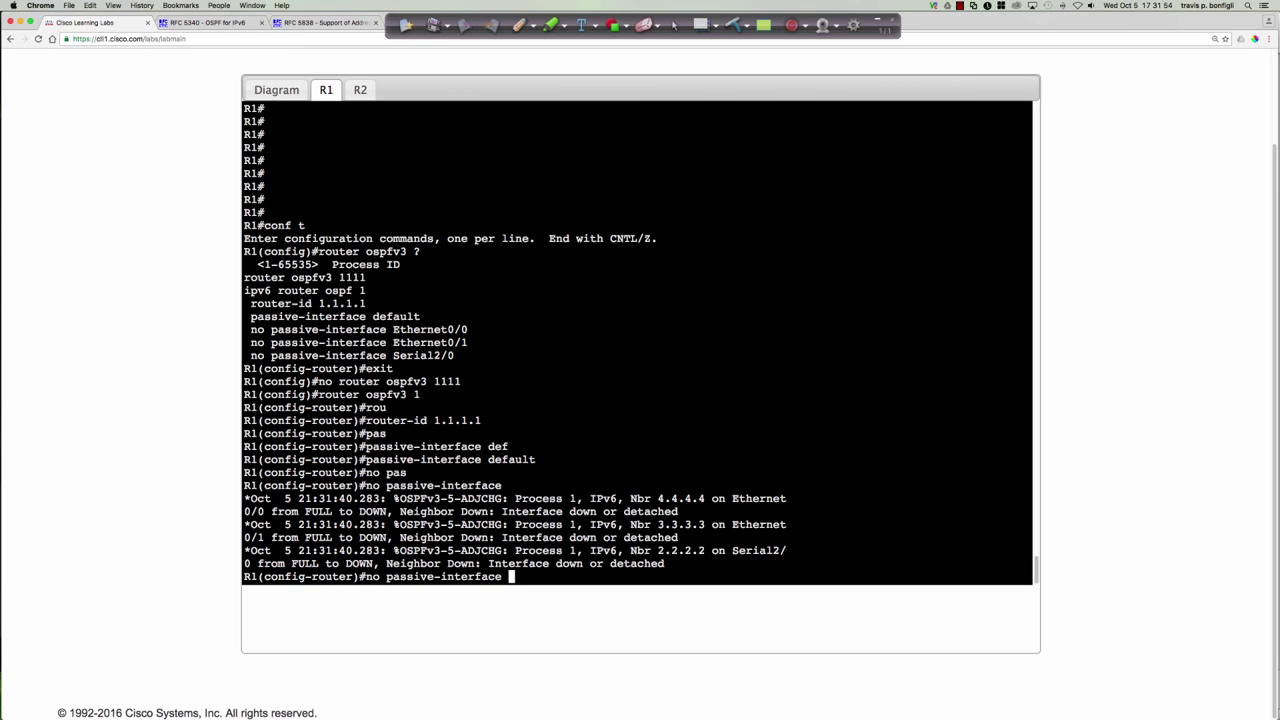
pyautogui.write('s0/0')
pyautogui.press('Return')
# Disable the passive setting on interfaces e0/0 and e0/1 in R1's OSPFv3 process 1
pyautogui.press('Up')
pyautogui.press('BackSpace')
pyautogui.press('BackSpace')
pyautogui.press('BackSpace')
pyautogui.press('BackSpace')
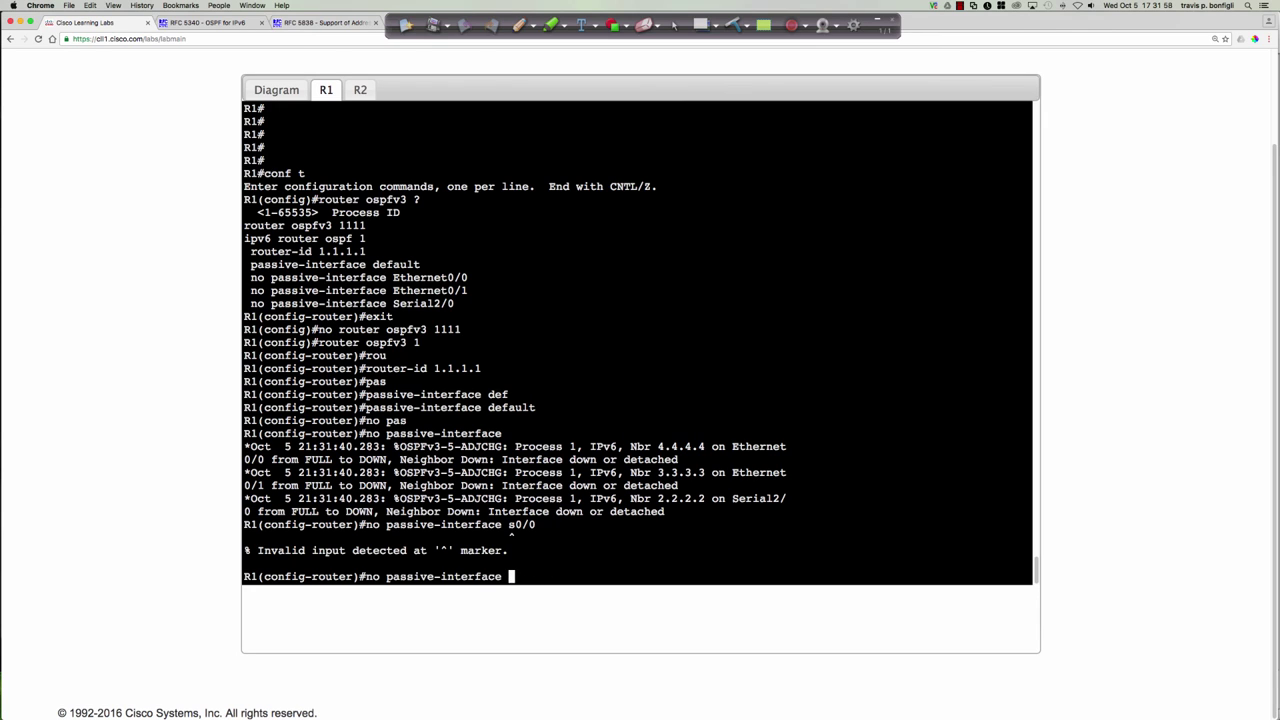
pyautogui.write('e0/0')
pyautogui.press('Return')
pyautogui.press('Up')
pyautogui.press('BackSpace')
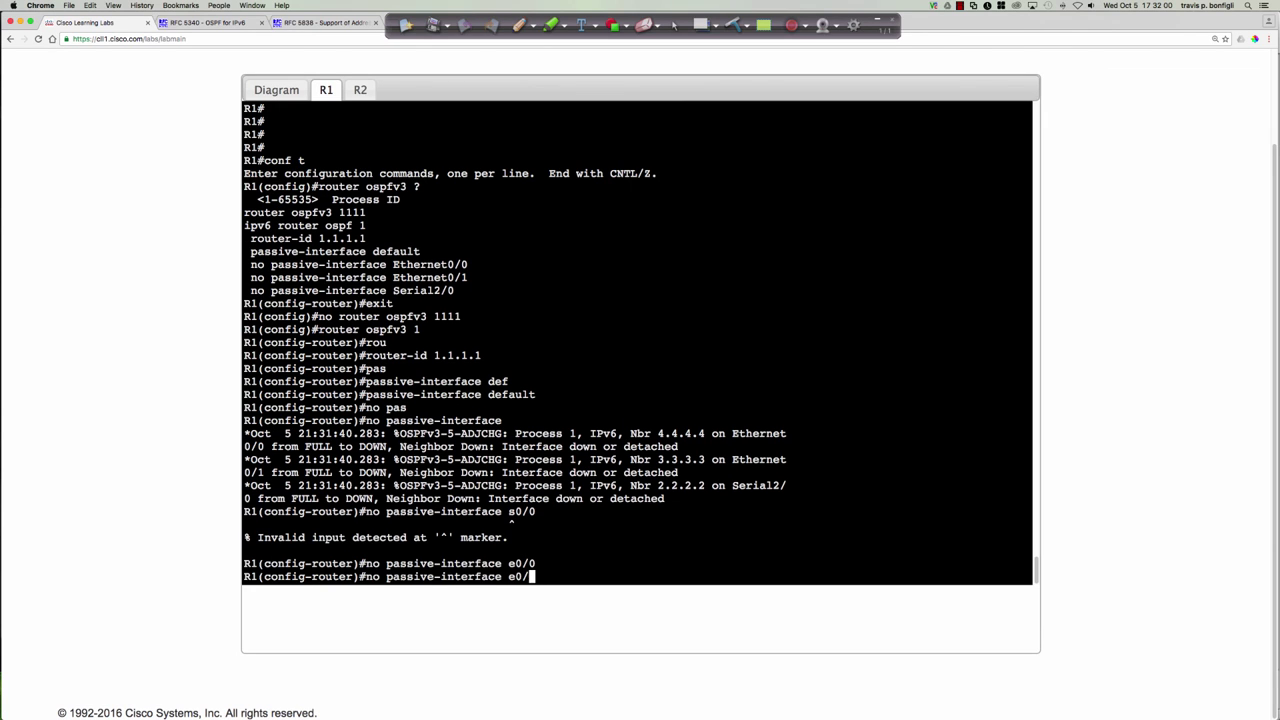
pyautogui.write('1')
pyautogui.press('Return')
# Disable the passive setting on interface s2/0 in R1's OSPFv3 process 1
pyautogui.press('Up')
pyautogui.press('BackSpace')
pyautogui.press('BackSpace')
pyautogui.press('BackSpace')
pyautogui.press('BackSpace')
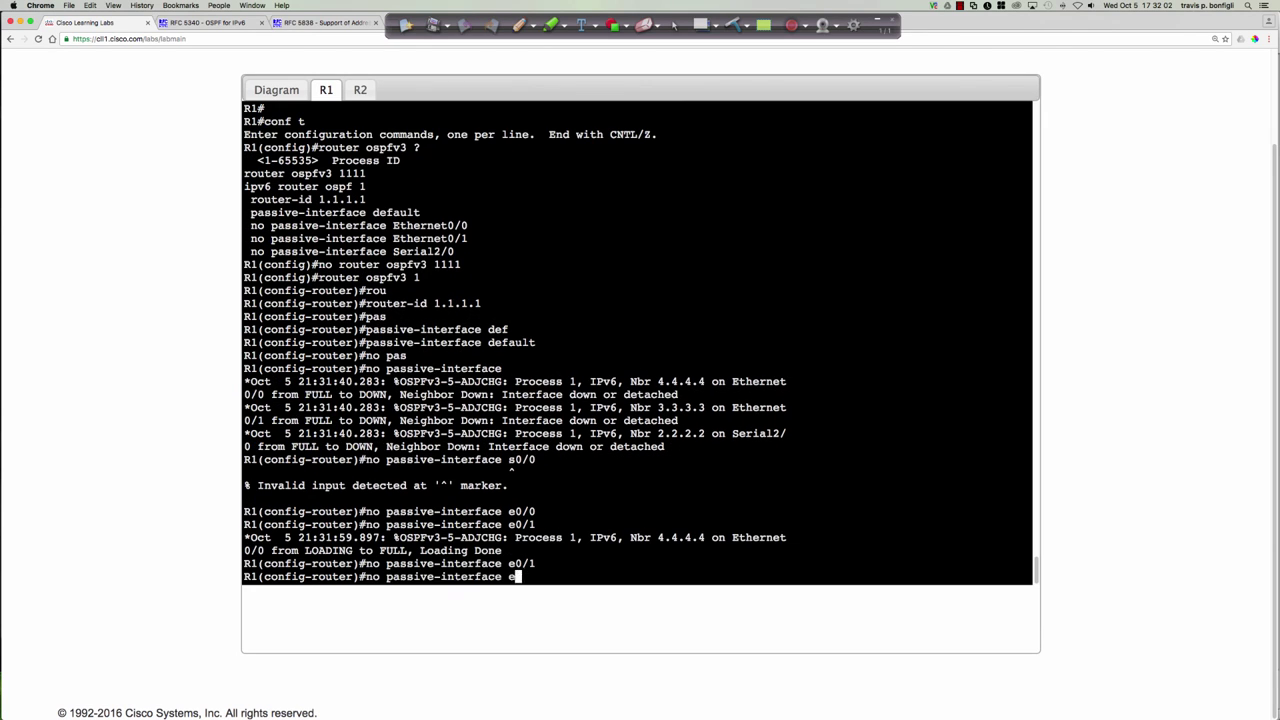
pyautogui.write('s20')
pyautogui.press('Return')
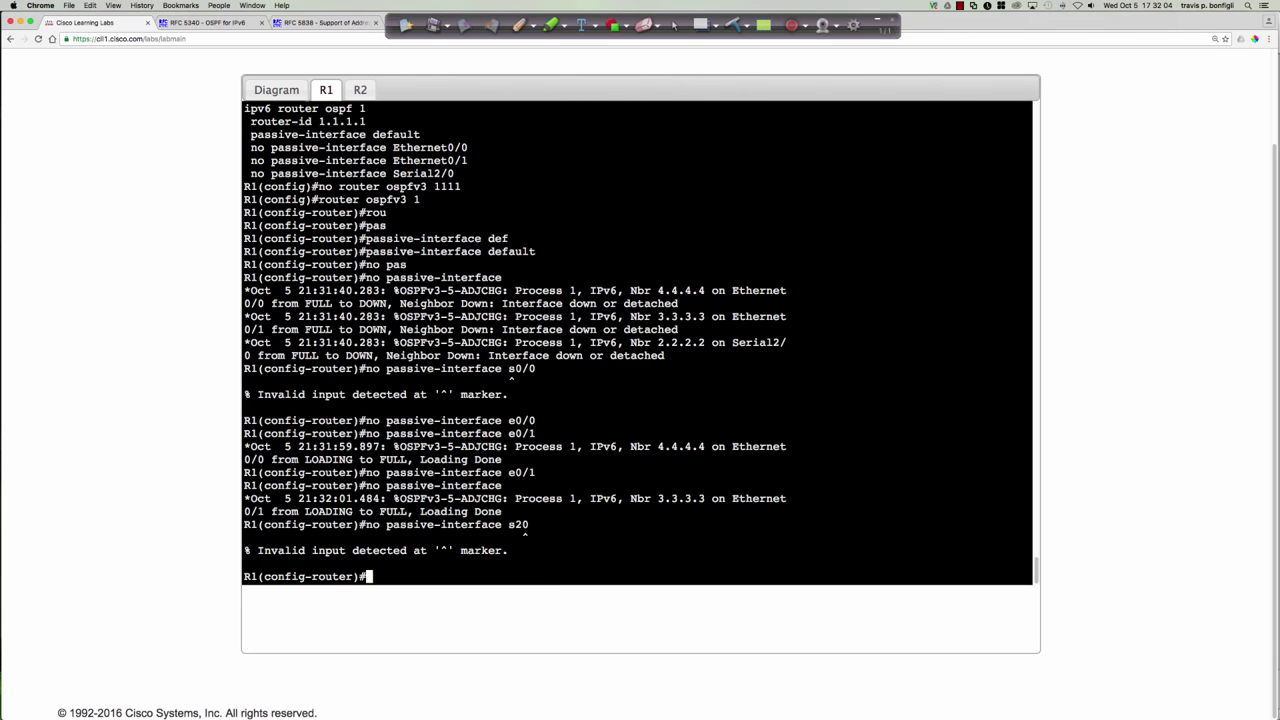
pyautogui.press('Up')
pyautogui.press('Left')
pyautogui.write('/')
pyautogui.press('Return')
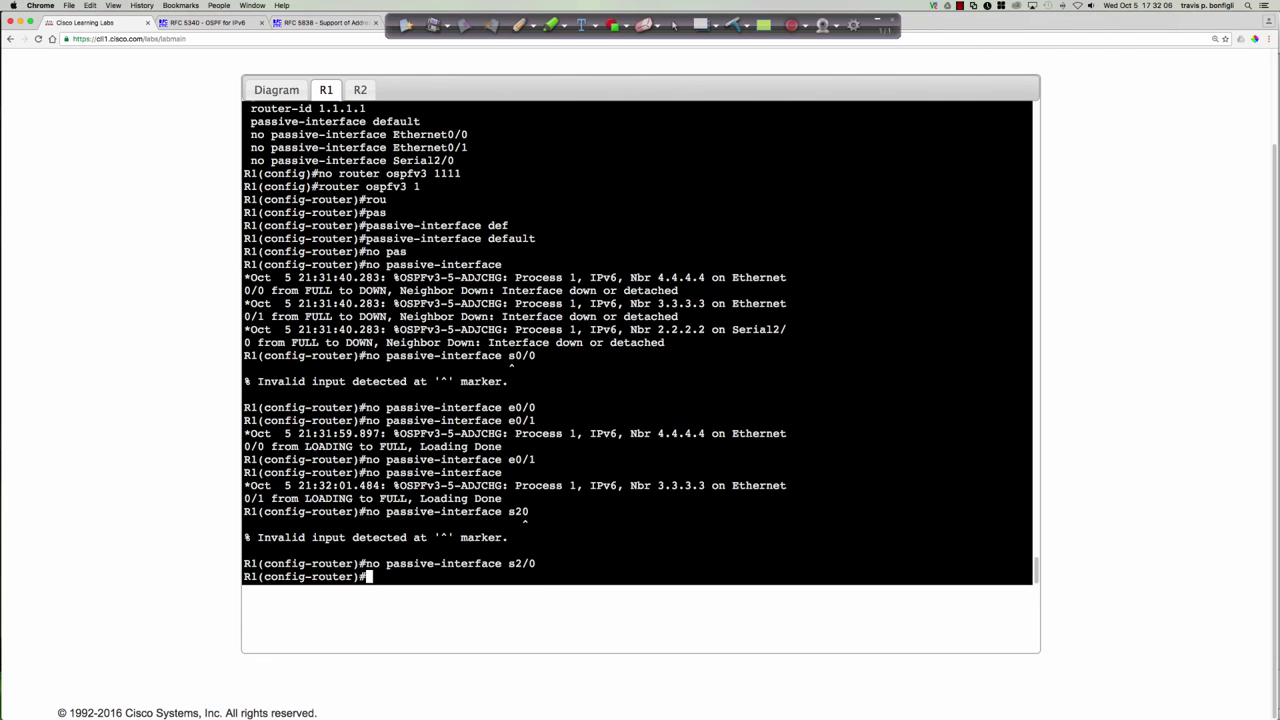
# Check R1's console for the OSPFv3 adjacency message concerning Serial2/0
pyautogui.press('Return')
pyautogui.press('Return')
pyautogui.press('Return')
pyautogui.press('Return')
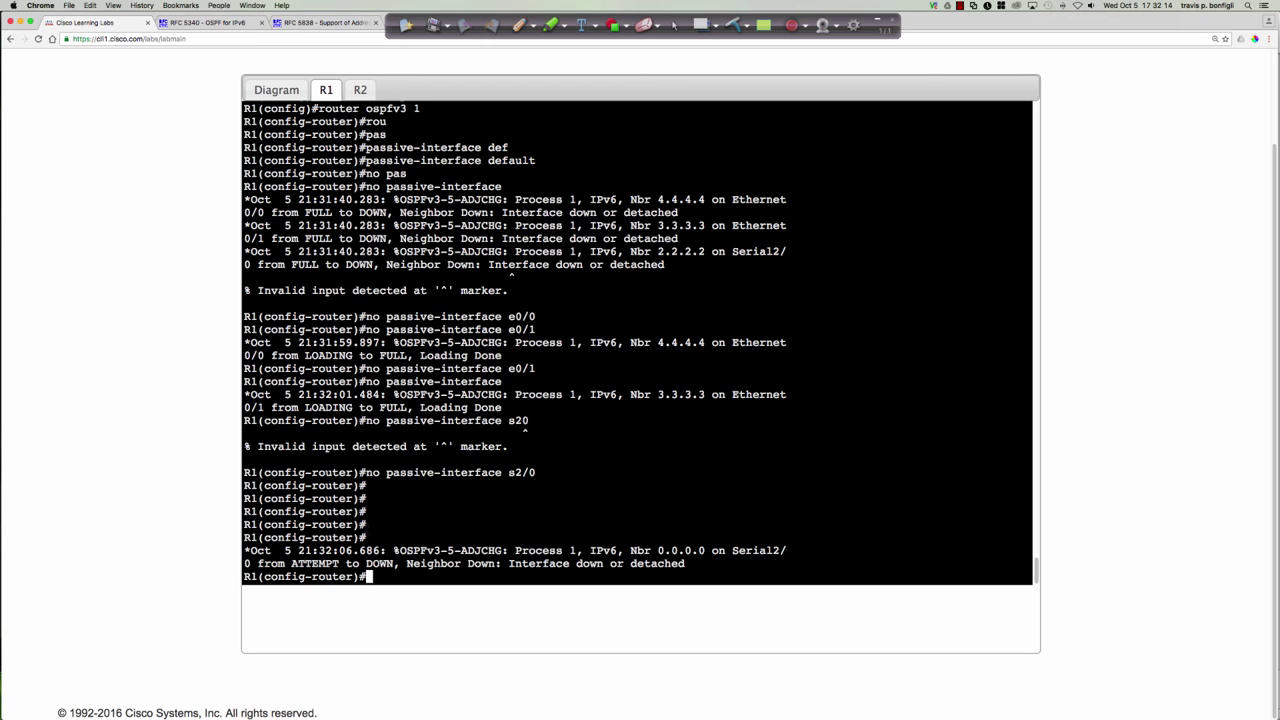
pyautogui.moveTo(257, 563); pyautogui.dragTo(406, 564)
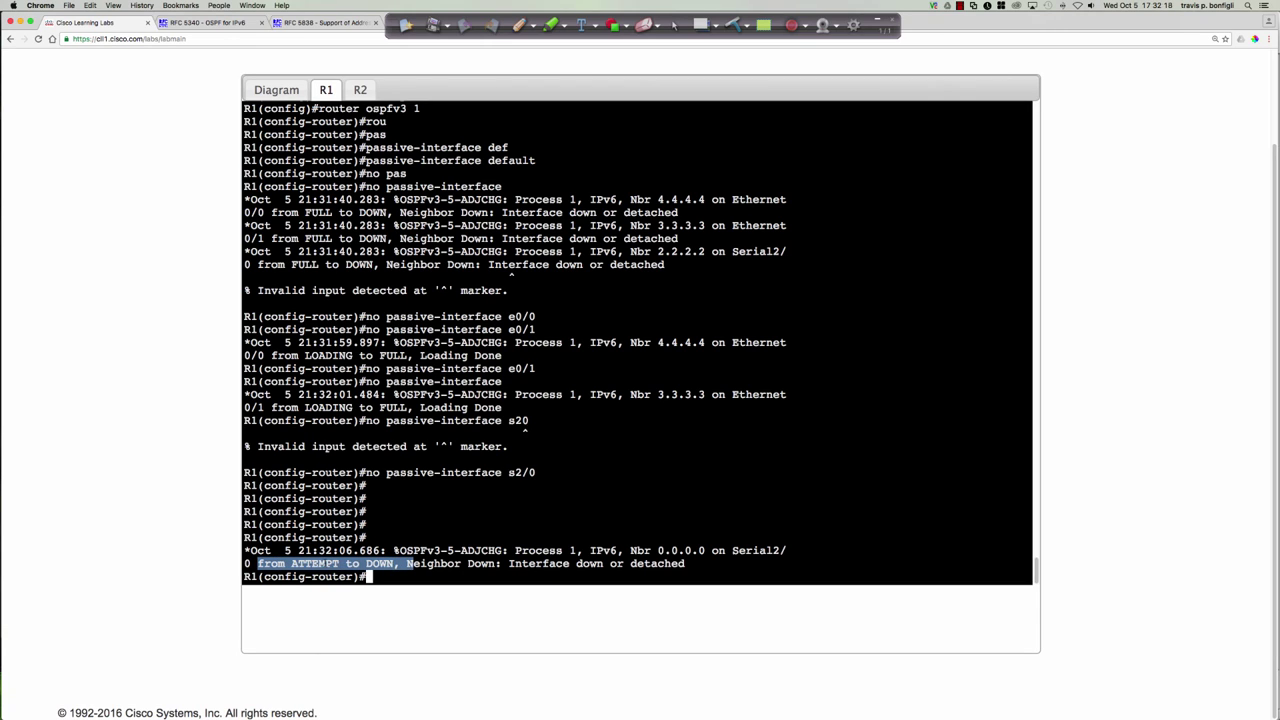
pyautogui.click(843, 555)
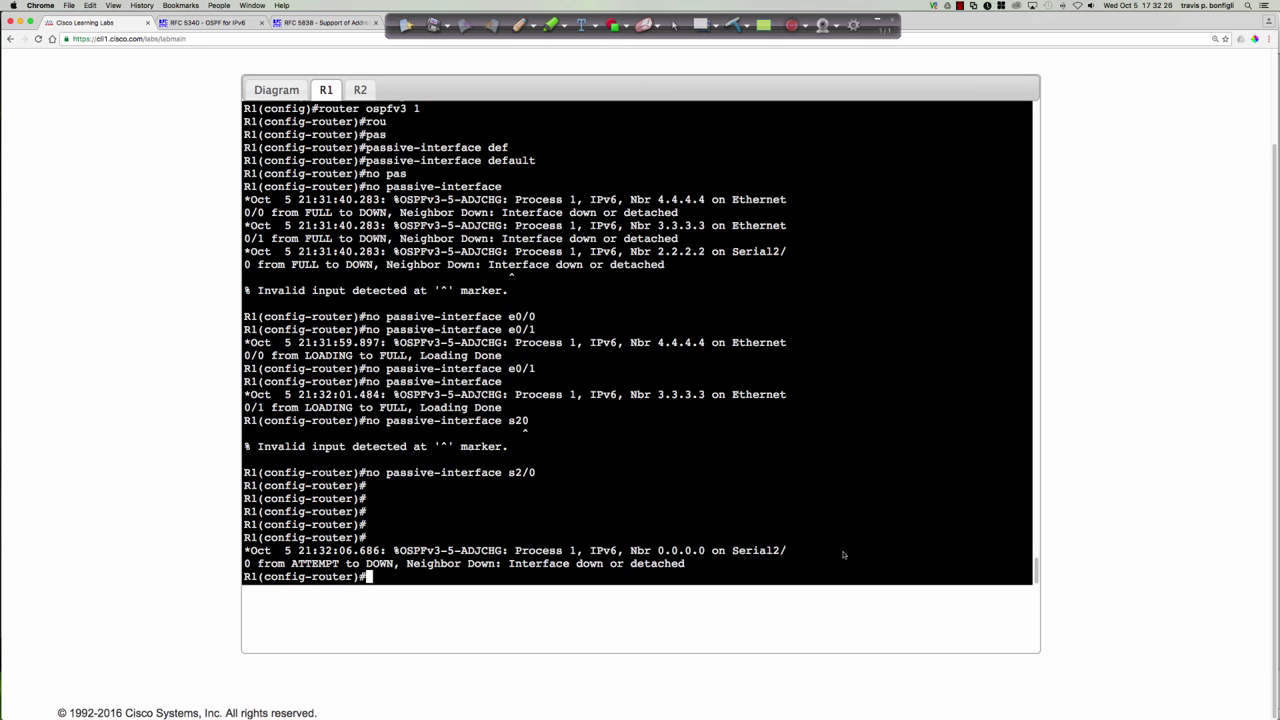
# Display the router section of R1's running configuration and compare it with the earlier ipv6 router ospf 1 configuration
pyautogui.write('do sh run | sec rou')
pyautogui.write('ter')
pyautogui.press('Return')
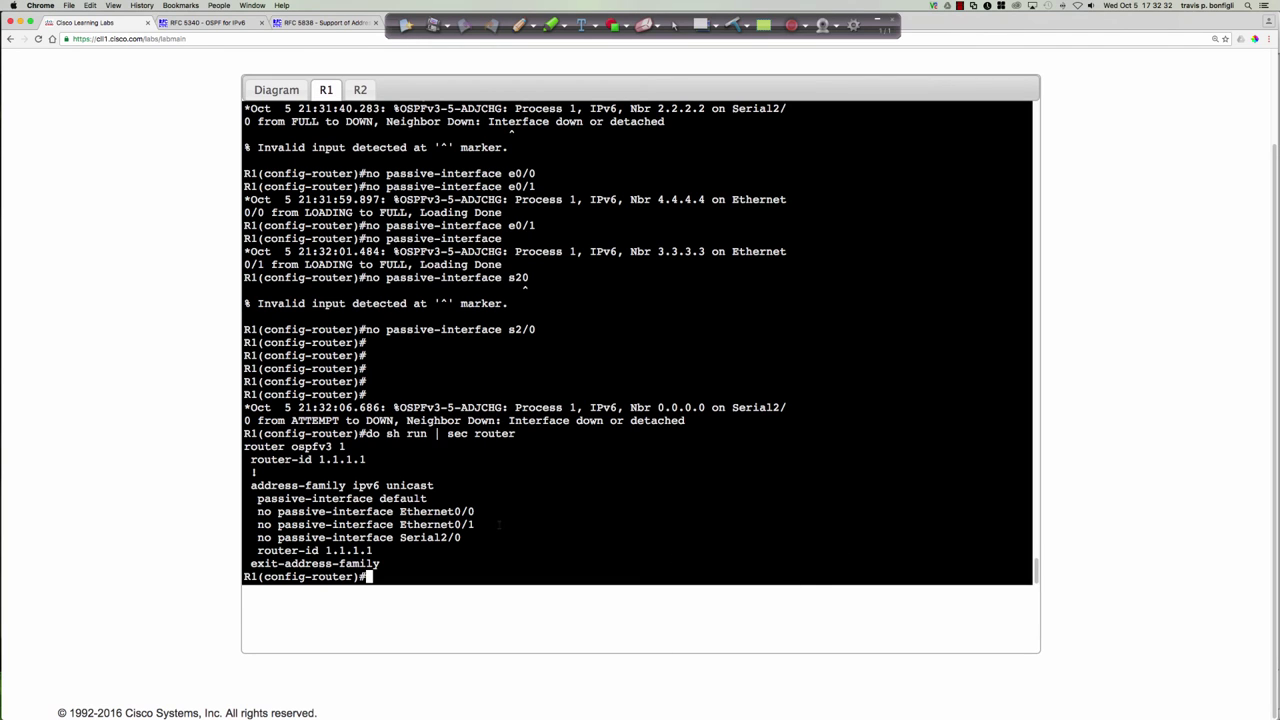
pyautogui.scroll(10, 381, 362)
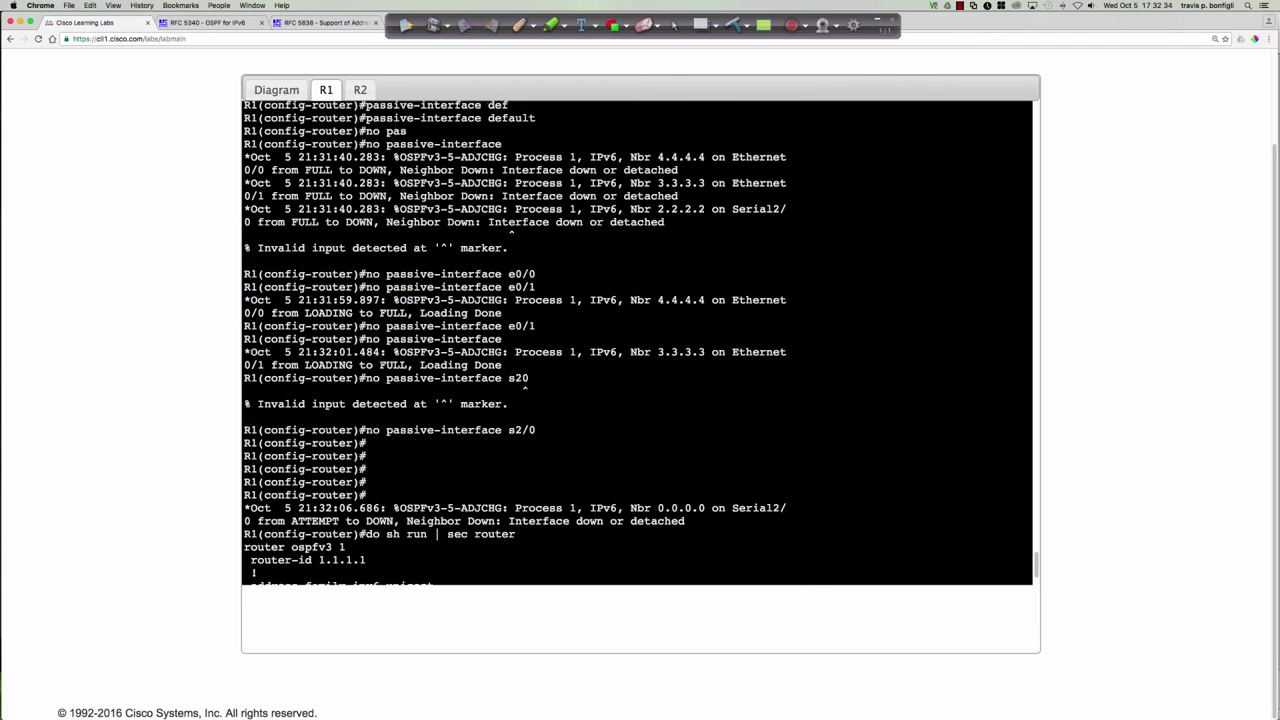
pyautogui.scroll(2, 376, 295)
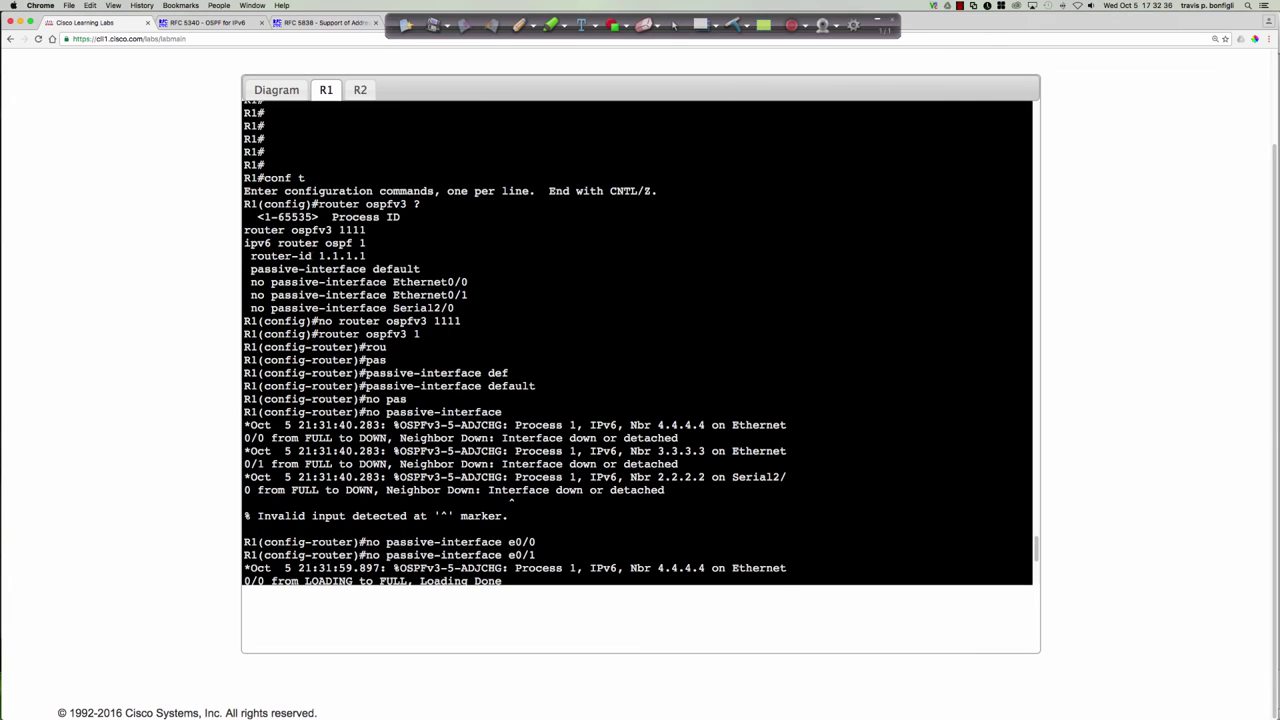
pyautogui.moveTo(245, 243); pyautogui.dragTo(480, 309)
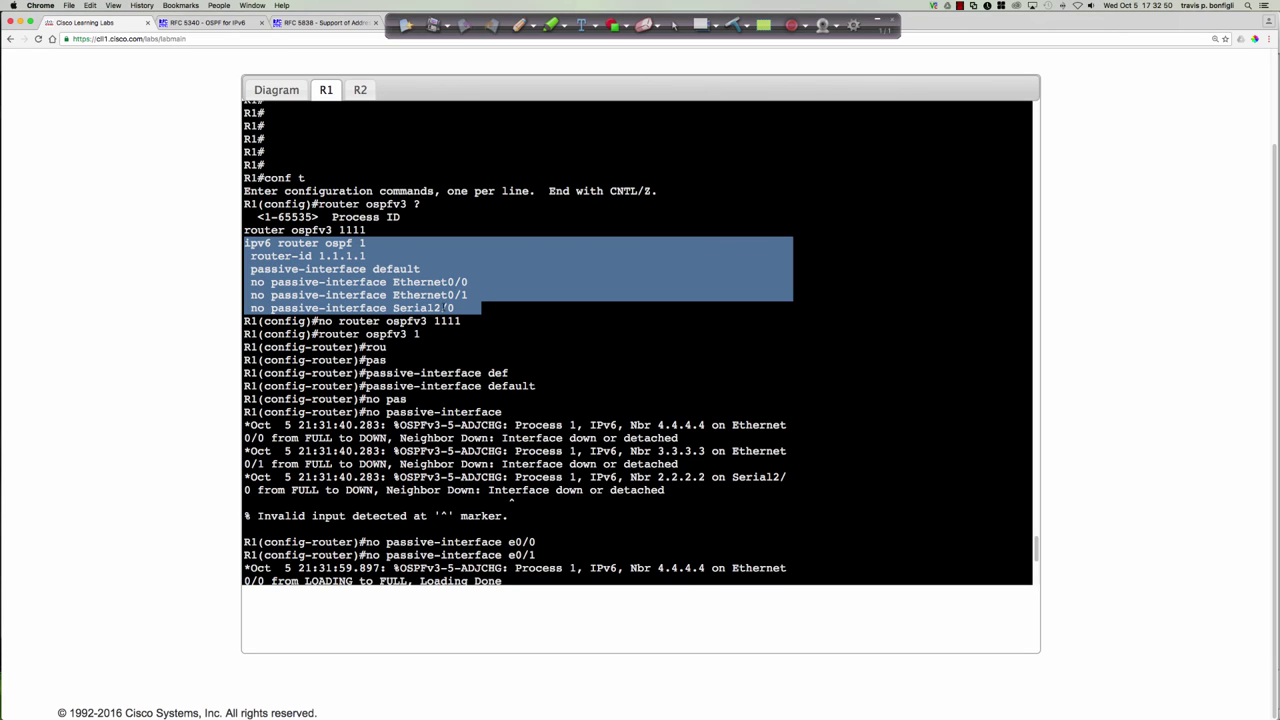
pyautogui.scroll(-10, 445, 308)
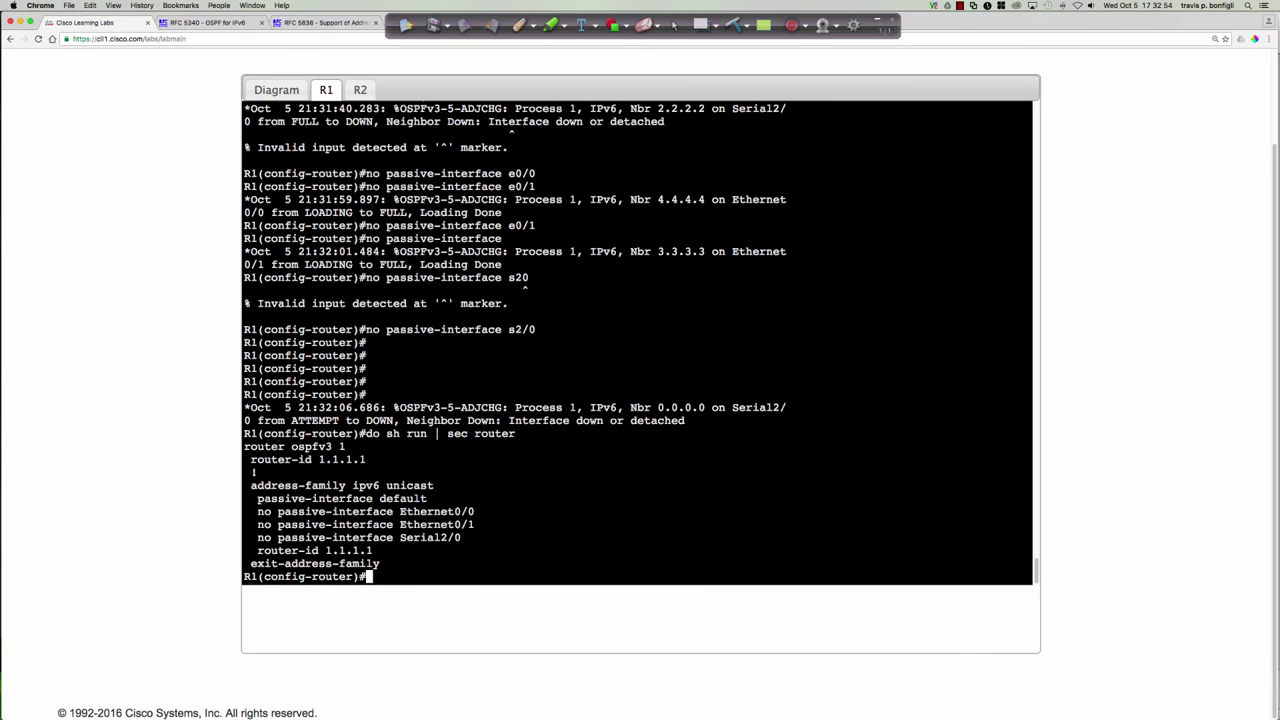
pyautogui.moveTo(246, 446); pyautogui.dragTo(515, 564)
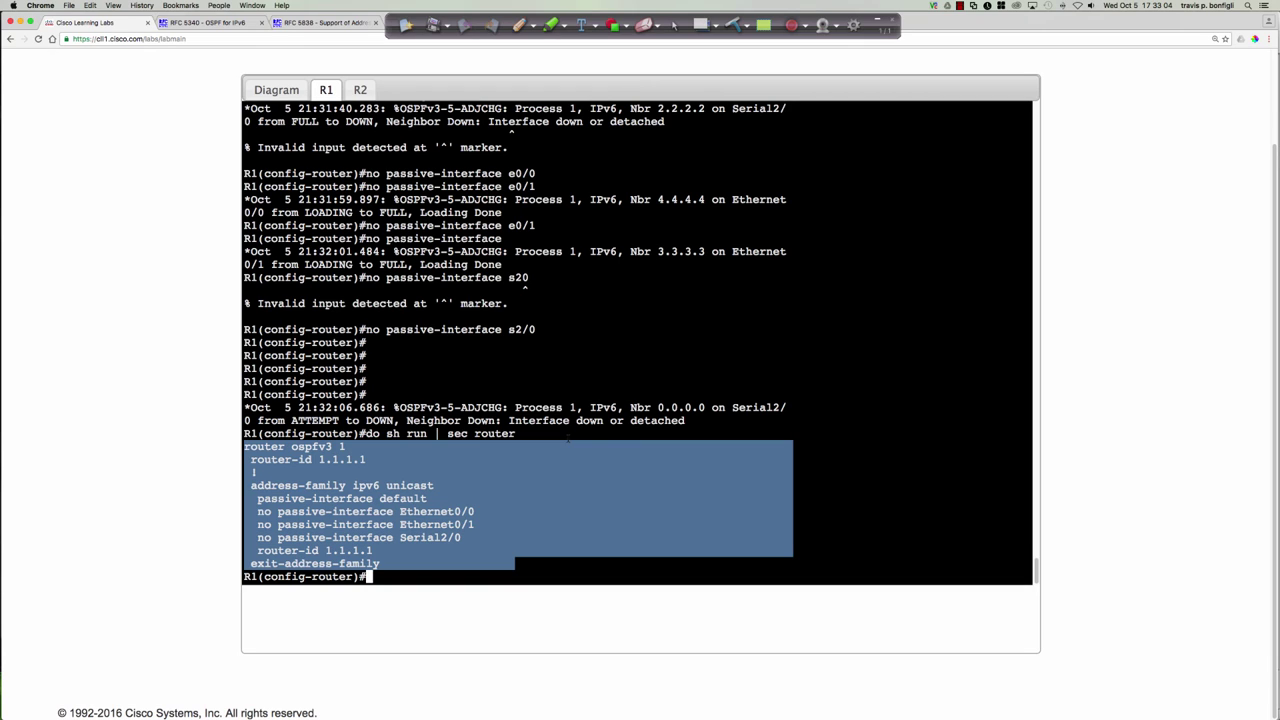
pyautogui.click(608, 434)
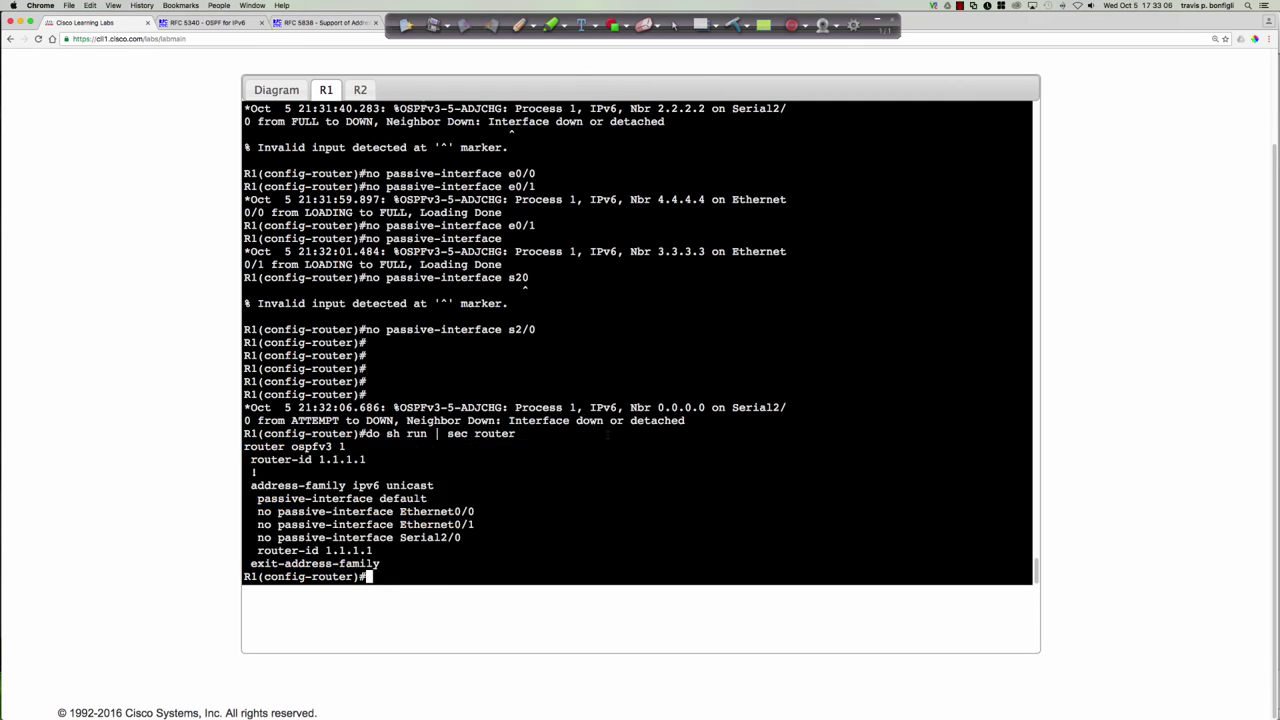
# List R1's OSPFv3 neighbors and its IPv6 routes learned through OSPF
pyautogui.write('do sh ip')
pyautogui.press('BackSpace')
pyautogui.write('v6 ospf neigh')
pyautogui.press('Return')
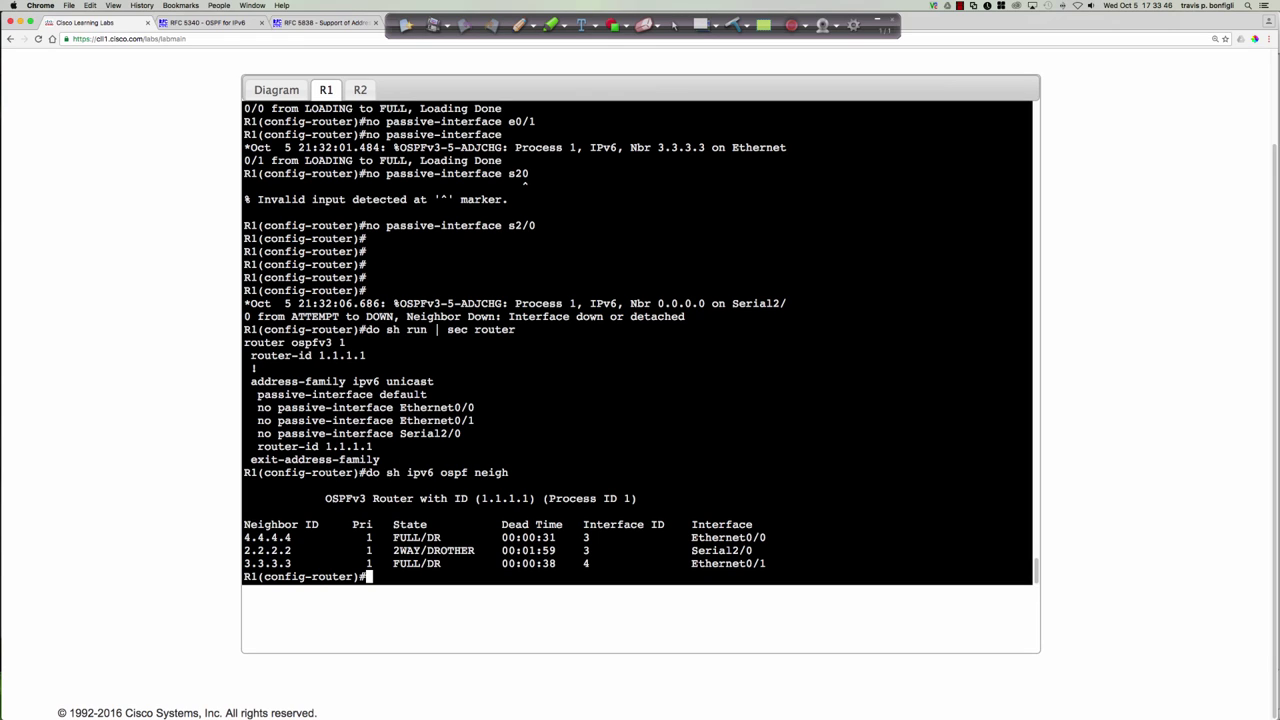
pyautogui.write('do sh ipv6 route ospf')
pyautogui.press('Return')
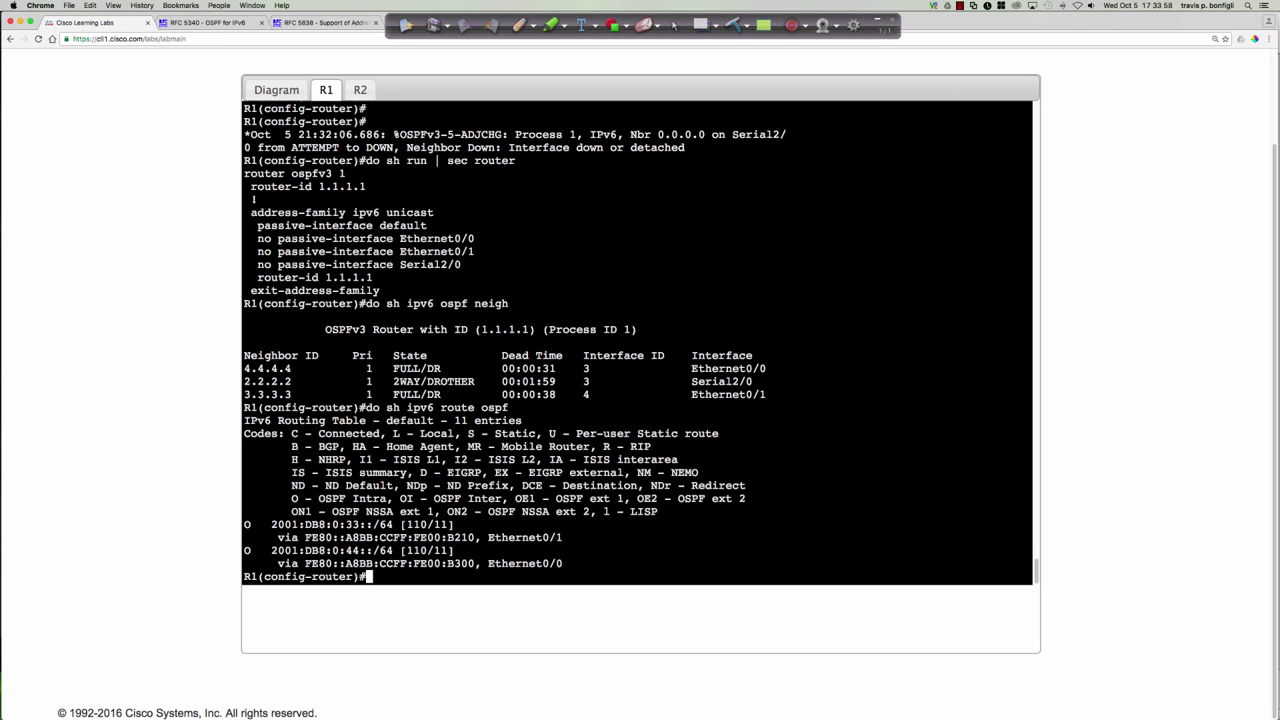
pyautogui.press('Up')
pyautogui.press('Up')
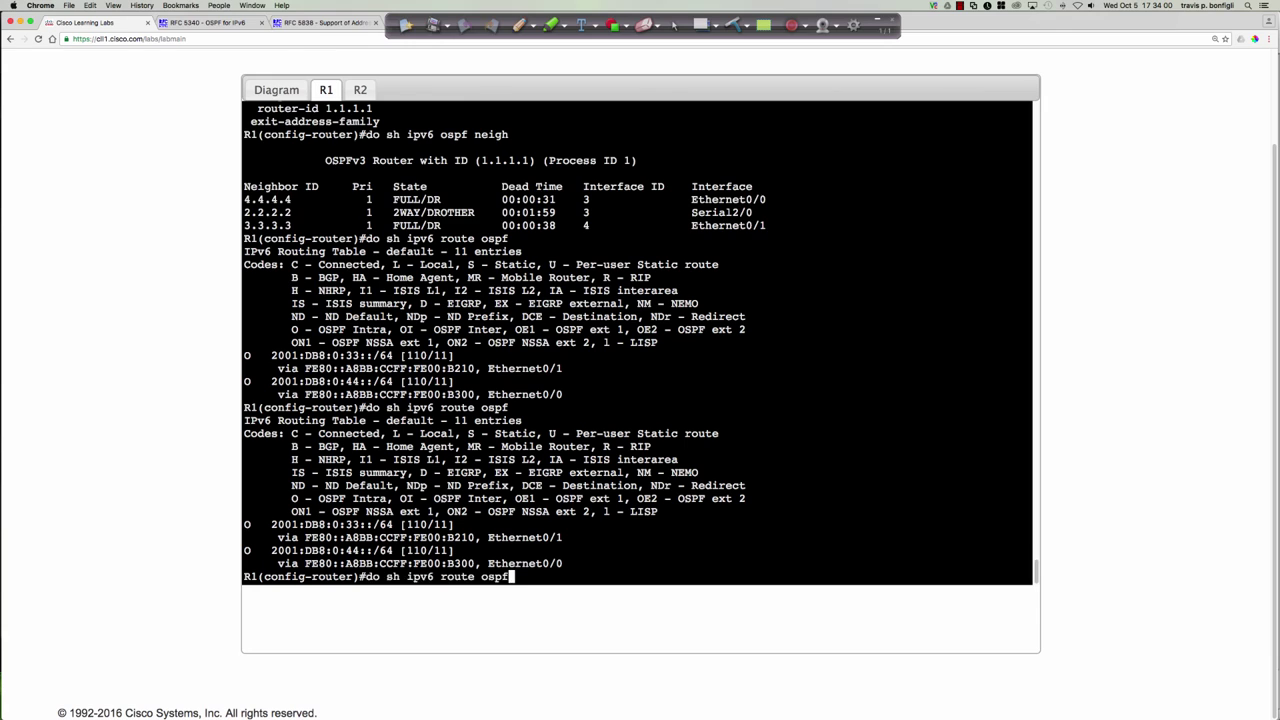
pyautogui.press('Return')
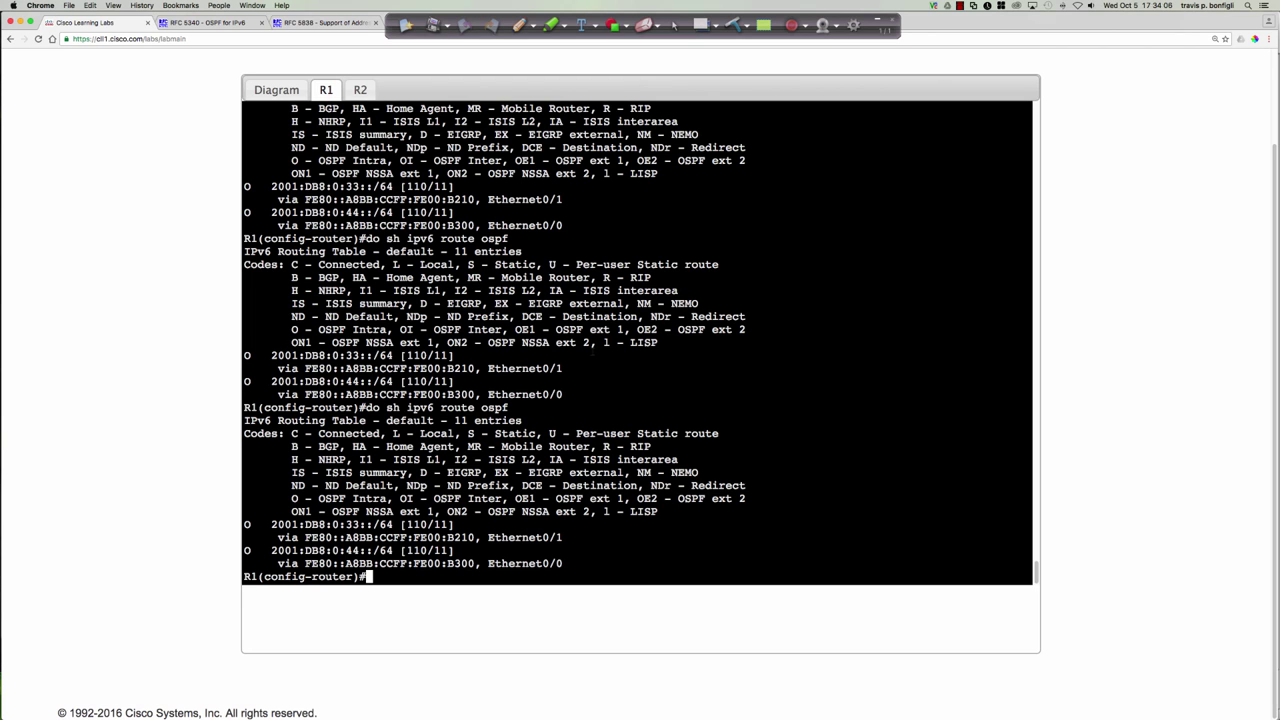
# Switch to R2's console and list its OSPFv3 neighbors
pyautogui.click(360, 90)
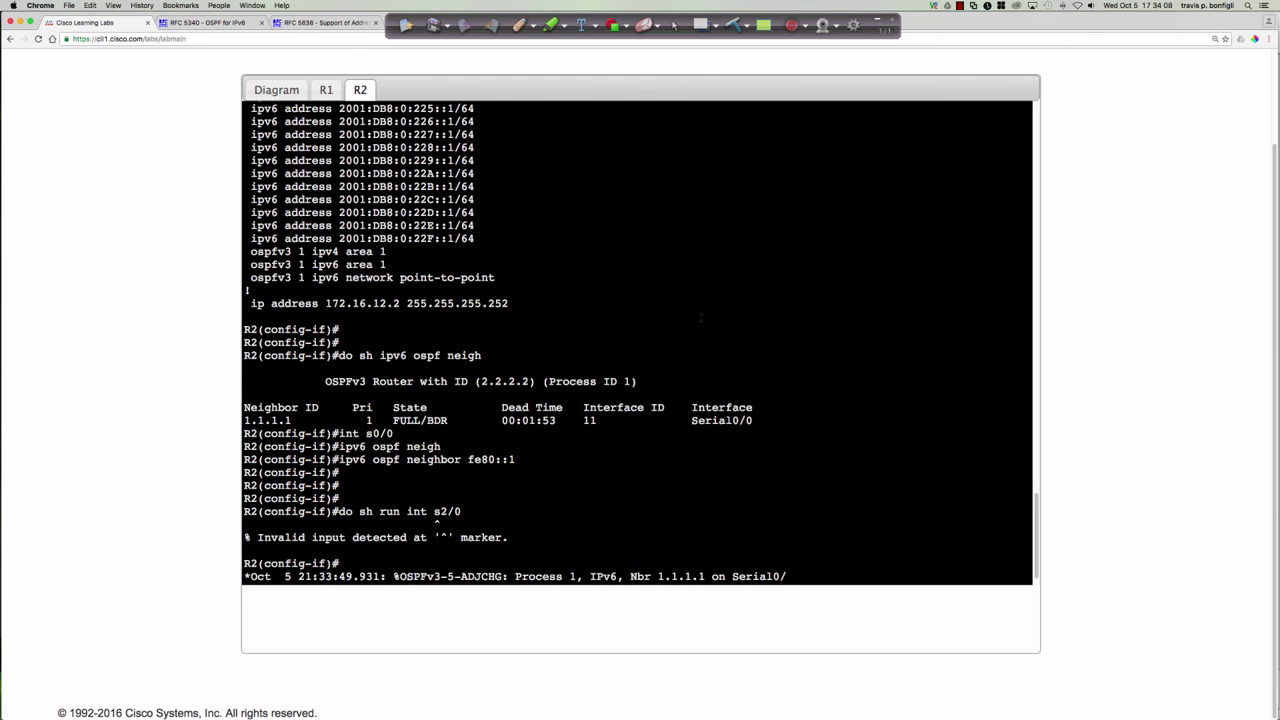
pyautogui.press('Return')
pyautogui.press('Return')
pyautogui.press('Return')
pyautogui.press('Return')
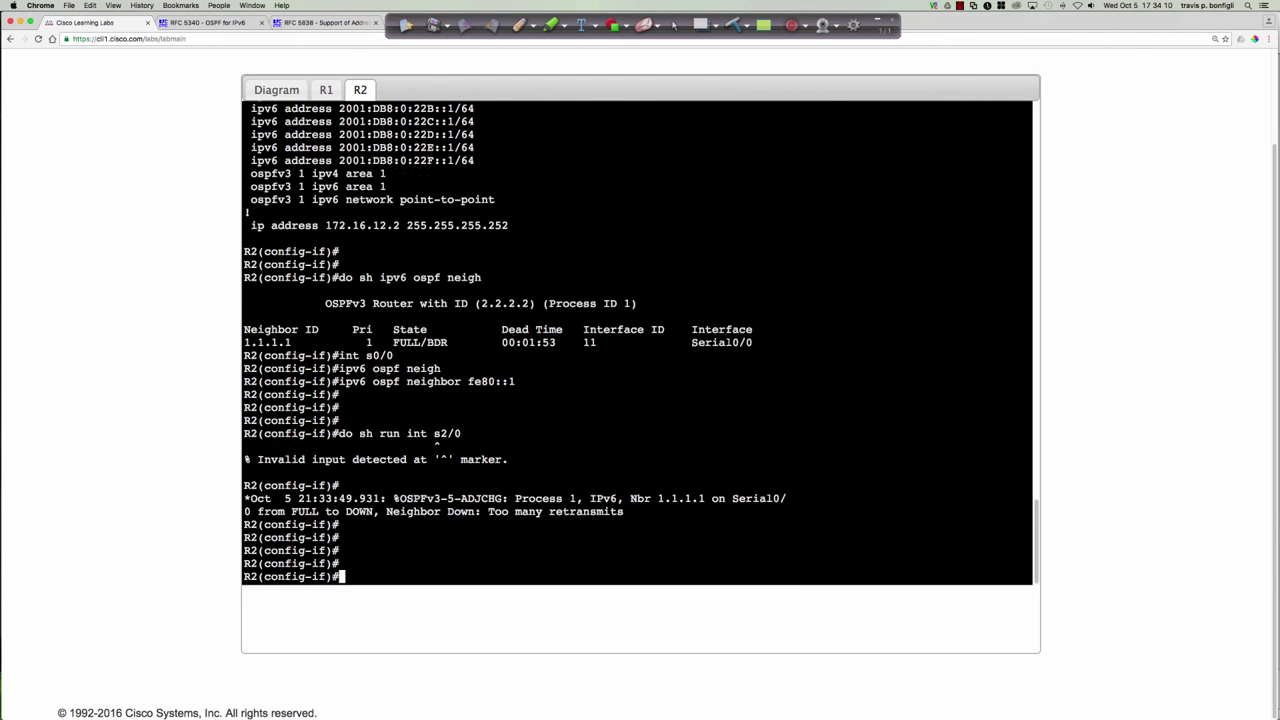
pyautogui.write('do sh ipv6 ospf neigh')
pyautogui.press('Return')
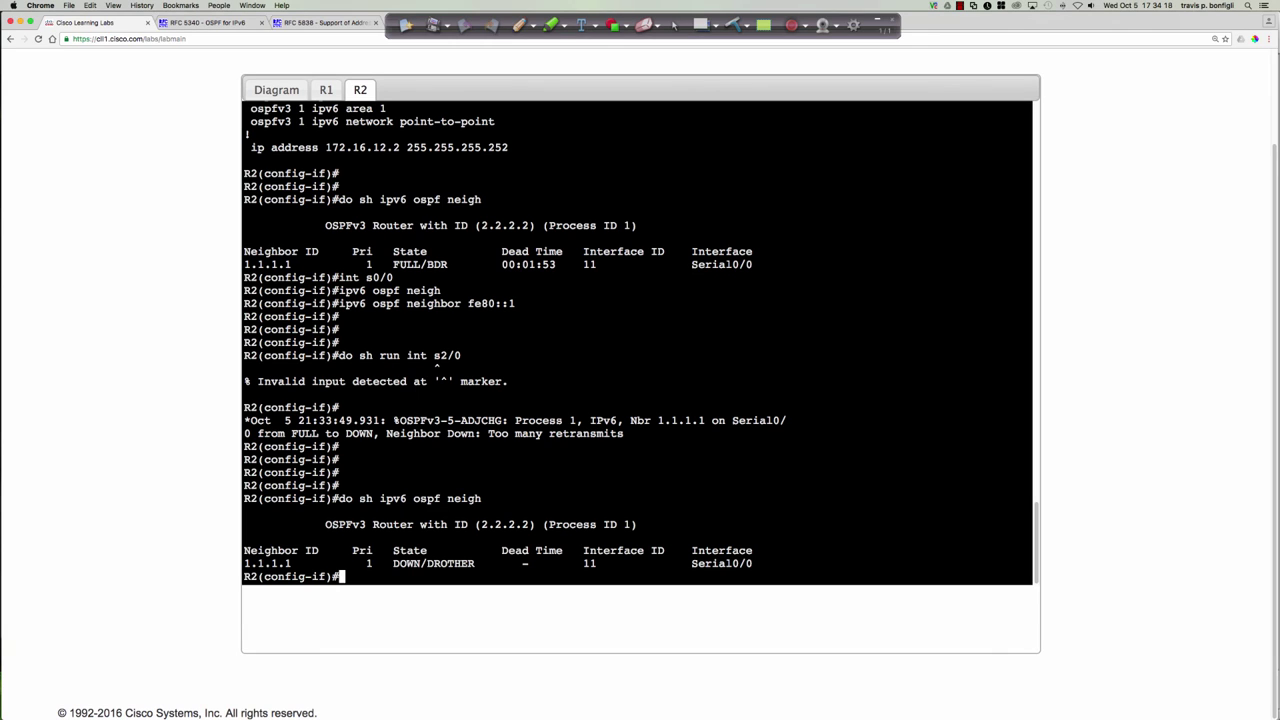
# Reset interface s0/0 on R2 by shutting it down and re-enabling it
pyautogui.write('int s0/0')
pyautogui.press('Return')
pyautogui.write('shut')
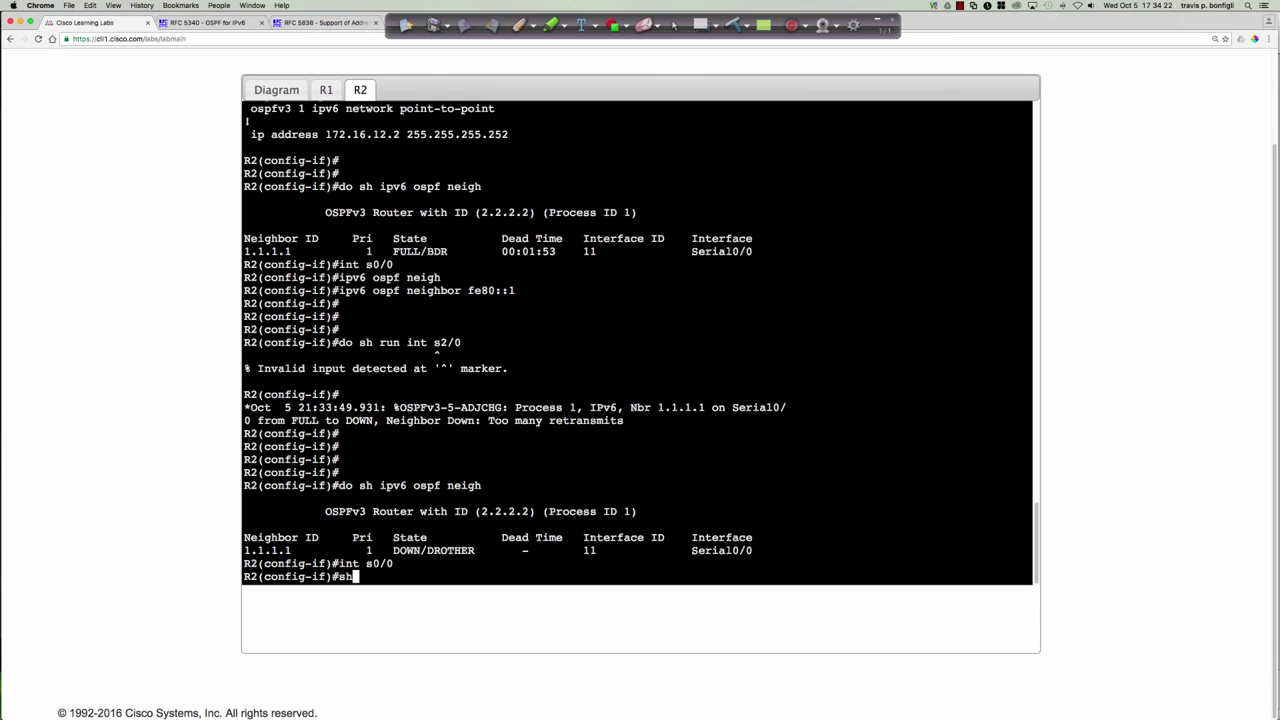
pyautogui.press('Return')
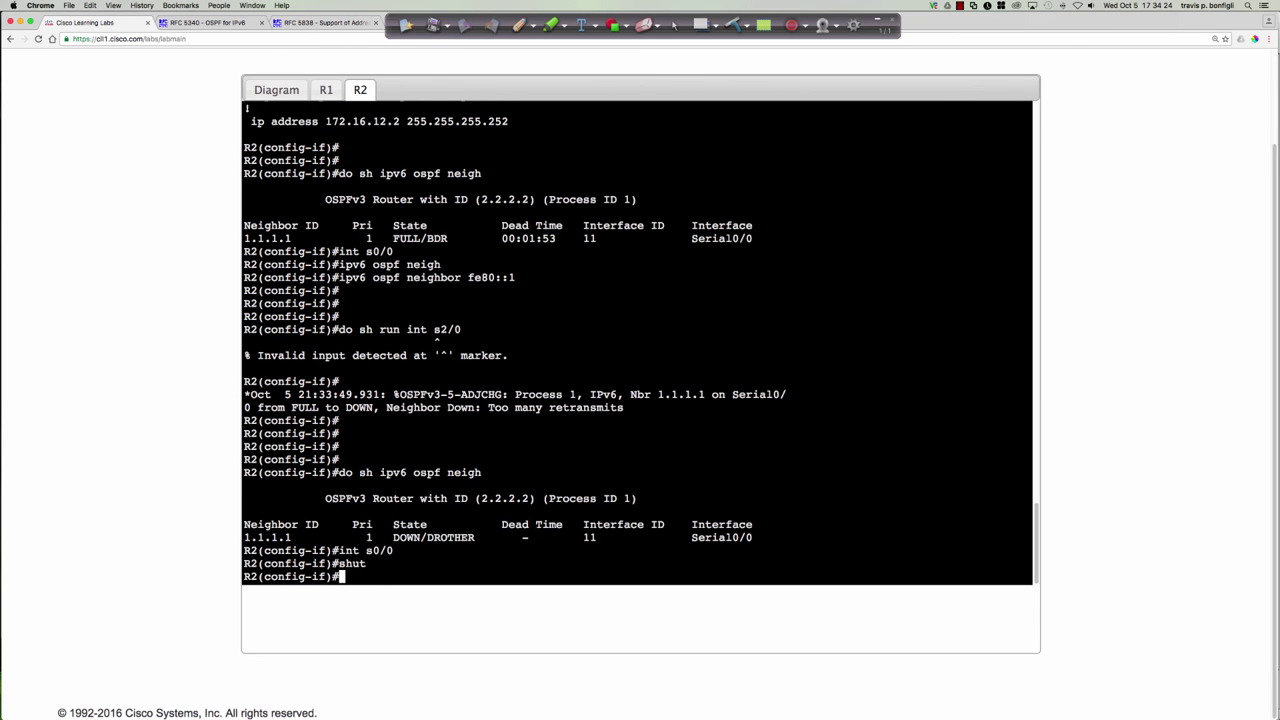
pyautogui.press('Return')
pyautogui.press('Return')
pyautogui.press('Return')
pyautogui.press('Return')
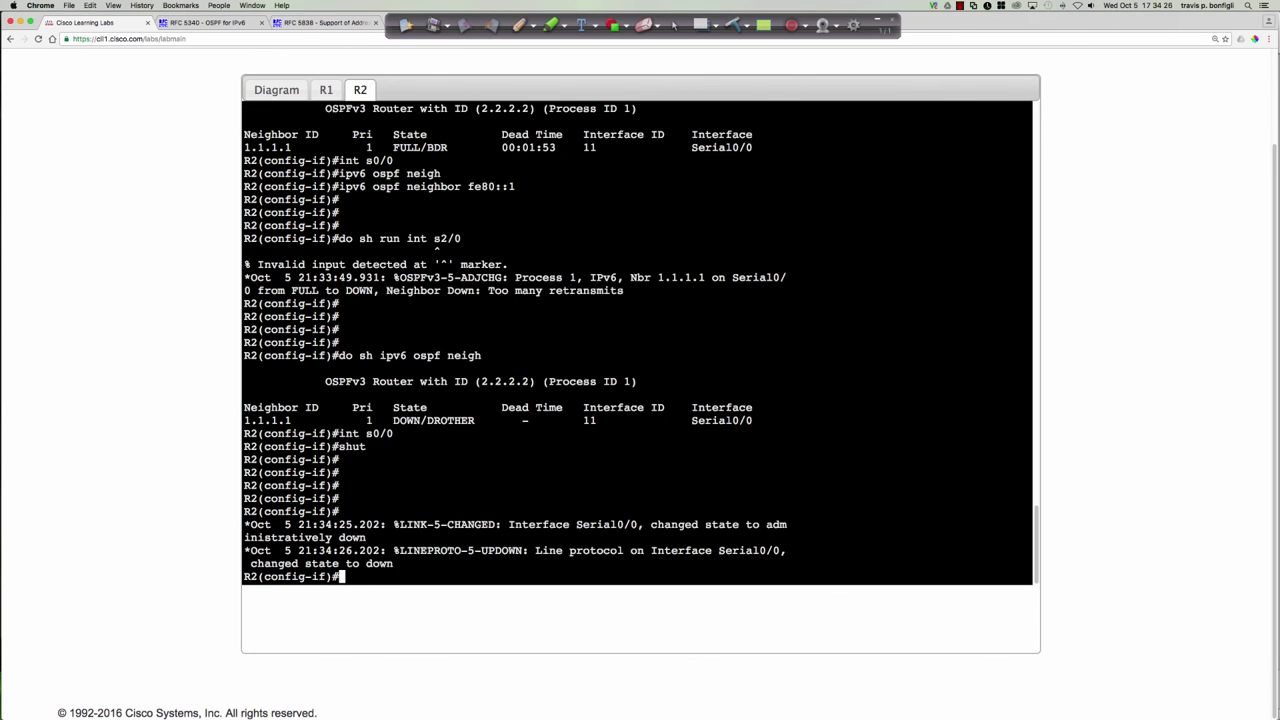
pyautogui.write('no shut')
pyautogui.press('Return')
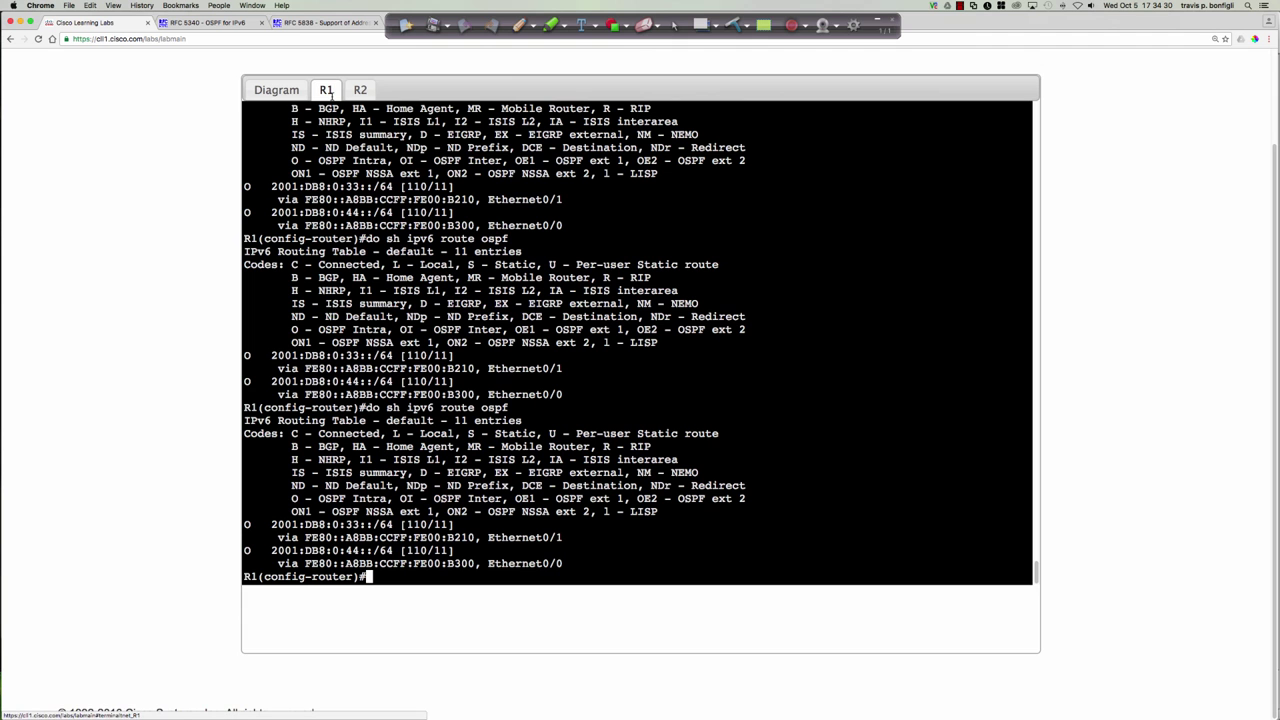
# Check R1's console for adjacency messages, and list R2's OSPFv3 neighbors again
pyautogui.press('Up')
pyautogui.press('Return')
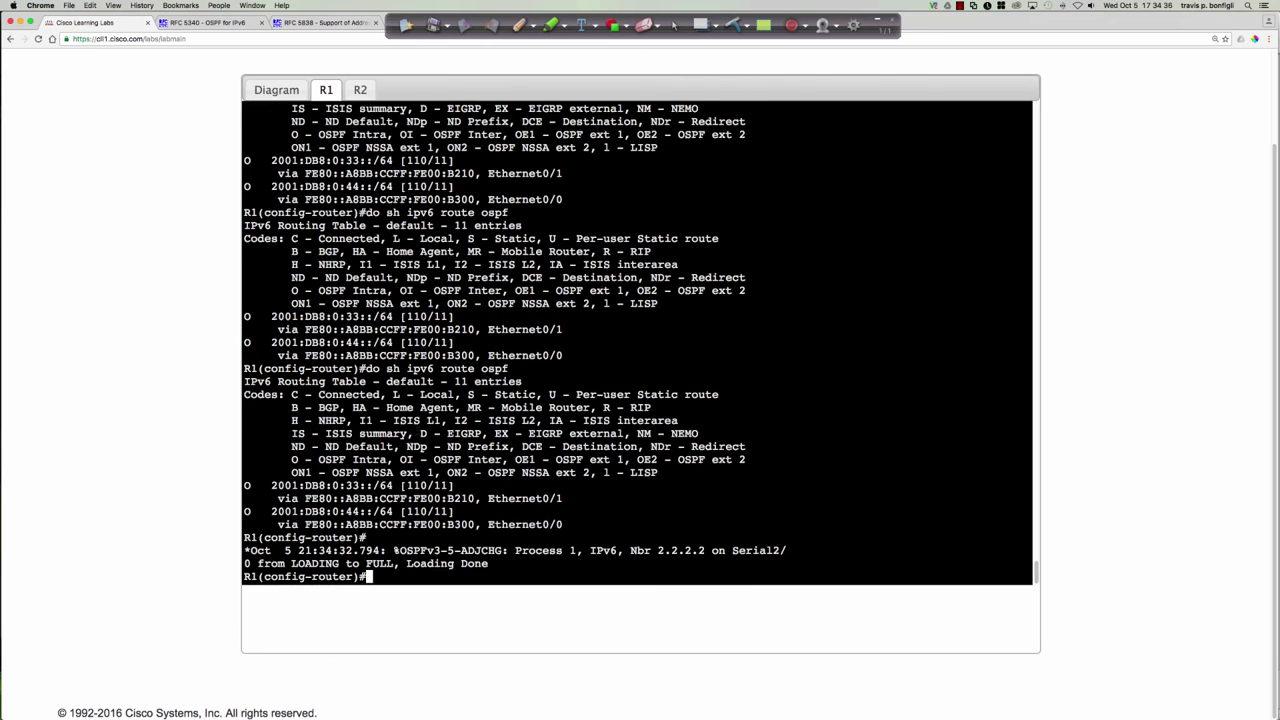
pyautogui.click(368, 86)
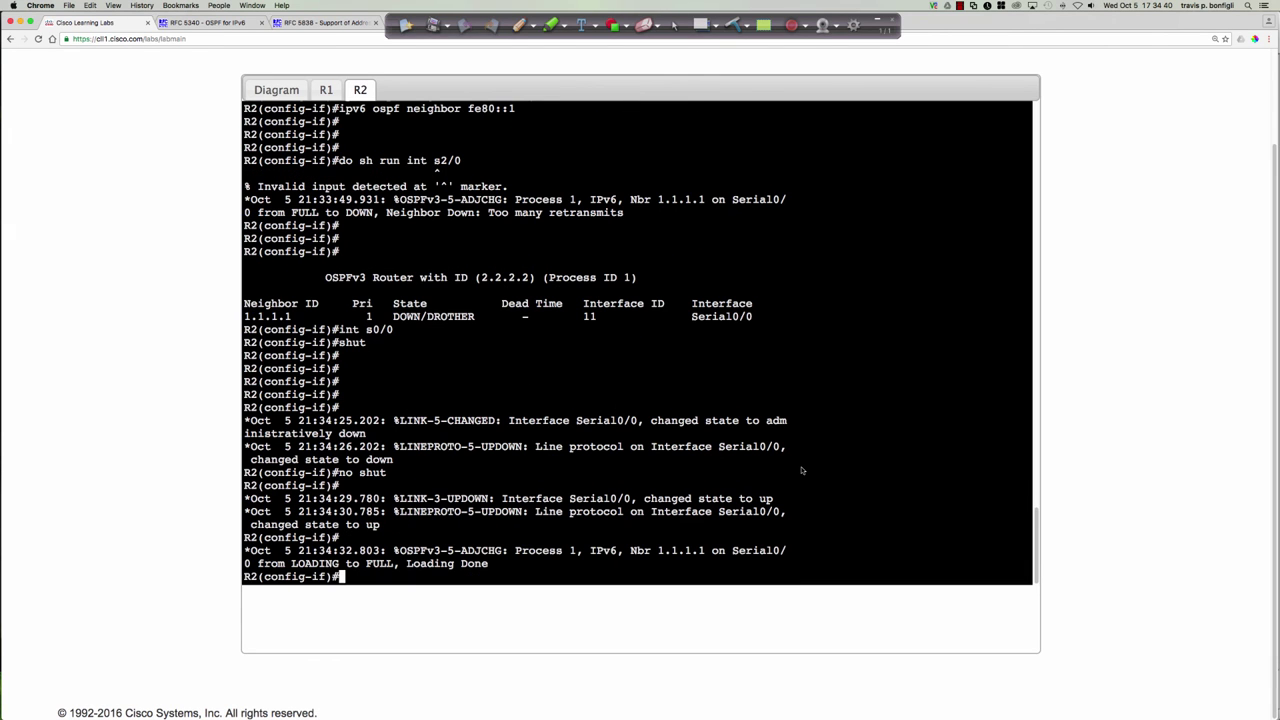
pyautogui.write('do sh ipv6 ospf neigh')
pyautogui.press('Return')
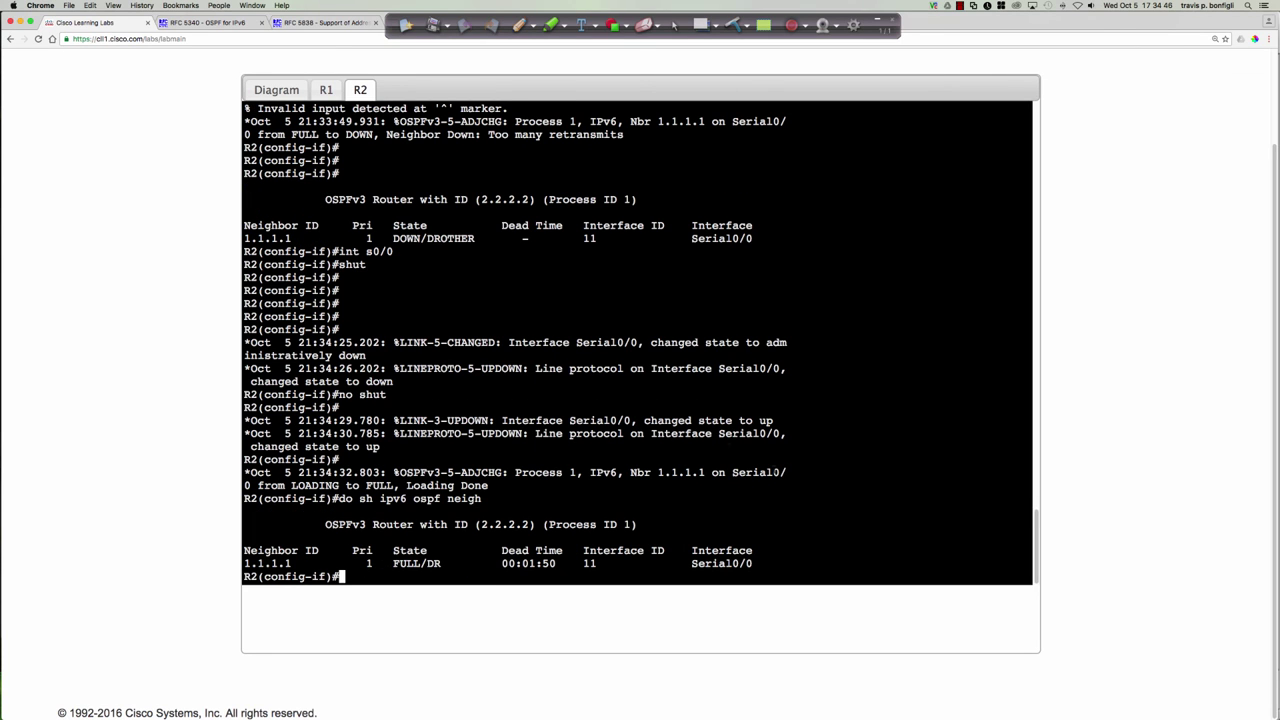
# Return to R1's console and display its IPv6 routes learned through OSPF
pyautogui.click(328, 92)
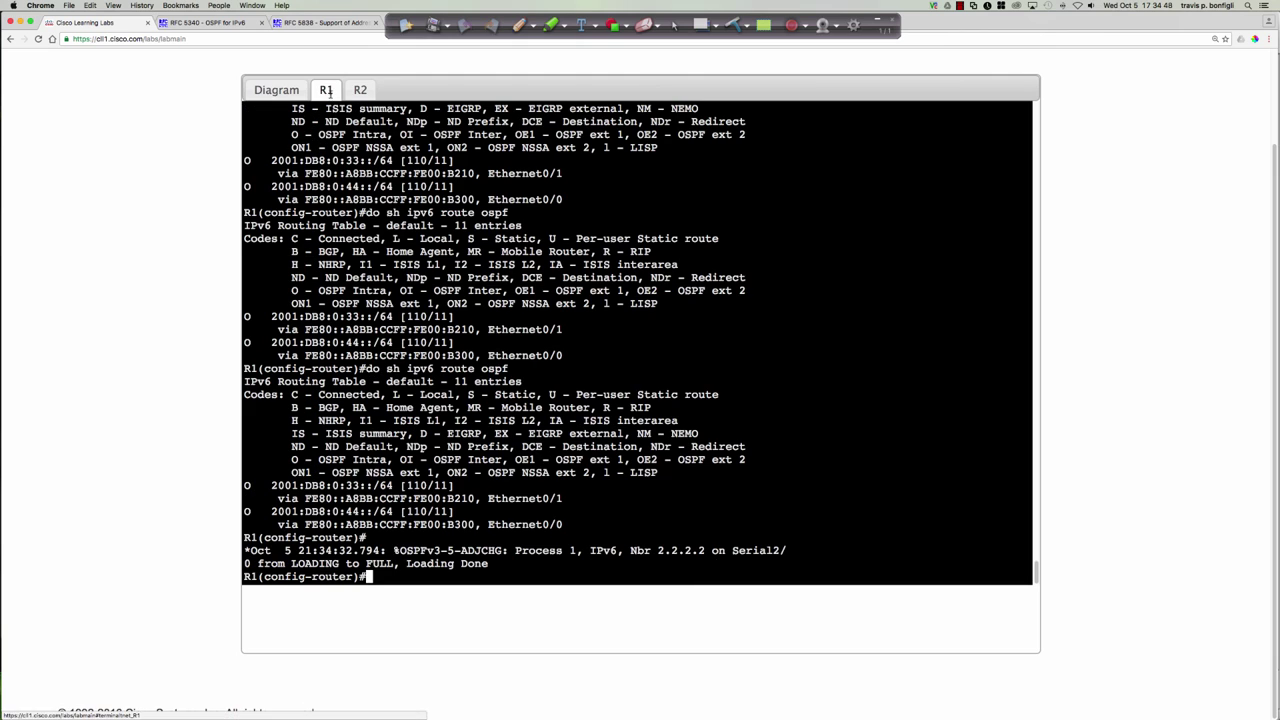
pyautogui.press('Return')
pyautogui.press('Return')
pyautogui.press('Return')
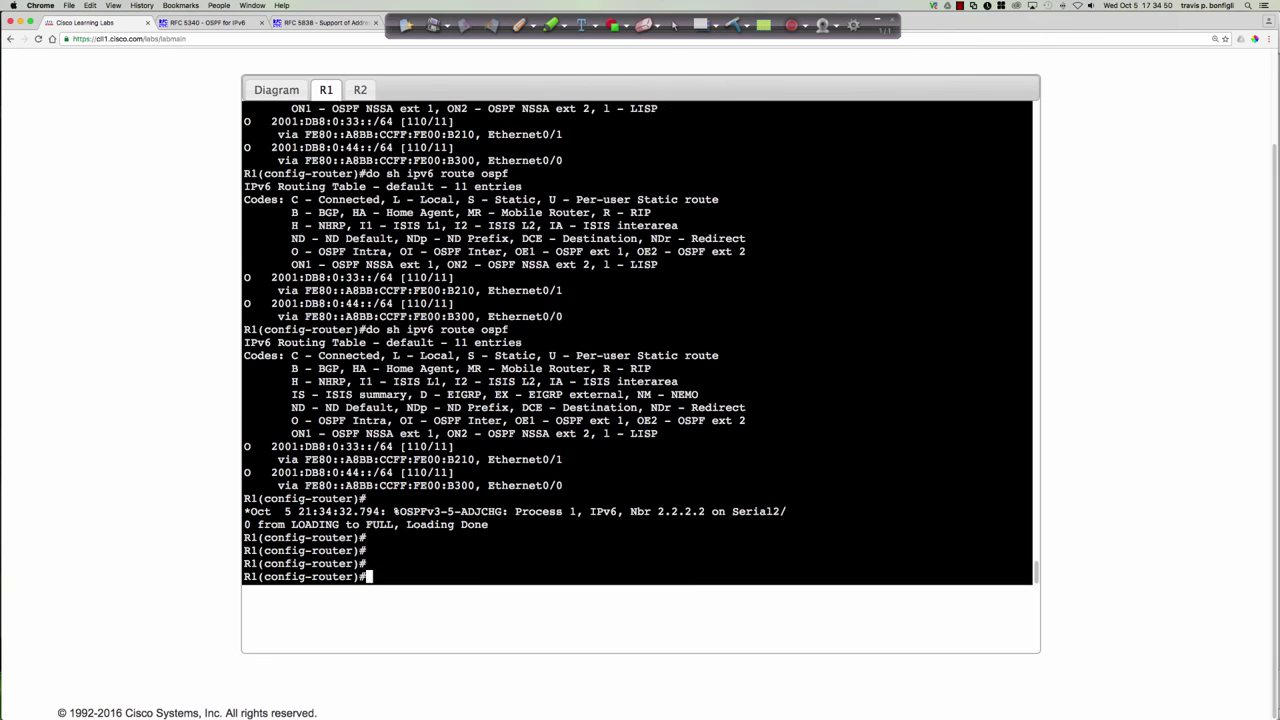
pyautogui.write('do sh ipv6 route ospf')
pyautogui.press('Return')
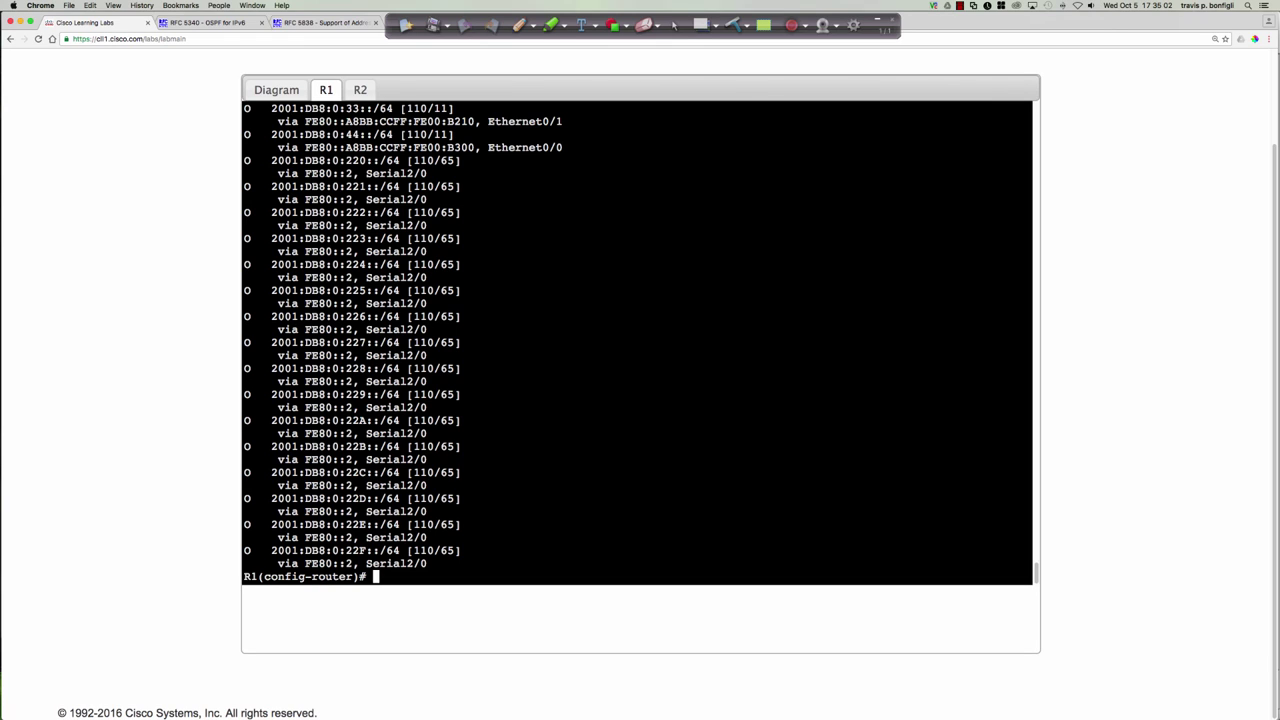
# Display R1's OSPFv3 link-state database and review the Area 0 inter-area prefix entries
pyautogui.write('do sh ipv6 ospf data')
pyautogui.press('Return')
pyautogui.press('space')
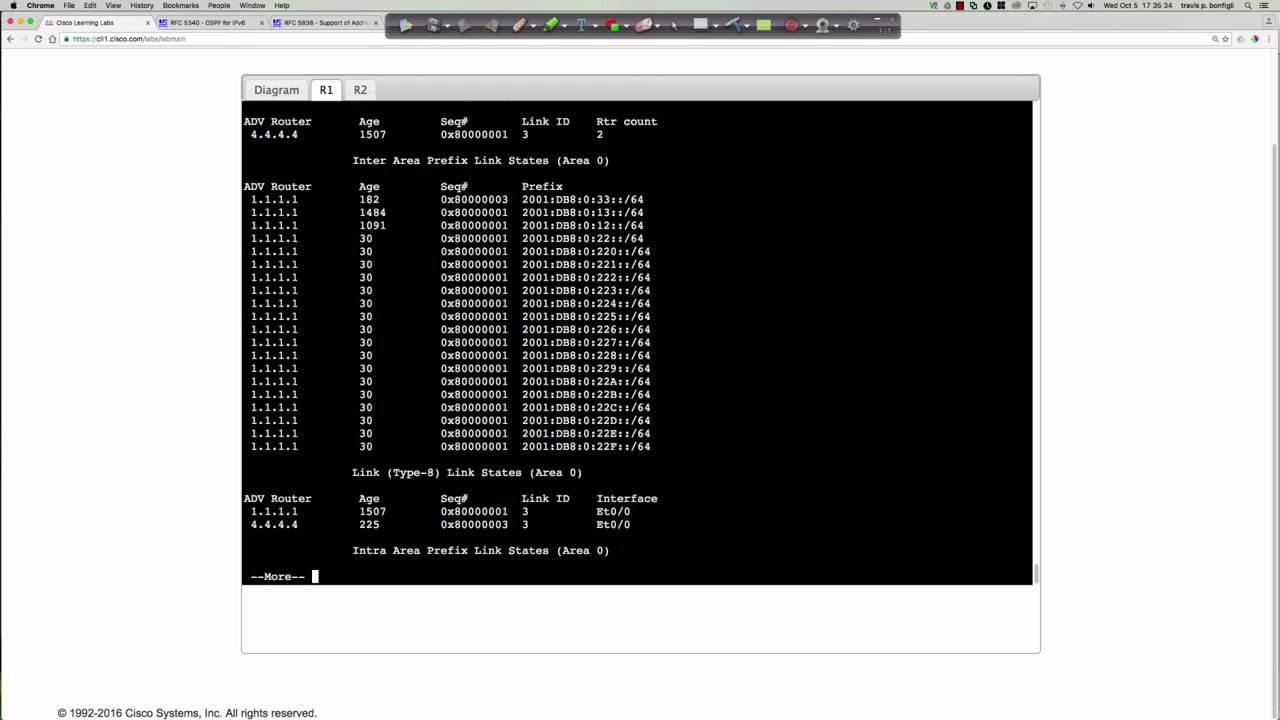
pyautogui.write('q')
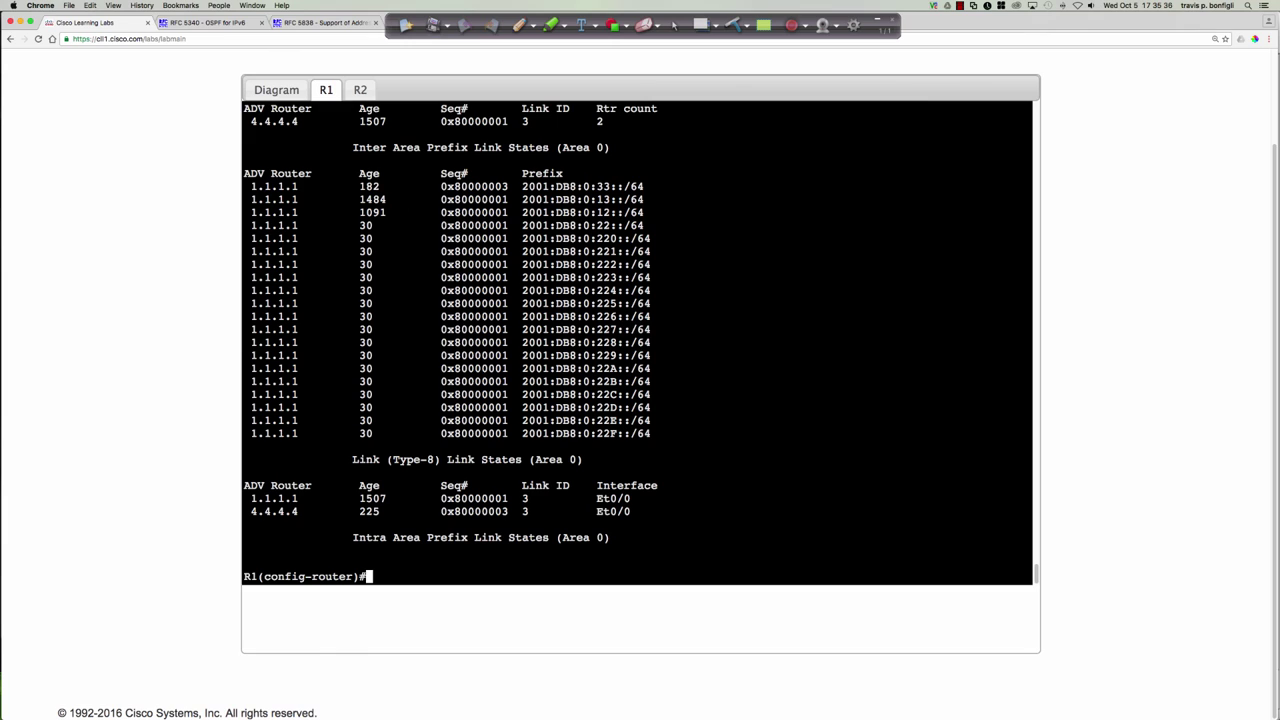
# Display the OSPF section of R1's running configuration and examine the interface area assignments
pyautogui.write('do sh run | oinc')
pyautogui.press('BackSpace')
pyautogui.press('BackSpace')
pyautogui.press('BackSpace')
pyautogui.press('BackSpace')
pyautogui.press('BackSpace')
pyautogui.write('inc')
pyautogui.press('BackSpace')
pyautogui.press('BackSpace')
pyautogui.press('BackSpace')
pyautogui.press('BackSpace')
pyautogui.write('sec ospf')
pyautogui.press('Return')
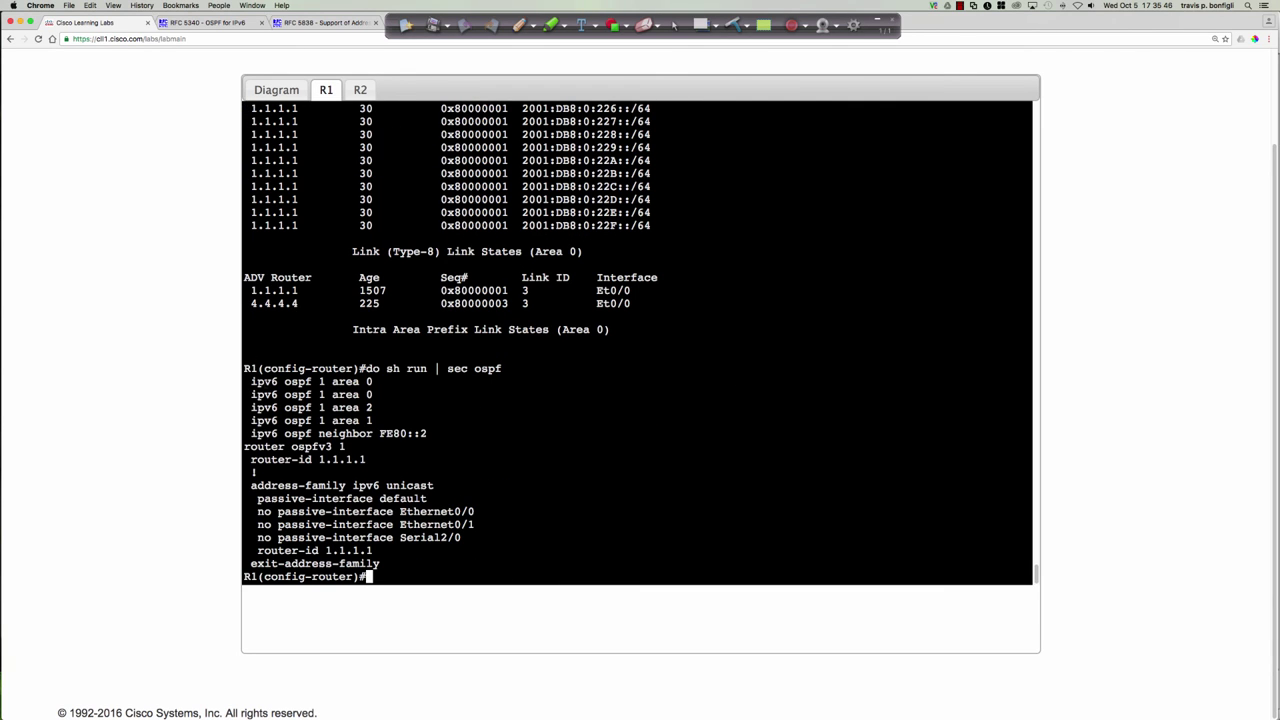
pyautogui.moveTo(244, 381); pyautogui.dragTo(393, 420)
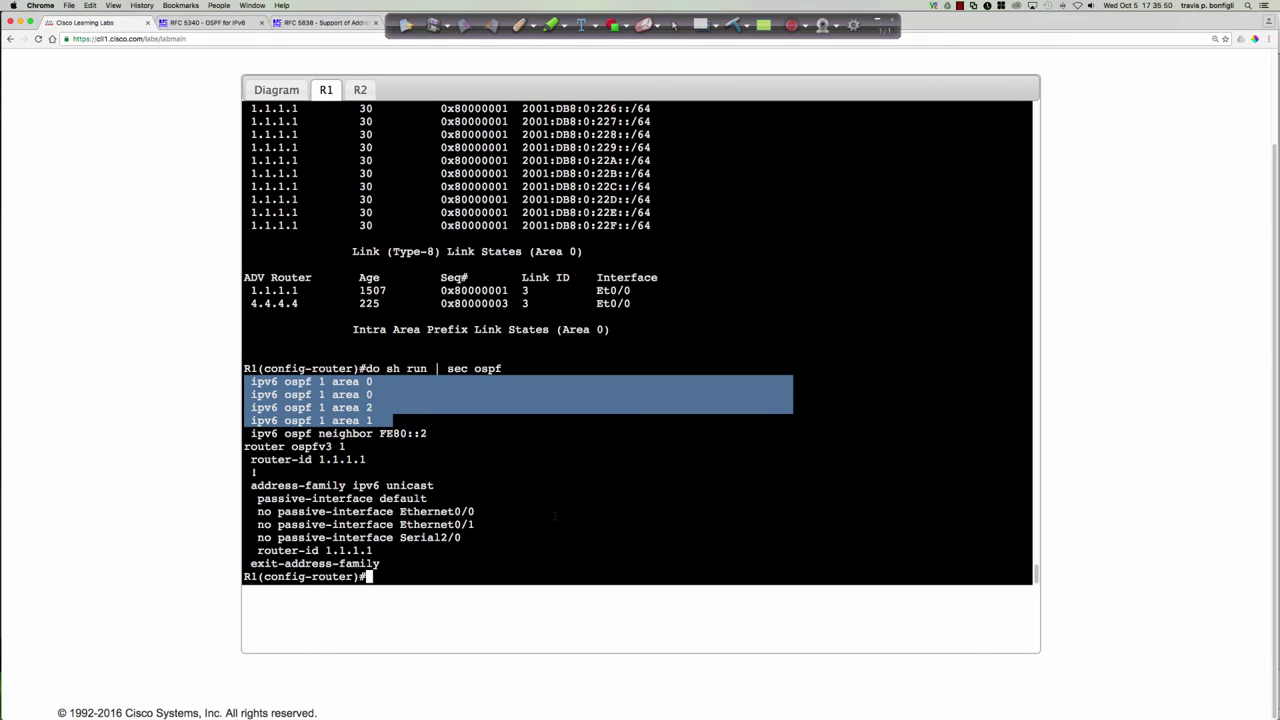
pyautogui.click(555, 516)
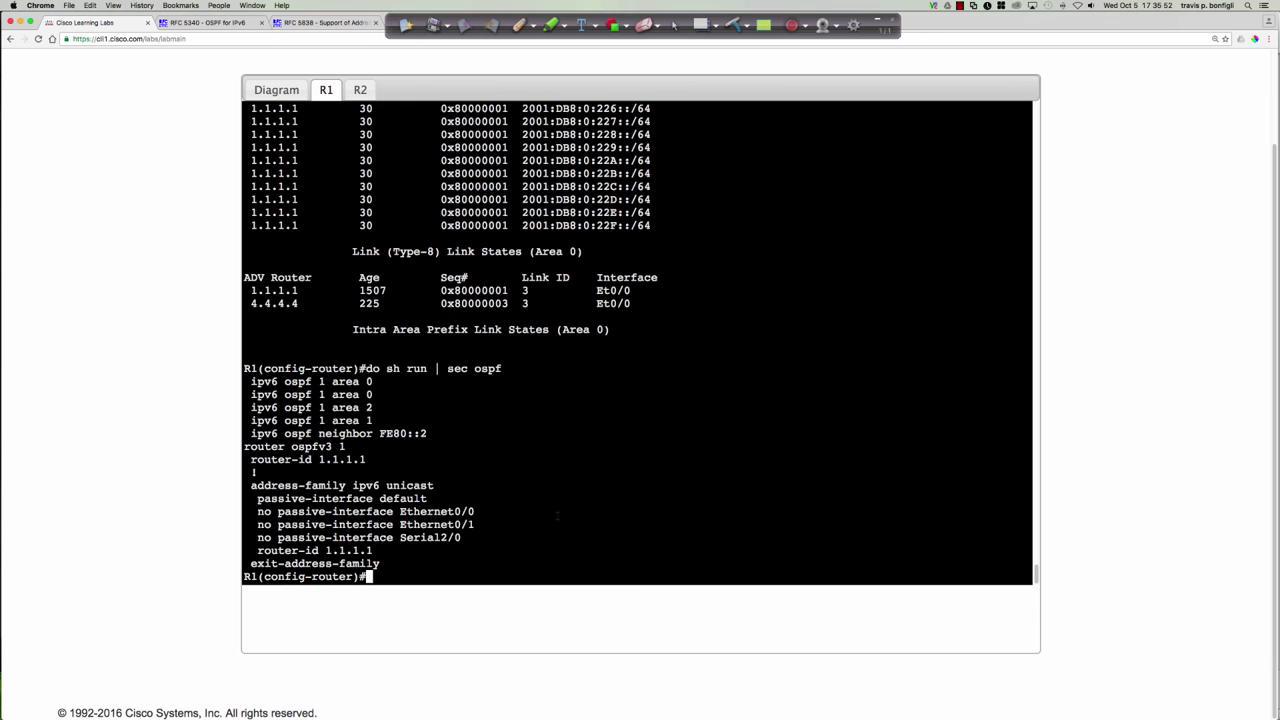
# List R1's OSPFv3 neighbors and display the brief summary of its OSPFv3 interfaces
pyautogui.write('do sh ipv6 ospf neigh')
pyautogui.press('Return')
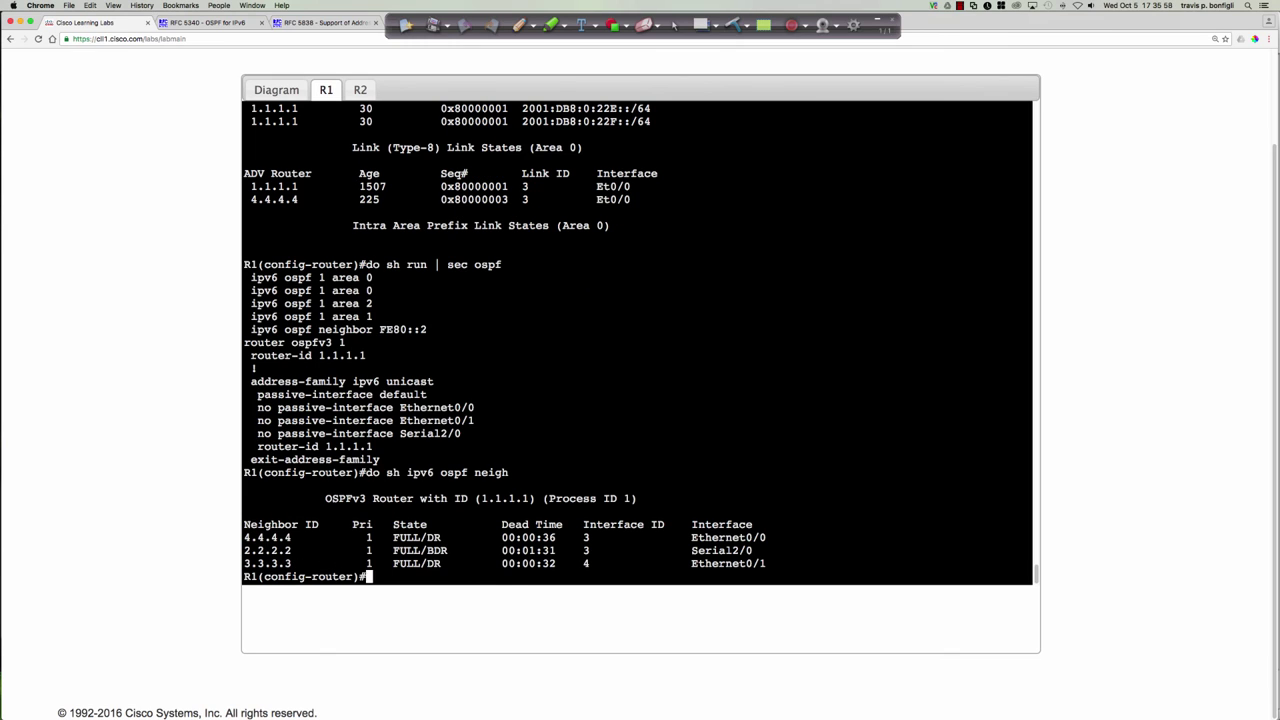
pyautogui.press('Up')
pyautogui.press('BackSpace')
pyautogui.press('BackSpace')
pyautogui.press('BackSpace')
pyautogui.press('BackSpace')
pyautogui.press('BackSpace')
pyautogui.write('int bri')
pyautogui.press('Return')
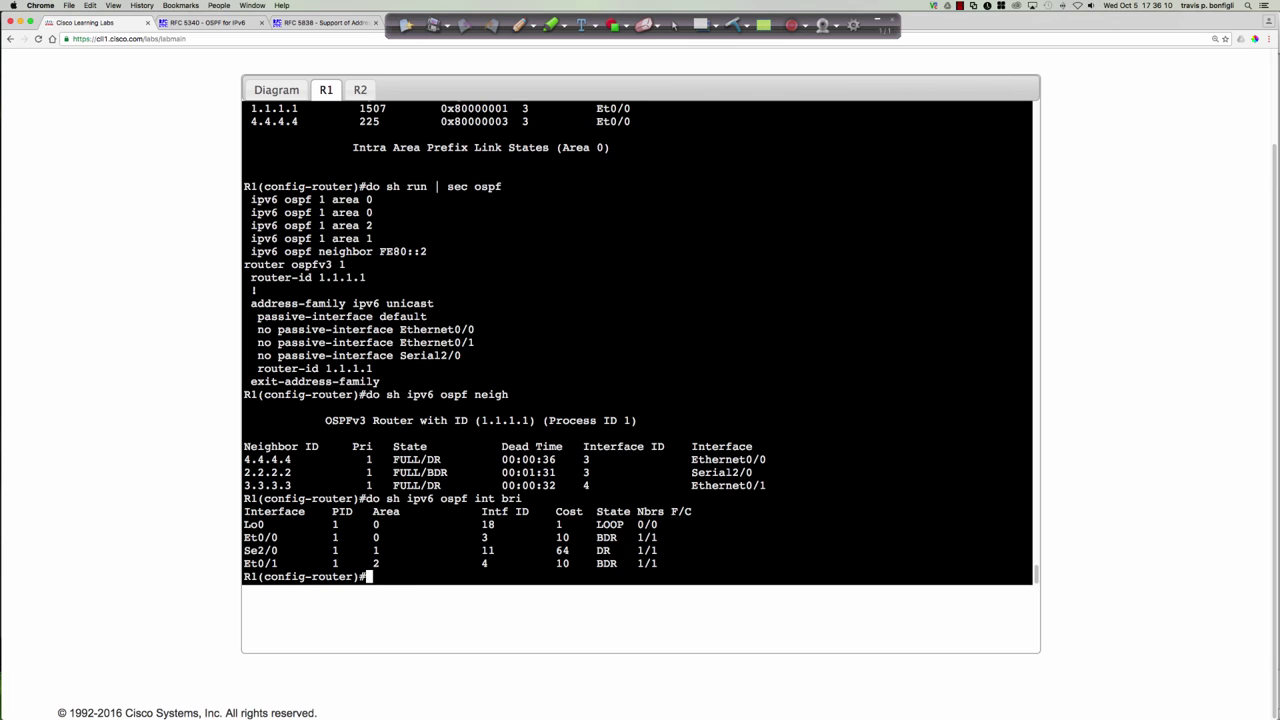
# Assign R1's Loopback0 to area 0 for IPv6 under OSPFv3 process 1 using the newer ospfv3 interface syntax, checking the available options
pyautogui.write('int lo0')
pyautogui.press('Return')
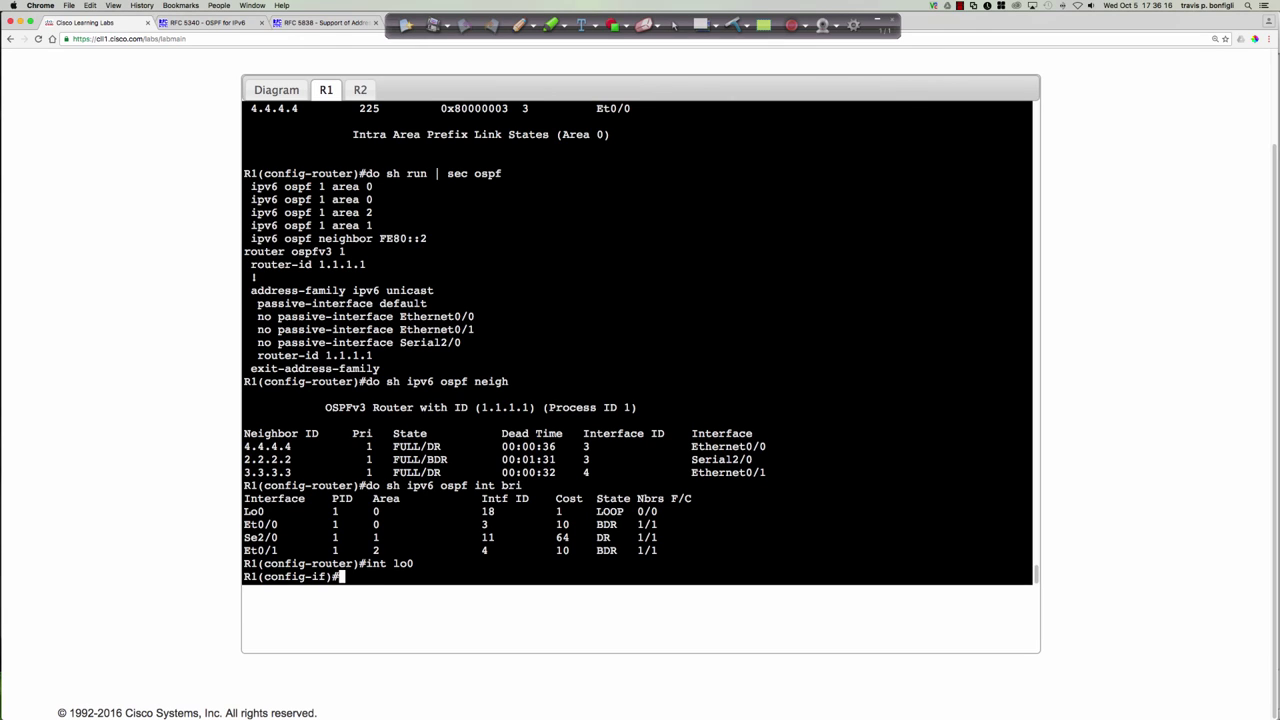
pyautogui.write('ospfv3 ?')
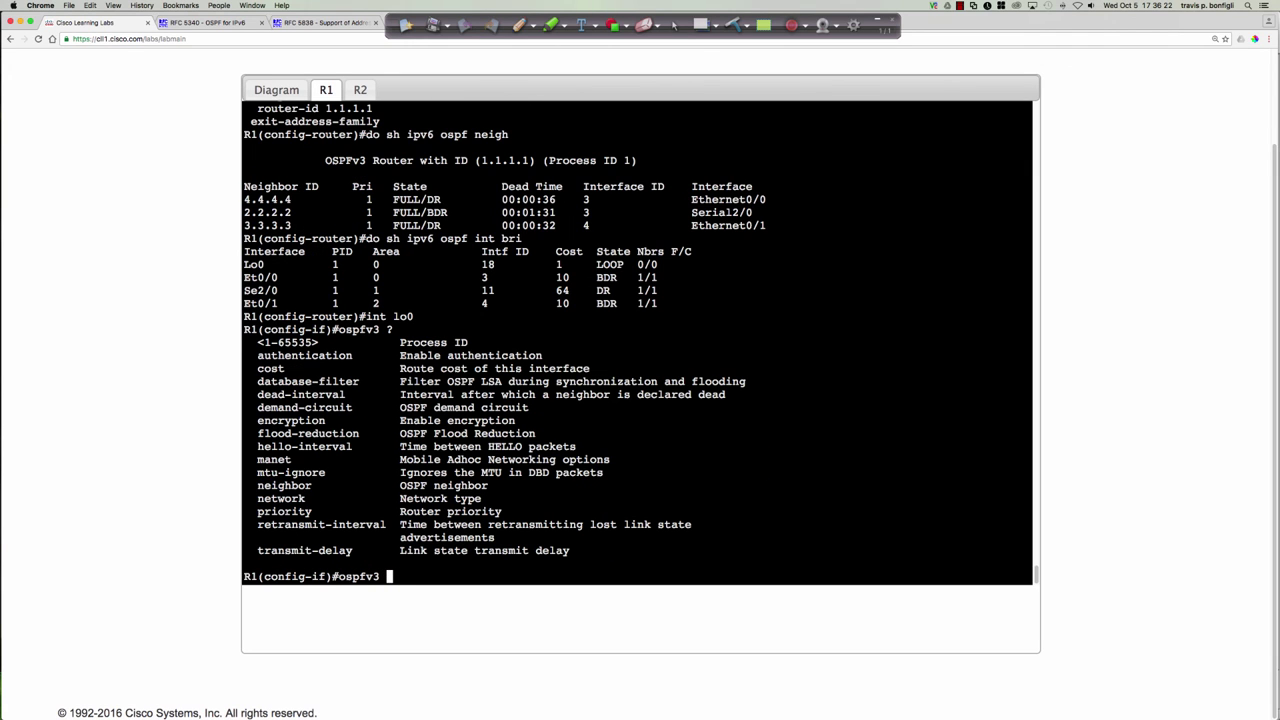
pyautogui.write('1 a')
pyautogui.press('BackSpace')
pyautogui.write('?')
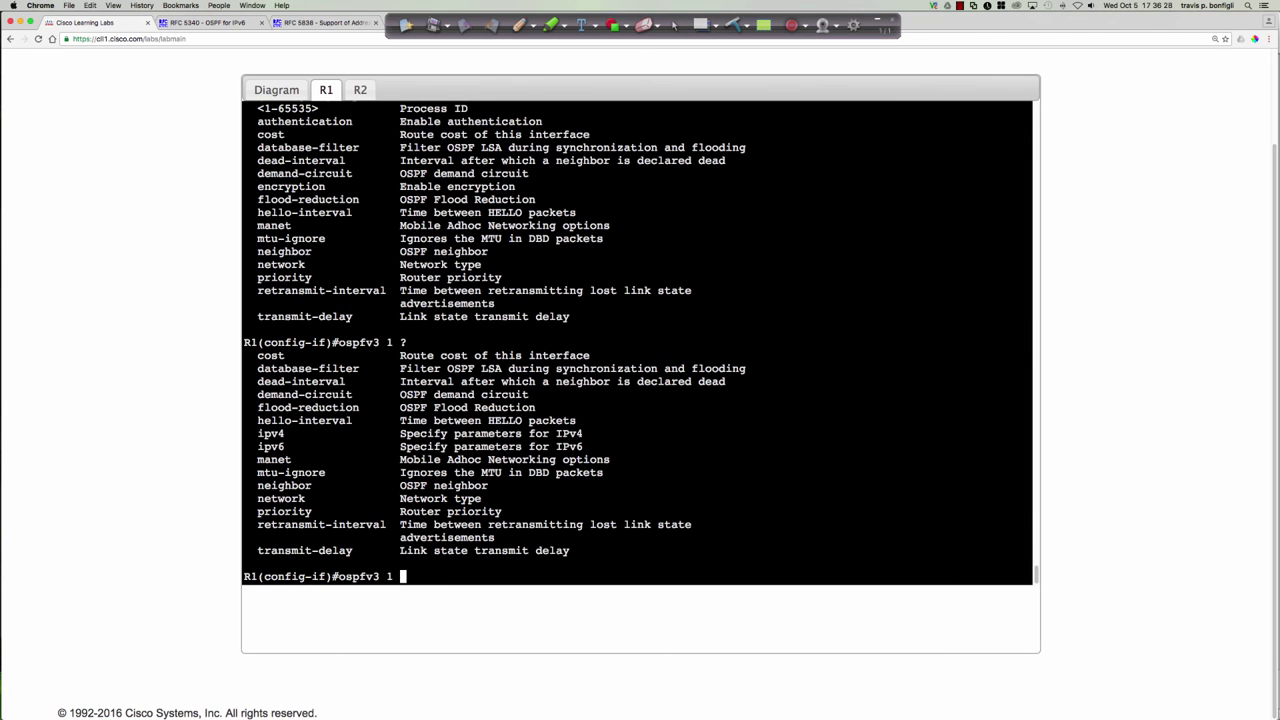
pyautogui.write('ipv6 area 0')
pyautogui.press('Return')
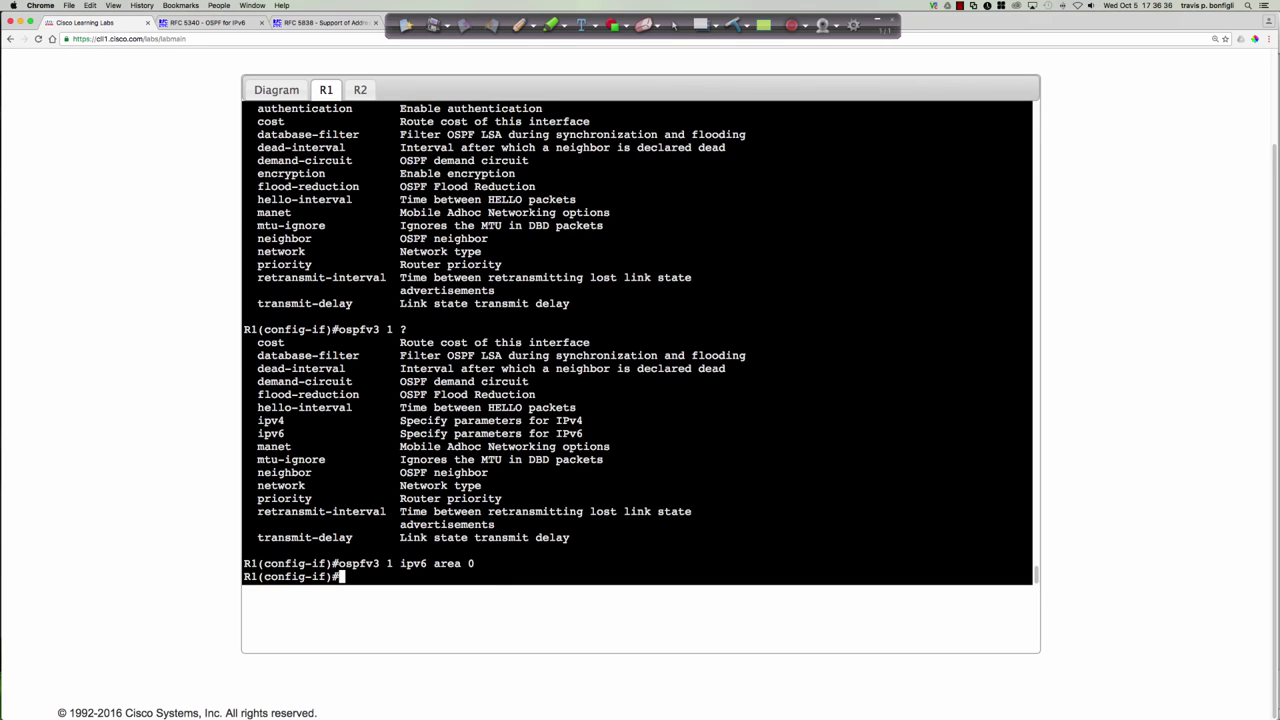
# Display Loopback0's running configuration and the OSPF section of R1's configuration, and examine the old and new interface area statements
pyautogui.write('do sh run int lo0')
pyautogui.press('Return')
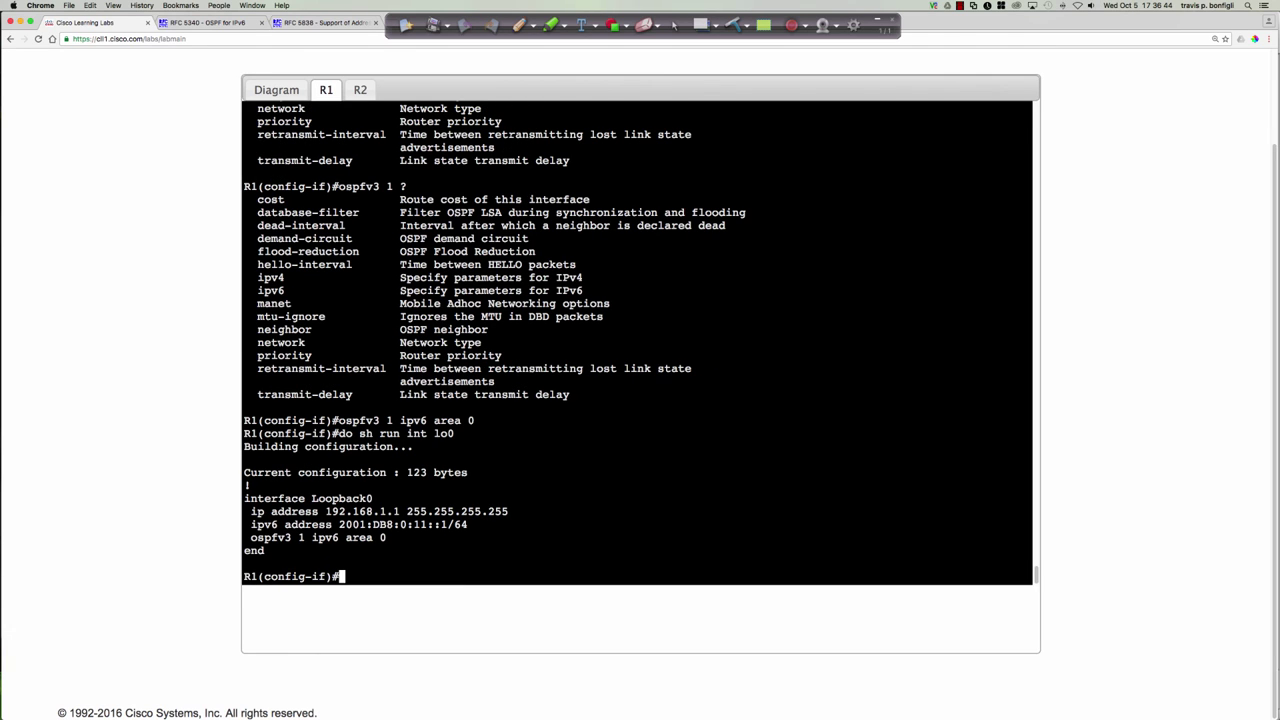
pyautogui.write('do sh run | sec ospf')
pyautogui.press('Return')
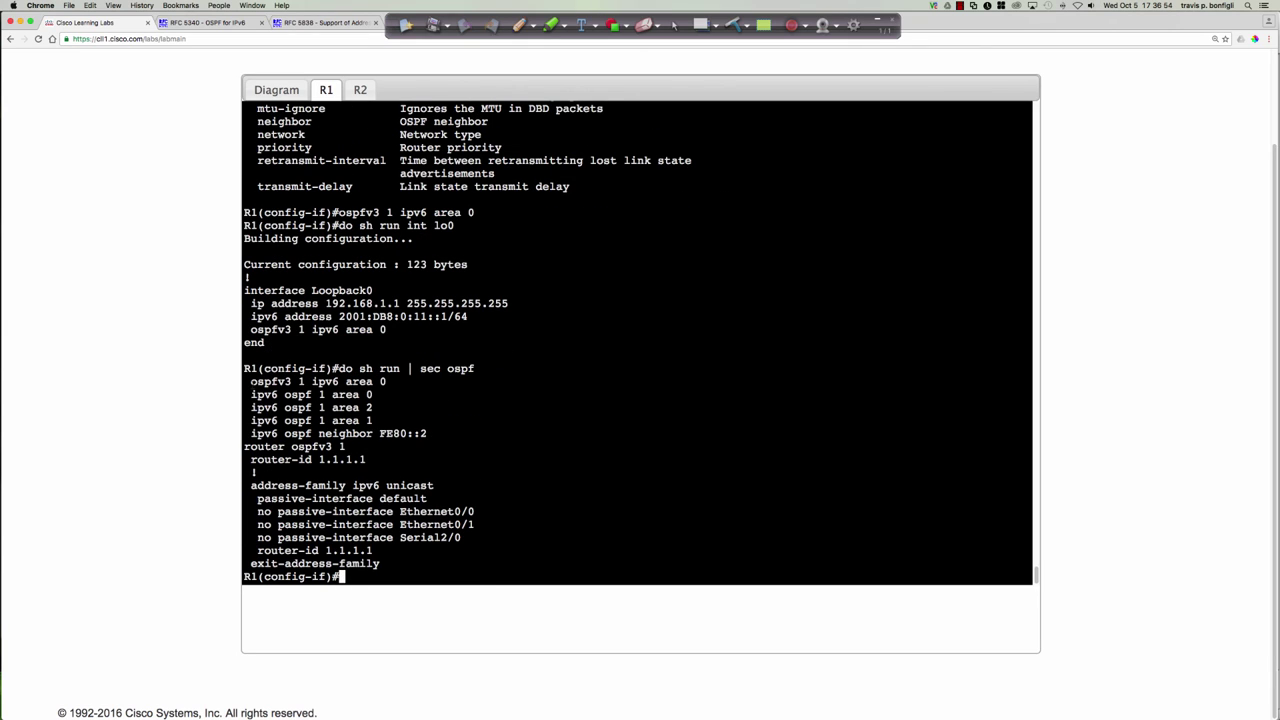
pyautogui.moveTo(250, 382); pyautogui.dragTo(393, 418)
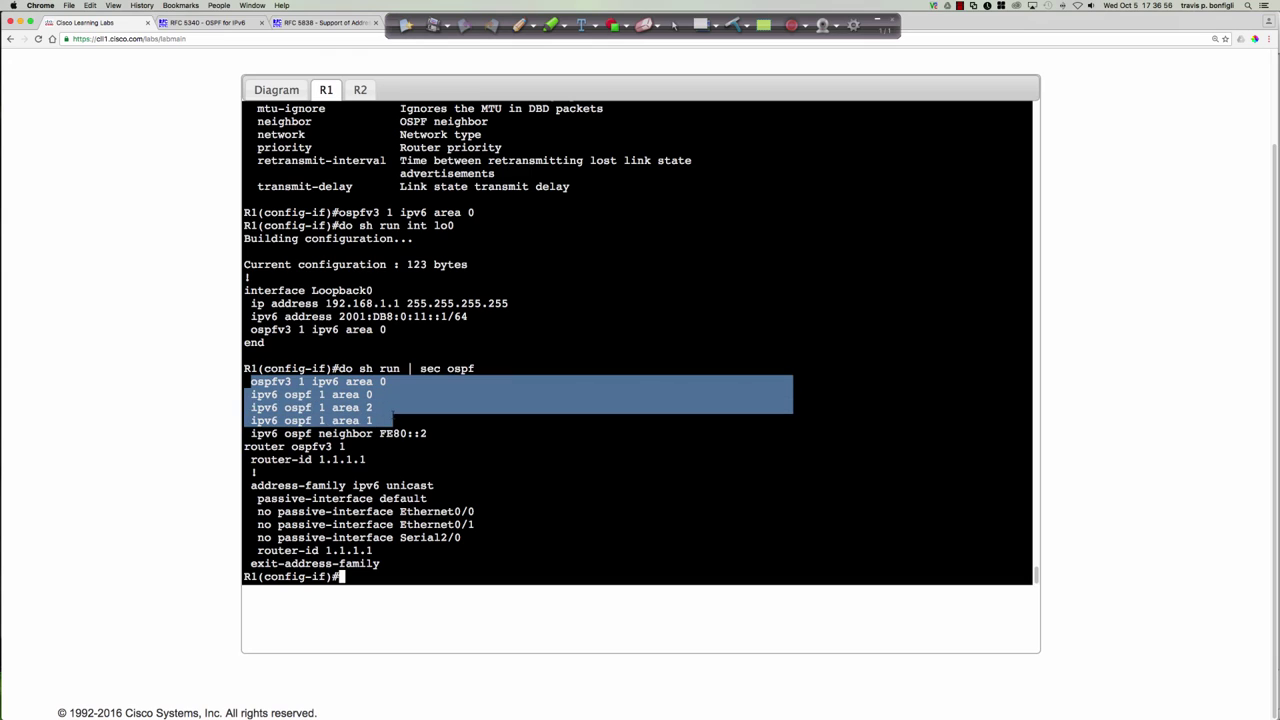
pyautogui.click(599, 528)
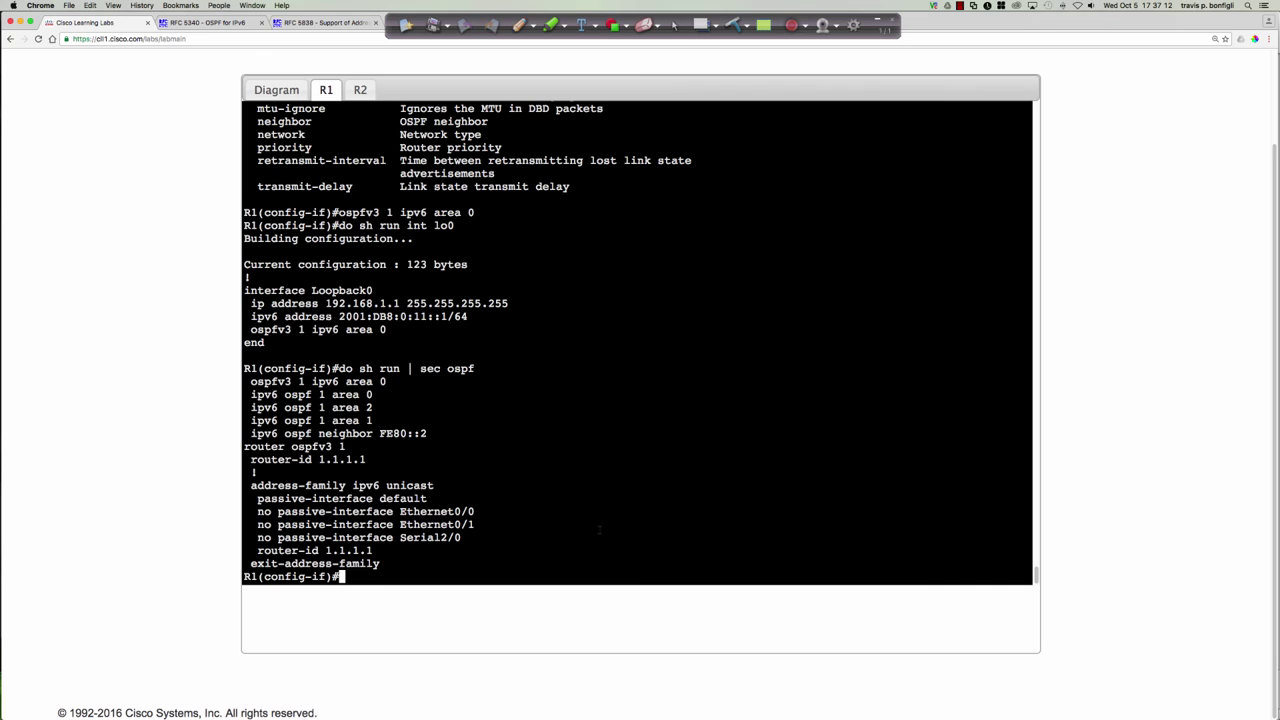
# Assign Ethernet0/0 to area 0 with the ospfv3 1 ipv6 interface command
pyautogui.press('Return')
pyautogui.press('Return')
pyautogui.write('int ')
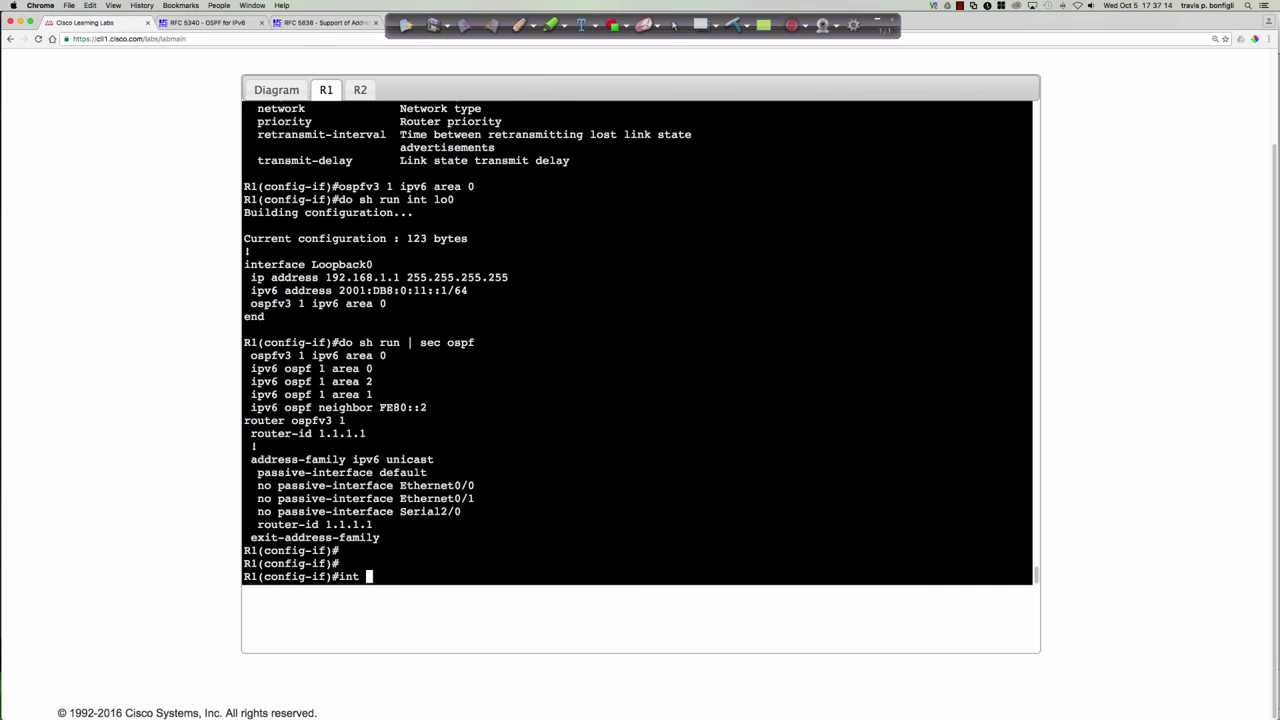
pyautogui.write('e0/0')
pyautogui.press('Return')
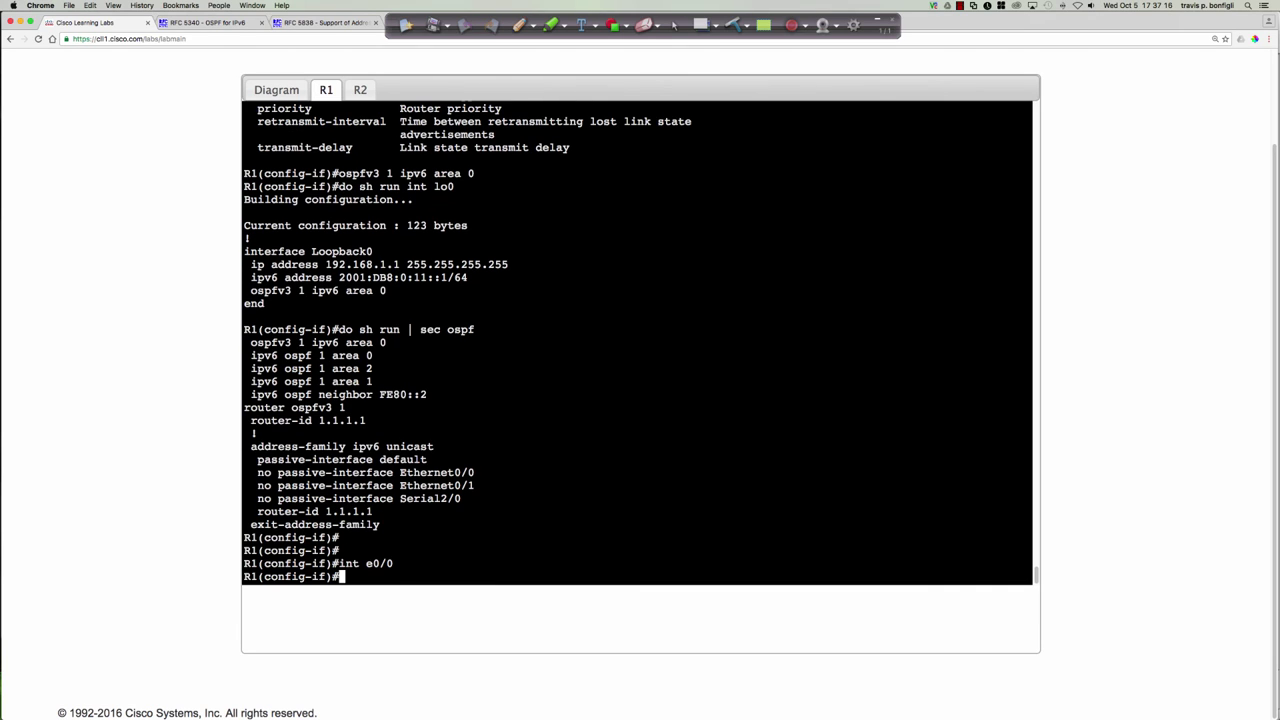
pyautogui.press('Up')
pyautogui.press('Up')
pyautogui.press('Up')
pyautogui.press('Up')
pyautogui.press('Return')
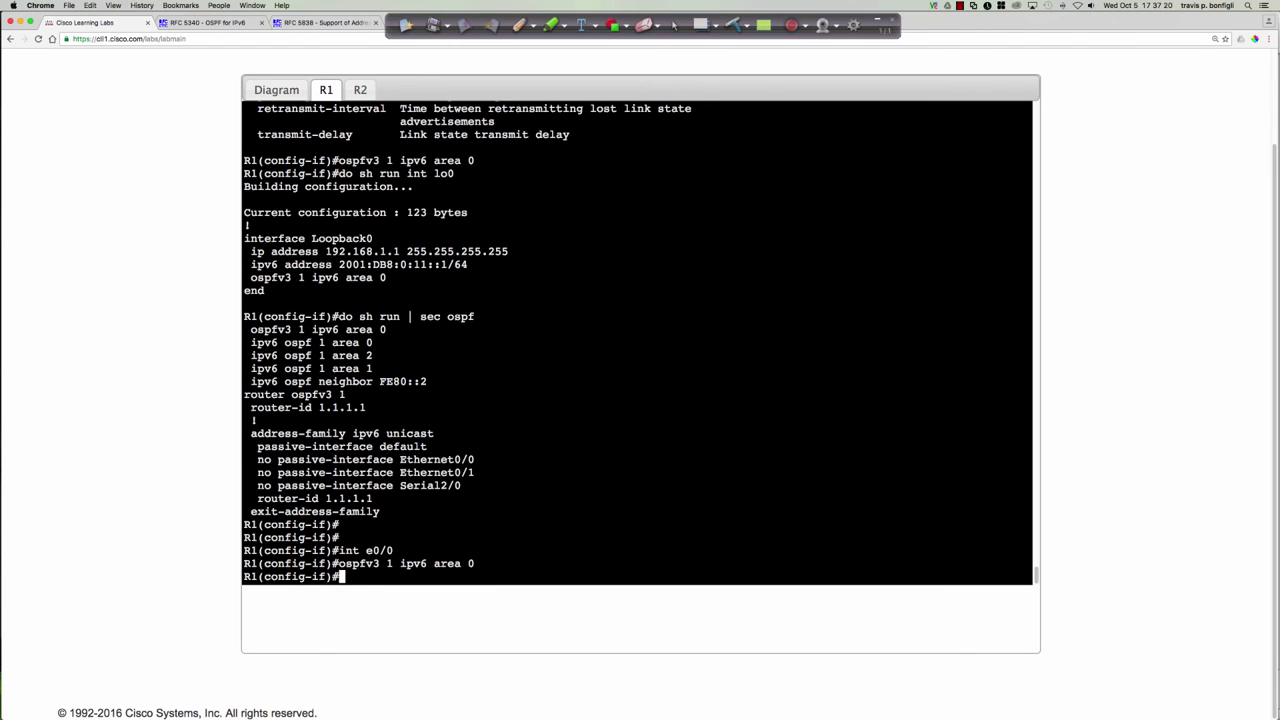
# Assign Ethernet0/1 to area 2 with the ospfv3 1 ipv6 command, checking the area against the topology diagram
pyautogui.write('int e0/1')
pyautogui.press('Return')
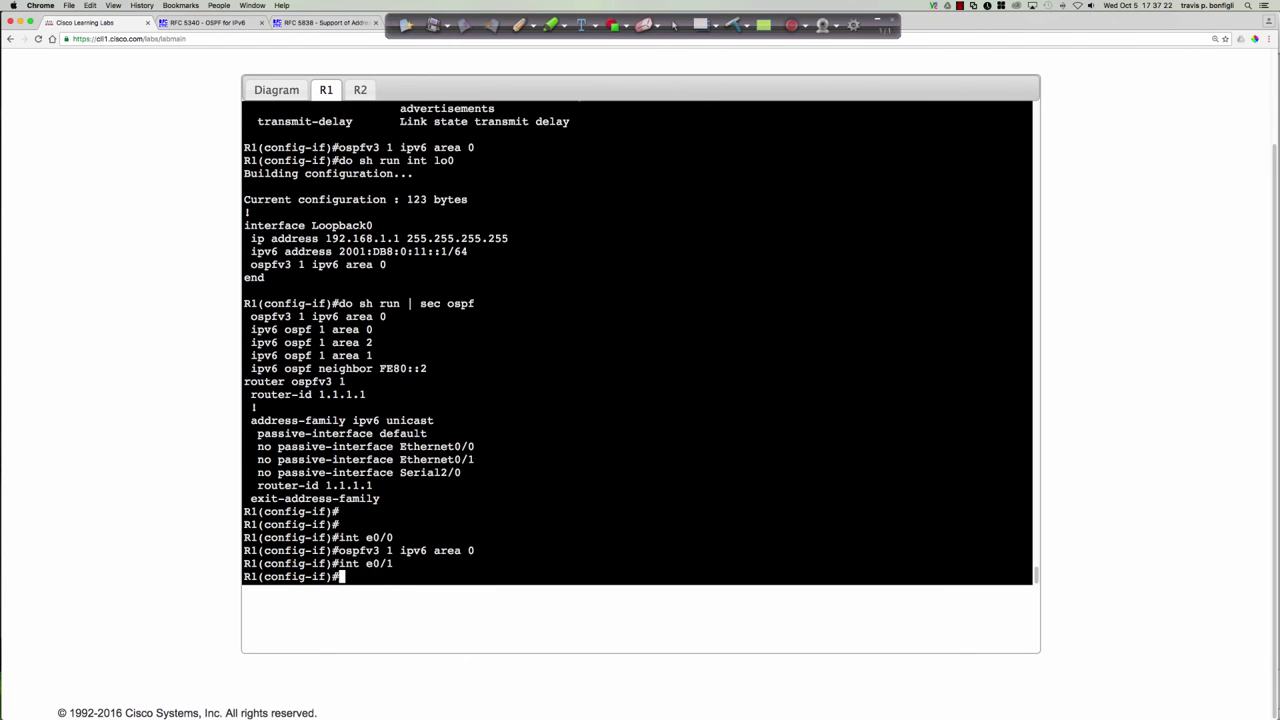
pyautogui.press('Up')
pyautogui.press('BackSpace')
pyautogui.write('2')
pyautogui.click(270, 91)
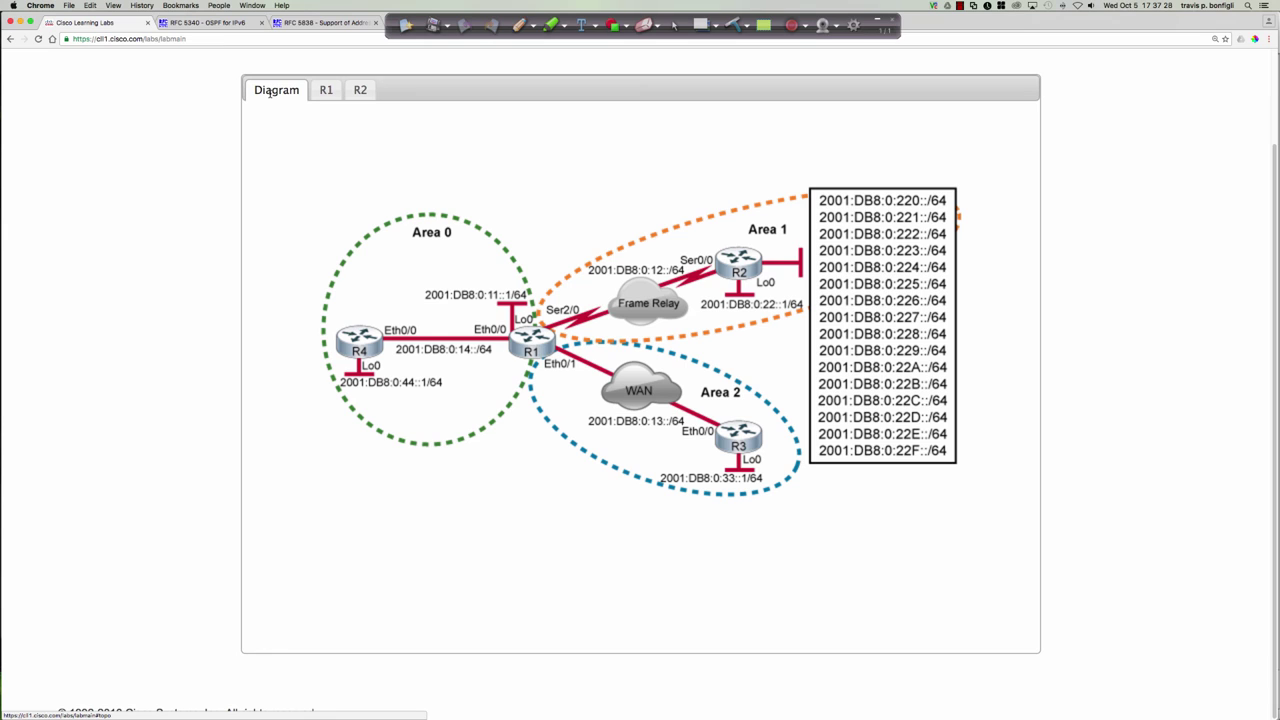
pyautogui.click(327, 91)
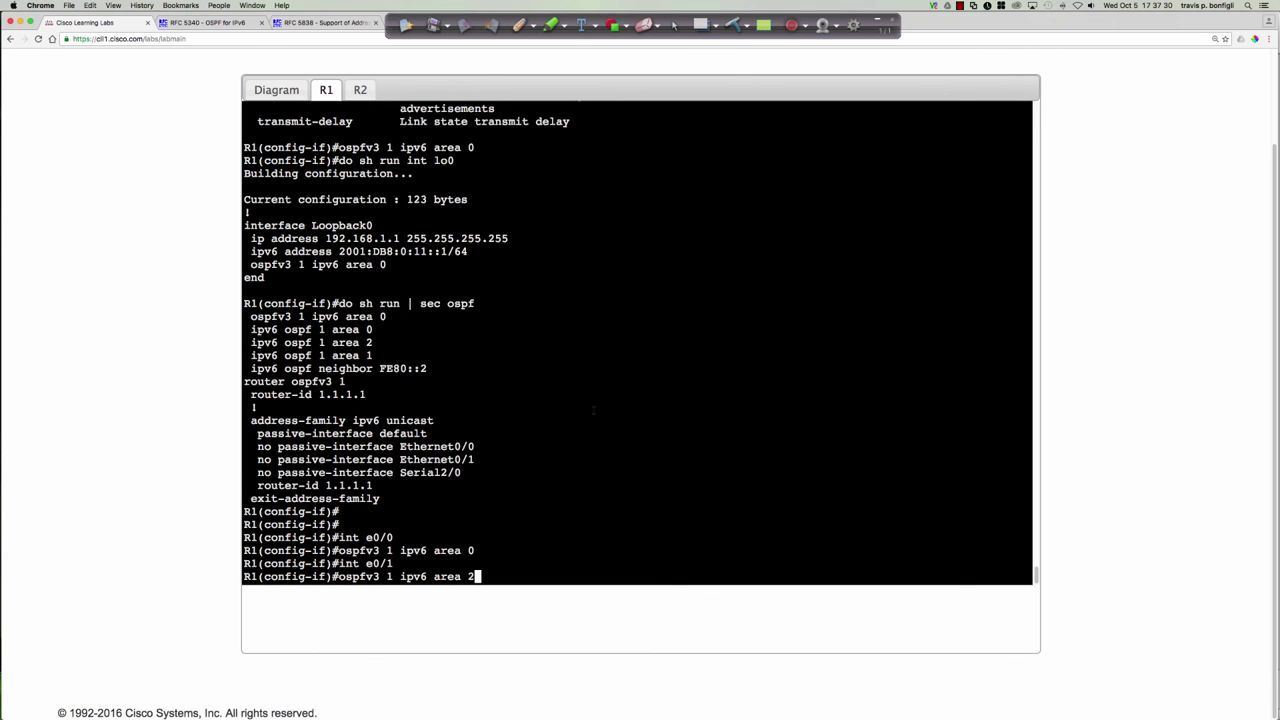
pyautogui.press('Return')
# Assign Serial2/0 to area 1 with the ospfv3 1 ipv6 interface command
pyautogui.write('int s2/0')
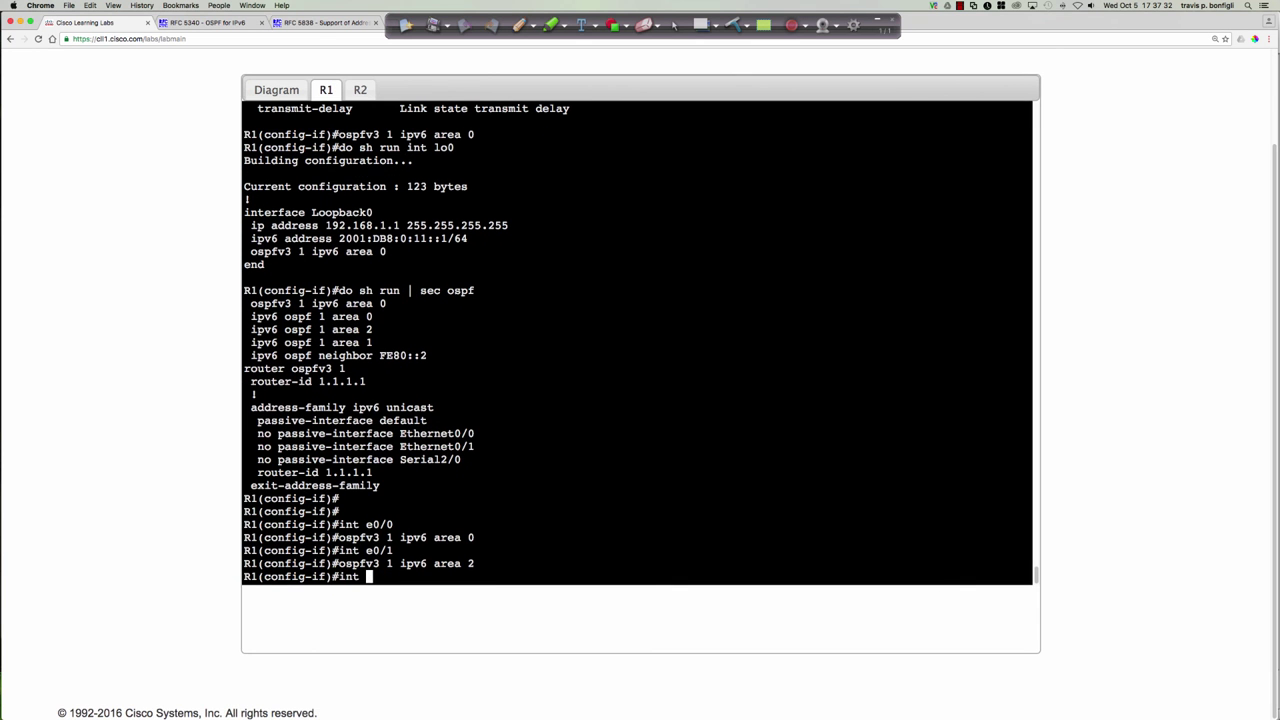
pyautogui.press('Return')
pyautogui.press('Up')
pyautogui.press('Up')
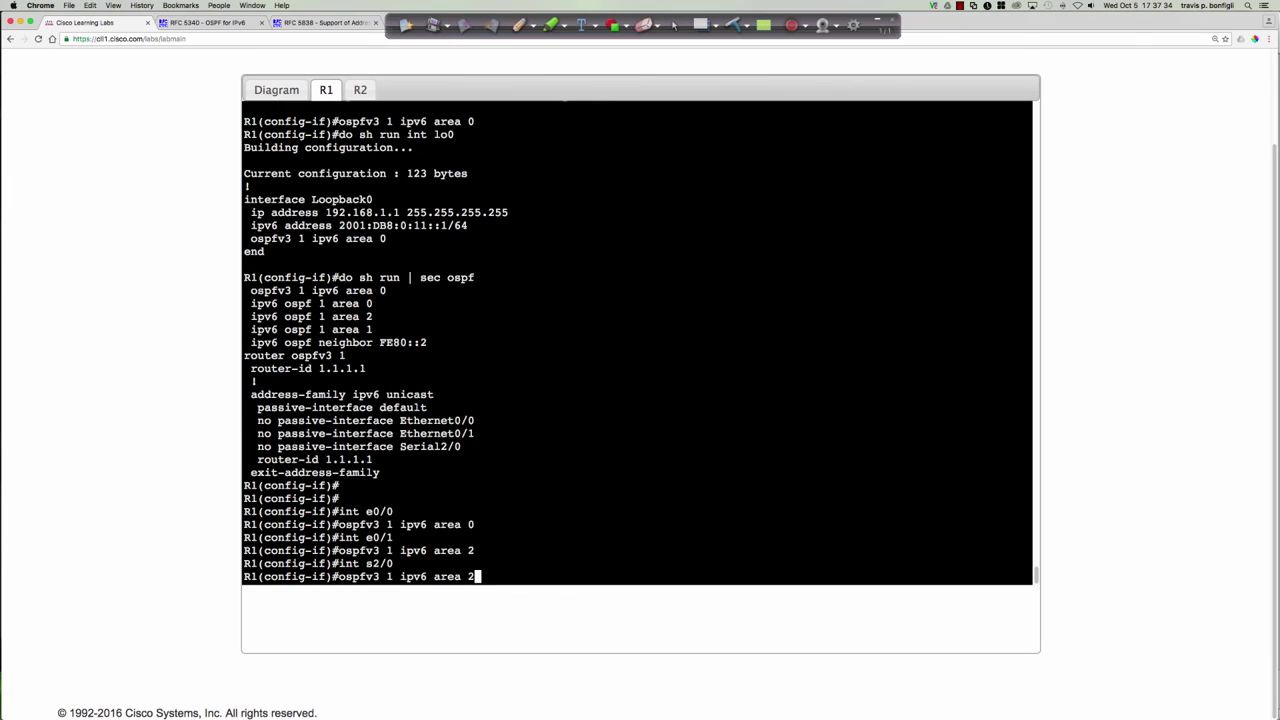
pyautogui.press('BackSpace')
pyautogui.write('1')
pyautogui.press('Return')
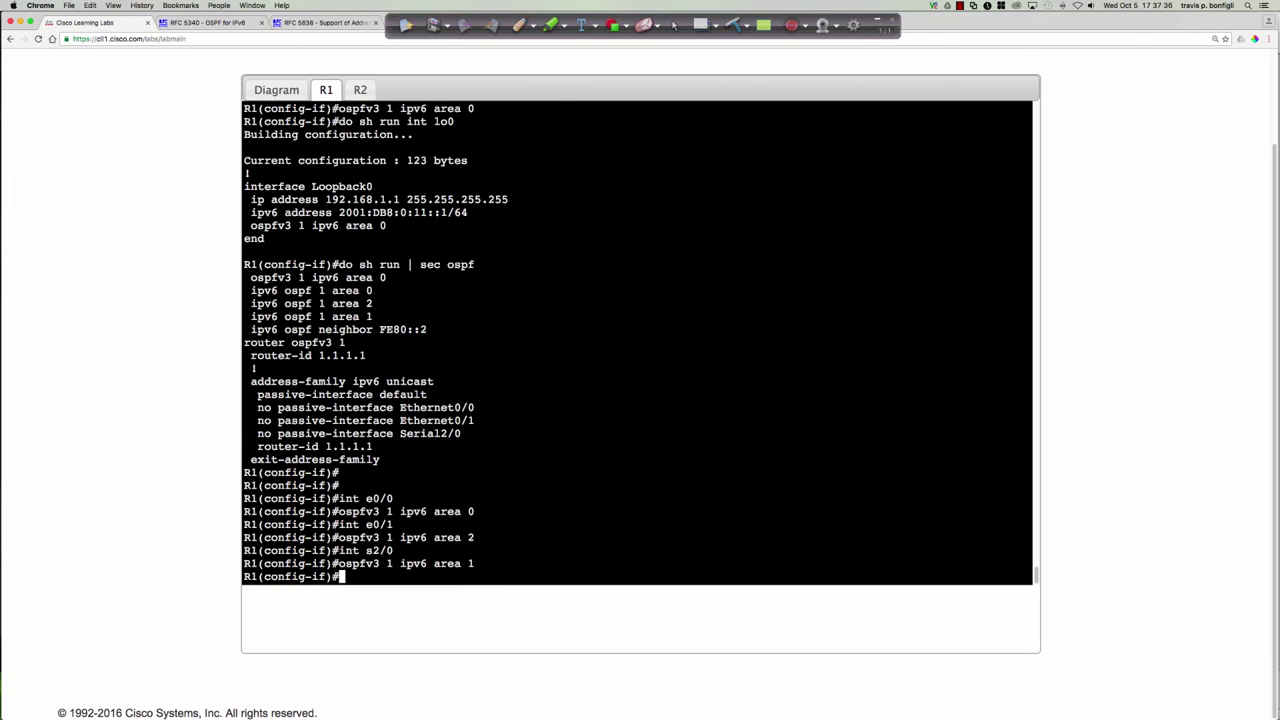
pyautogui.press('Return')
pyautogui.press('Return')
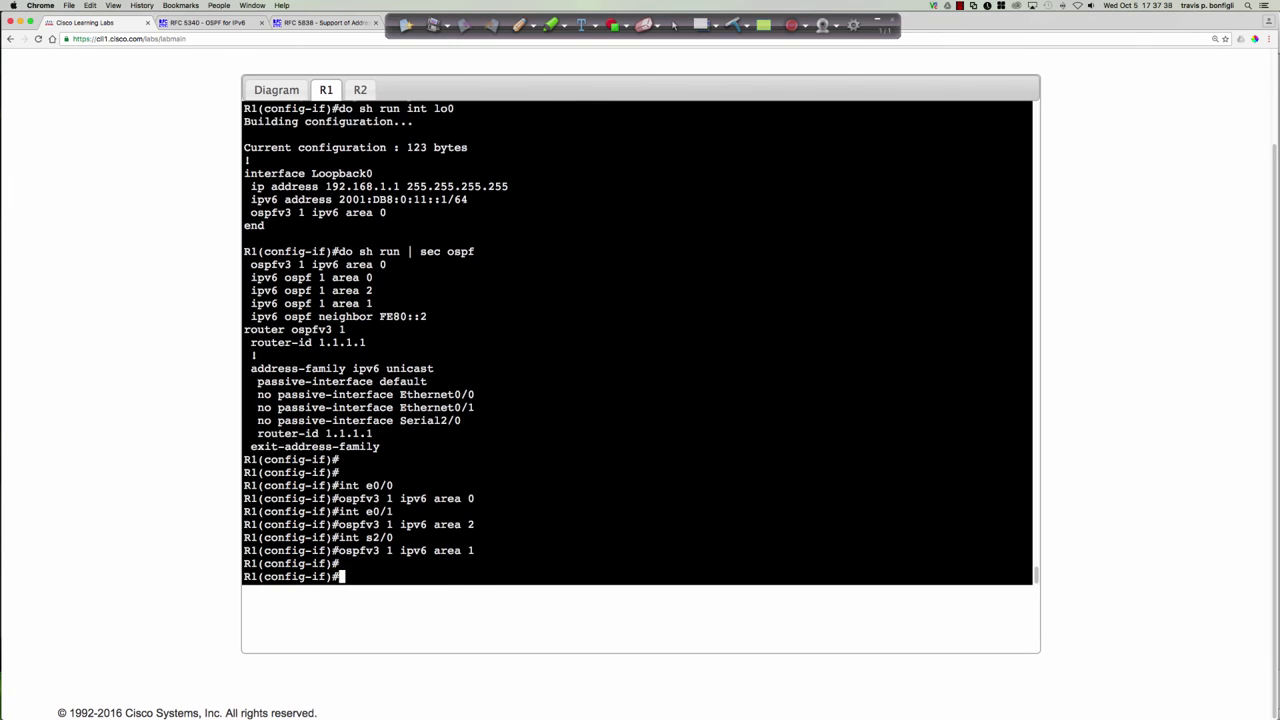
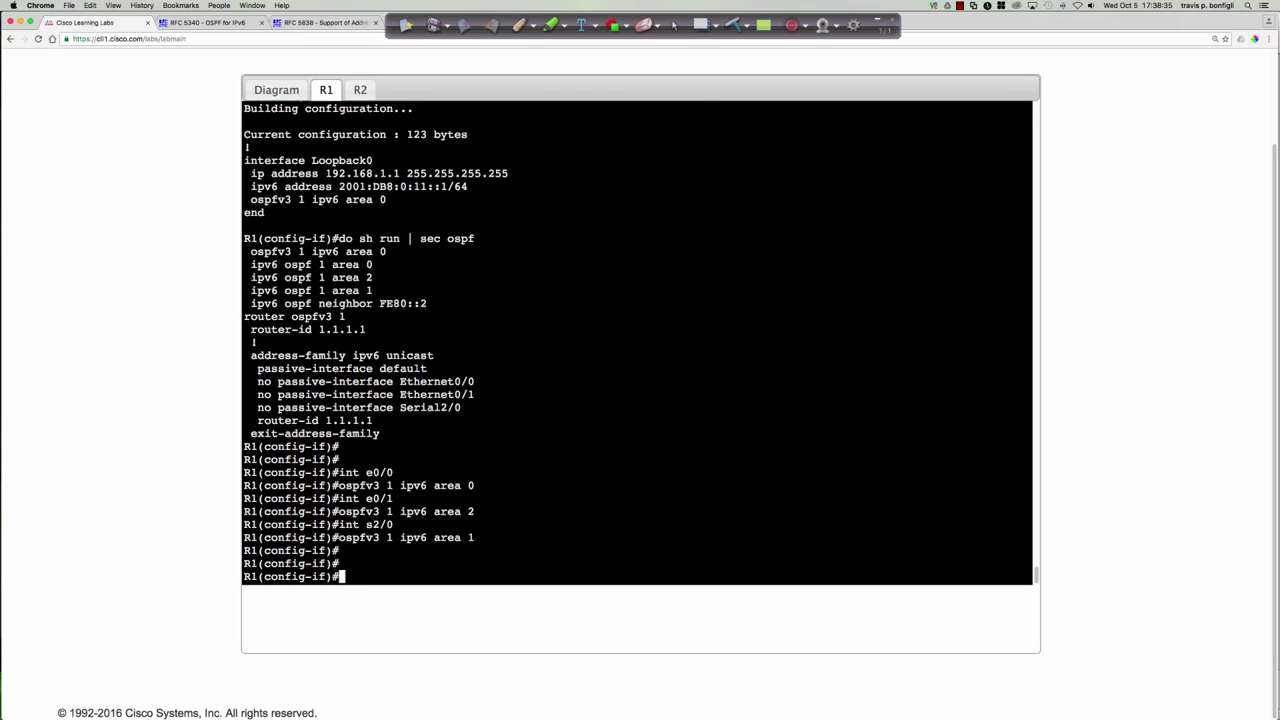
# Enter Loopback0, list the interface options for ospfv3 and ospfv3 1, and display the interface's running configuration
pyautogui.write('int lo0')
pyautogui.press('Return')
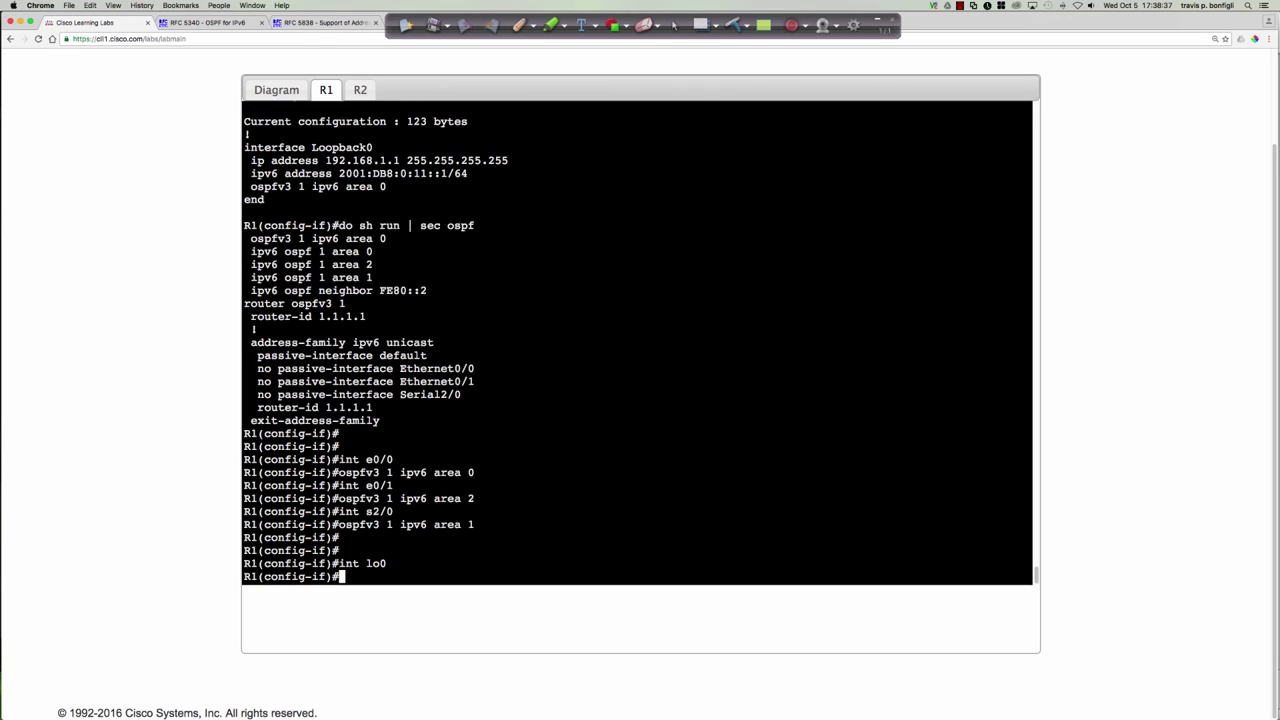
pyautogui.write('ospfv3 ?')
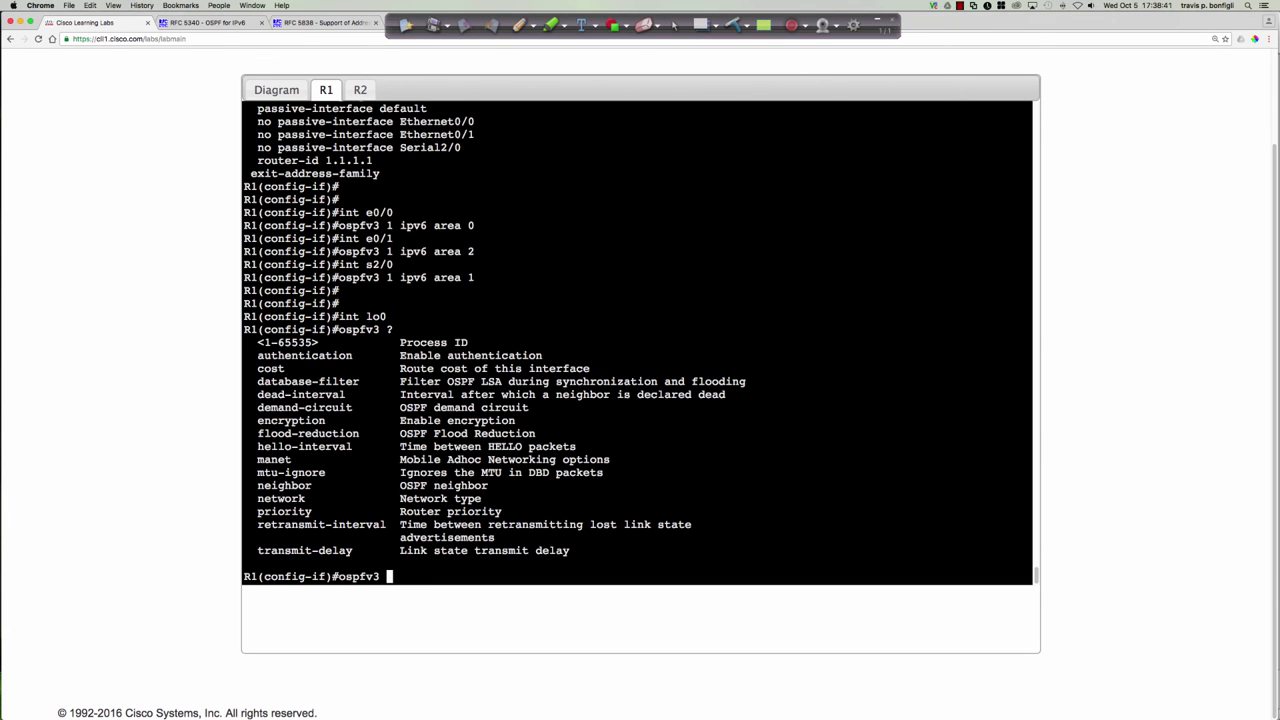
pyautogui.write('1 ')
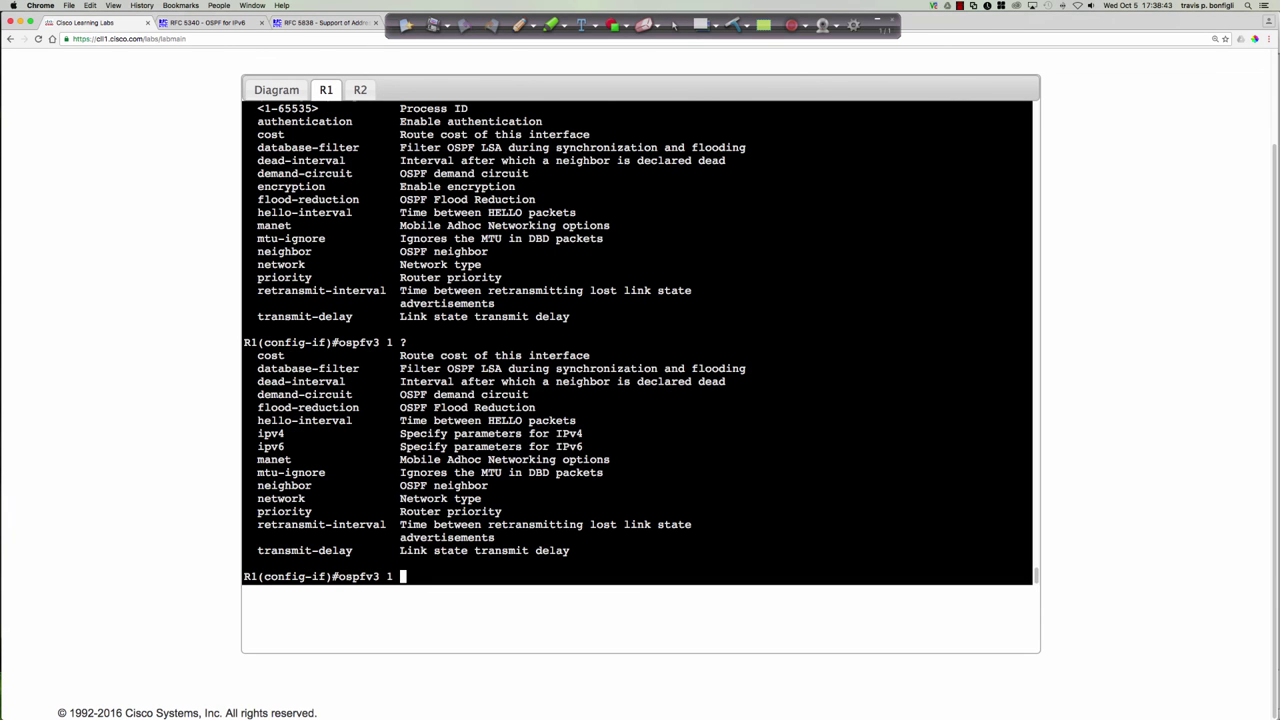
pyautogui.write('?ipv4')
pyautogui.press('BackSpace')
pyautogui.press('BackSpace')
pyautogui.press('BackSpace')
pyautogui.press('BackSpace')
pyautogui.press('BackSpace')
pyautogui.press('BackSpace')
pyautogui.press('BackSpace')
pyautogui.press('BackSpace')
pyautogui.press('BackSpace')
pyautogui.press('BackSpace')
pyautogui.press('BackSpace')
pyautogui.press('BackSpace')
pyautogui.press('BackSpace')
pyautogui.write('do sh run int lo0')
pyautogui.press('Return')
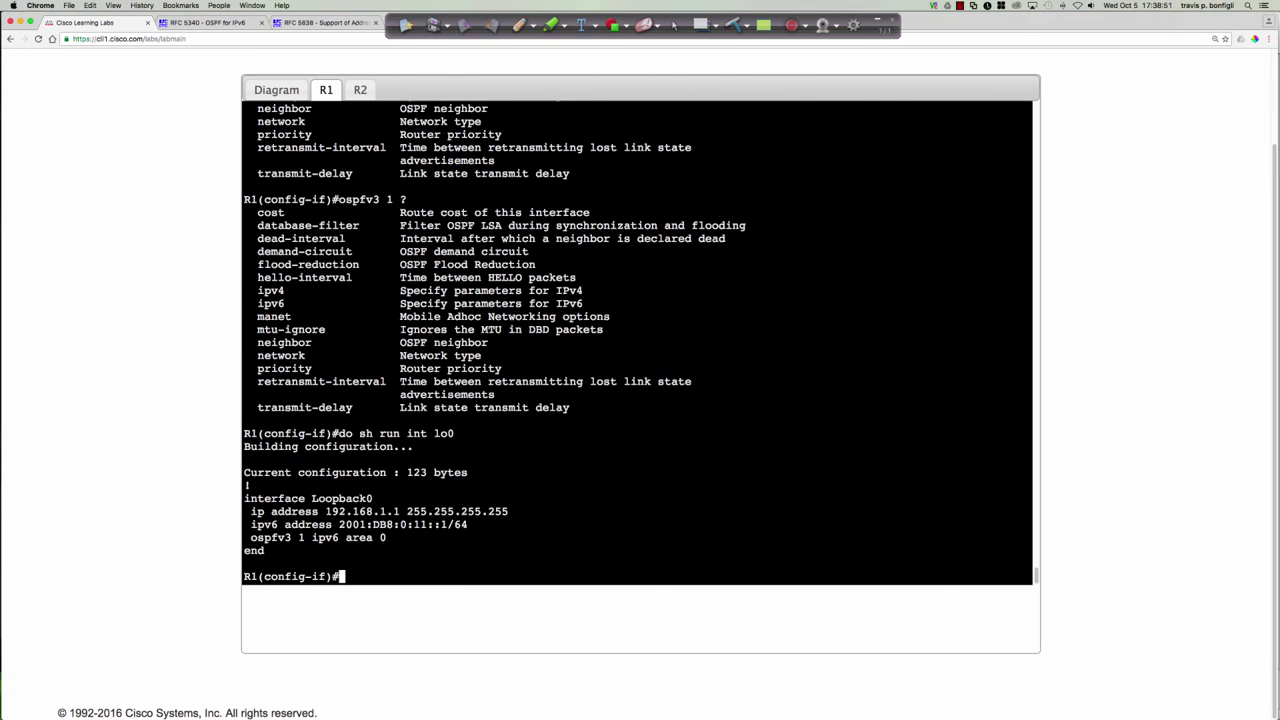
# Enable OSPFv3 process 1 for IPv4 in area 0 on Loopback0 and Ethernet0/0
pyautogui.write('ospfv3 1 ipv4 area 0')
pyautogui.press('Return')
pyautogui.write('int ')
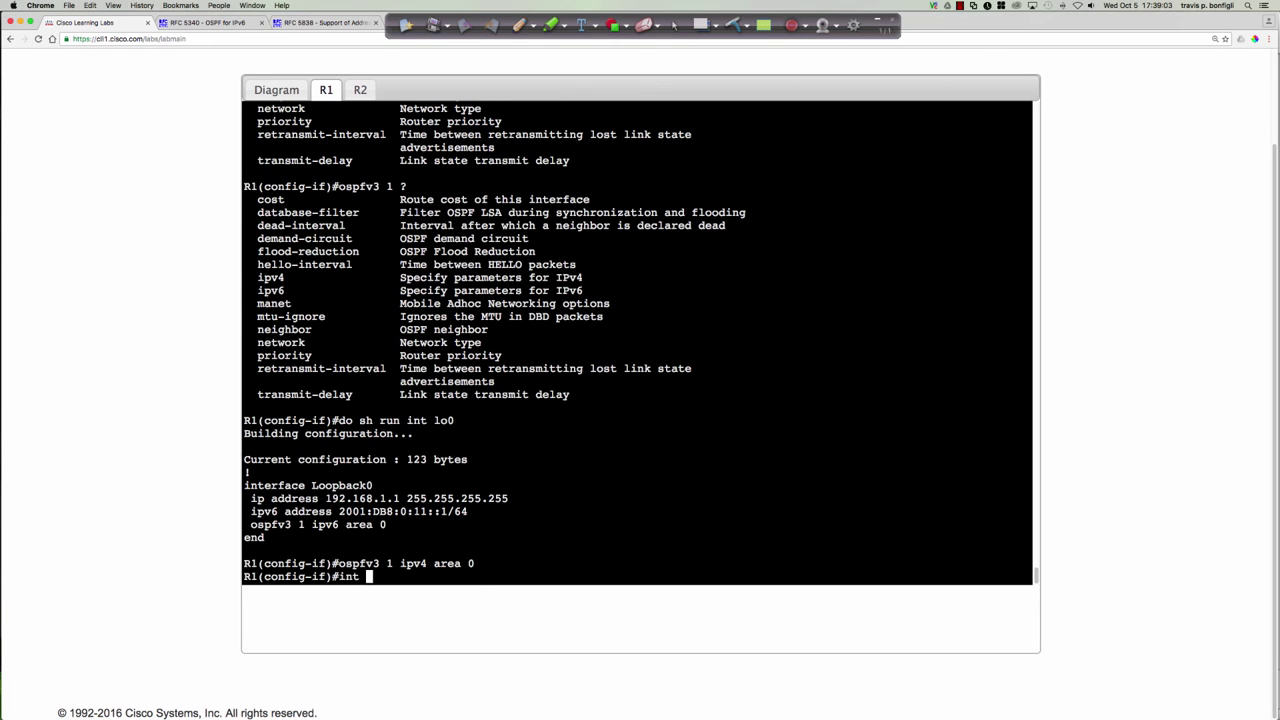
pyautogui.write('e0/0')
pyautogui.press('Return')
pyautogui.press('Up')
pyautogui.press('Up')
pyautogui.press('Return')
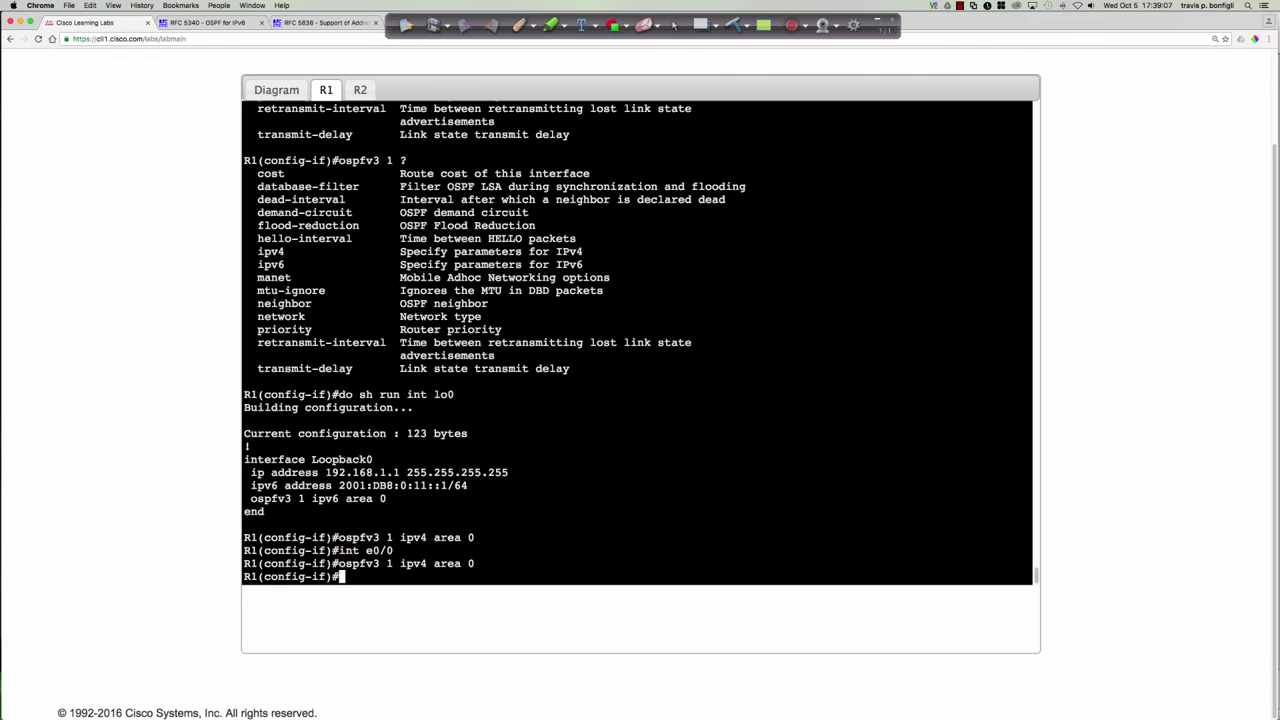
# Enable OSPFv3 process 1 for IPv4 in area 2 on Ethernet0/1
pyautogui.write('int e')
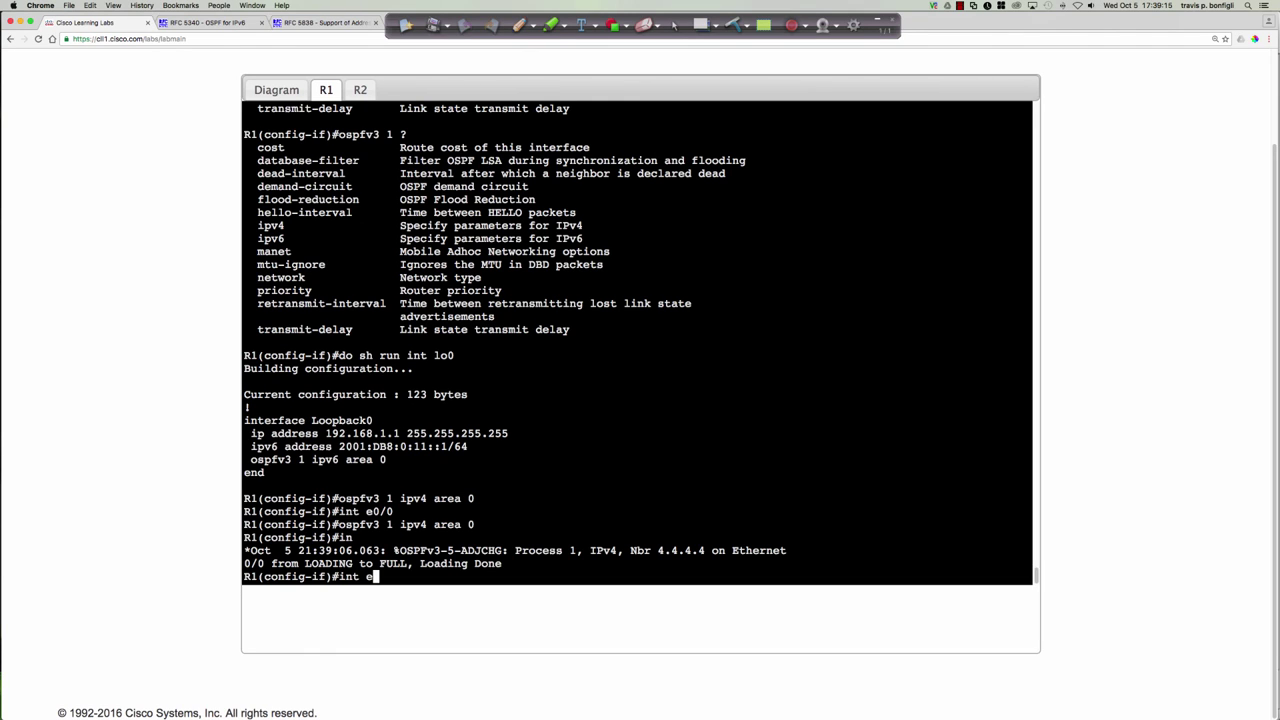
pyautogui.write('0/1')
pyautogui.press('Return')
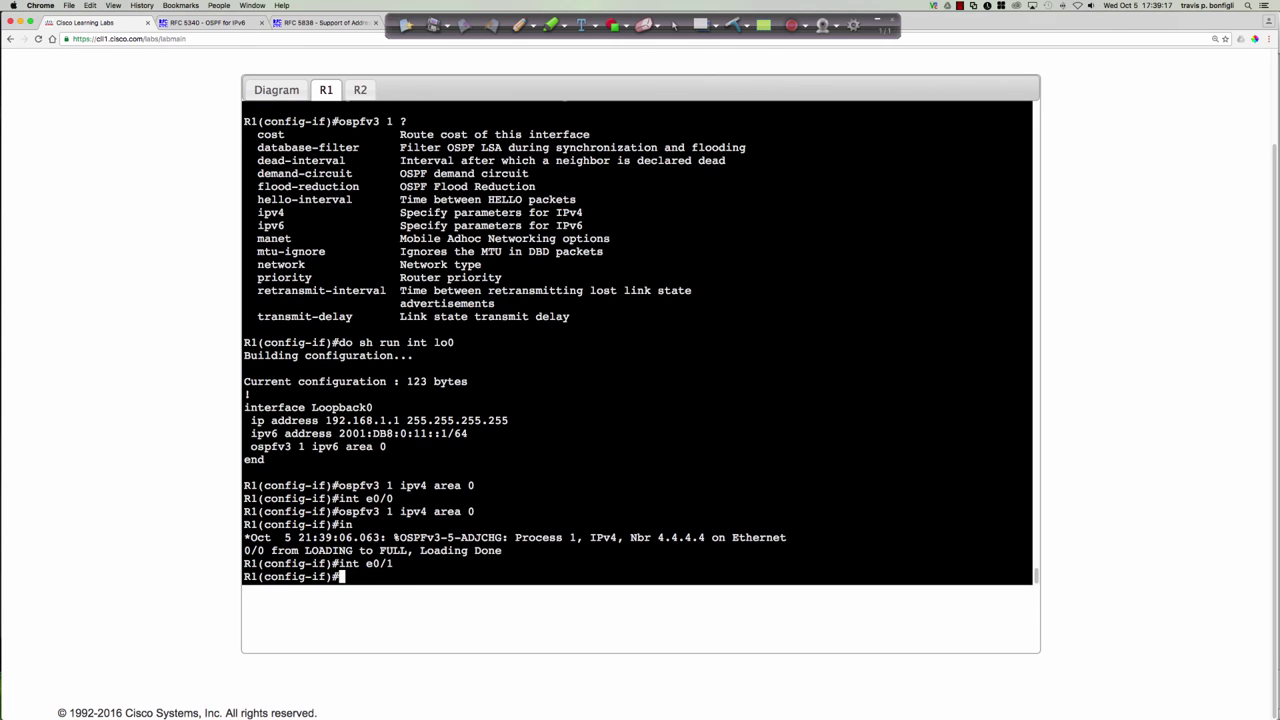
pyautogui.press('Up')
pyautogui.press('Up')
pyautogui.press('BackSpace')
pyautogui.write('2')
pyautogui.press('Return')
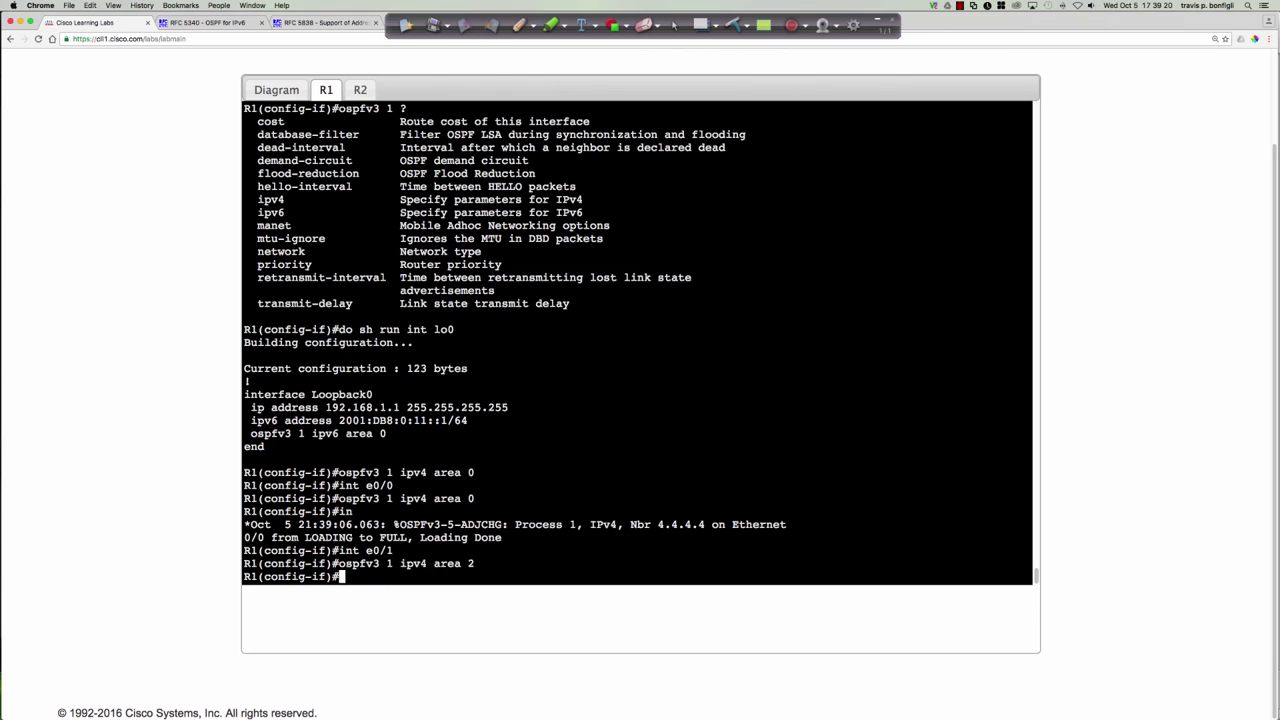
pyautogui.press('Up')
pyautogui.press('Return')
# Enable OSPFv3 process 1 for IPv4 in area 1 on Serial2/0
pyautogui.press('Up')
pyautogui.press('Up')
pyautogui.press('BackSpace')
pyautogui.press('BackSpace')
pyautogui.press('BackSpace')
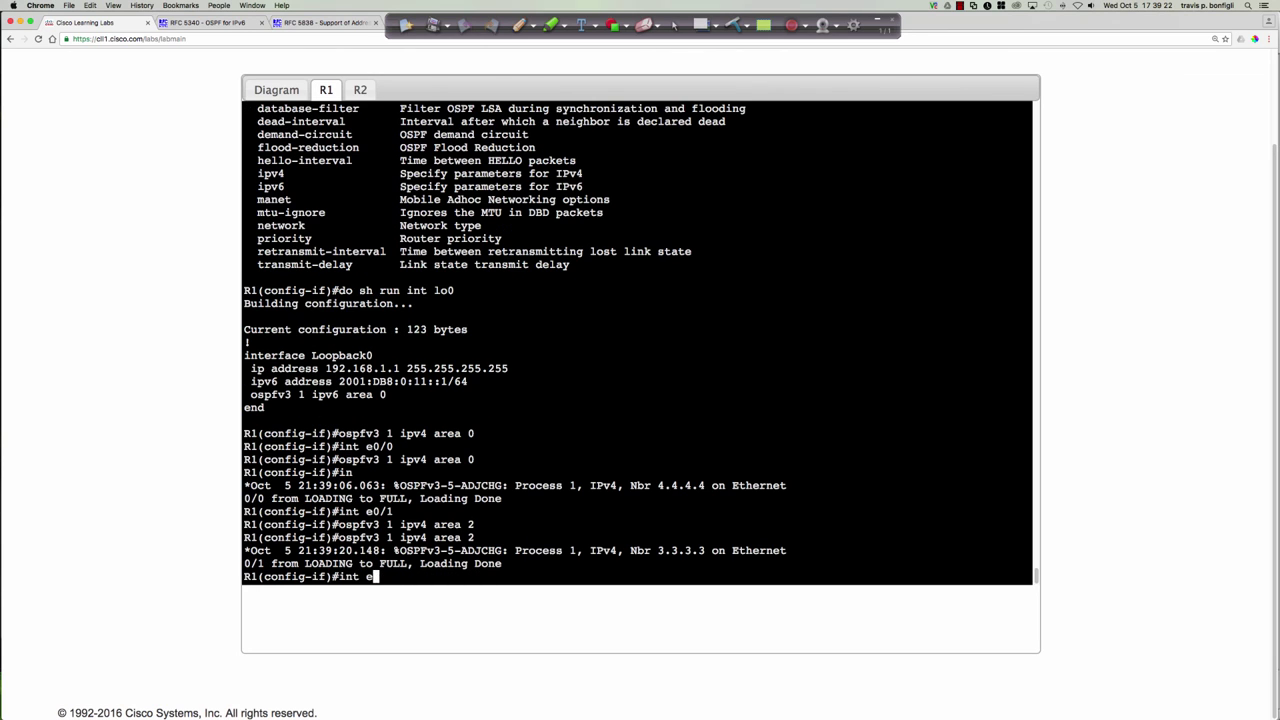
pyautogui.write('s2/0')
pyautogui.press('Return')
pyautogui.press('Up')
pyautogui.press('Up')
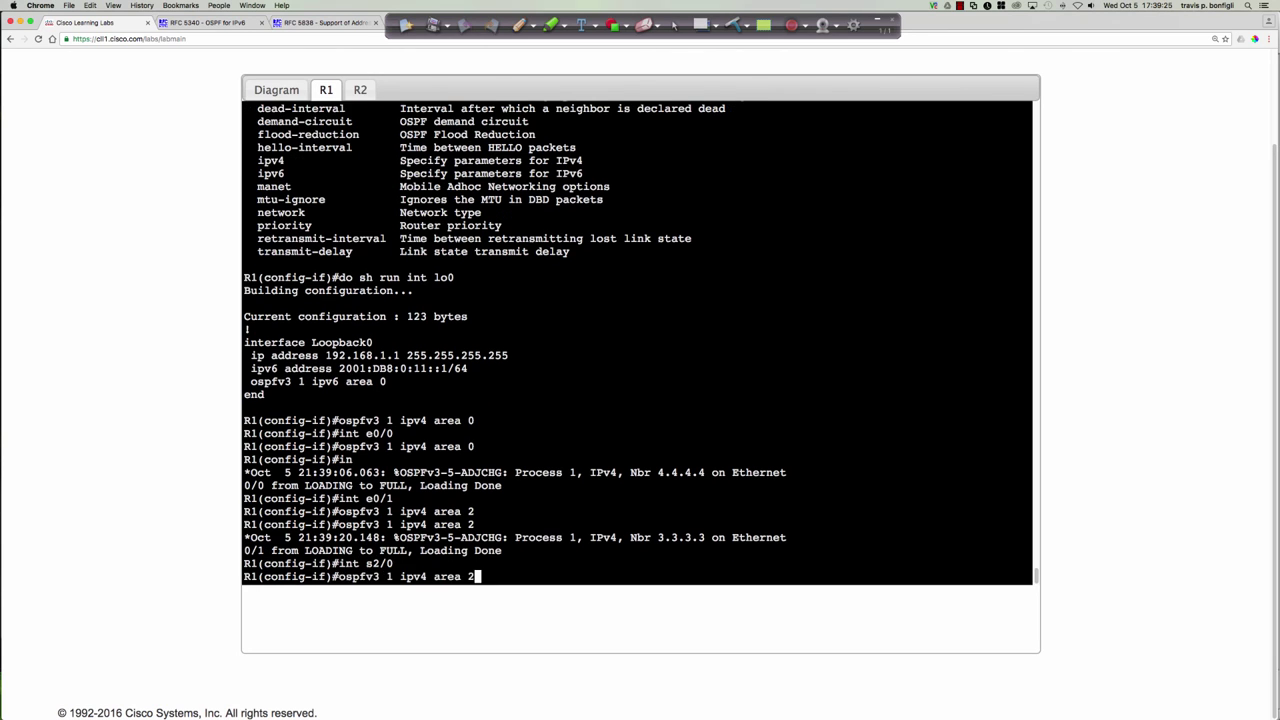
pyautogui.press('BackSpace')
pyautogui.write('1')
pyautogui.press('Return')
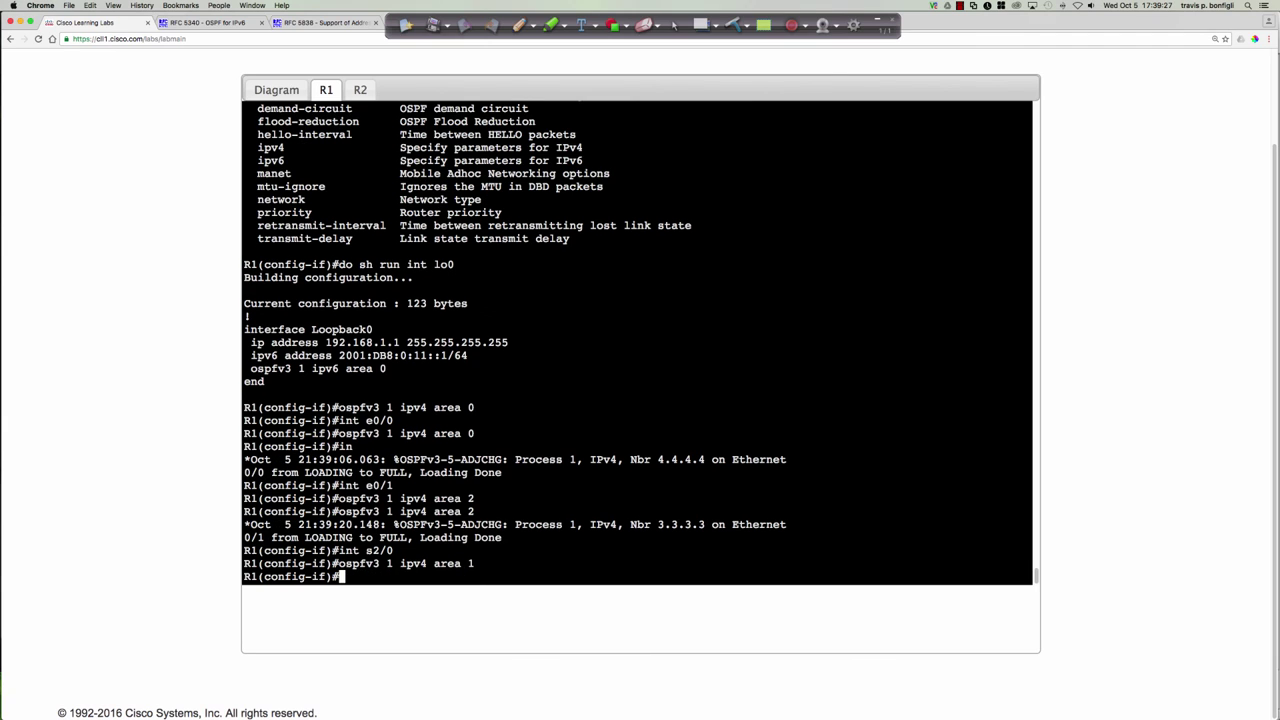
pyautogui.press('Return')
pyautogui.press('Return')
pyautogui.press('Return')
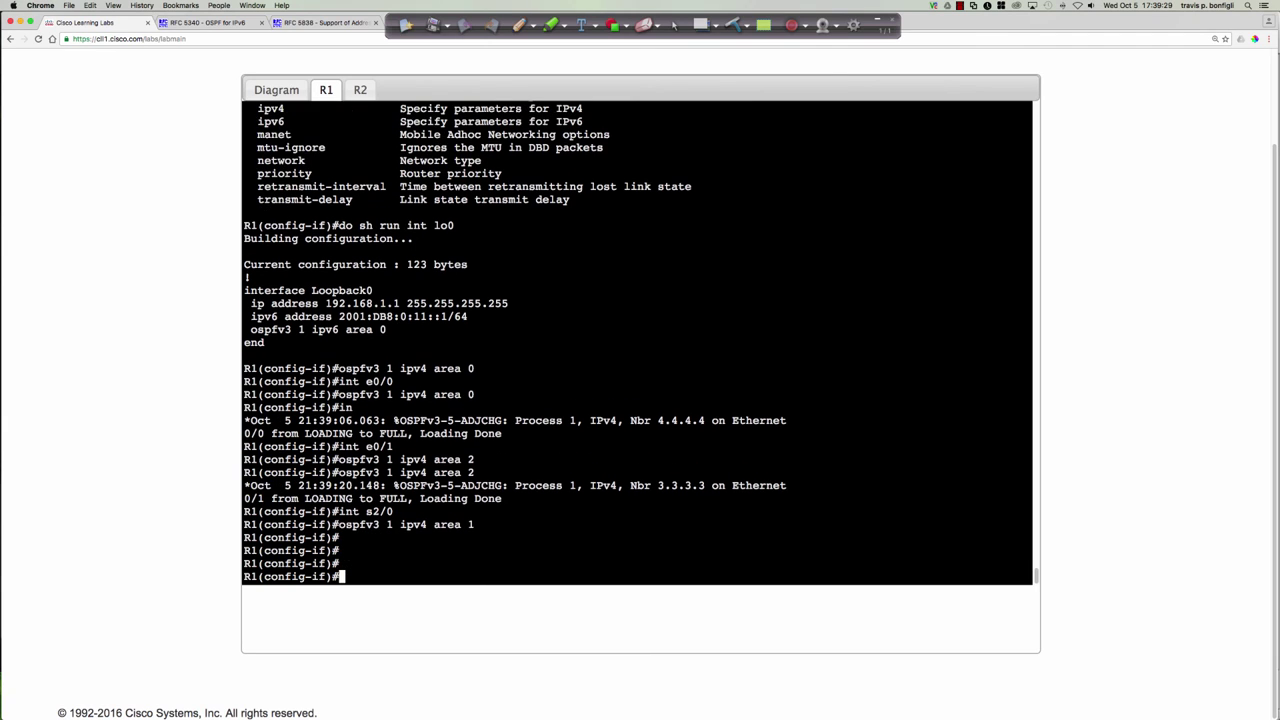
# Enter the IPv4 unicast address family under router OSPFv3 process 1 on R1
pyautogui.write('router ospfv3 ?')
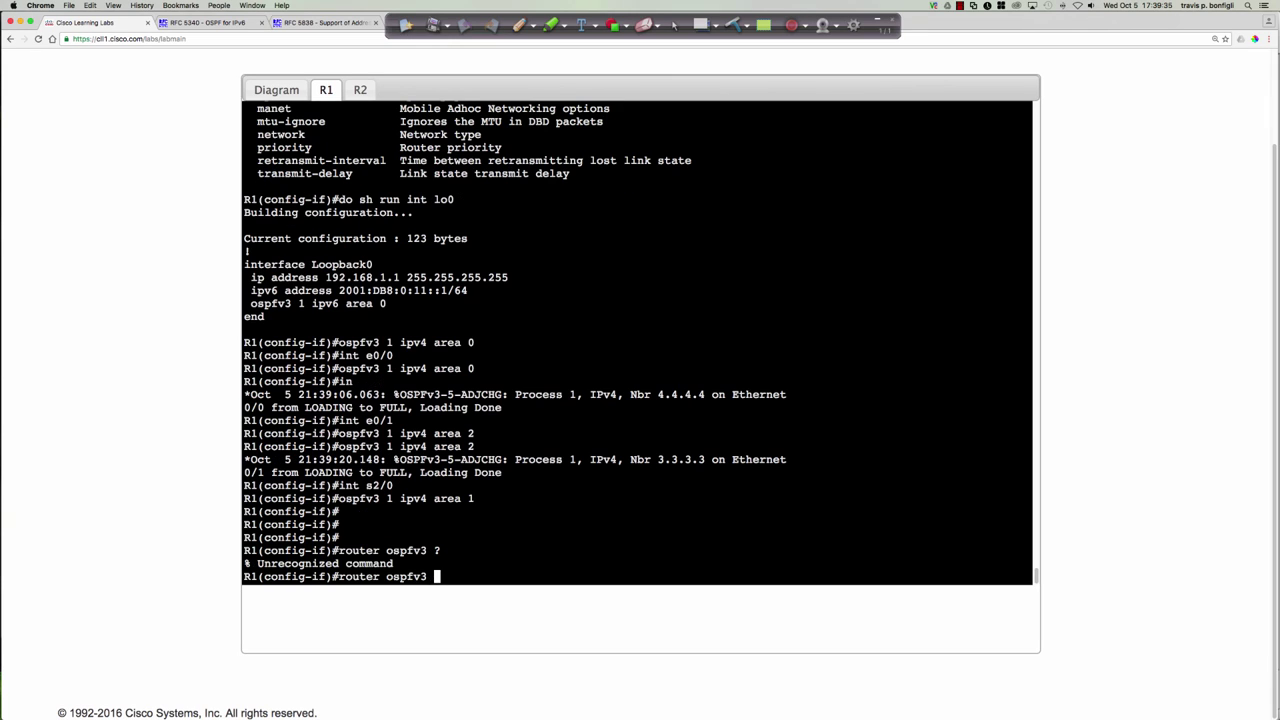
pyautogui.write('1')
pyautogui.press('Return')
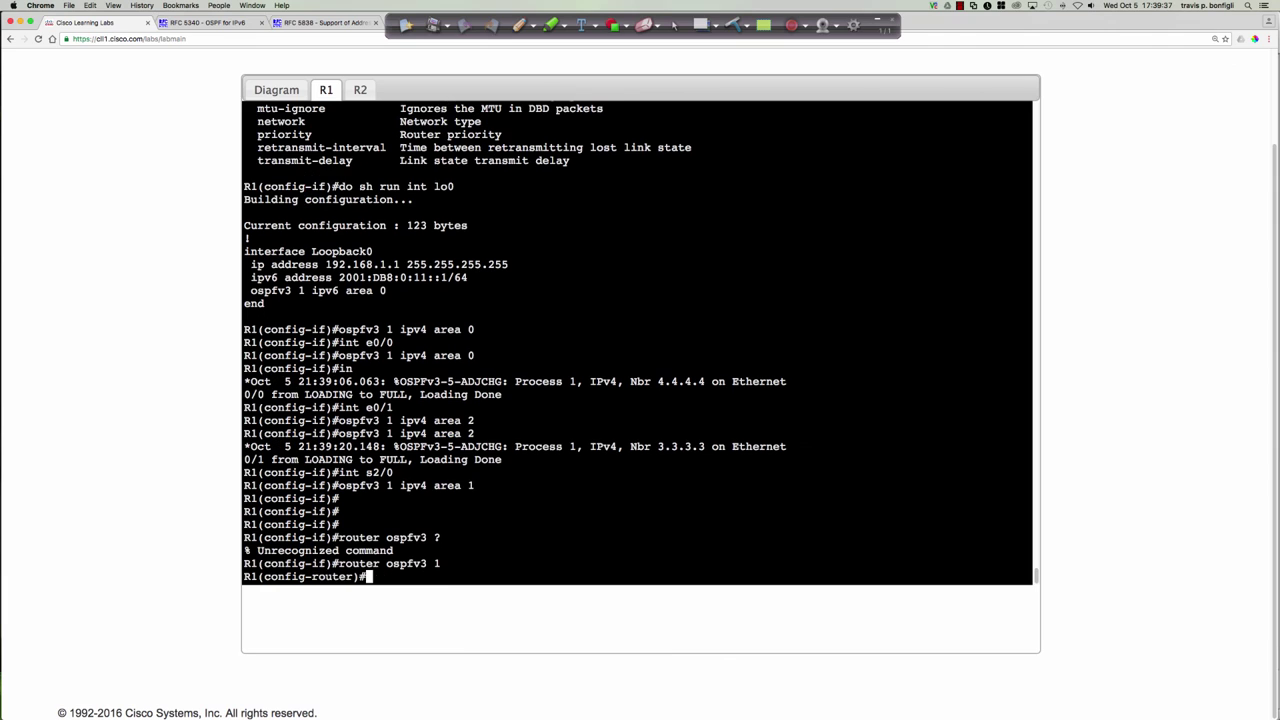
pyautogui.write('add ipv4 uni')
pyautogui.press('Tab')
pyautogui.press('Return')
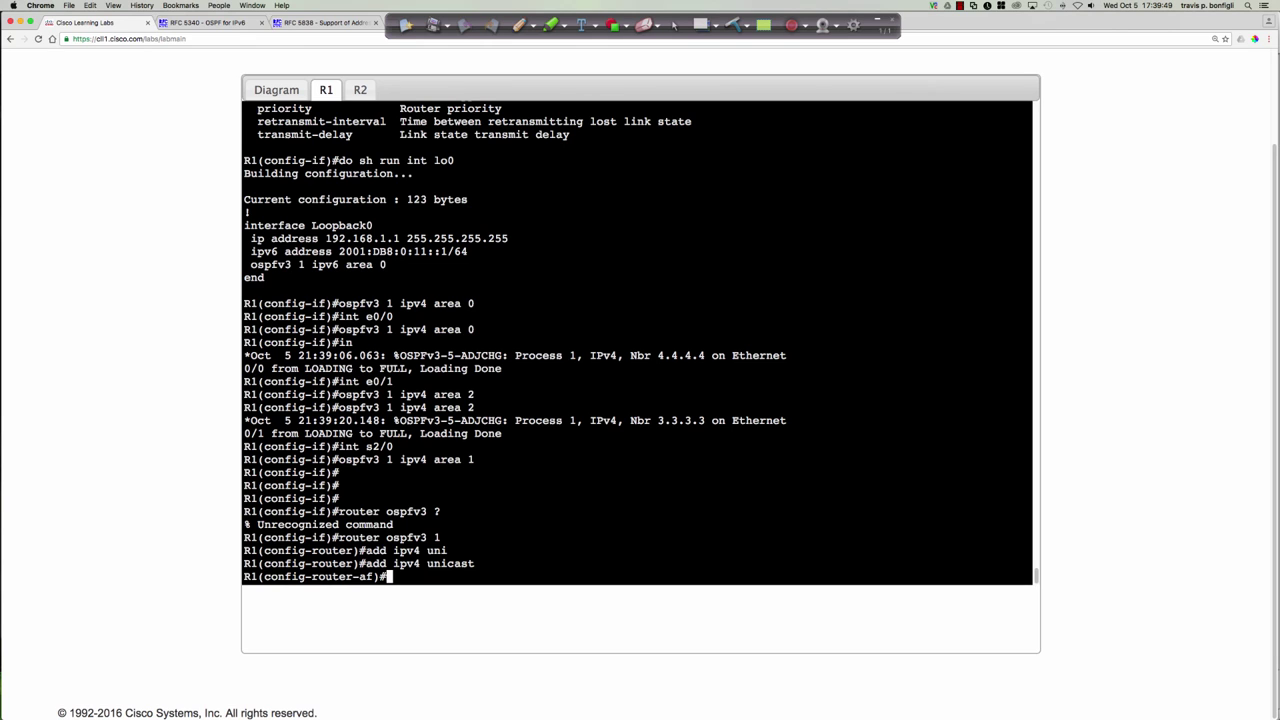
# Make all interfaces passive by default in R1's OSPFv3 IPv4 unicast address family
pyautogui.write('pas')
pyautogui.press('Tab')
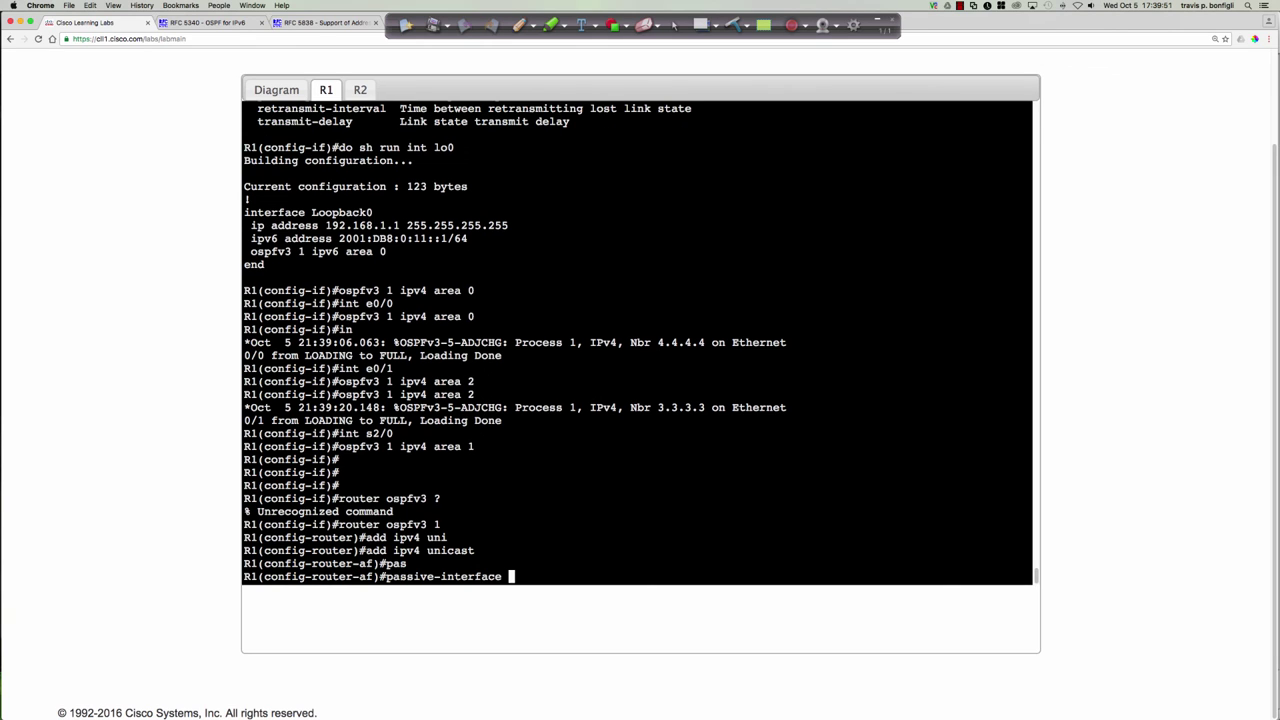
pyautogui.write('def')
pyautogui.press('Tab')
pyautogui.press('Return')
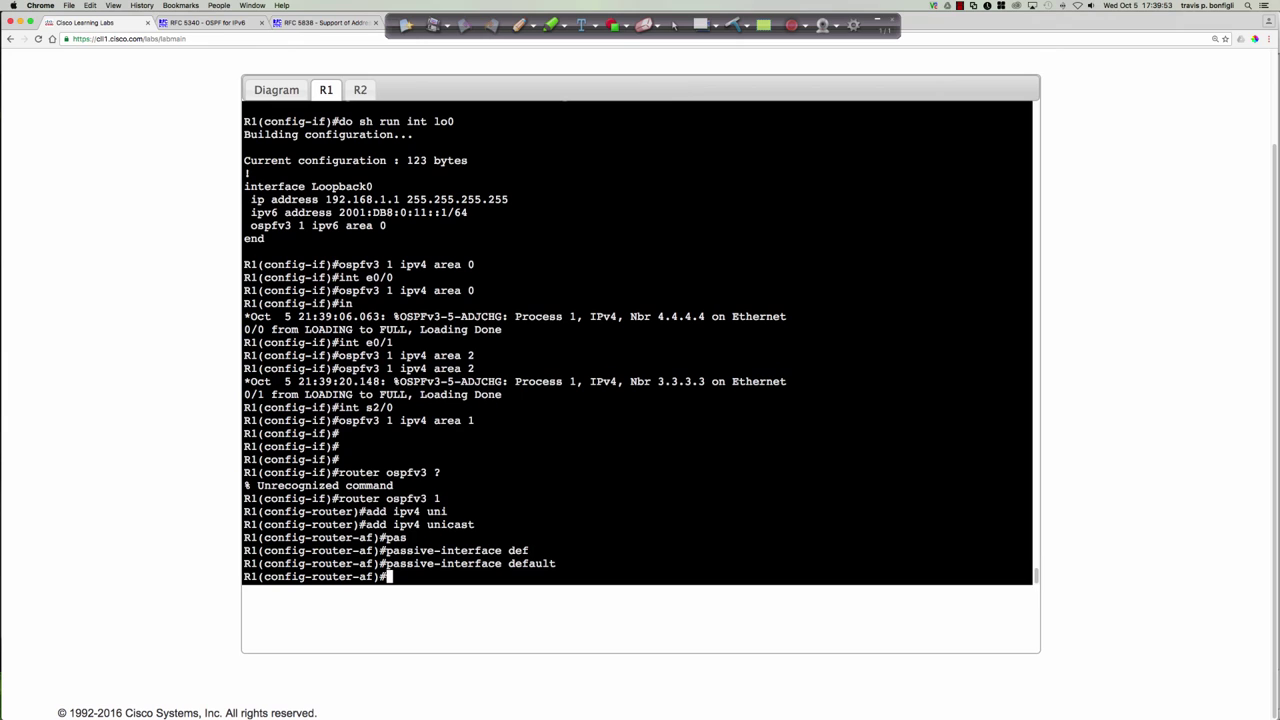
# Set the router ID to 1.1.1.1 in the OSPFv3 IPv4 address family
pyautogui.write('route')
pyautogui.press('Tab')
pyautogui.write('1')
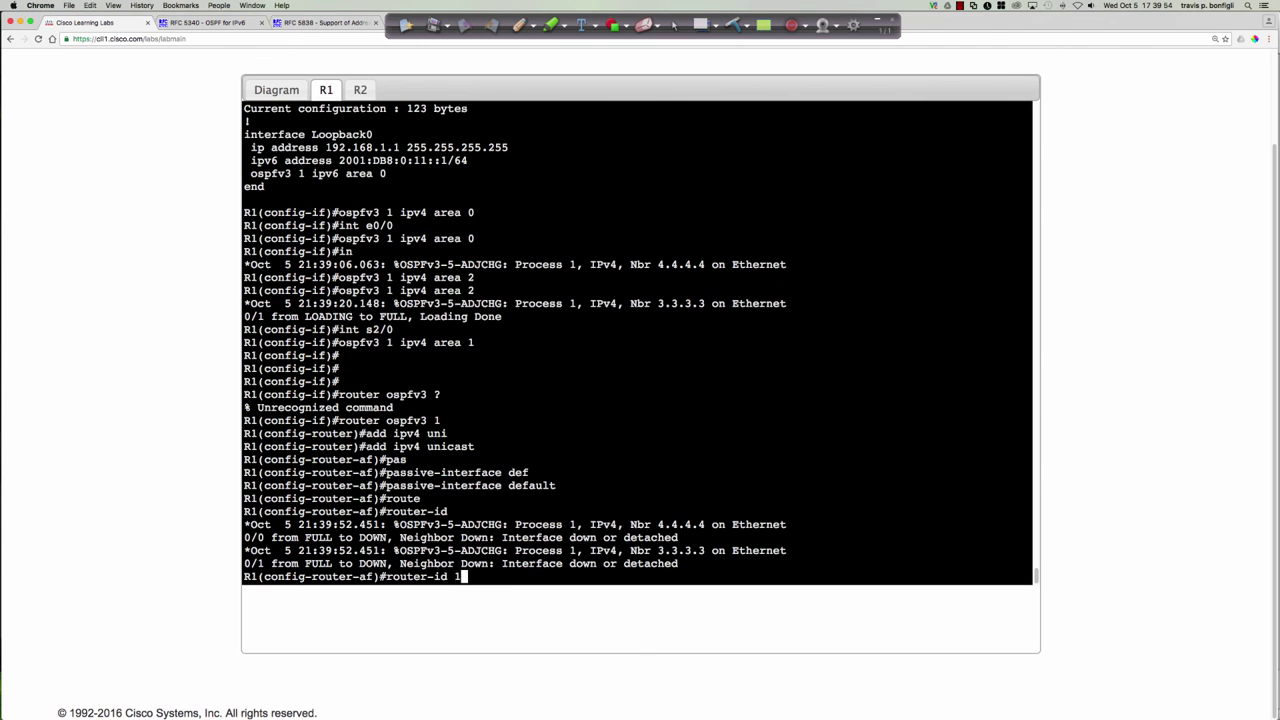
pyautogui.write('.1.11.')
pyautogui.press('Return')
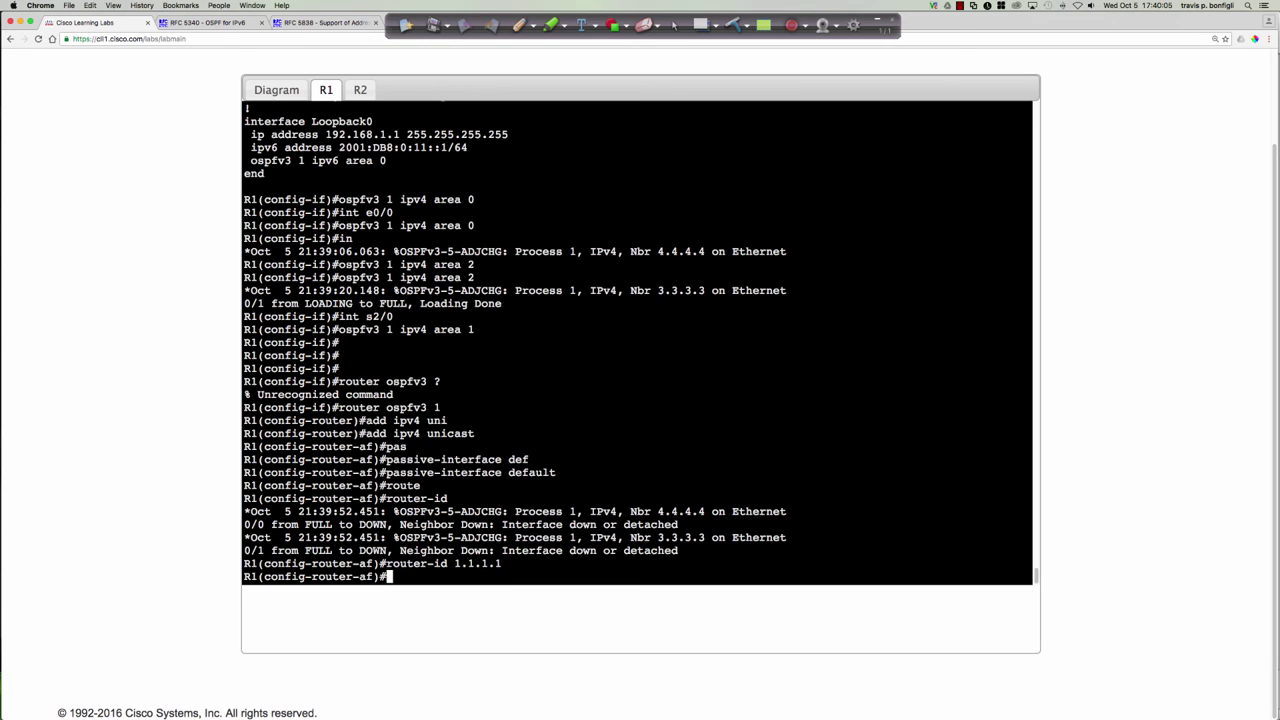
pyautogui.press('Return')
pyautogui.press('Return')
# Display the running configuration filtered to its EIGRP section, without leaving address-family configuration mode
pyautogui.write('do shr un')
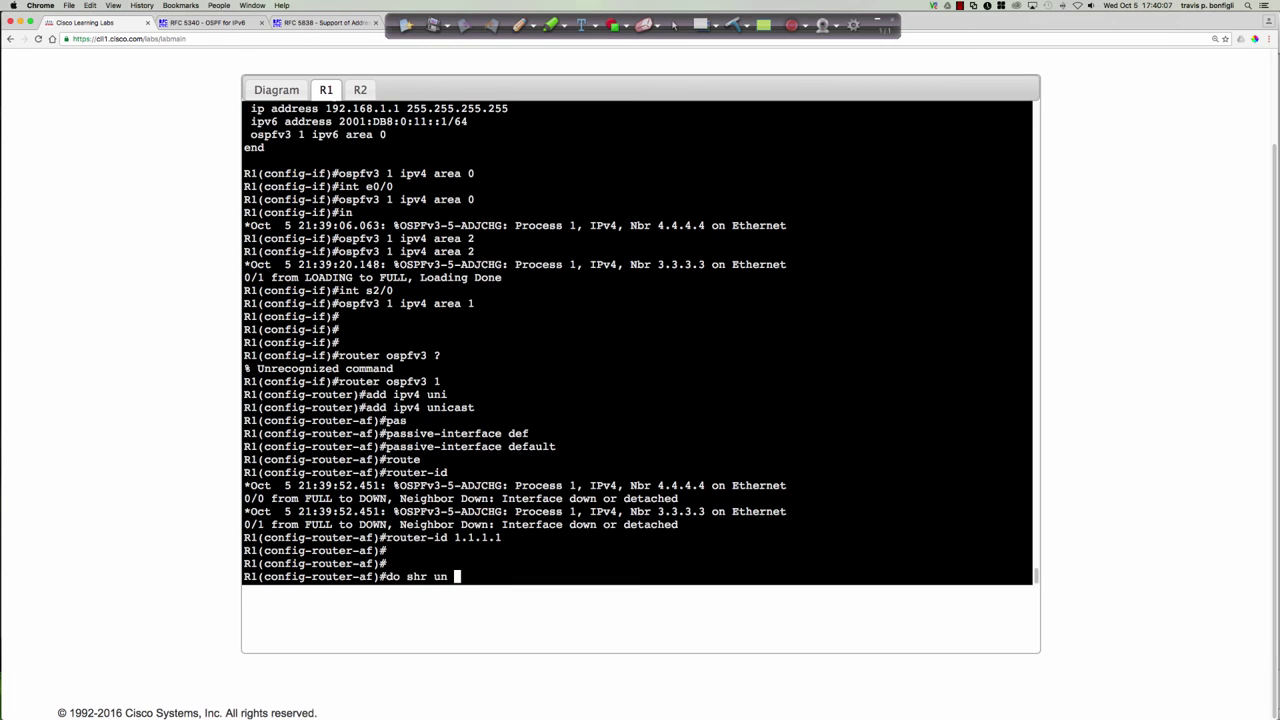
pyautogui.press('BackSpace')
pyautogui.press('BackSpace')
pyautogui.press('BackSpace')
pyautogui.press('BackSpace')
pyautogui.write('run | sed')
pyautogui.press('BackSpace')
pyautogui.press('BackSpace')
pyautogui.write('c eigrp')
pyautogui.press('Return')
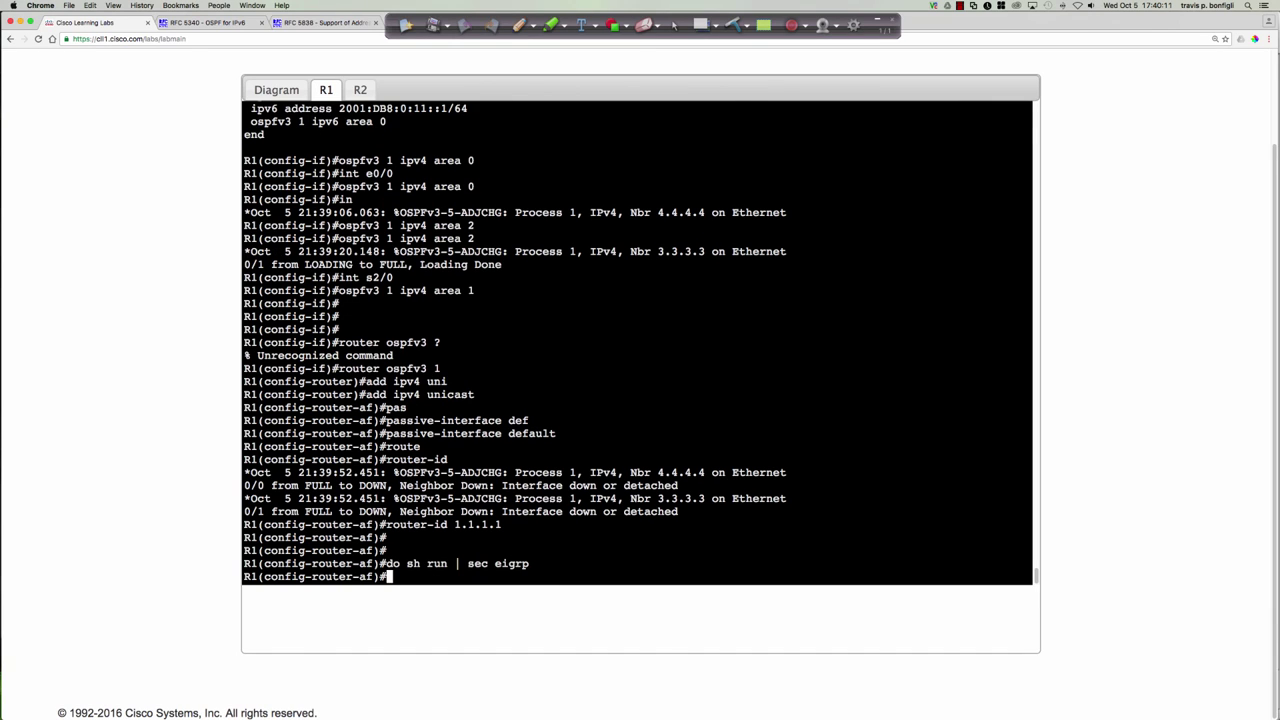
# Display the running configuration filtered to its OSPF section and read it through to the end
pyautogui.press('Up')
pyautogui.press('BackSpace')
pyautogui.press('BackSpace')
pyautogui.press('BackSpace')
pyautogui.press('BackSpace')
pyautogui.press('BackSpace')
pyautogui.write('ospf')
pyautogui.press('Return')
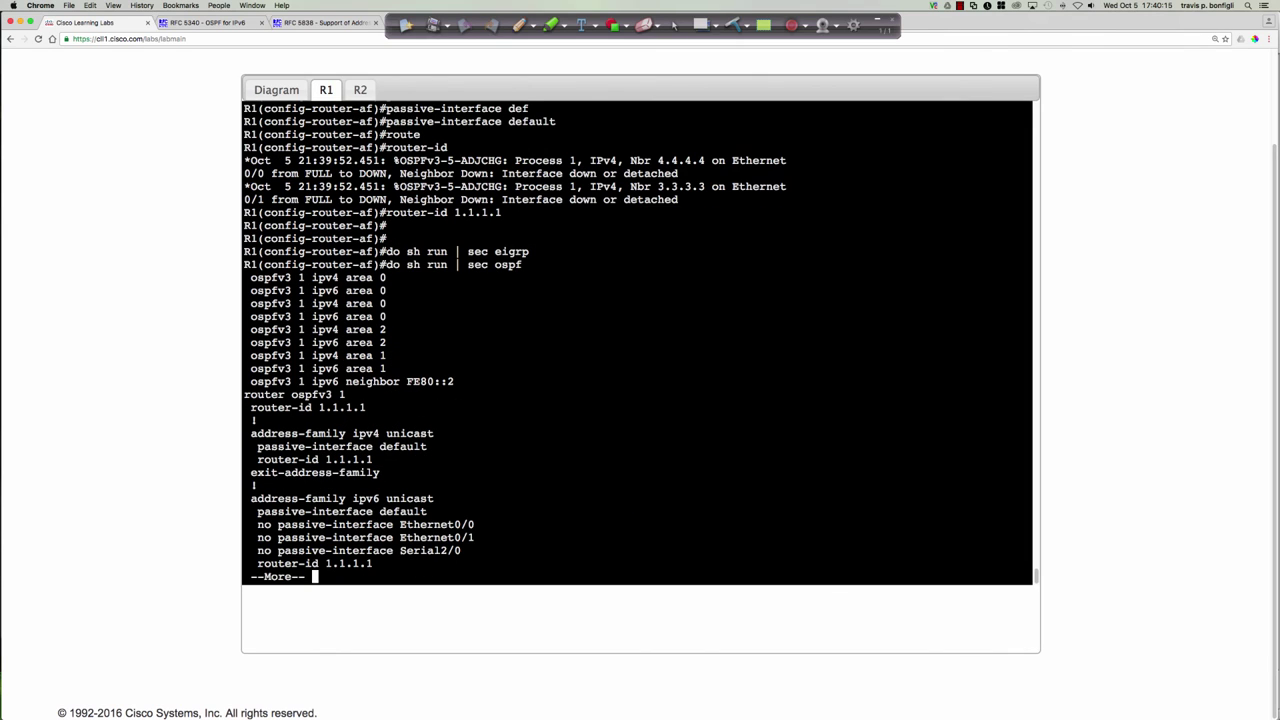
pyautogui.press('space')
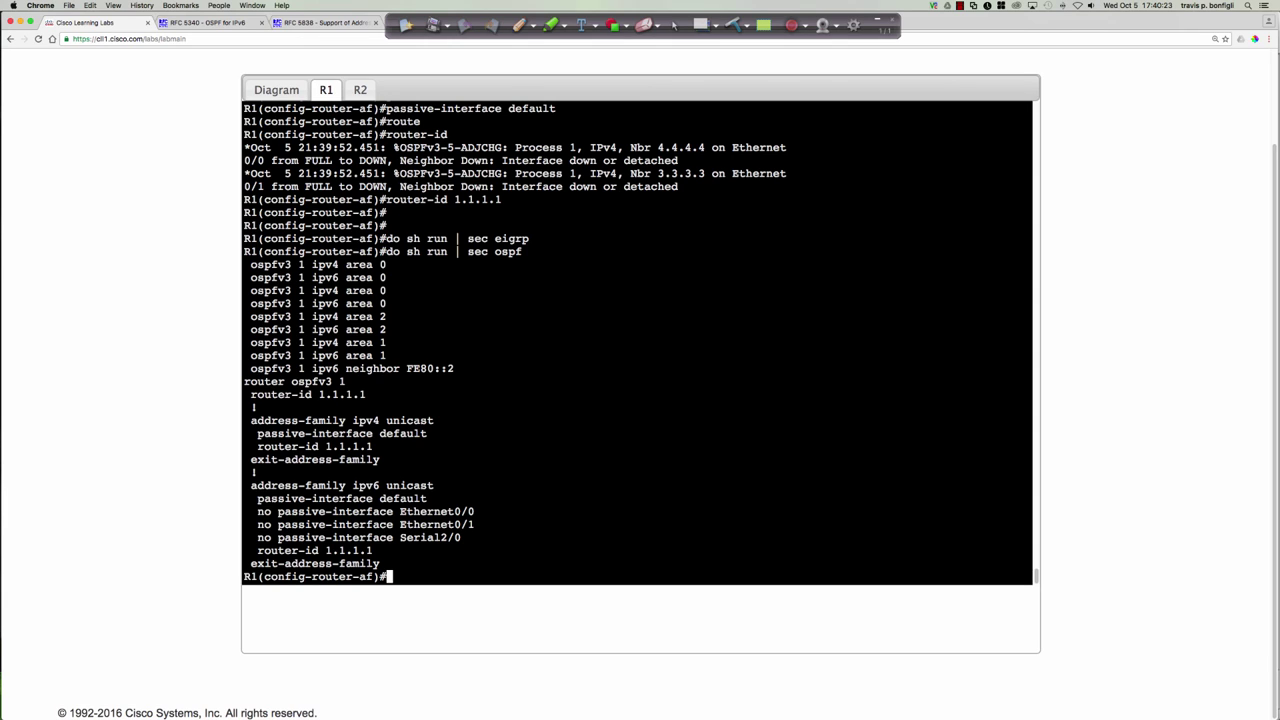
# Remove the passive setting from Ethernet0/0 and Ethernet0/1 in the IPv4 address family
pyautogui.write('no pas')
pyautogui.press('Tab')
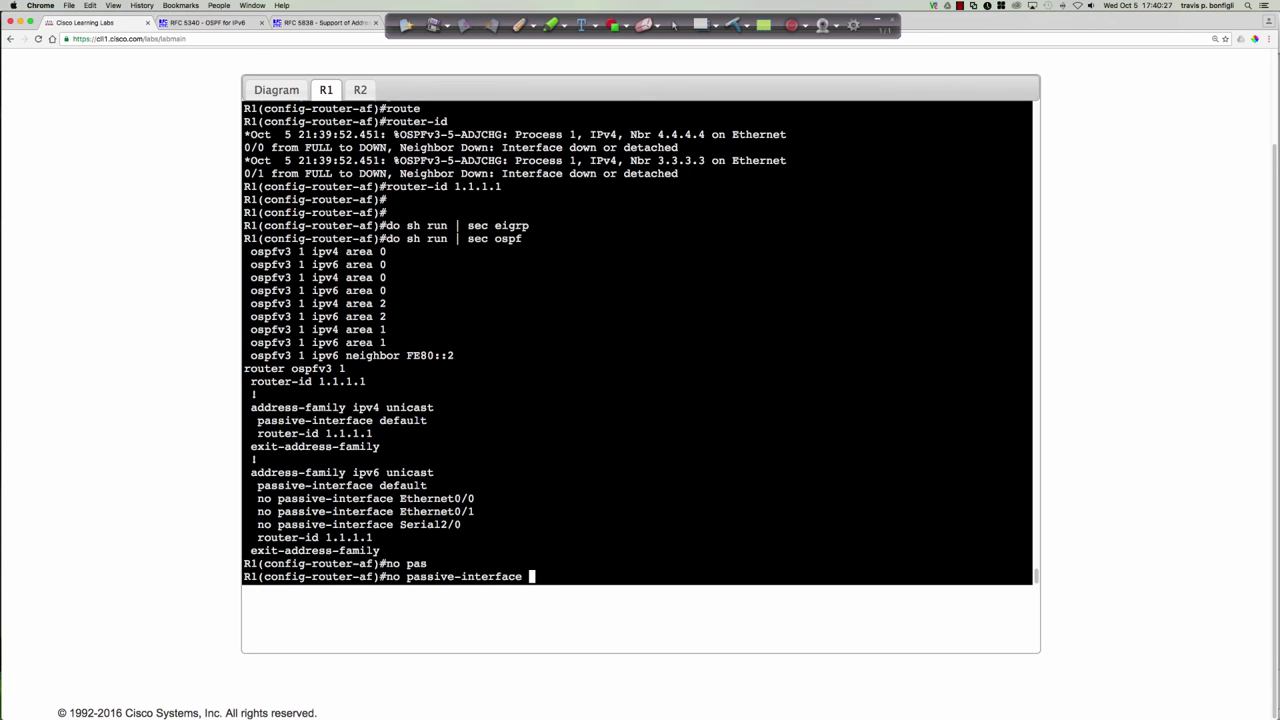
pyautogui.write('e0/0')
pyautogui.press('Return')
pyautogui.press('Up')
pyautogui.press('BackSpace')
pyautogui.write('1')
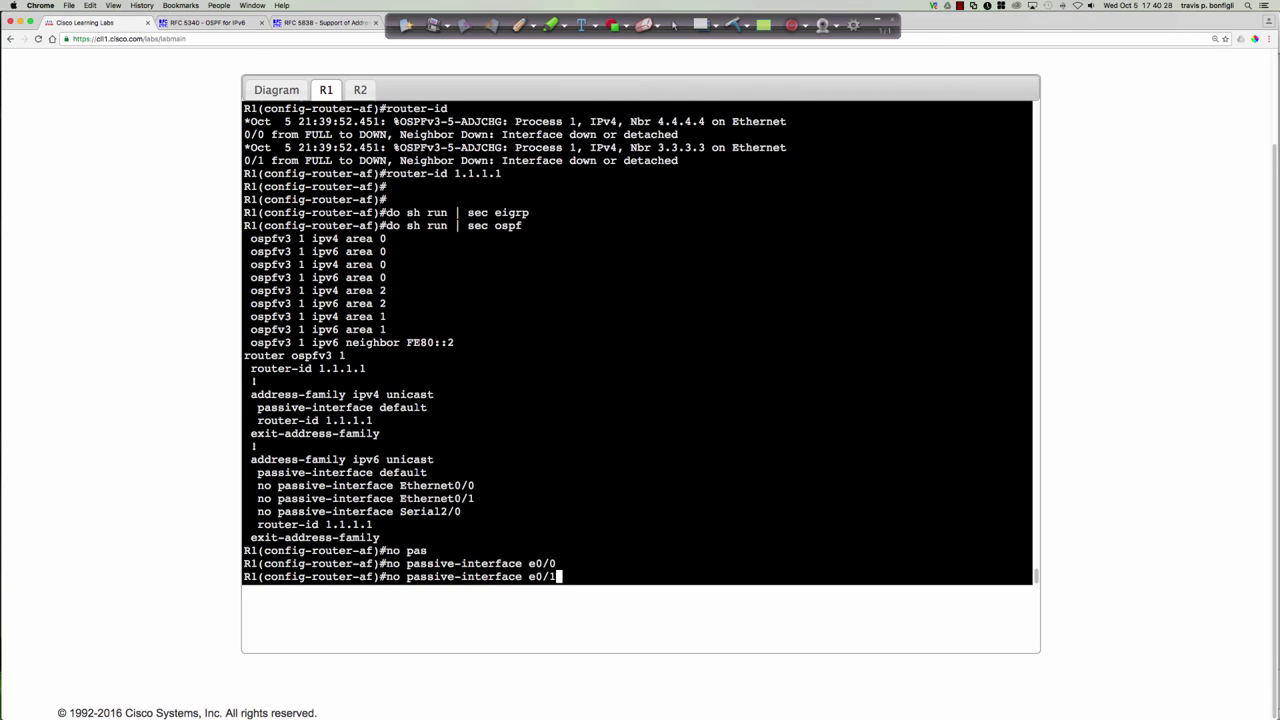
pyautogui.press('Return')
# Remove the passive setting from Serial2/0 in the IPv4 address family
pyautogui.press('Up')
pyautogui.press('BackSpace')
pyautogui.press('BackSpace')
pyautogui.press('BackSpace')
pyautogui.press('BackSpace')
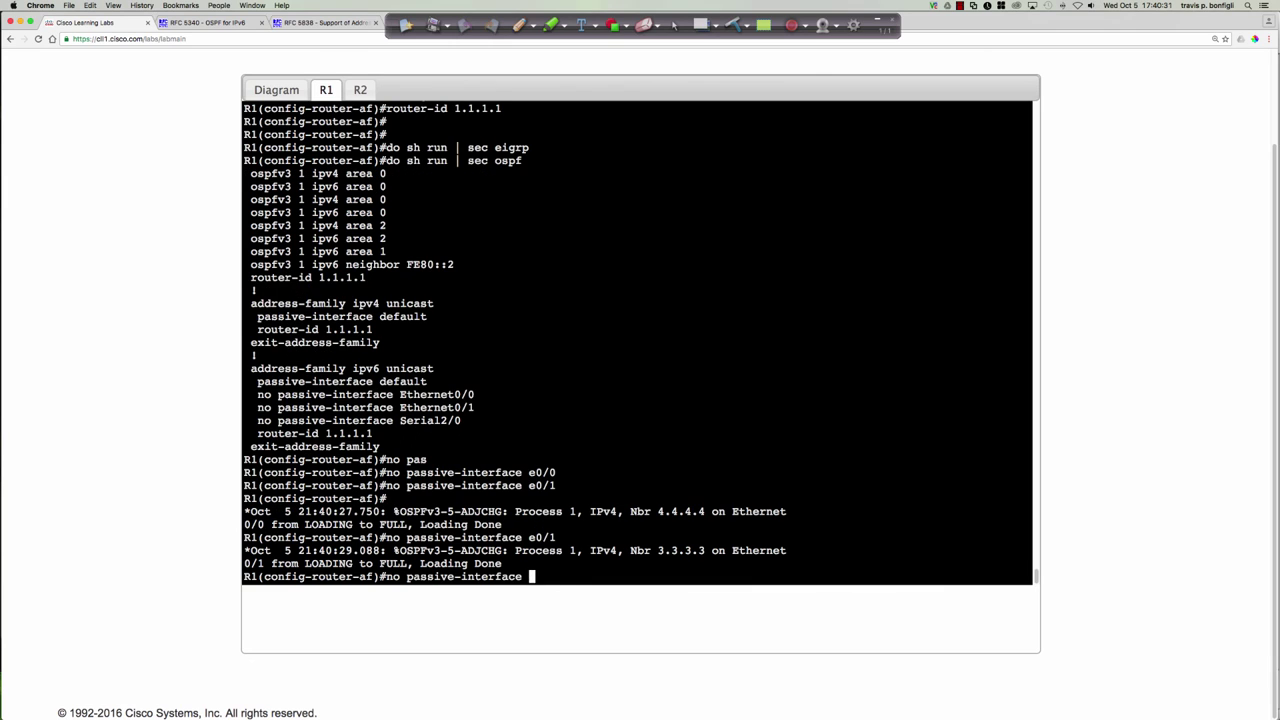
pyautogui.write('s20')
pyautogui.press('Return')
pyautogui.press('Up')
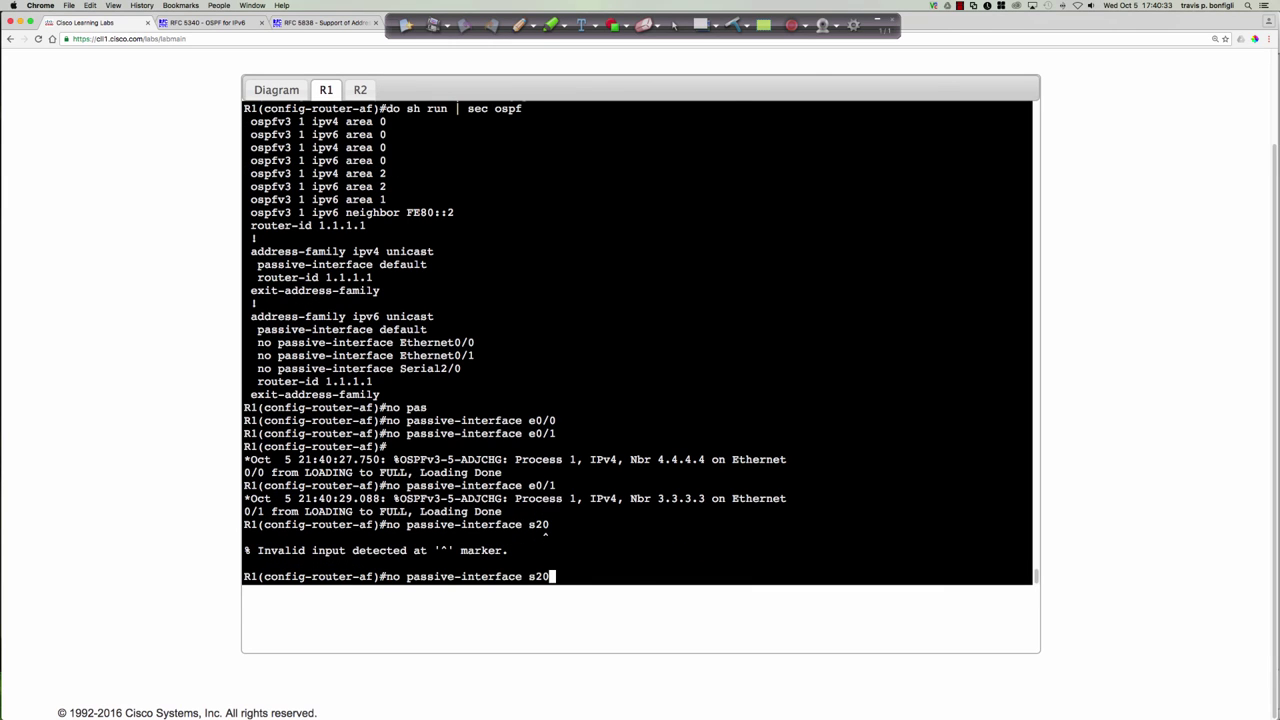
pyautogui.press('BackSpace')
pyautogui.press('BackSpace')
pyautogui.write('2/0')
pyautogui.press('Return')
pyautogui.press('Return')
pyautogui.press('Return')
pyautogui.press('Return')
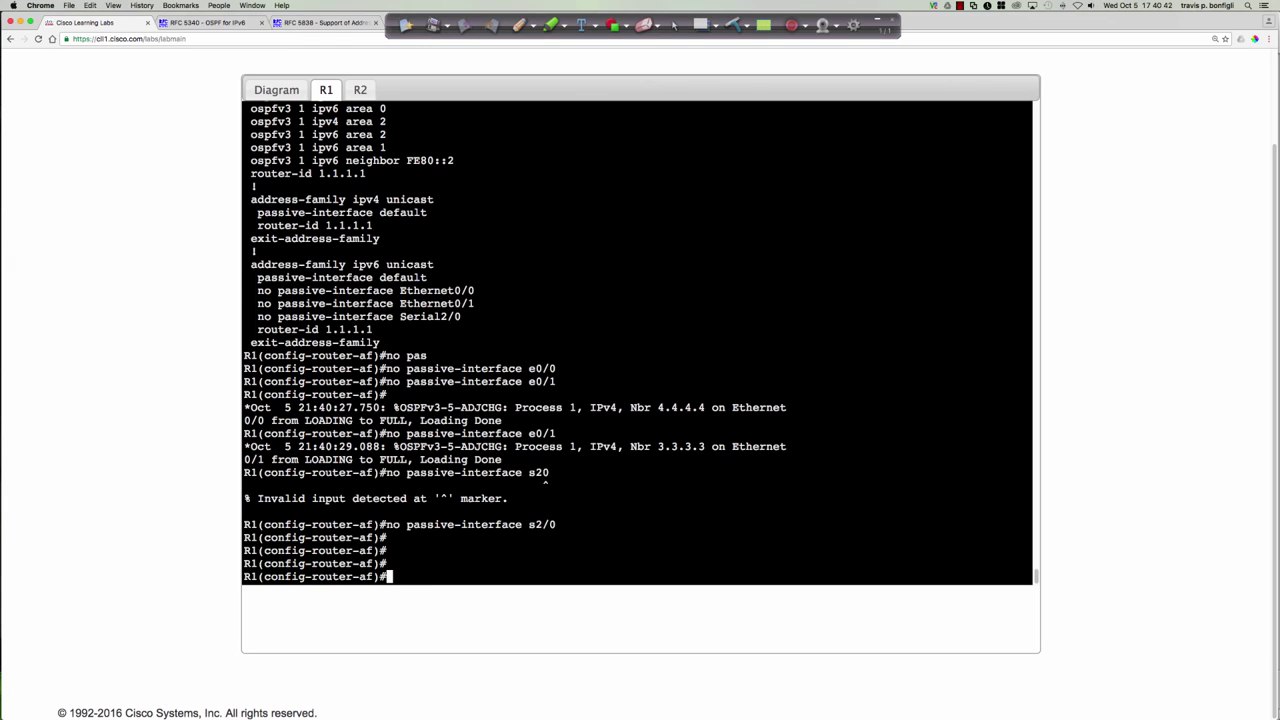
# Display R1's OSPF neighbors with the older IPv6 OSPF show command
pyautogui.write('do sh ipv6 ospf neigh')
pyautogui.press('Return')
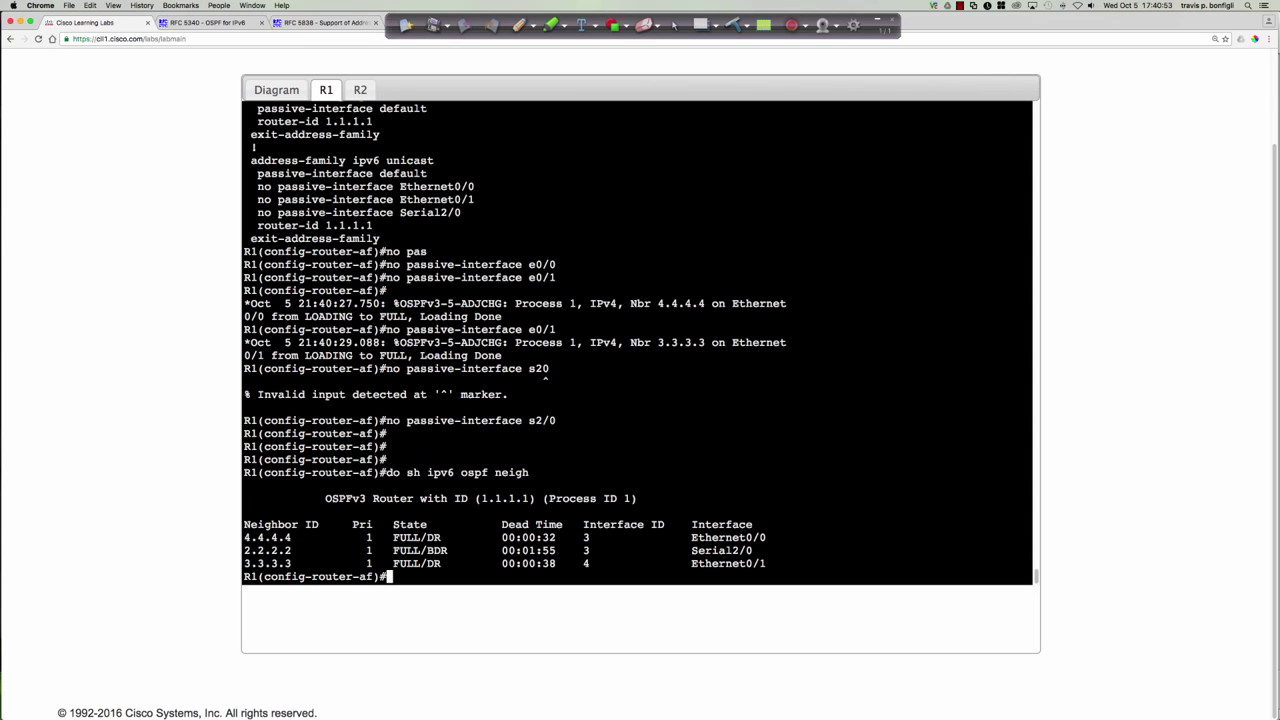
pyautogui.press('Return')
pyautogui.press('Return')
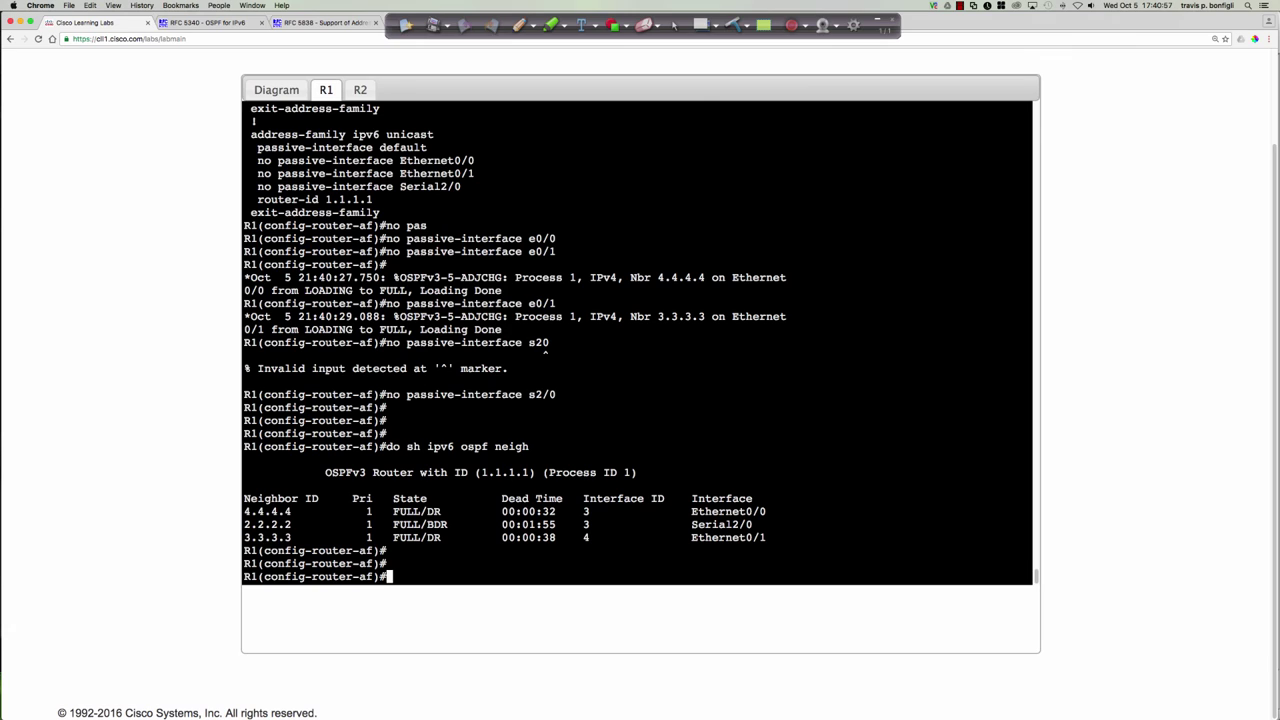
# Display R1's neighbors with the ospfv3 show command, then repeat it below some blank prompt lines to examine both address families
pyautogui.write('do sh ospfv3 neigh')
pyautogui.press('Return')
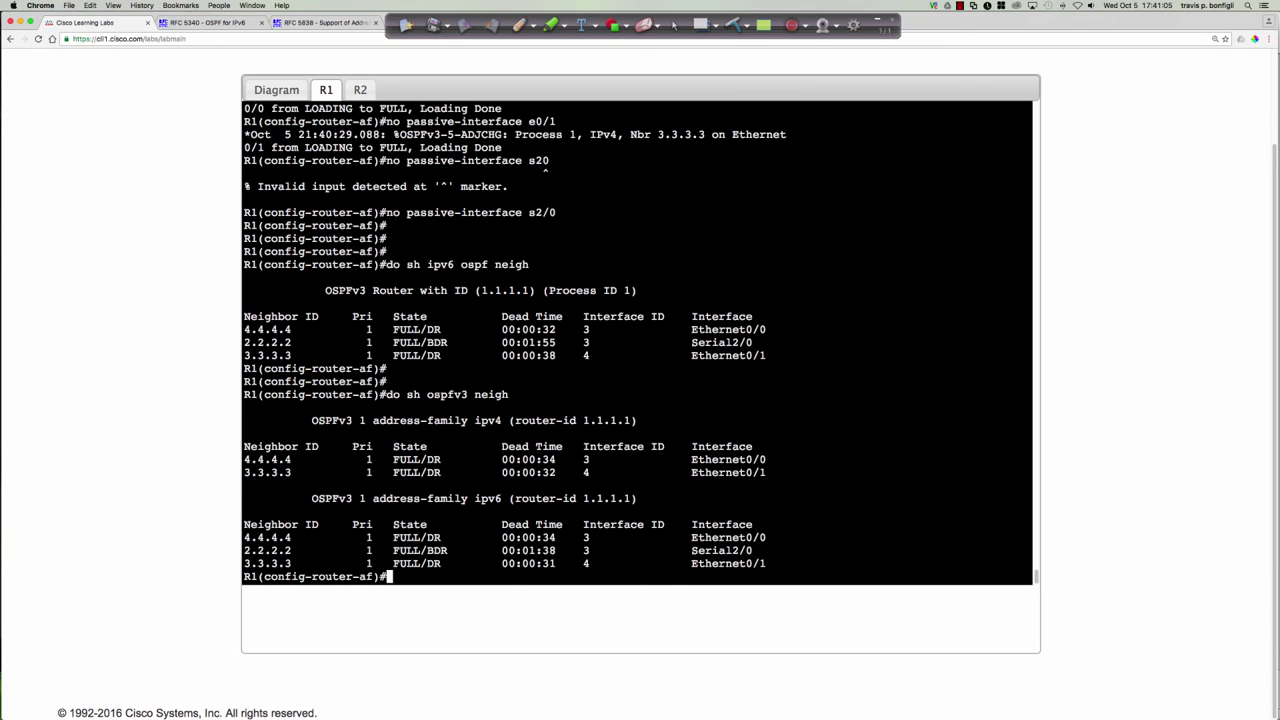
pyautogui.press('Return')
pyautogui.press('Return')
pyautogui.press('Return')
pyautogui.press('Return')
pyautogui.press('Return')
pyautogui.press('Return')
pyautogui.press('Return')
pyautogui.press('Return')
pyautogui.press('Return')
pyautogui.press('Return')
pyautogui.press('Return')
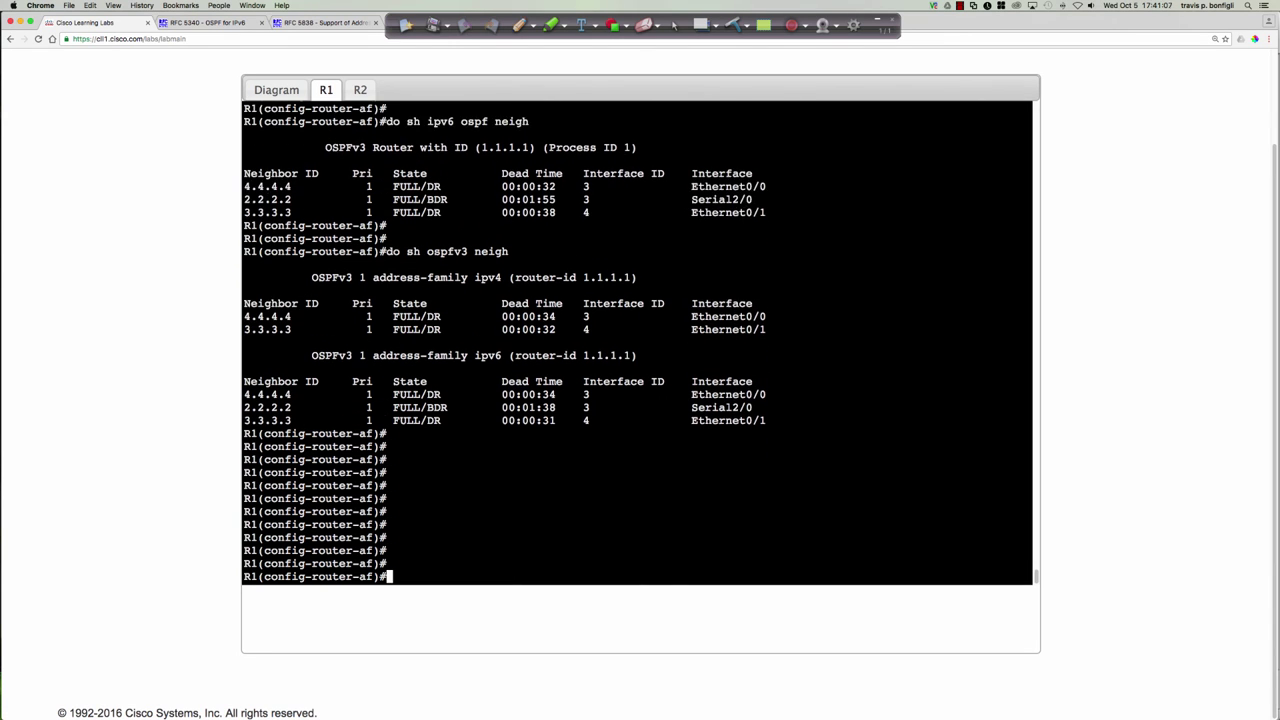
pyautogui.press('Up')
pyautogui.press('Return')
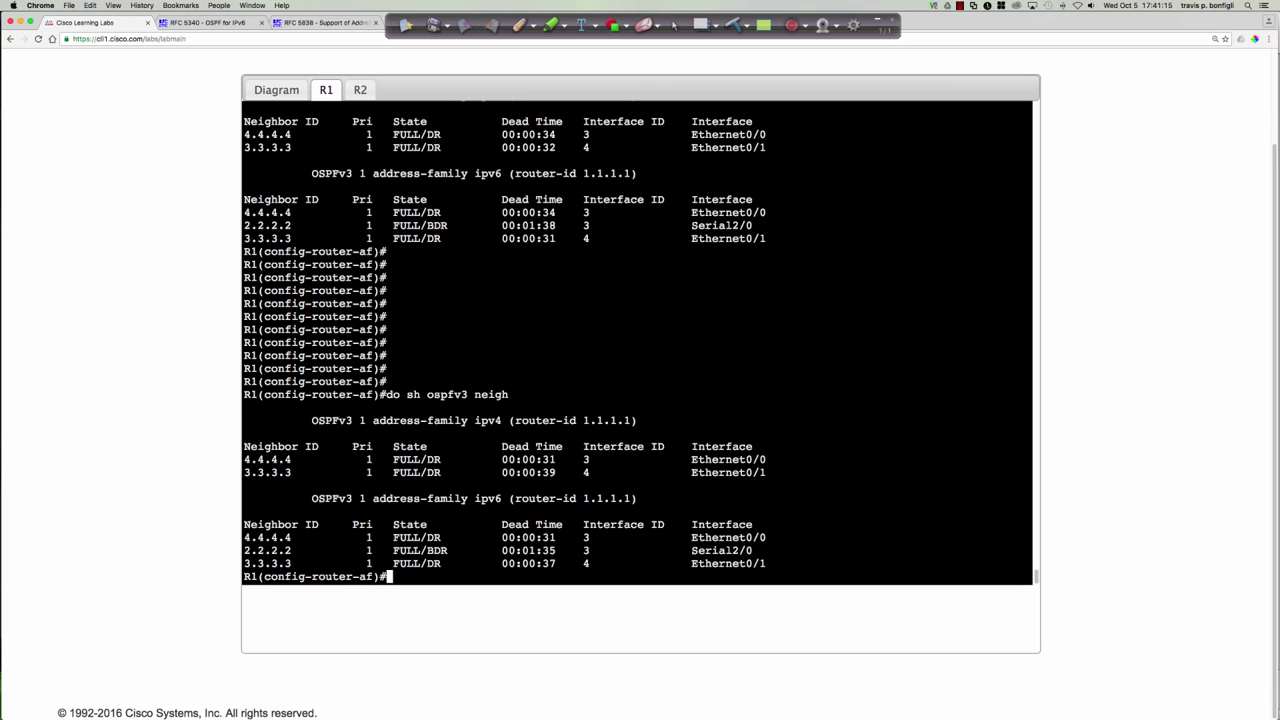
pyautogui.press('Return')
pyautogui.press('Return')
# Display the OSPFv3 link-state database and examine the beginning of its IPv4 address-family section
pyautogui.press('Up')
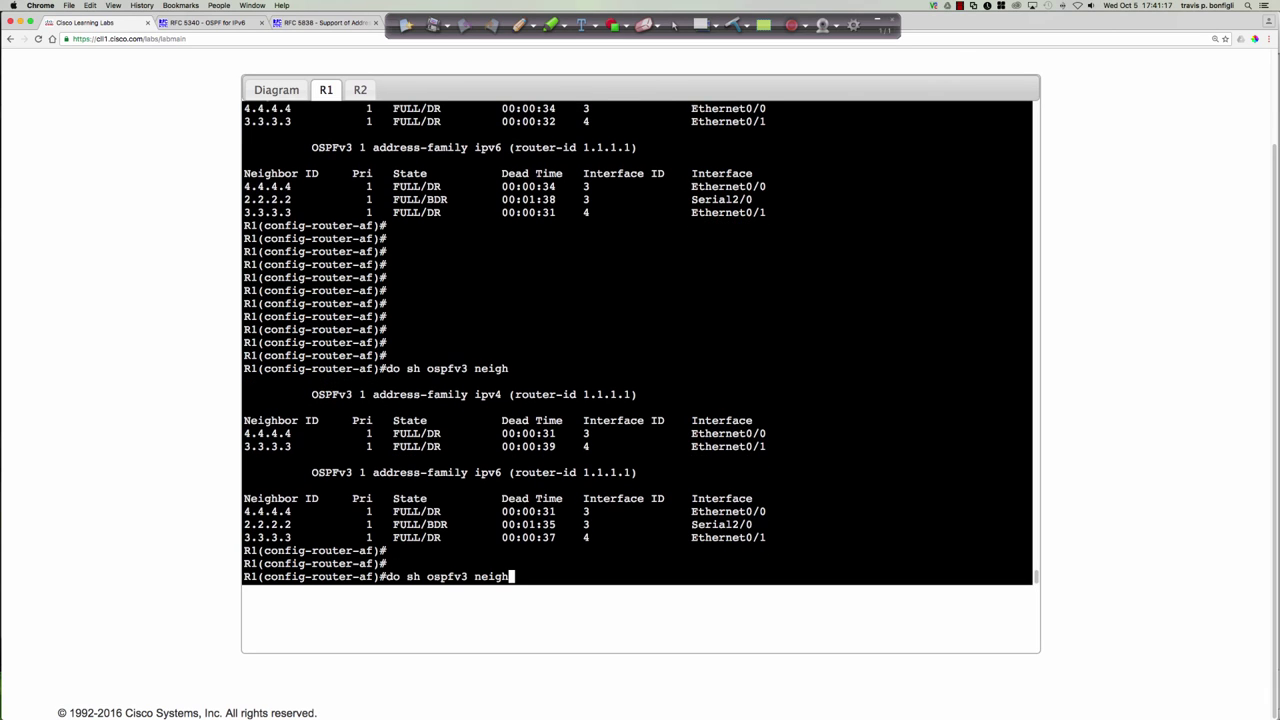
pyautogui.press('BackSpace')
pyautogui.press('BackSpace')
pyautogui.press('BackSpace')
pyautogui.press('BackSpace')
pyautogui.press('BackSpace')
pyautogui.write('data')
pyautogui.press('Return')
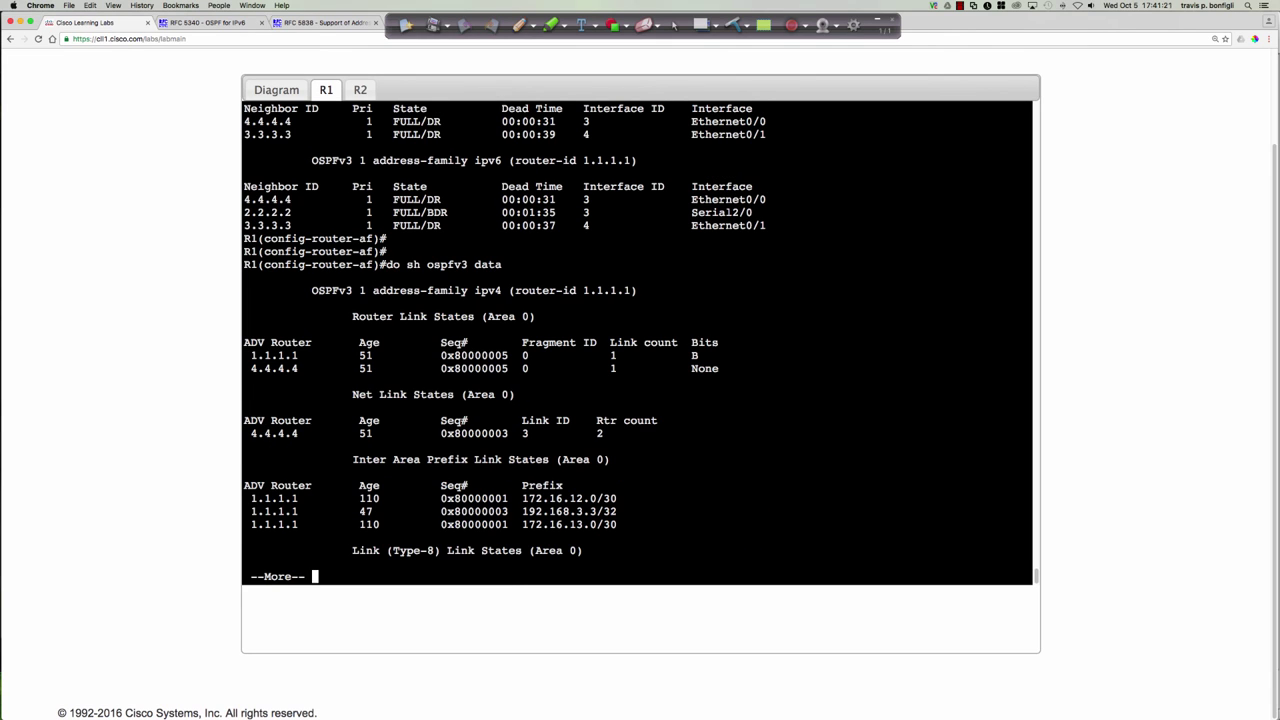
pyautogui.press('Return')
pyautogui.press('Return')
pyautogui.press('Return')
pyautogui.press('Return')
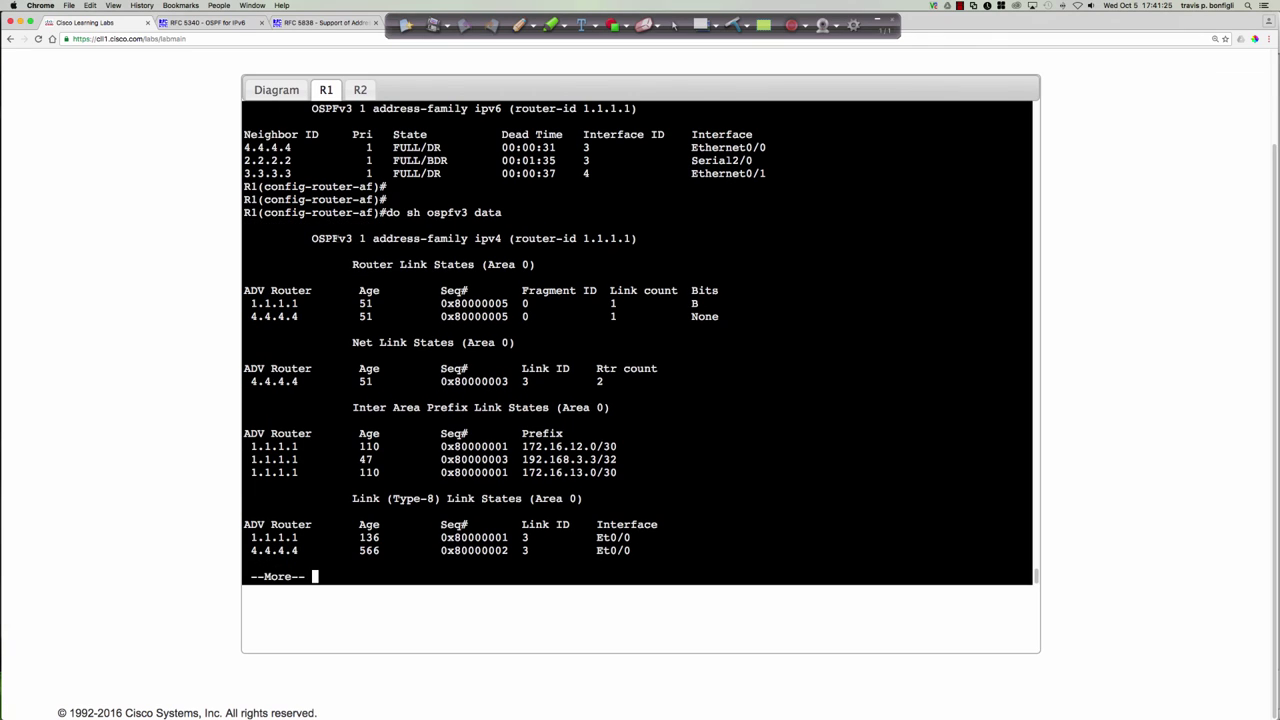
pyautogui.moveTo(322, 238); pyautogui.dragTo(522, 238)
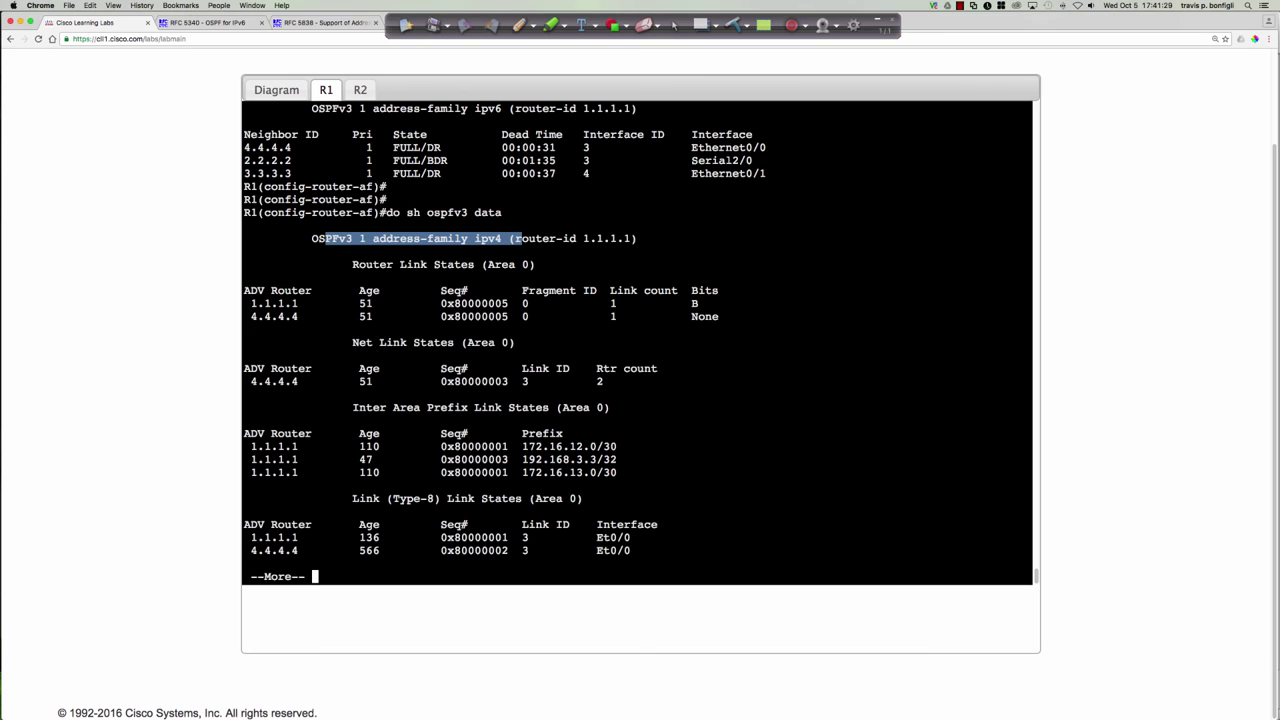
# Page through the remaining IPv4 link states of the database to the IPv6 address-family section and examine its heading
pyautogui.press('space')
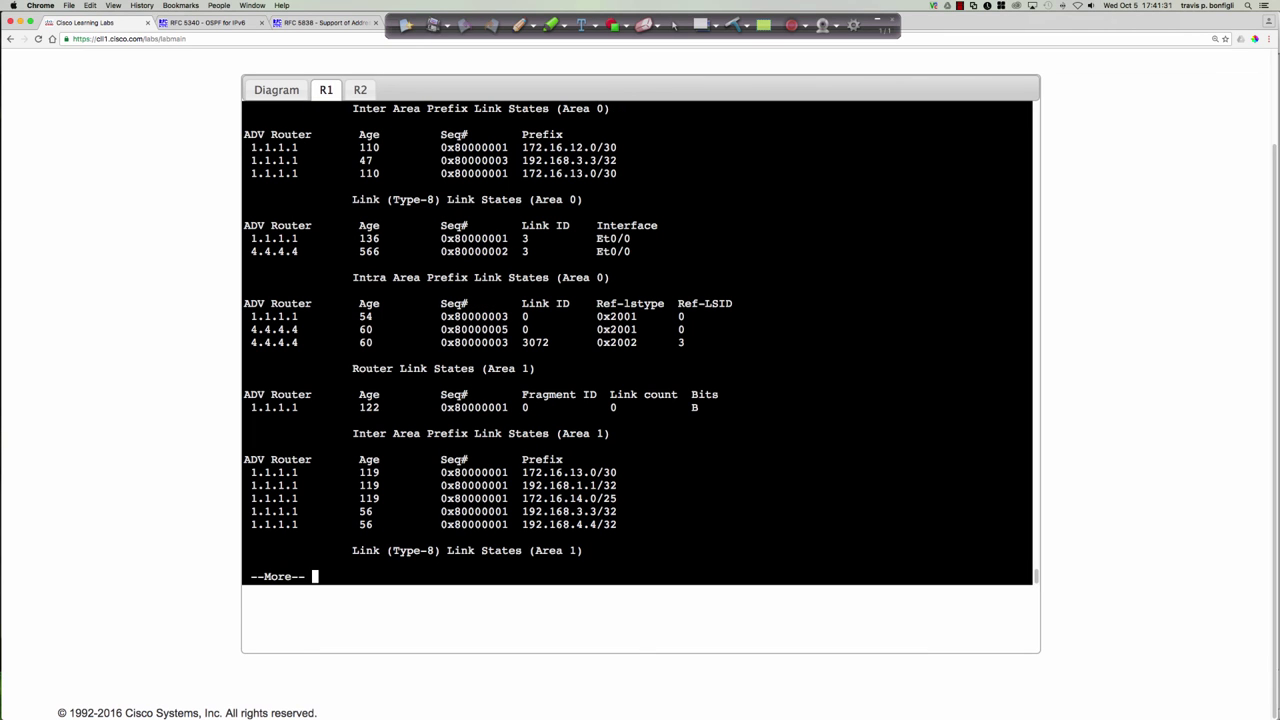
pyautogui.press('space')
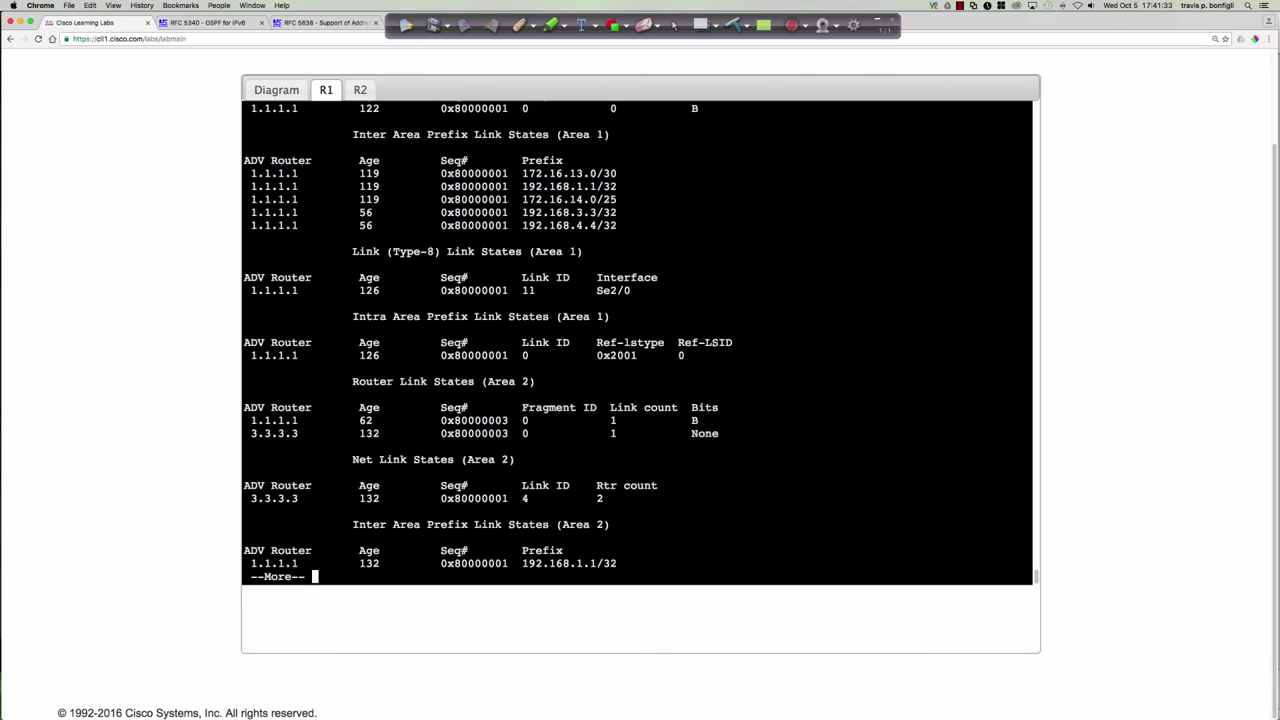
pyautogui.press('space')
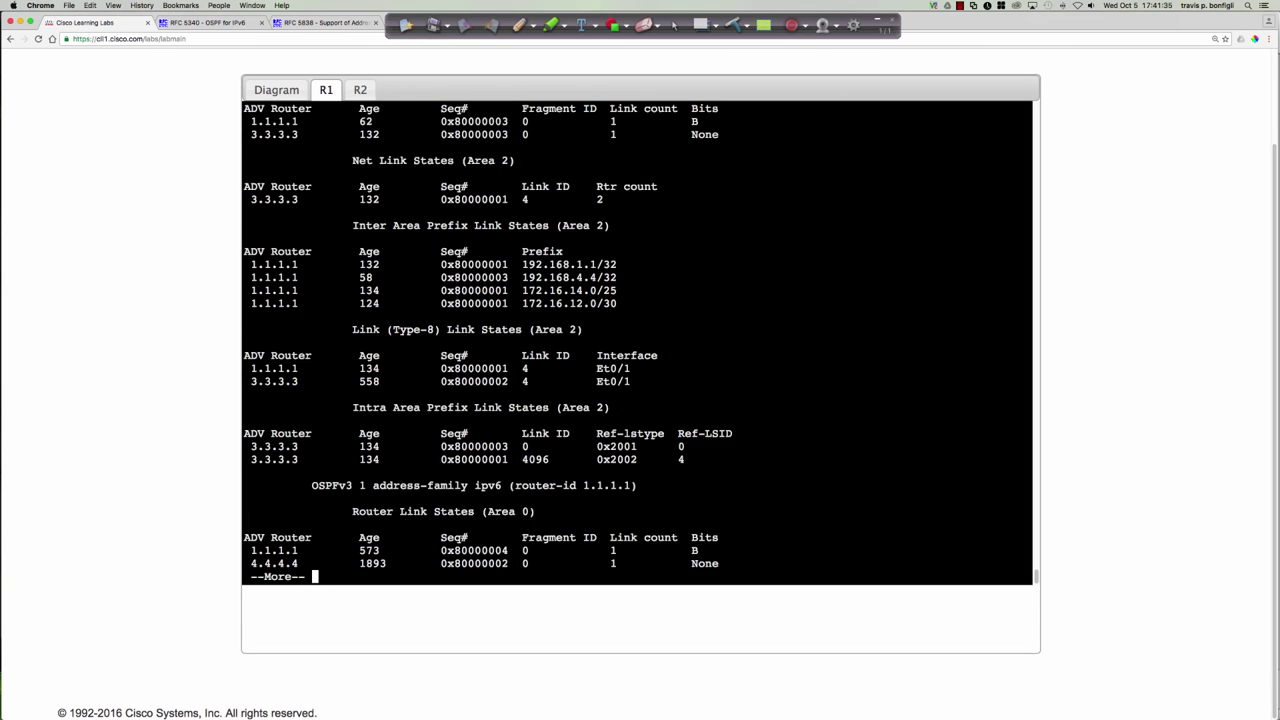
pyautogui.press('space')
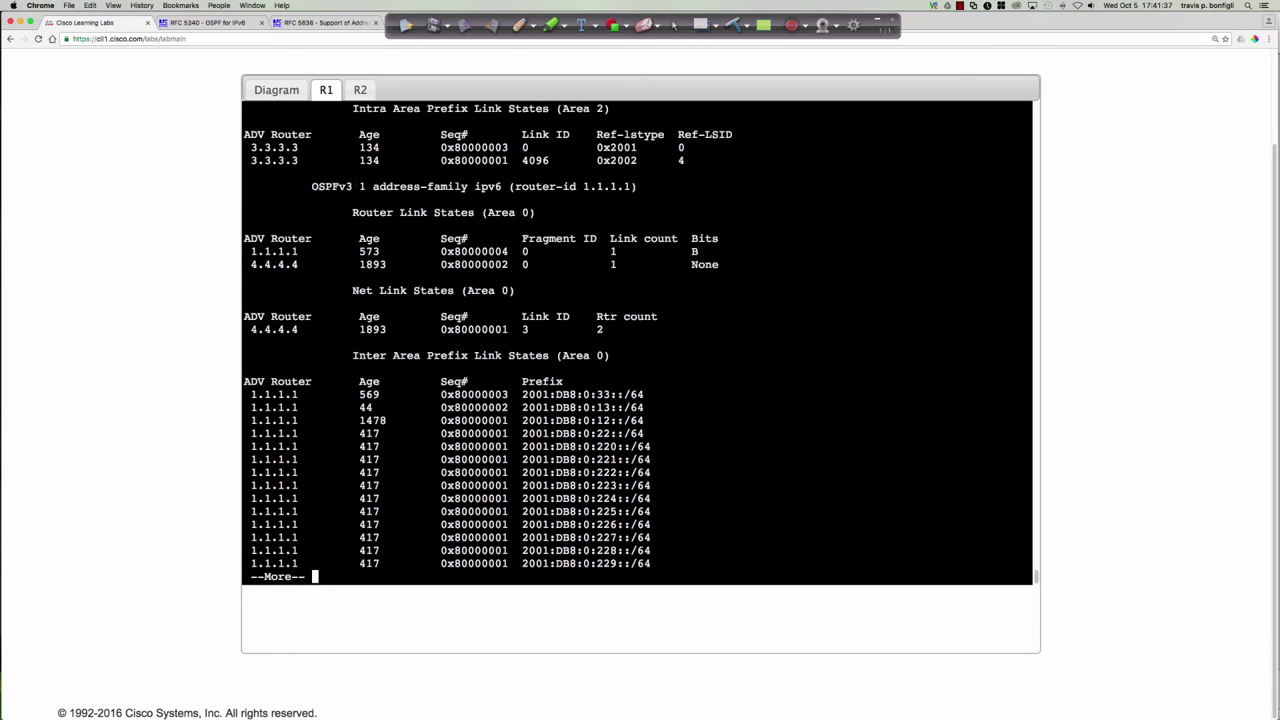
pyautogui.moveTo(353, 186); pyautogui.dragTo(588, 186)
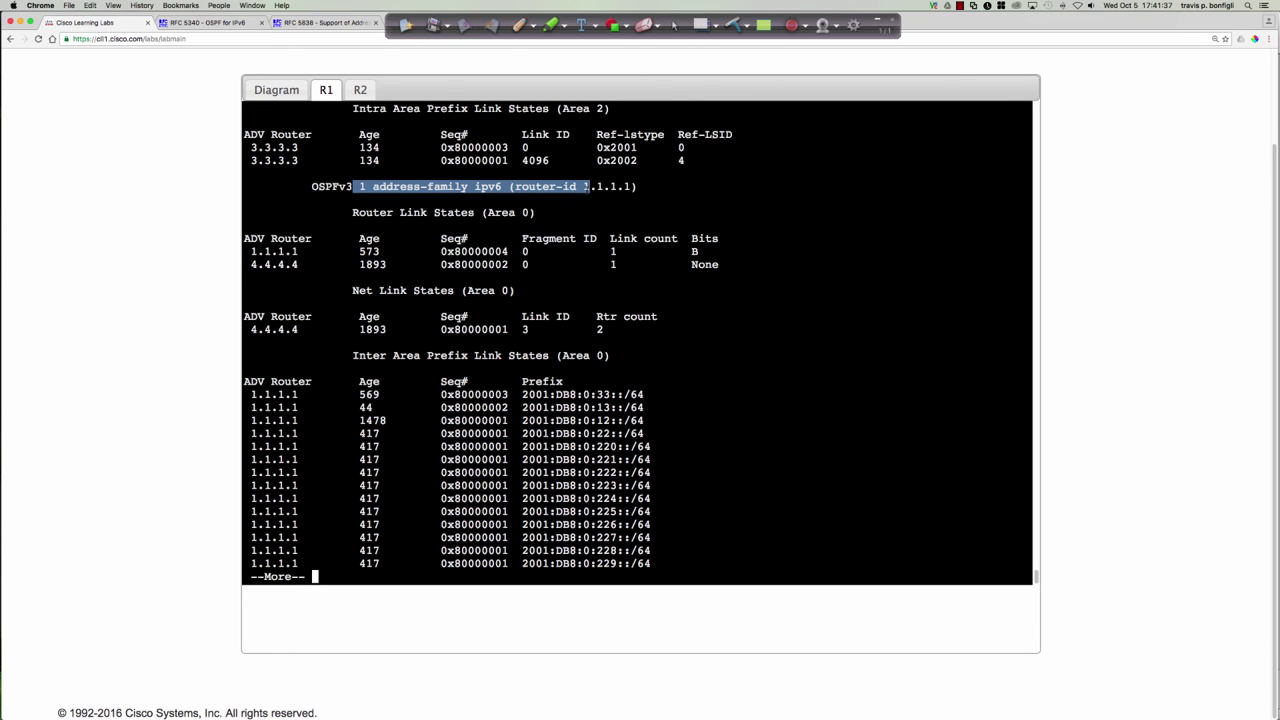
pyautogui.click(577, 296)
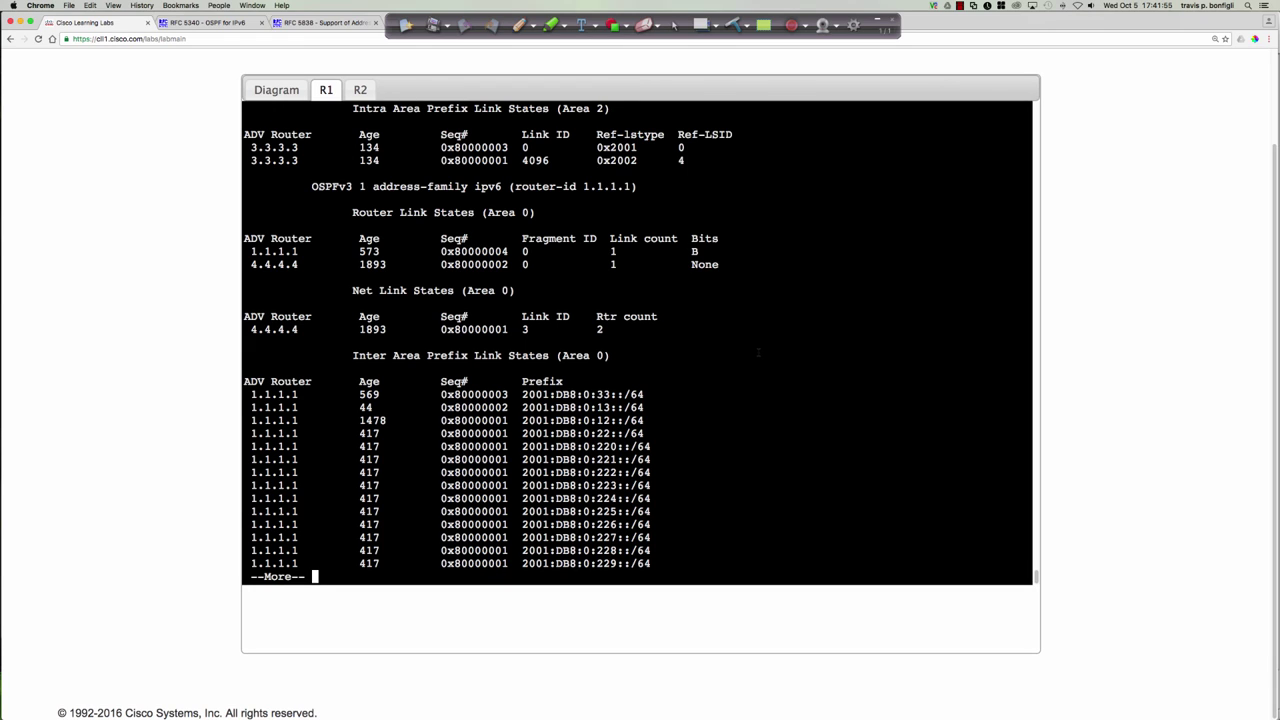
# Quit the paged output and query the OSPF database with the traditional IPv4 command, show ip ospf database
pyautogui.write('qdo sh i')
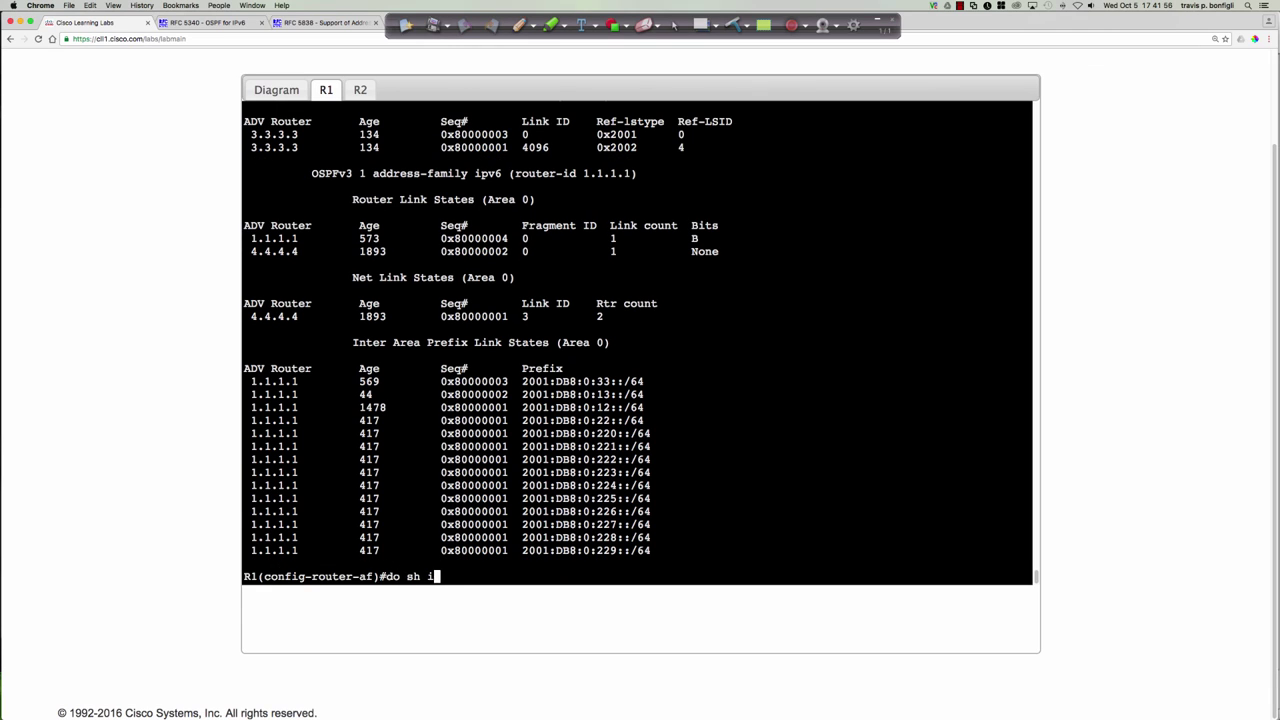
pyautogui.write('p opsf data')
pyautogui.press('BackSpace')
pyautogui.press('BackSpace')
pyautogui.press('BackSpace')
pyautogui.press('BackSpace')
pyautogui.press('BackSpace')
pyautogui.press('BackSpace')
pyautogui.press('BackSpace')
pyautogui.press('BackSpace')
pyautogui.write('spf data')
pyautogui.press('Return')
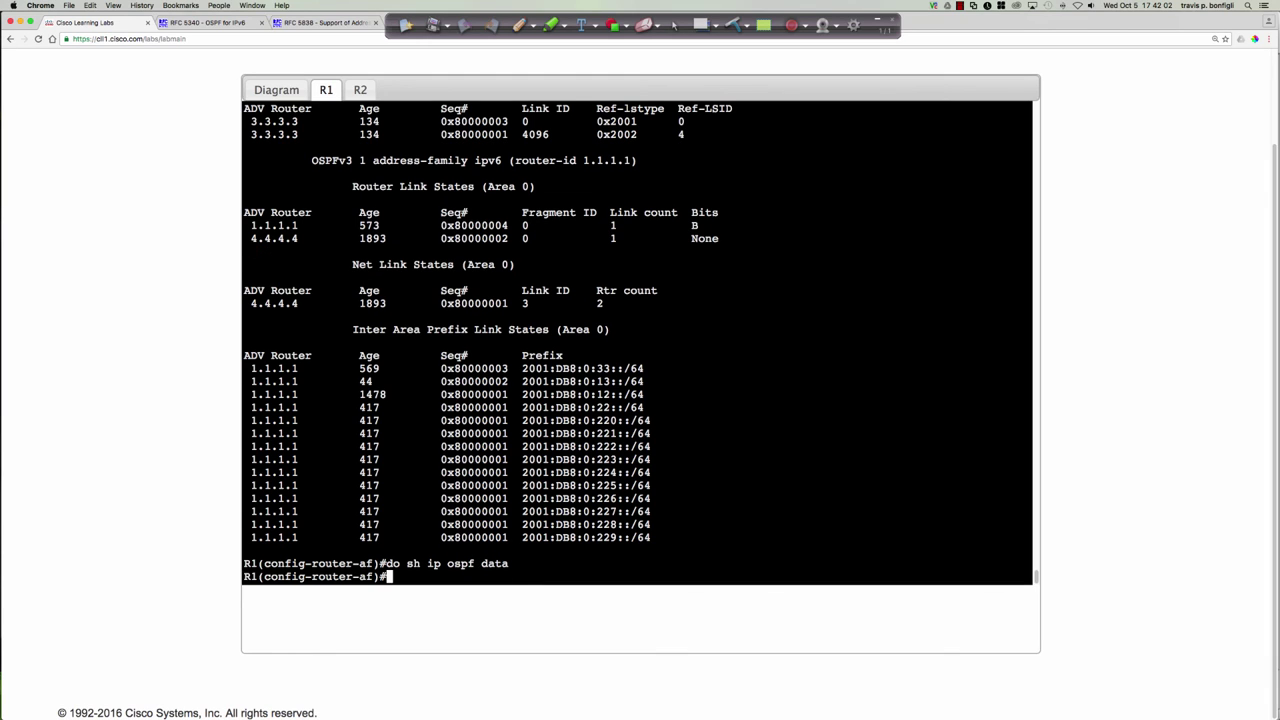
# Query the OSPF neighbors with the traditional IPv4 command, show ip ospf neighbor
pyautogui.press('Up')
pyautogui.press('BackSpace')
pyautogui.press('BackSpace')
pyautogui.press('BackSpace')
pyautogui.press('BackSpace')
pyautogui.write('neigh')
pyautogui.press('Return')
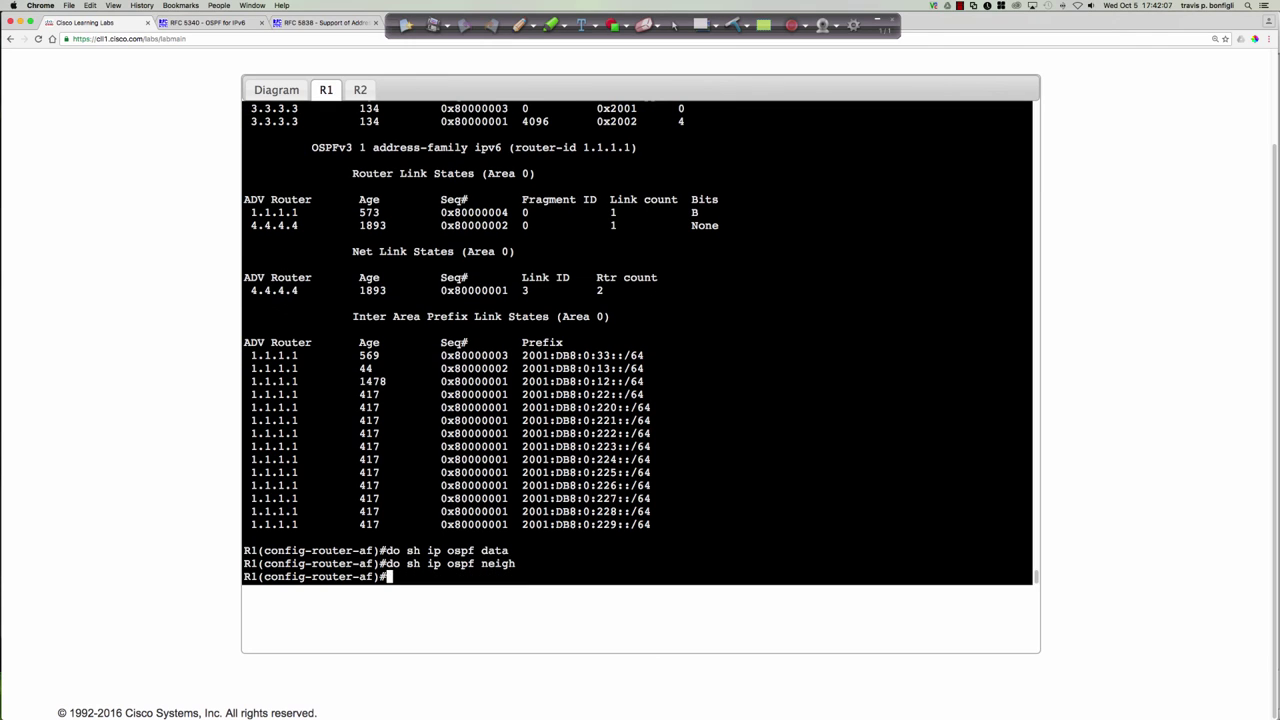
# Query the brief OSPF interface list with the traditional IPv4 command, show ip ospf interface brief
pyautogui.press('Up')
pyautogui.press('BackSpace')
pyautogui.press('BackSpace')
pyautogui.press('BackSpace')
pyautogui.press('BackSpace')
pyautogui.press('BackSpace')
pyautogui.write('int bri')
pyautogui.press('Return')
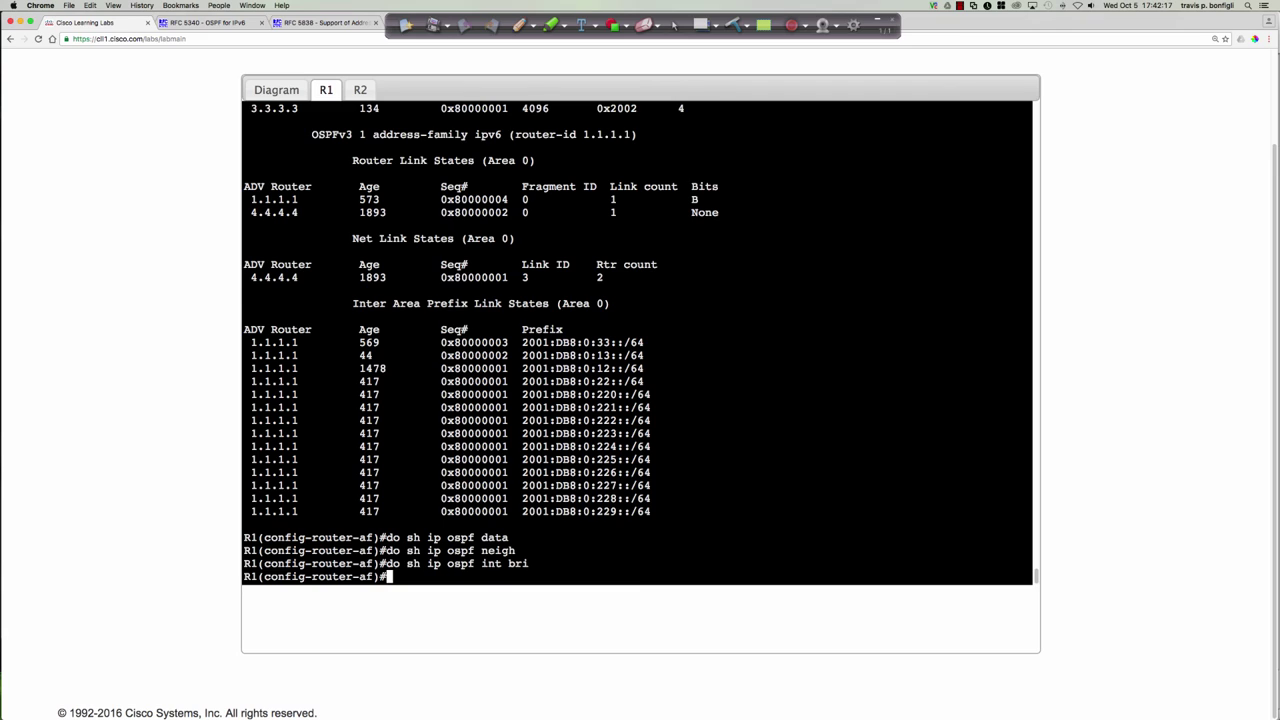
# Display the brief OSPFv3 interface list covering both the IPv4 and IPv6 address families
pyautogui.press('Return')
pyautogui.press('Return')
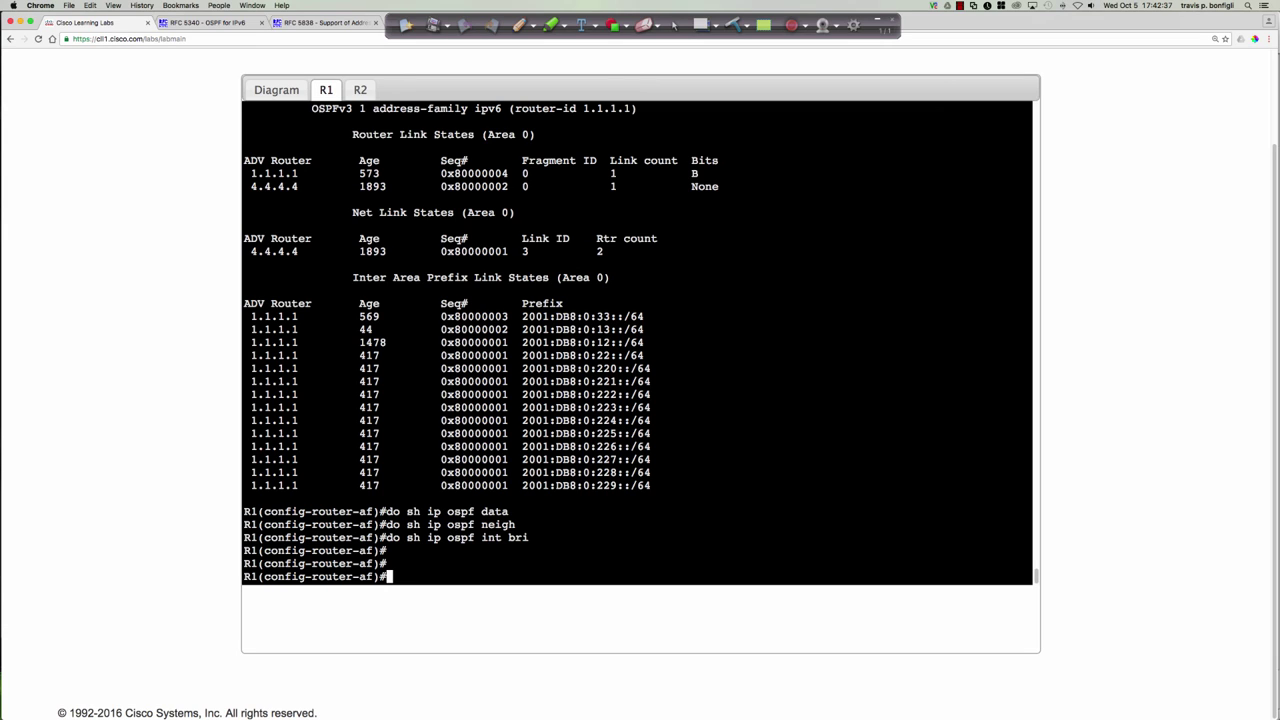
pyautogui.write('do sh ospfv3 int bri')
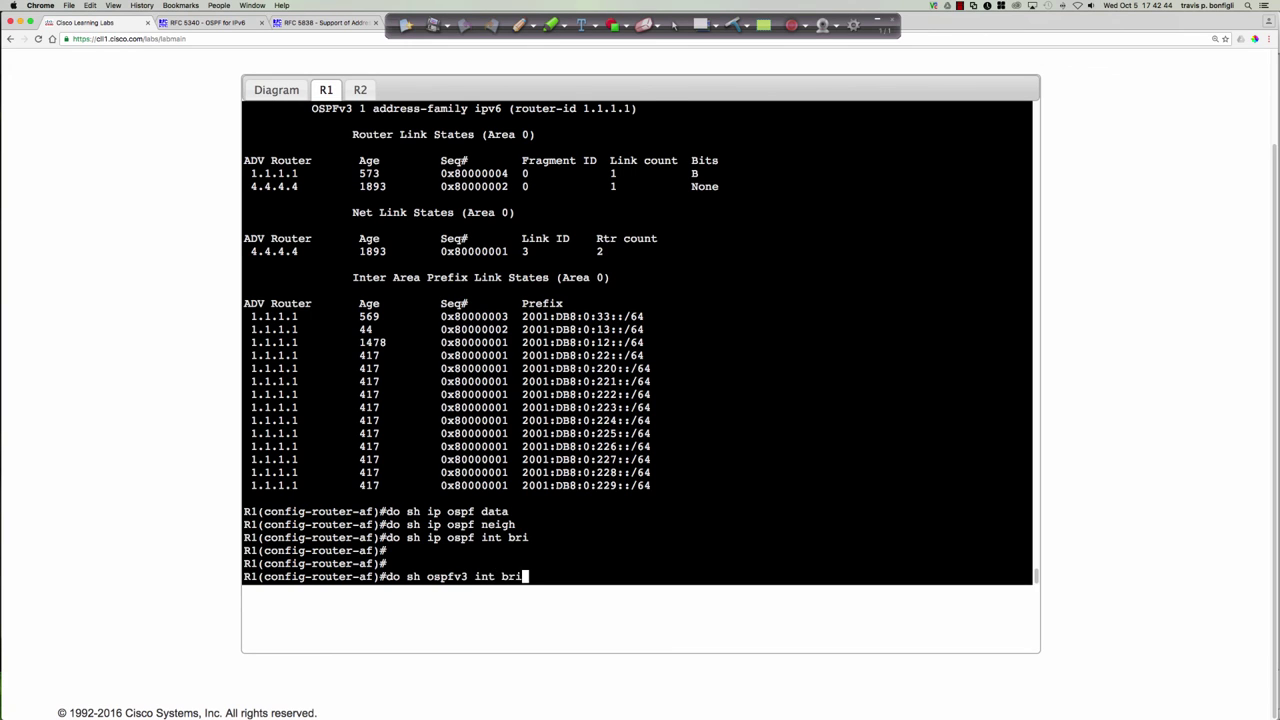
pyautogui.press('Return')
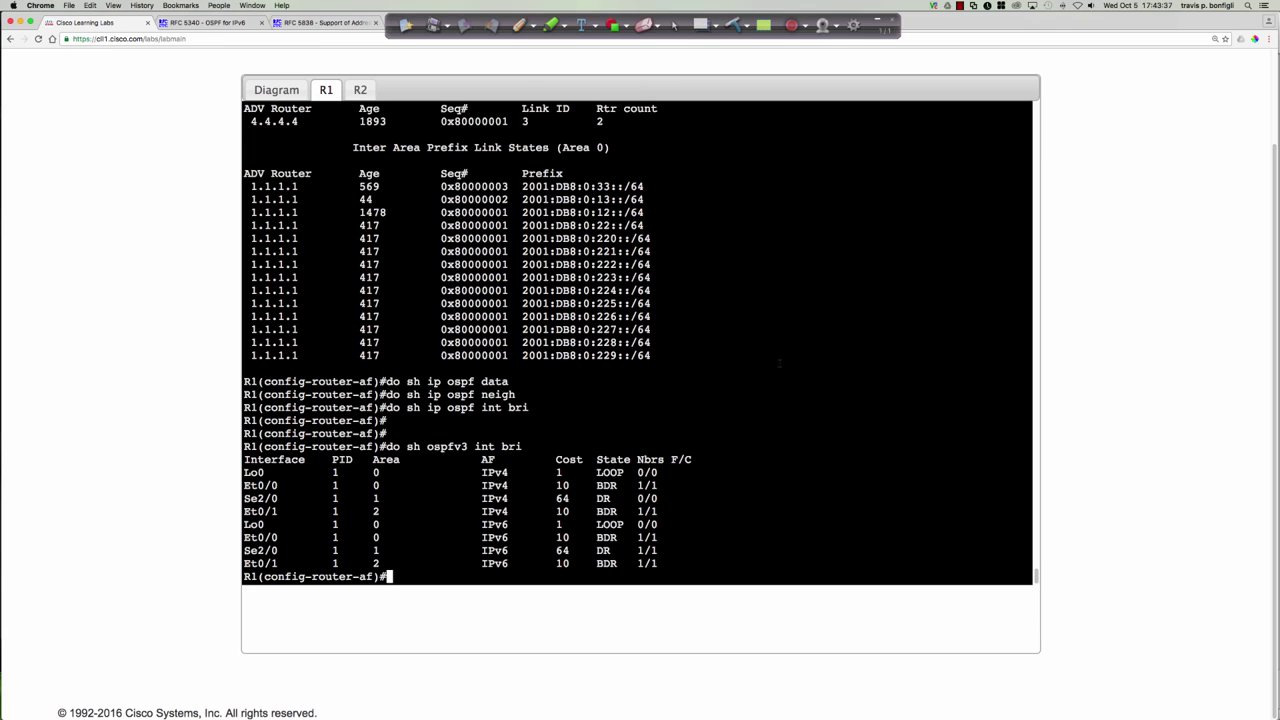
# Leave the current address family on R1 and enter the IPv6 unicast address family of the OSPFv3 process
pyautogui.press('Return')
pyautogui.press('Return')
pyautogui.press('Return')
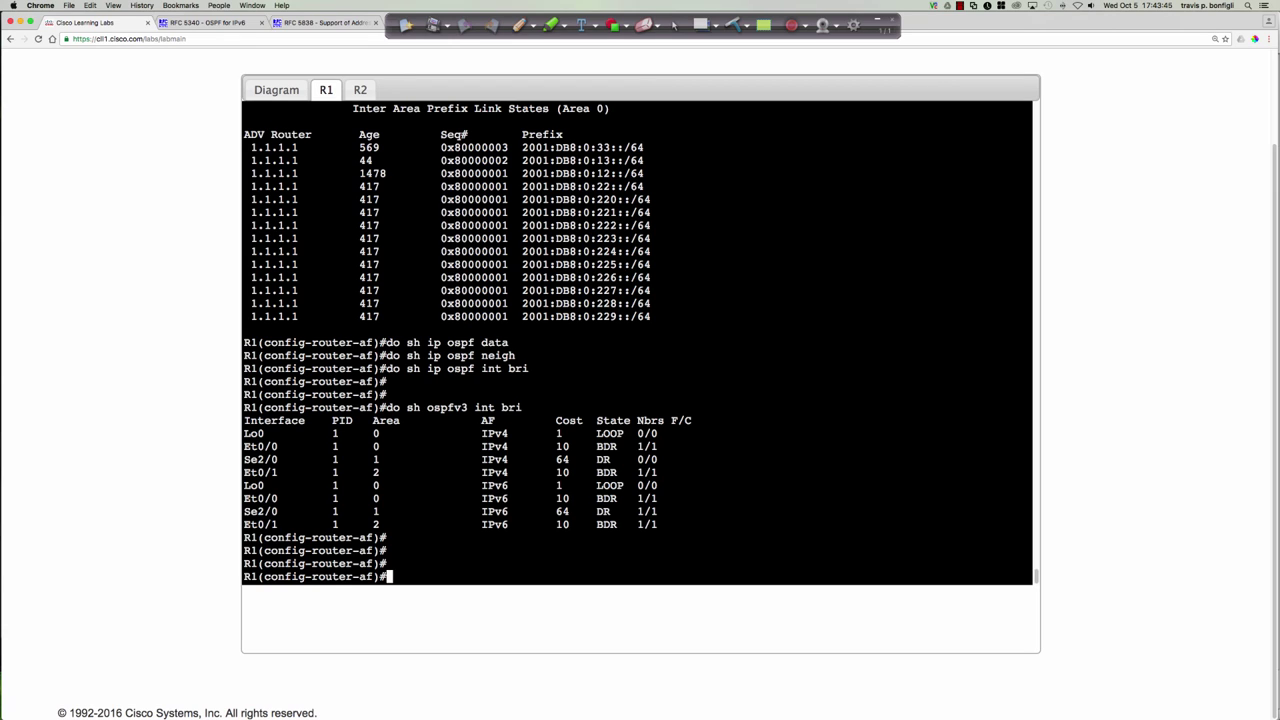
pyautogui.write('exit')
pyautogui.press('Return')
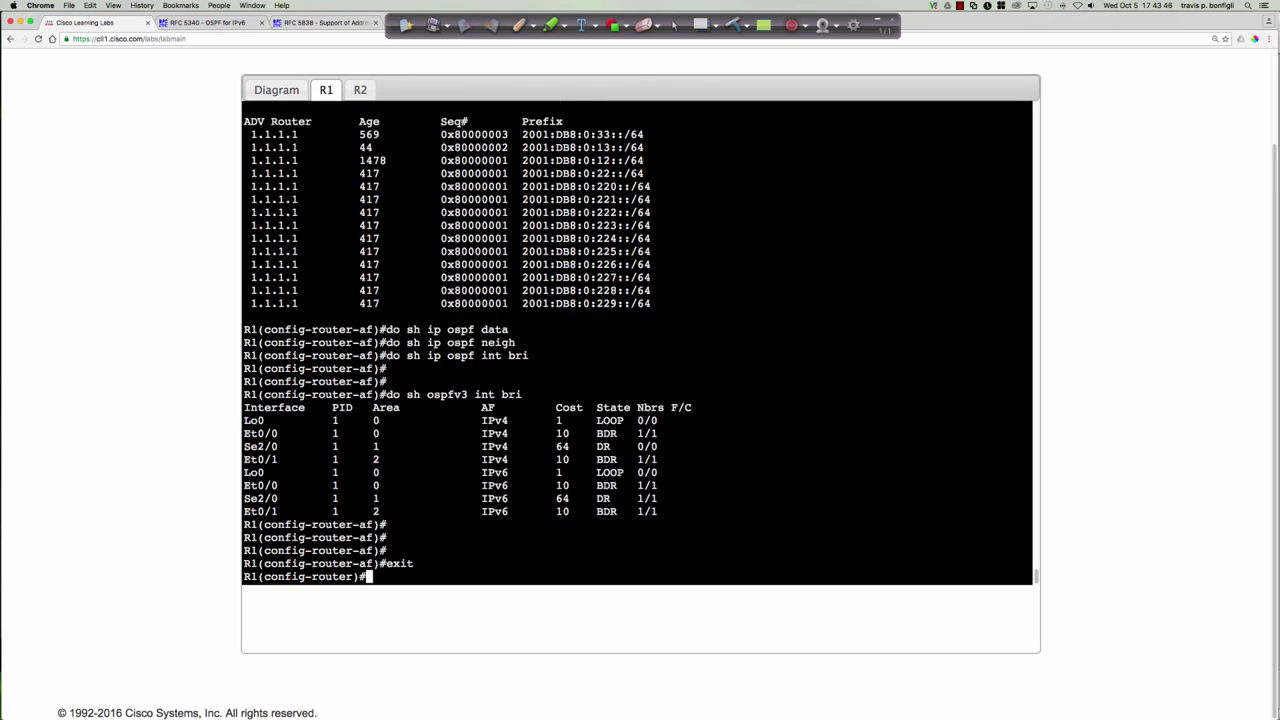
pyautogui.write('add ipv6 uni')
pyautogui.press('Tab')
pyautogui.press('Return')
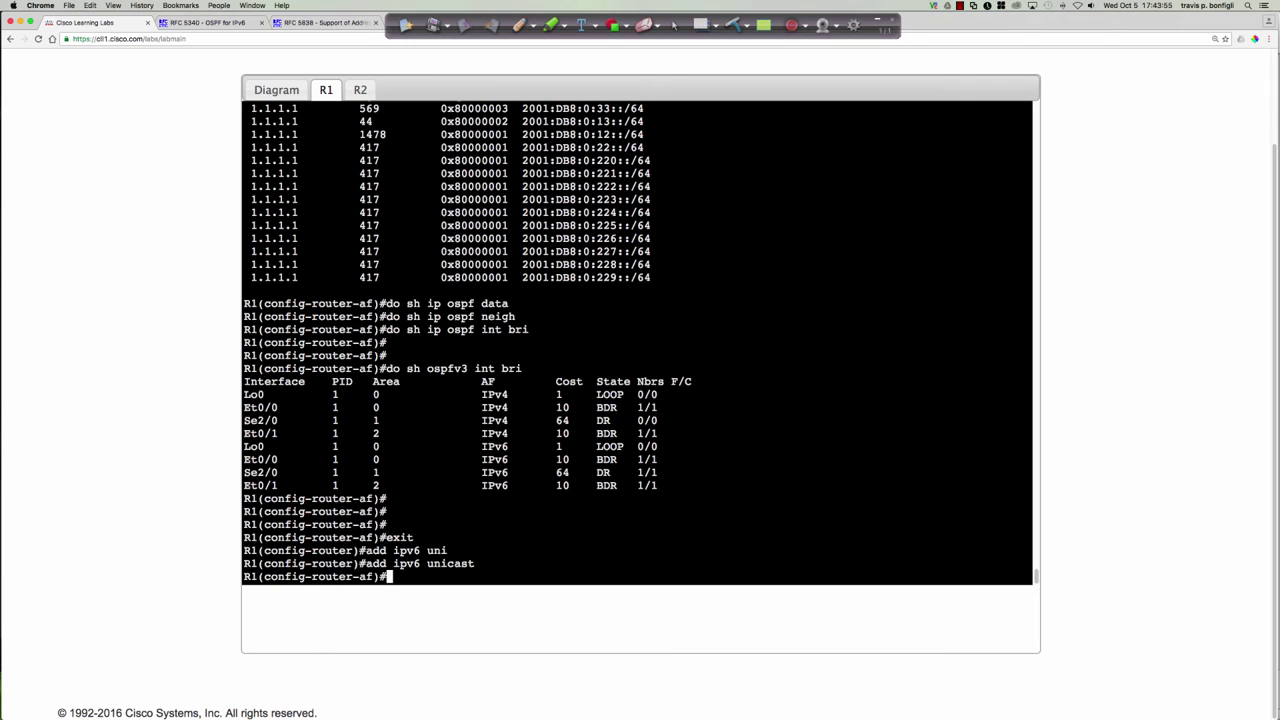
# Configure area 2 as a totally stubby area on R1 with area 2 stub no-summary
pyautogui.write('area 2 stub no')
pyautogui.press('Tab')
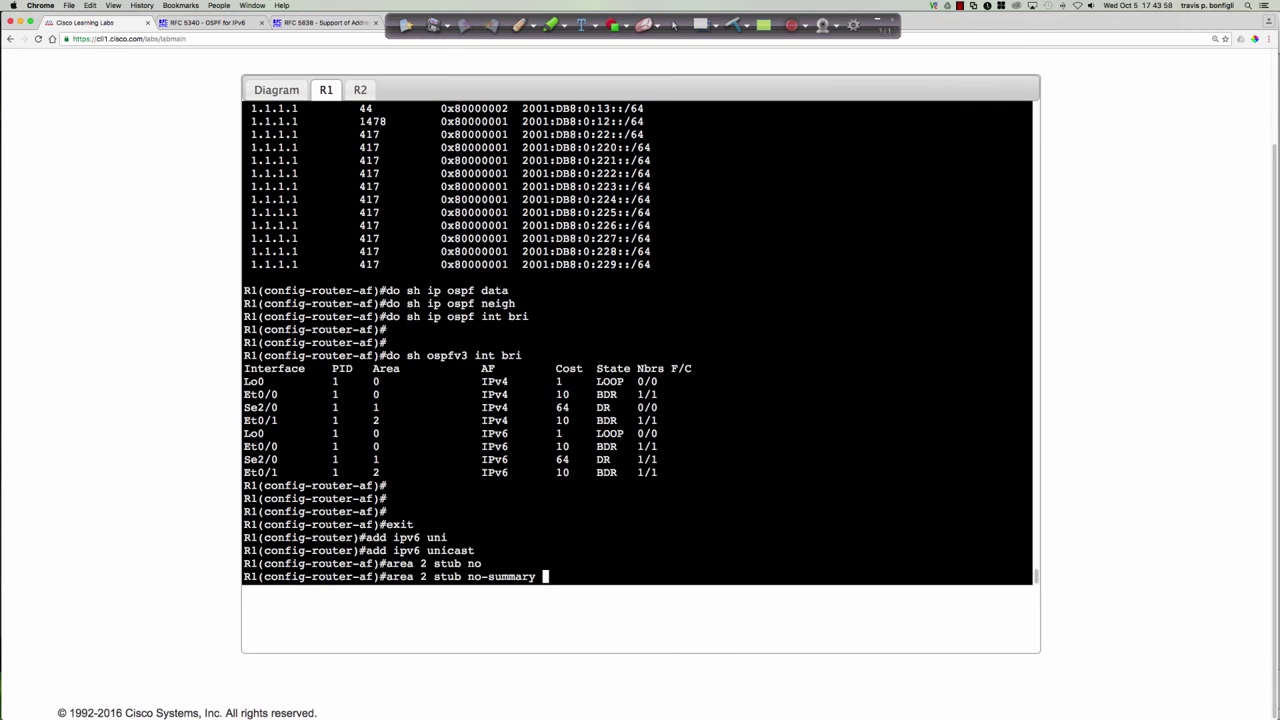
pyautogui.press('BackSpace')
pyautogui.press('Return')
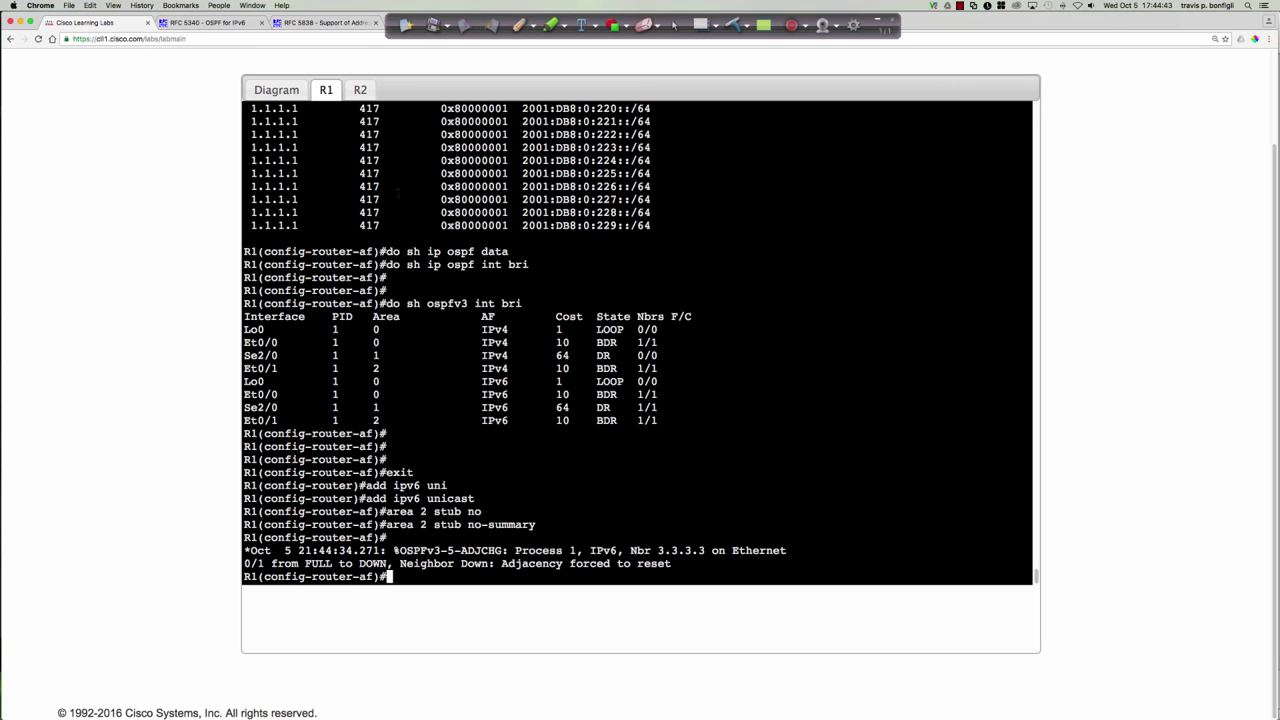
# On R2, enter router ospfv3 1 and its IPv6 unicast address family
pyautogui.click(362, 91)
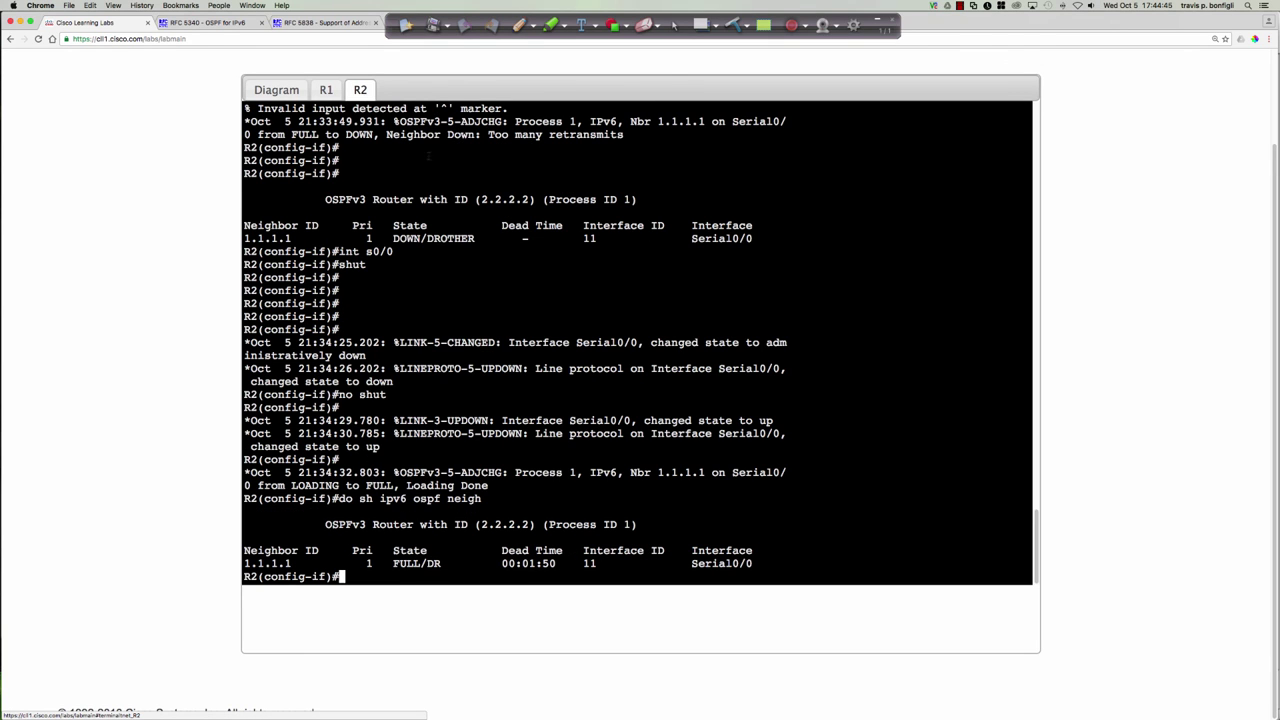
pyautogui.press('Return')
pyautogui.press('Return')
pyautogui.press('Return')
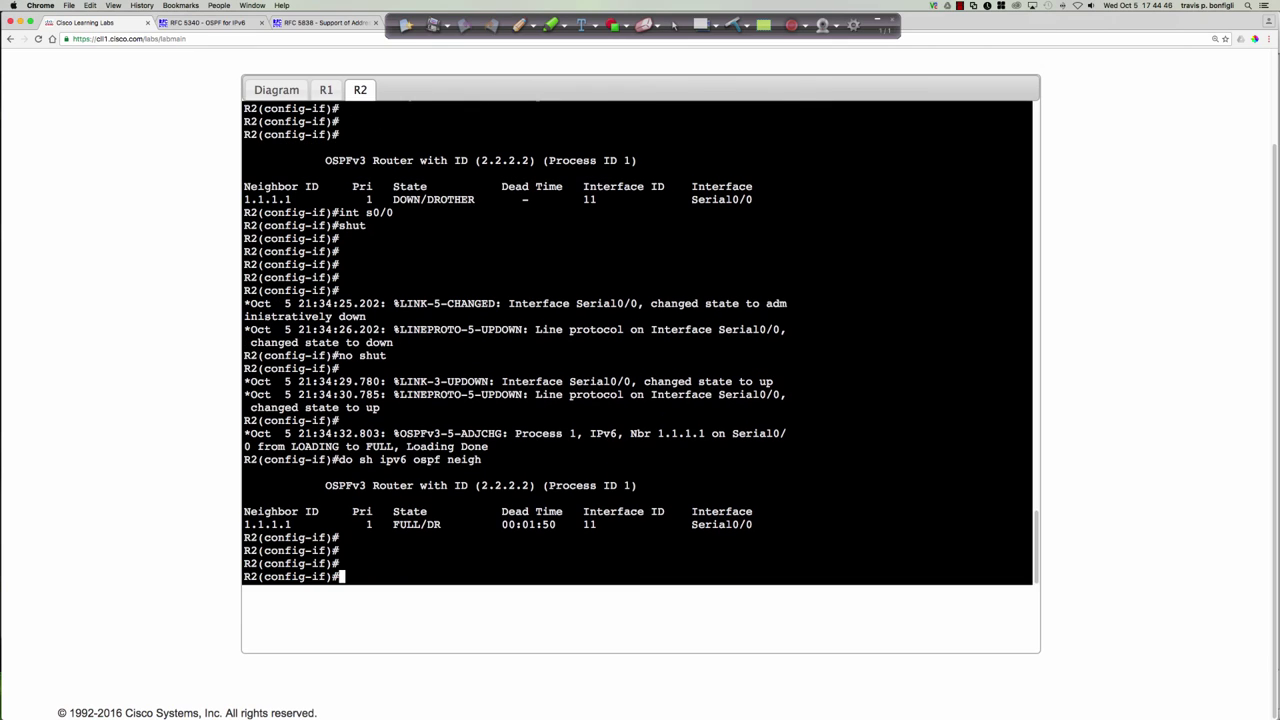
pyautogui.write('router opsf')
pyautogui.press('BackSpace')
pyautogui.press('BackSpace')
pyautogui.press('BackSpace')
pyautogui.write('spfv3 1')
pyautogui.press('Return')
pyautogui.write('add ipv')
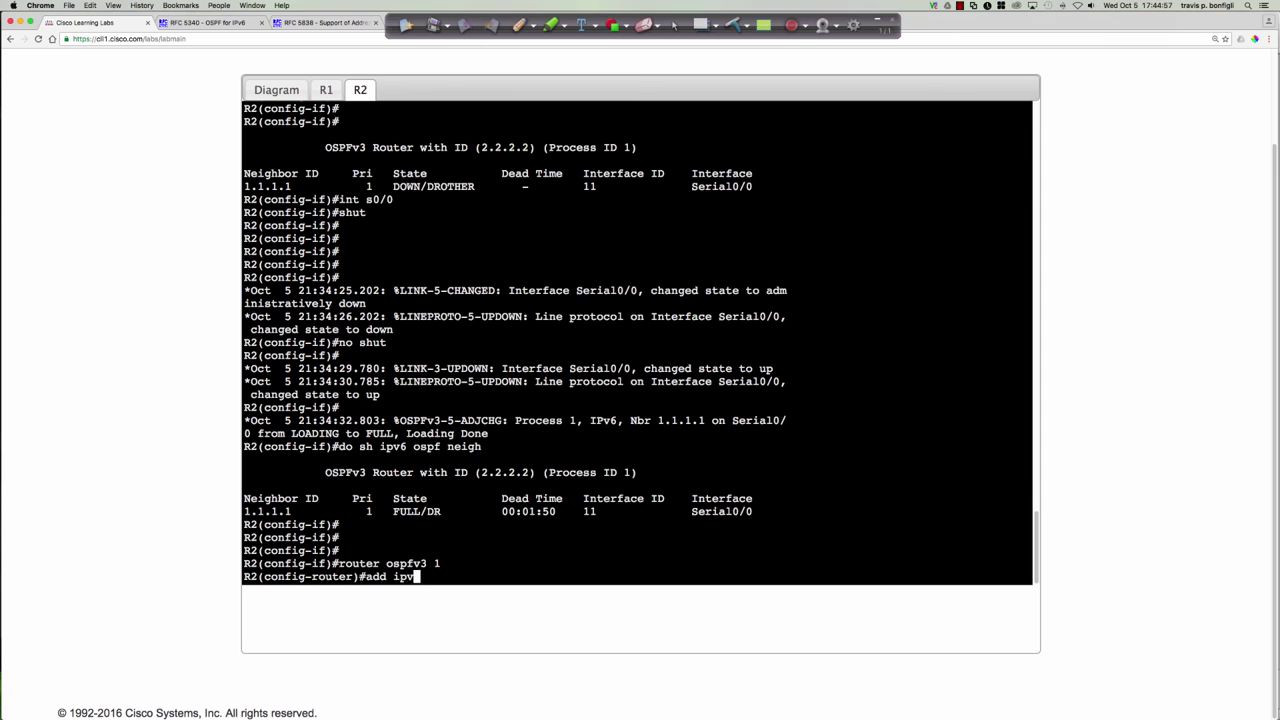
pyautogui.write('6 uni')
pyautogui.press('Tab')
pyautogui.press('Return')
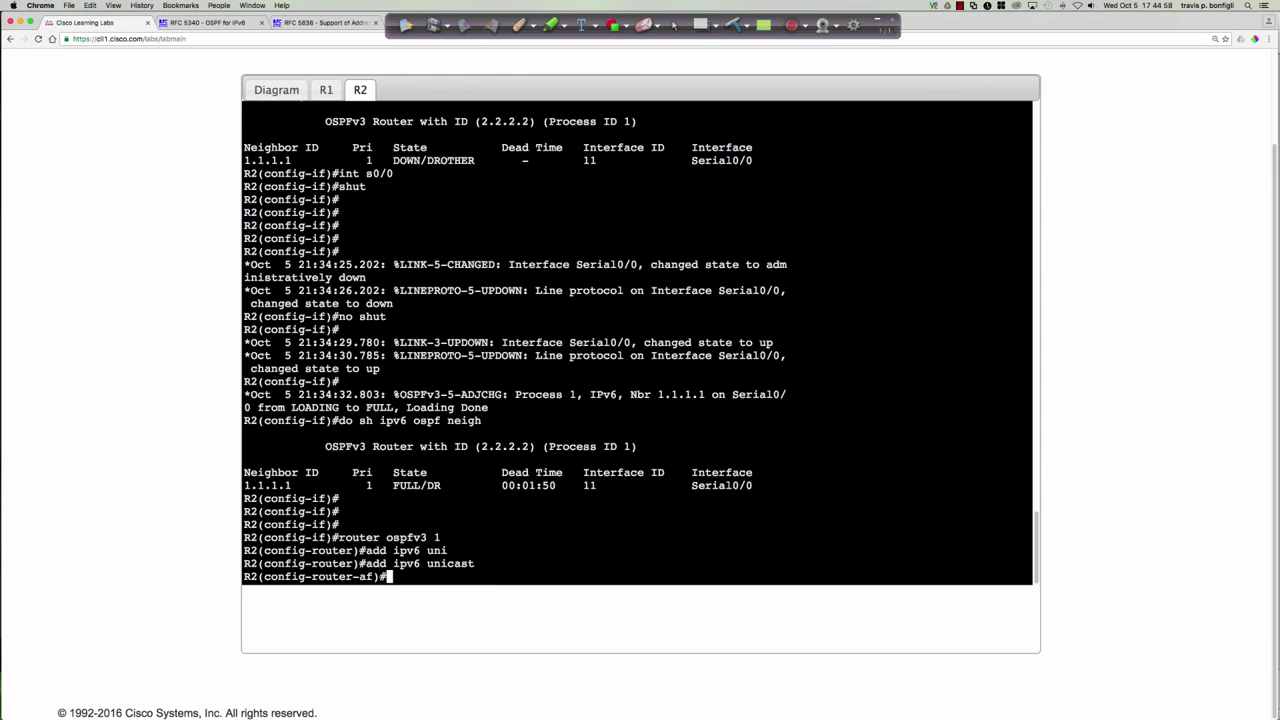
# Apply area 2 stub no-summary to R2's IPv6 unicast address family
pyautogui.write('area 2 stub no')
pyautogui.press('Tab')
pyautogui.press('Return')
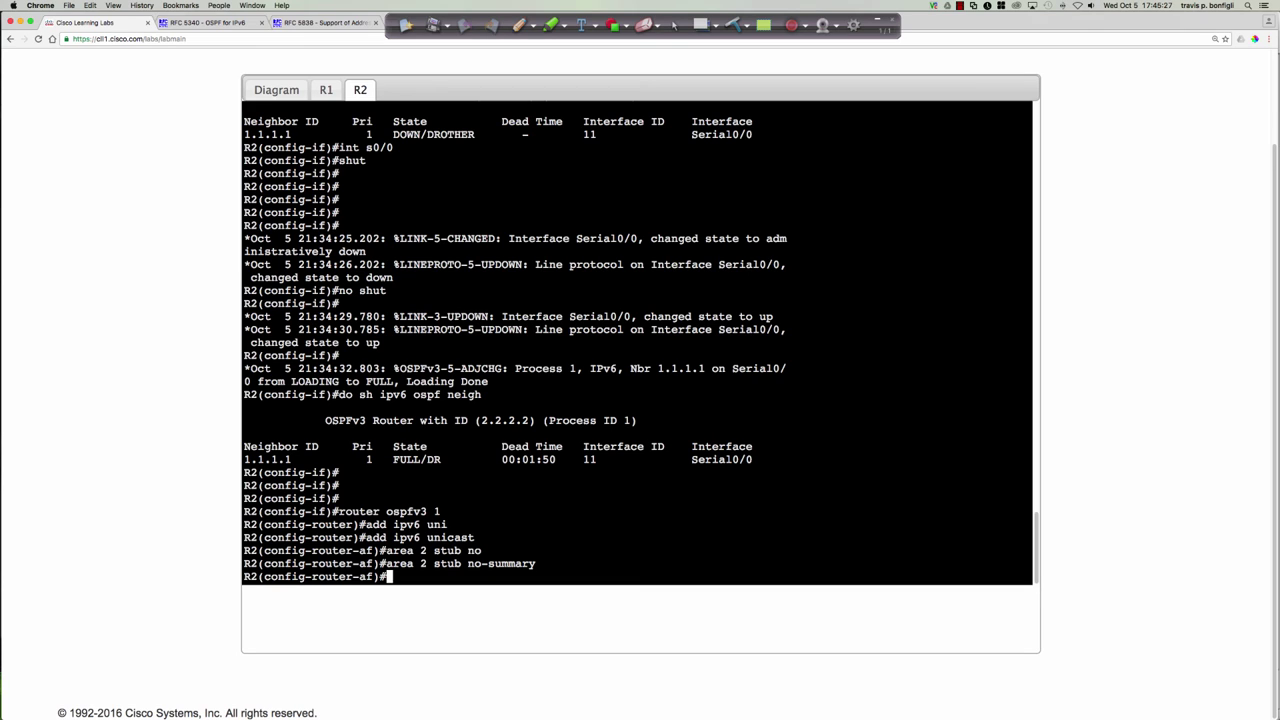
# Display R2's OSPF IPv6 routes with show ipv6 route ospf and review the adjacency log message on R1's console
pyautogui.write('do sh ipv6 route ospf')
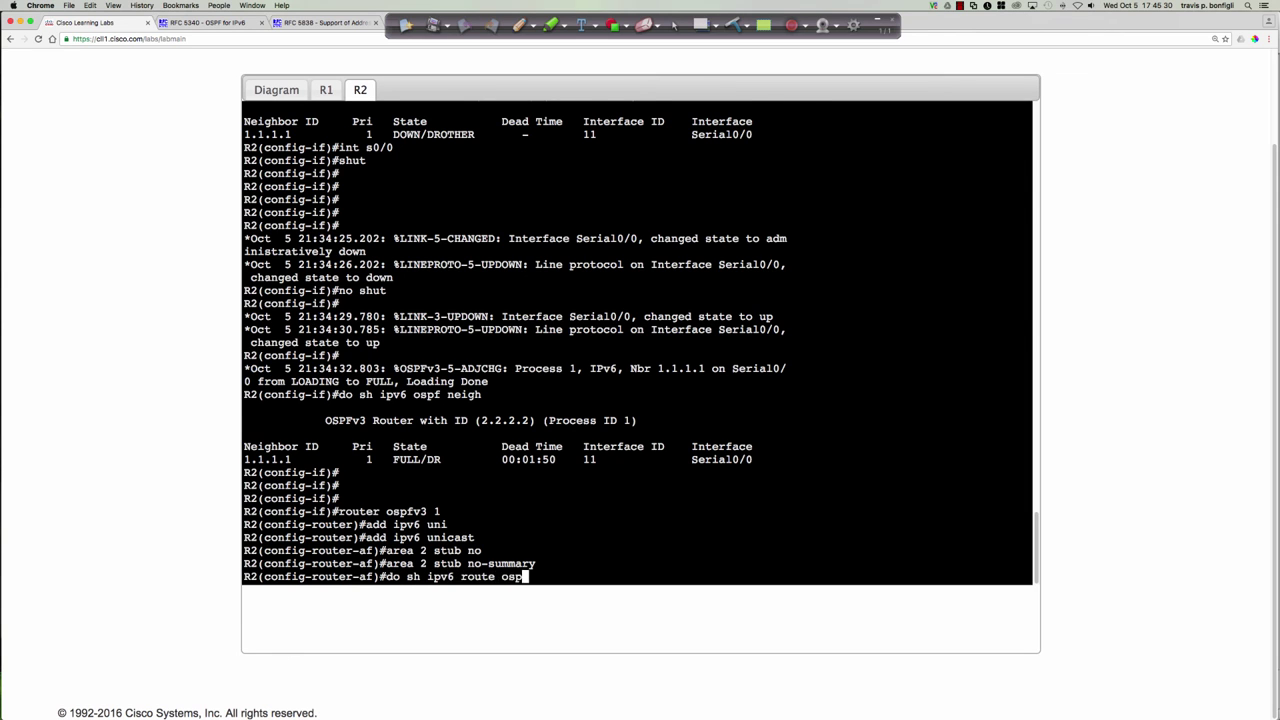
pyautogui.press('Return')
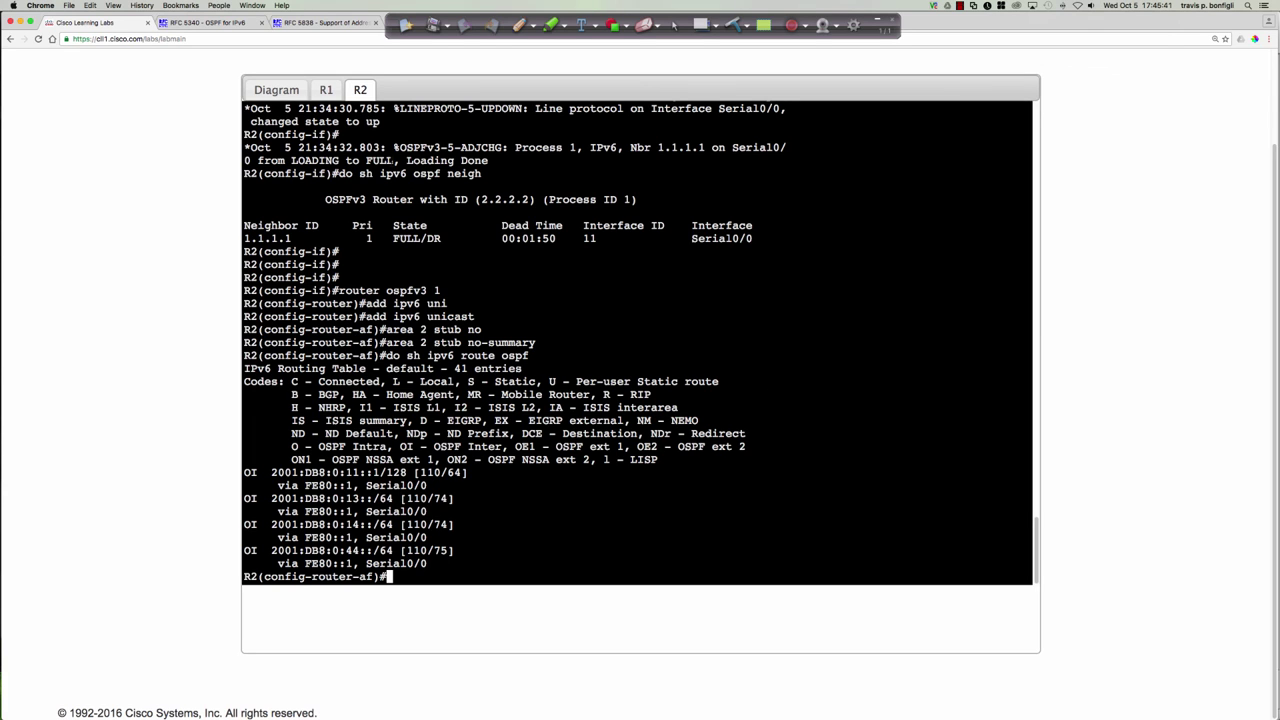
pyautogui.click(326, 90)
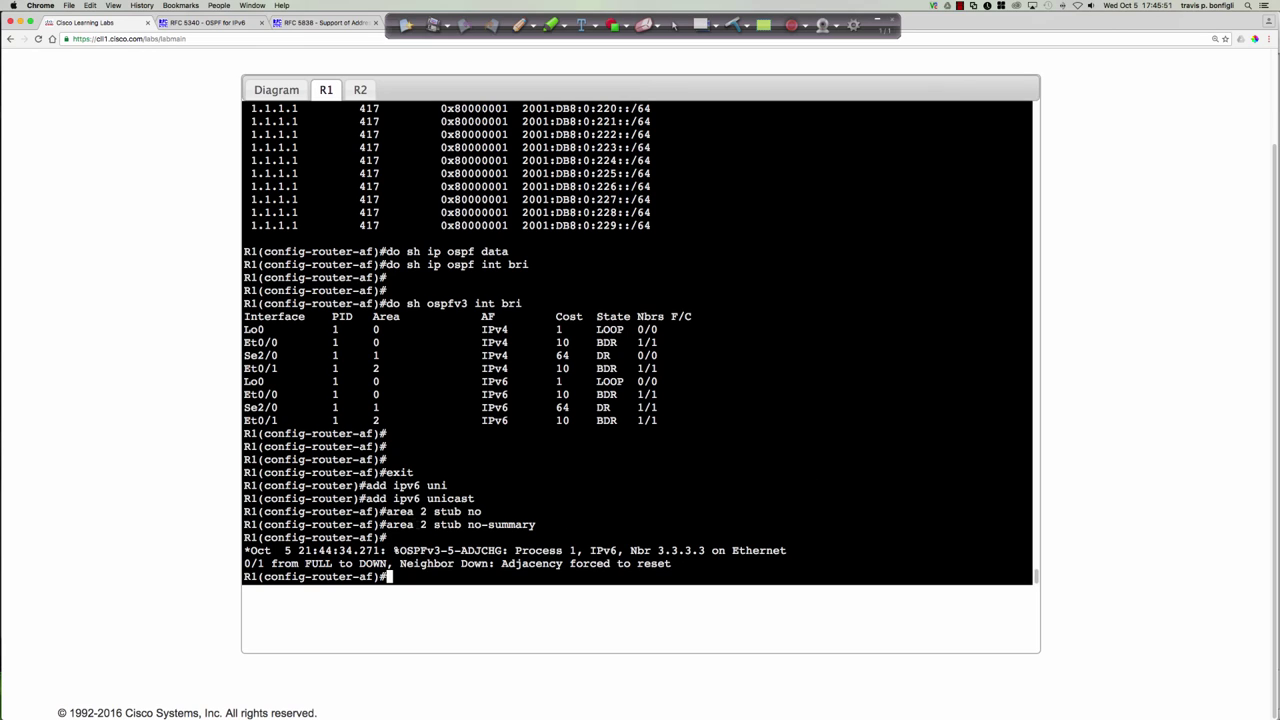
pyautogui.moveTo(420, 524); pyautogui.dragTo(676, 563)
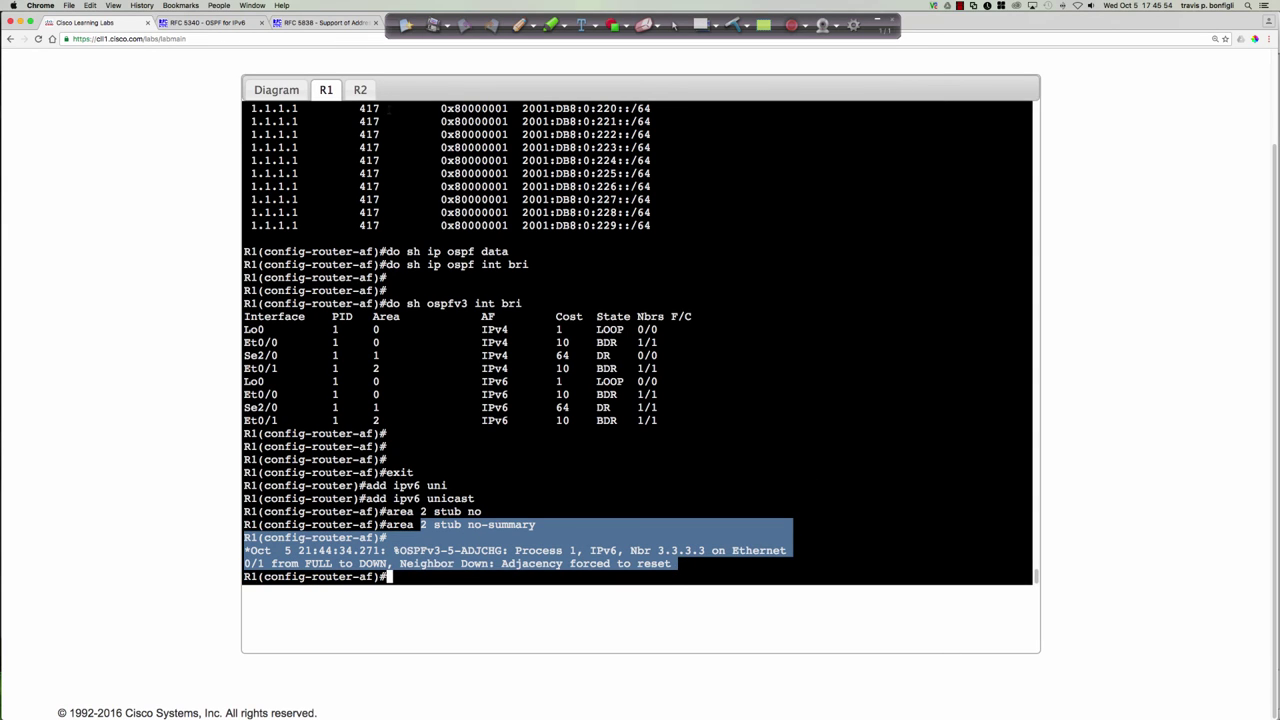
# Remove the area 2 stub no-summary setting from R2's IPv6 address family
pyautogui.click(362, 91)
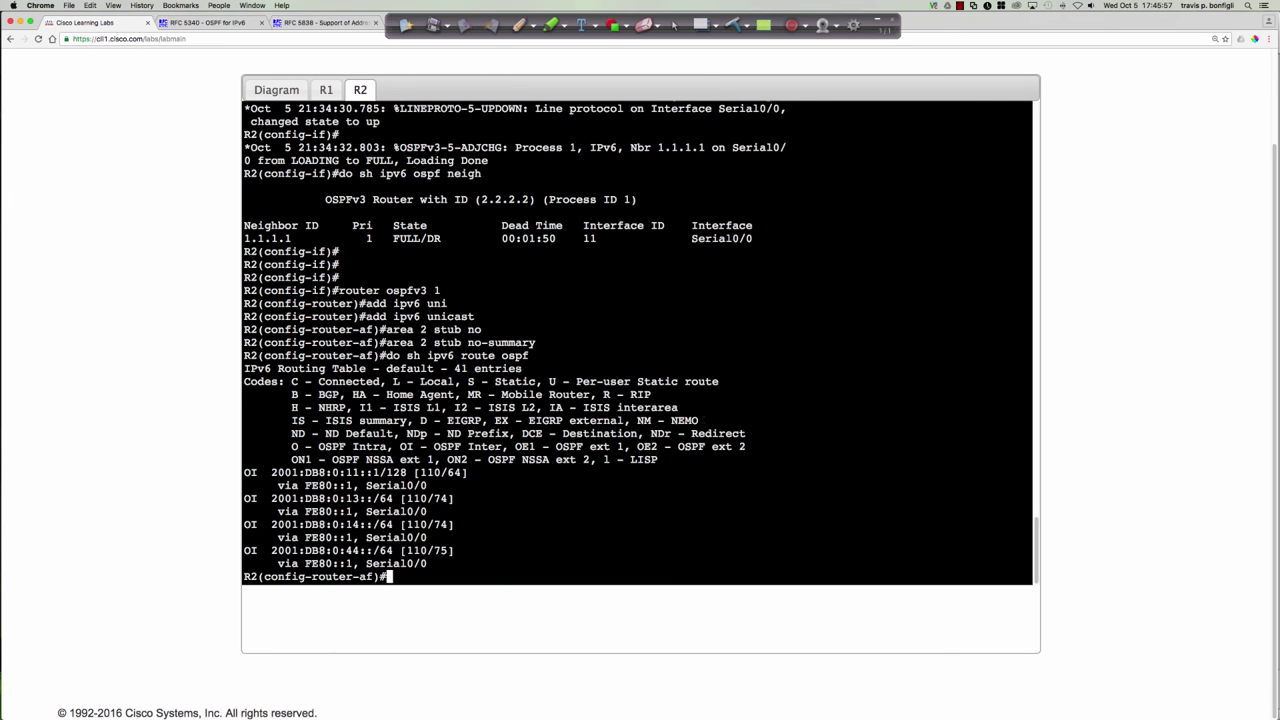
pyautogui.scroll(1, 640, 384)
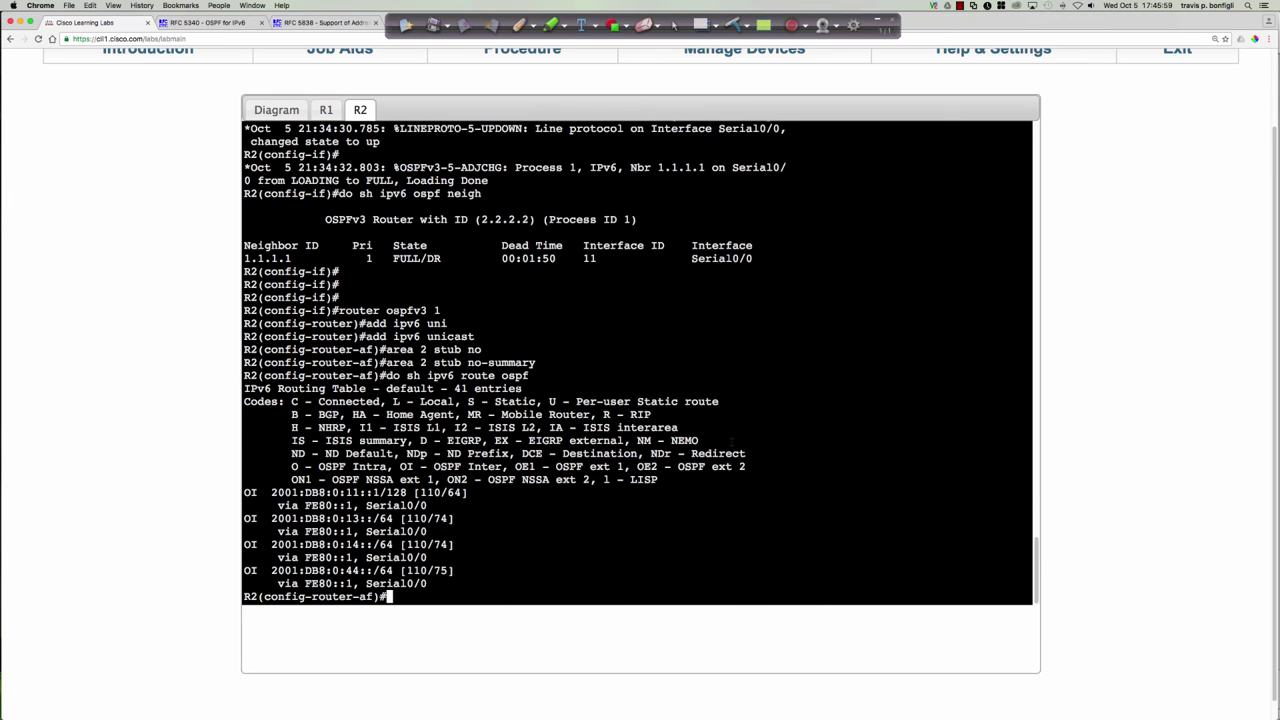
pyautogui.scroll(-1, 640, 384)
pyautogui.press('Up')
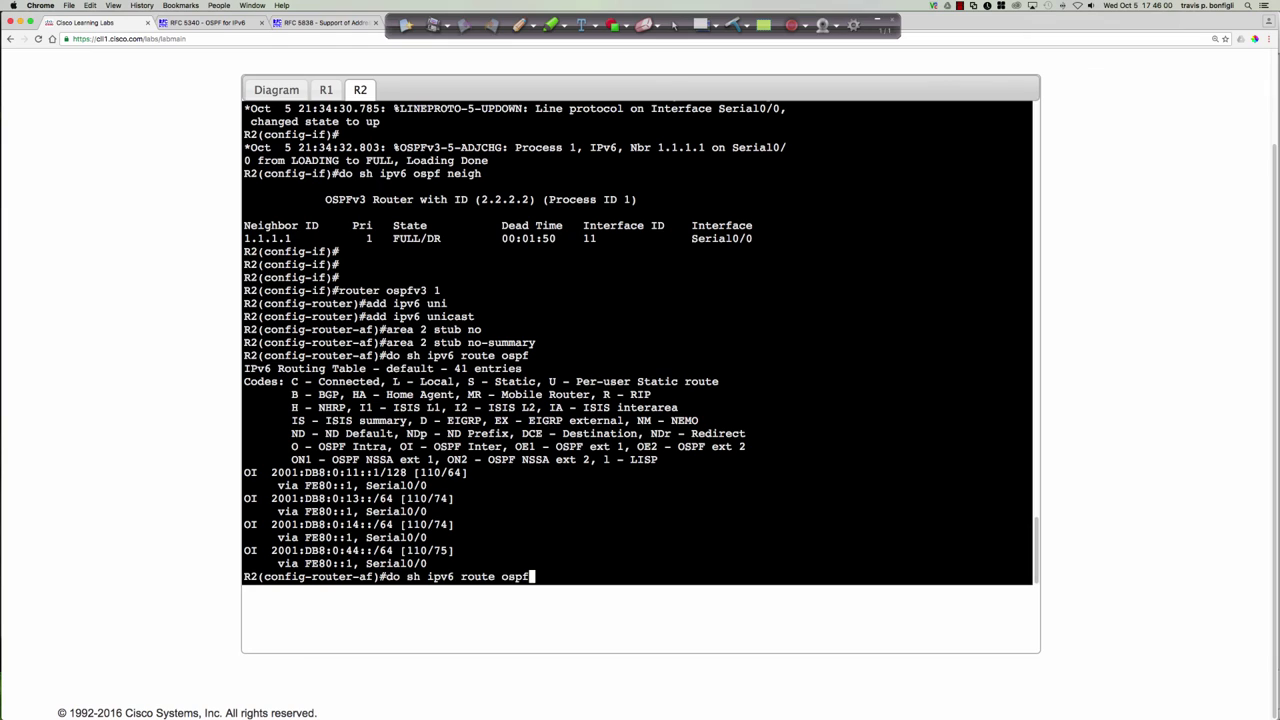
pyautogui.press('Up')
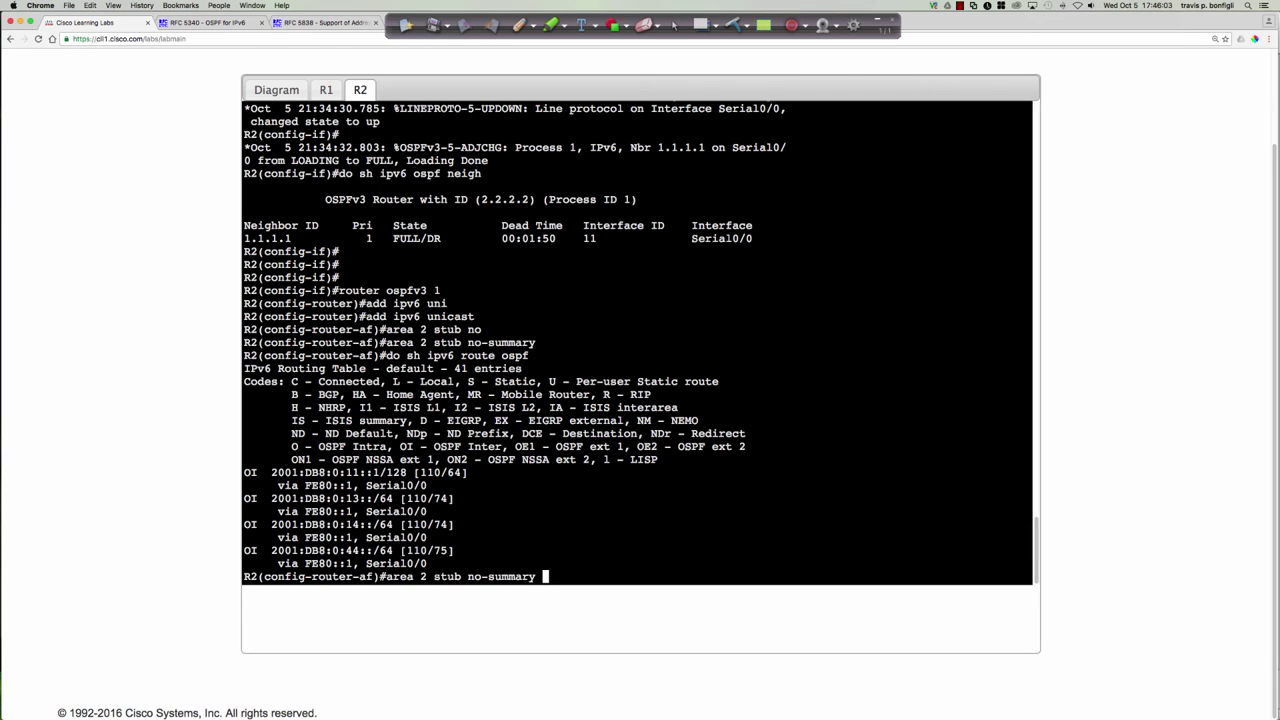
pyautogui.hotkey('ctrl', 'a')
pyautogui.write('no')
pyautogui.press('Return')
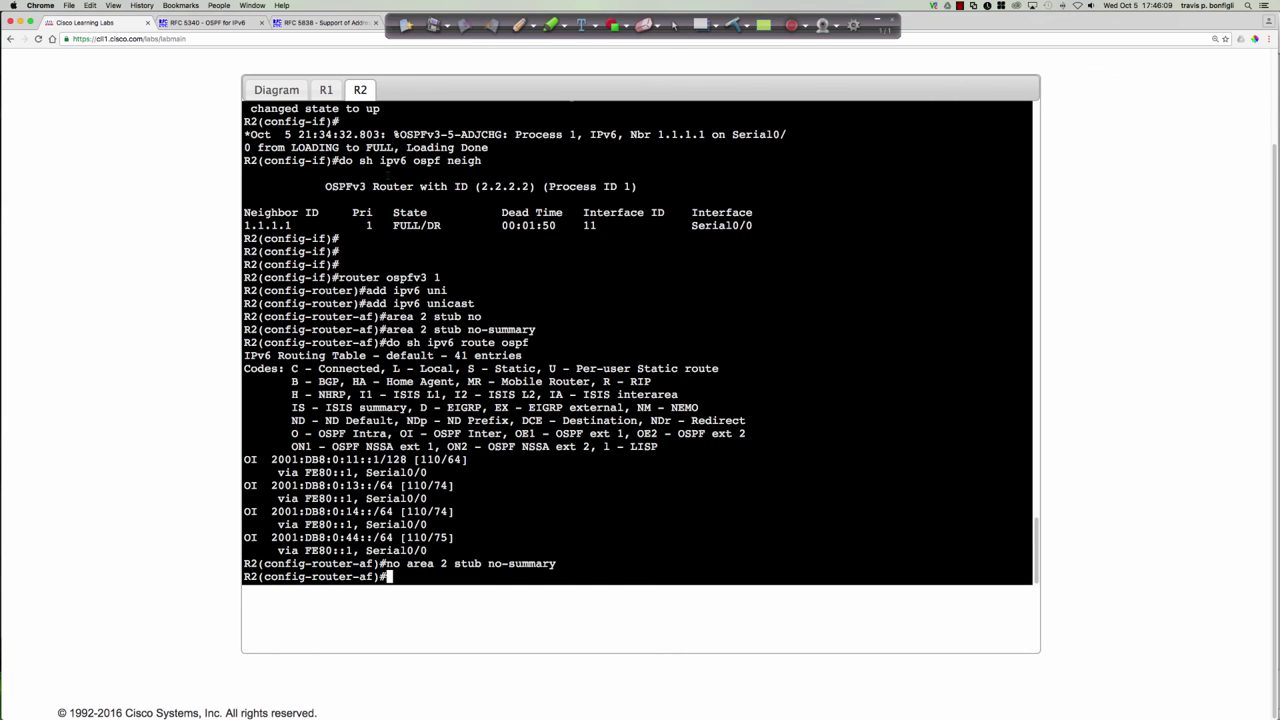
# Open R3's console from the topology diagram and enter global configuration mode with conf t
pyautogui.click(281, 96)
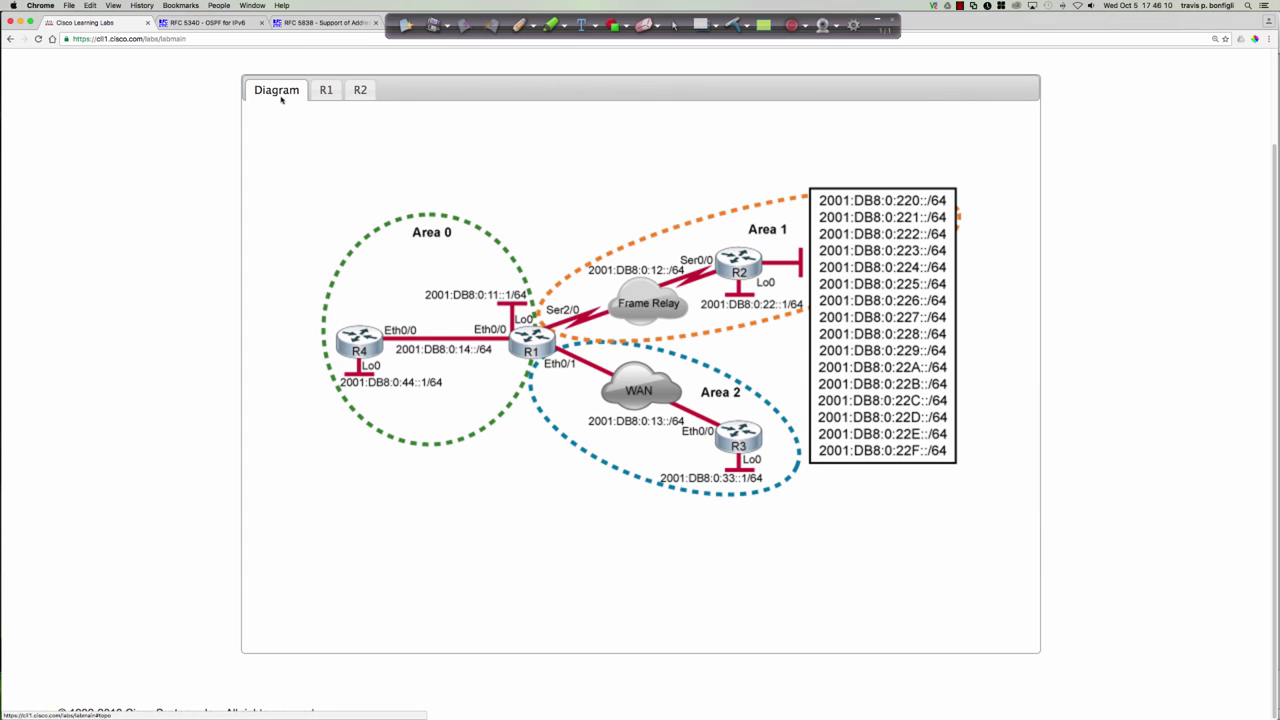
pyautogui.click(745, 443)
pyautogui.write('conf t')
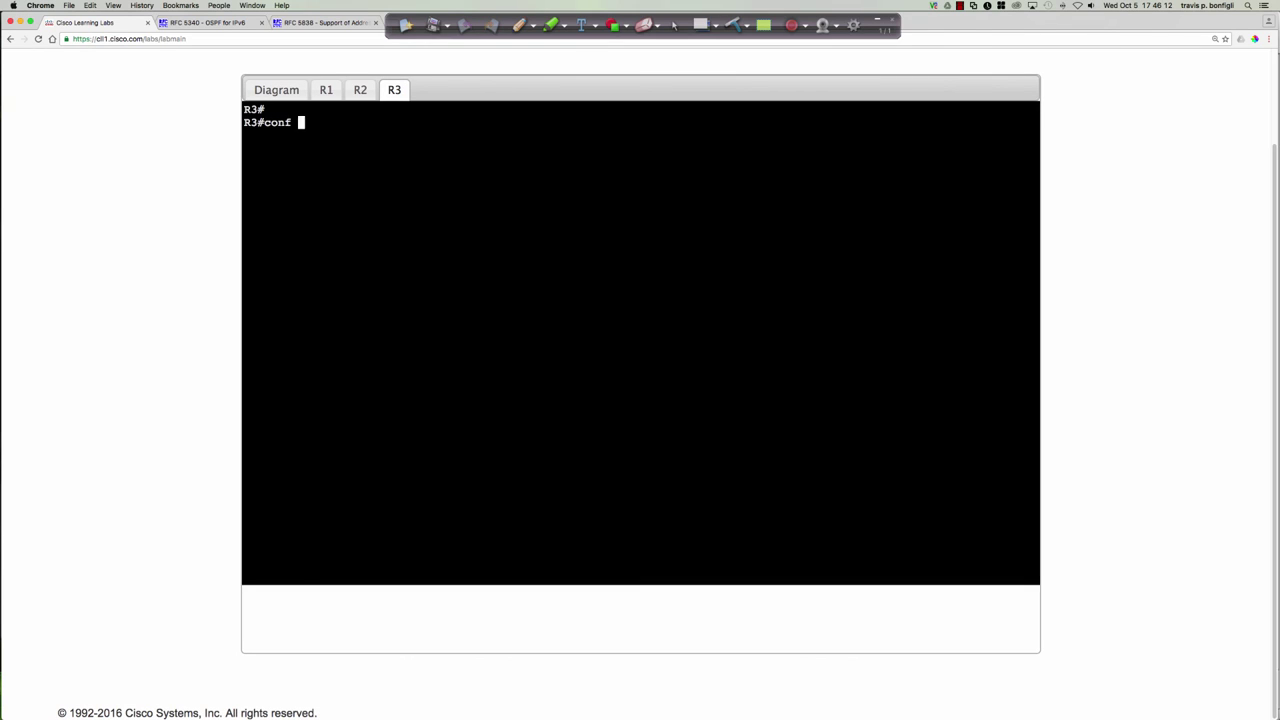
pyautogui.press('Return')
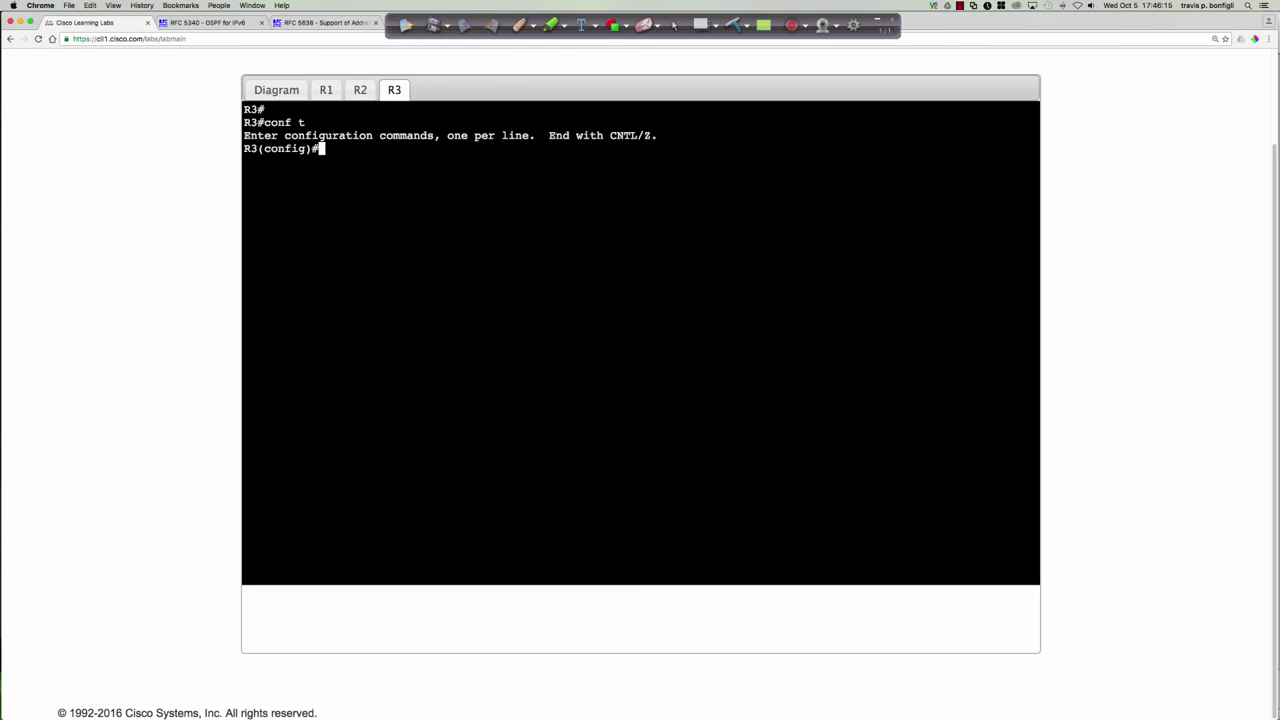
# Enter router ospfv3 1 on R3 and its IPv6 unicast address family
pyautogui.write('router ospf ')
pyautogui.write('1')
pyautogui.press('BackSpace')
pyautogui.press('BackSpace')
pyautogui.write('v3 1')
pyautogui.press('Return')
pyautogui.write('add ipv6 uni')
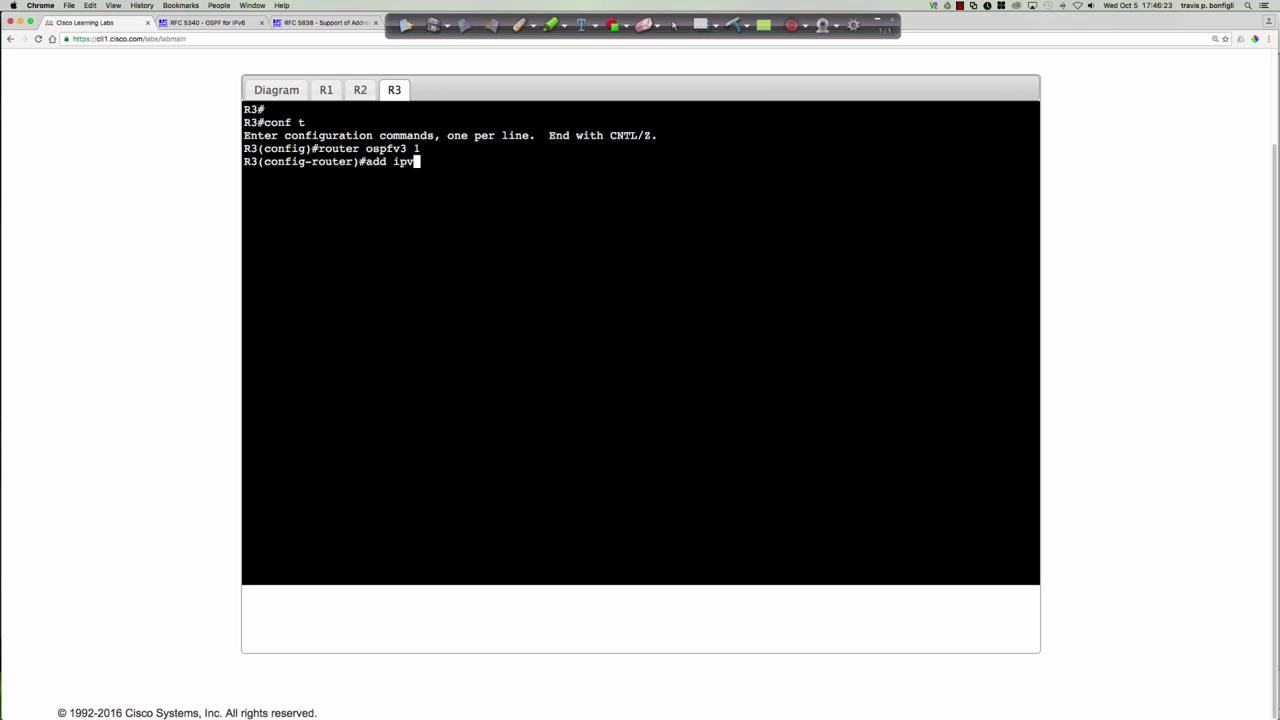
pyautogui.press('Tab')
pyautogui.press('Return')
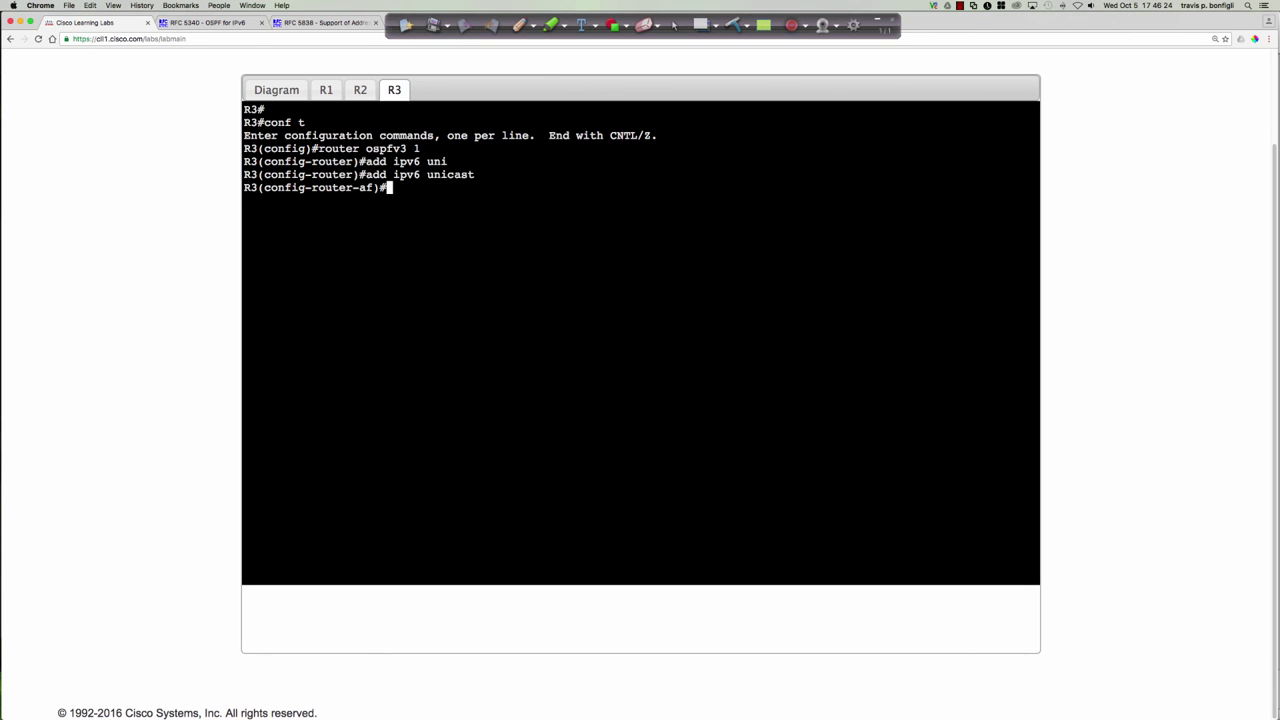
# Configure area 2 as a stub area on R3 with area 2 stub no-summary
pyautogui.write('area 2 stub no')
pyautogui.press('Tab')
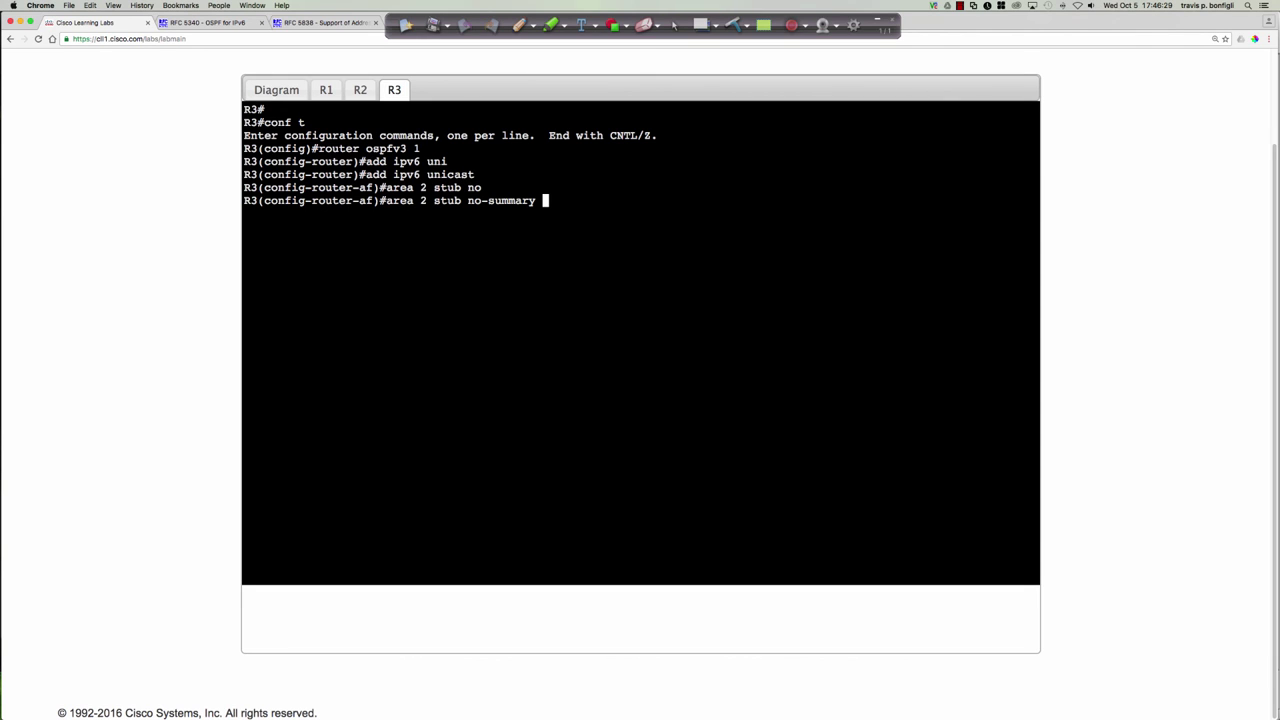
pyautogui.press('Return')
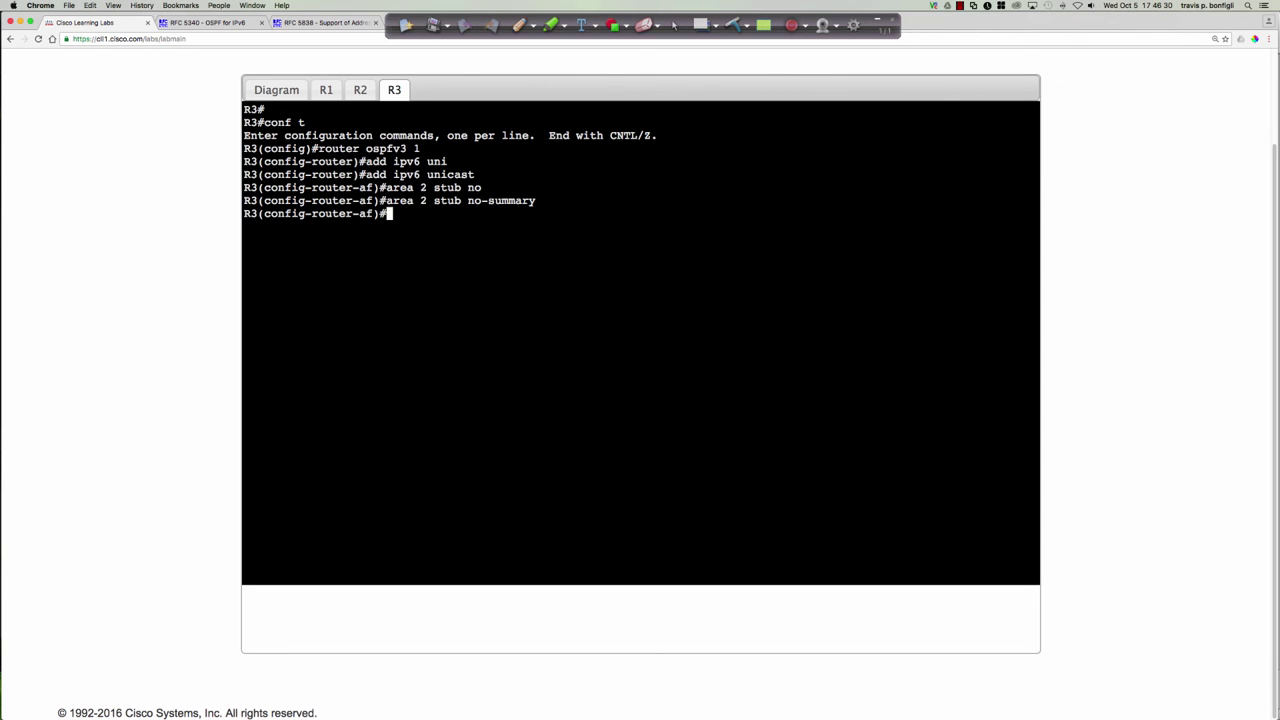
pyautogui.press('Return')
pyautogui.press('Return')
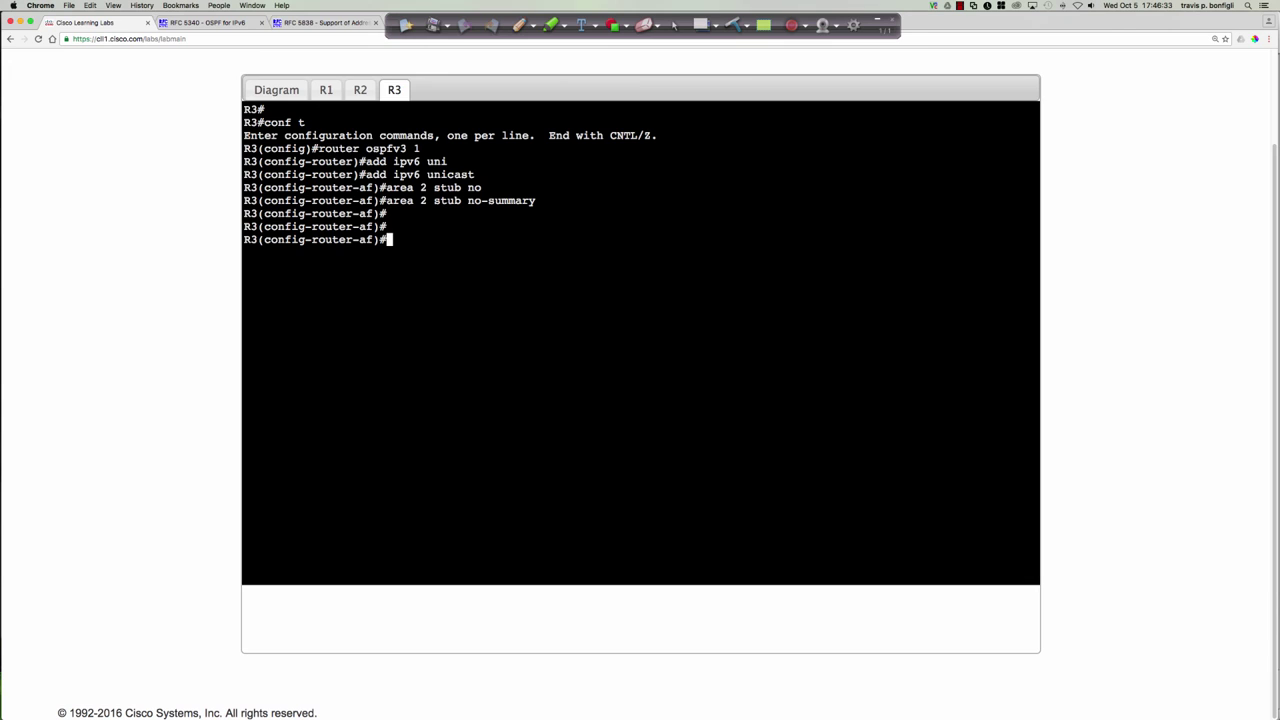
# Display R3's OSPF IPv6 routing table with show ipv6 route ospf
pyautogui.write('do')
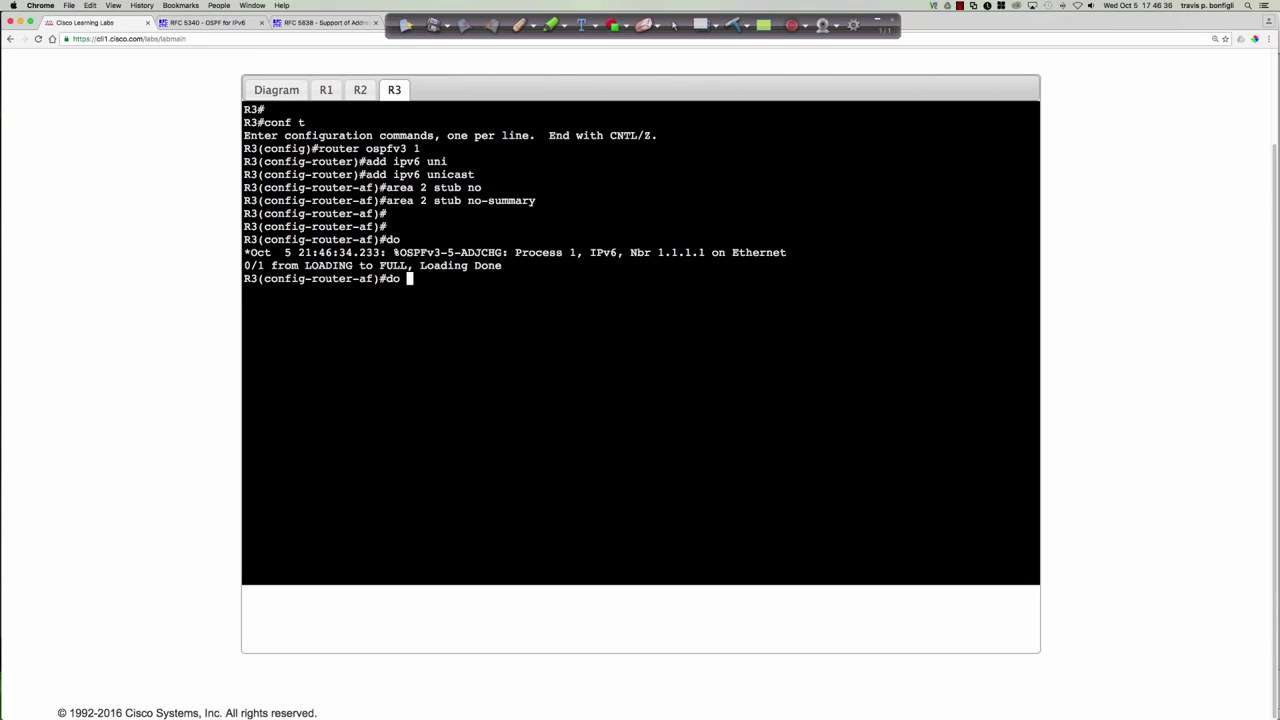
pyautogui.press('Return')
pyautogui.press('Return')
pyautogui.press('Return')
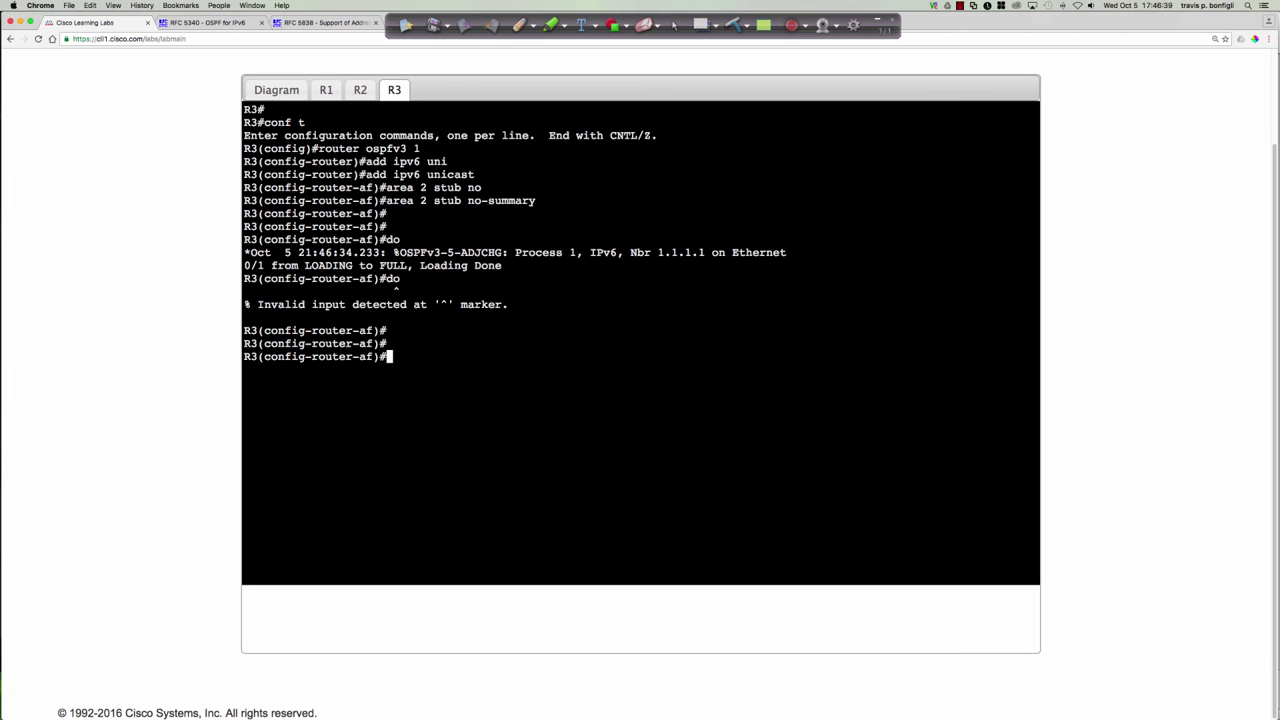
pyautogui.press('Return')
pyautogui.press('Return')
pyautogui.press('Return')
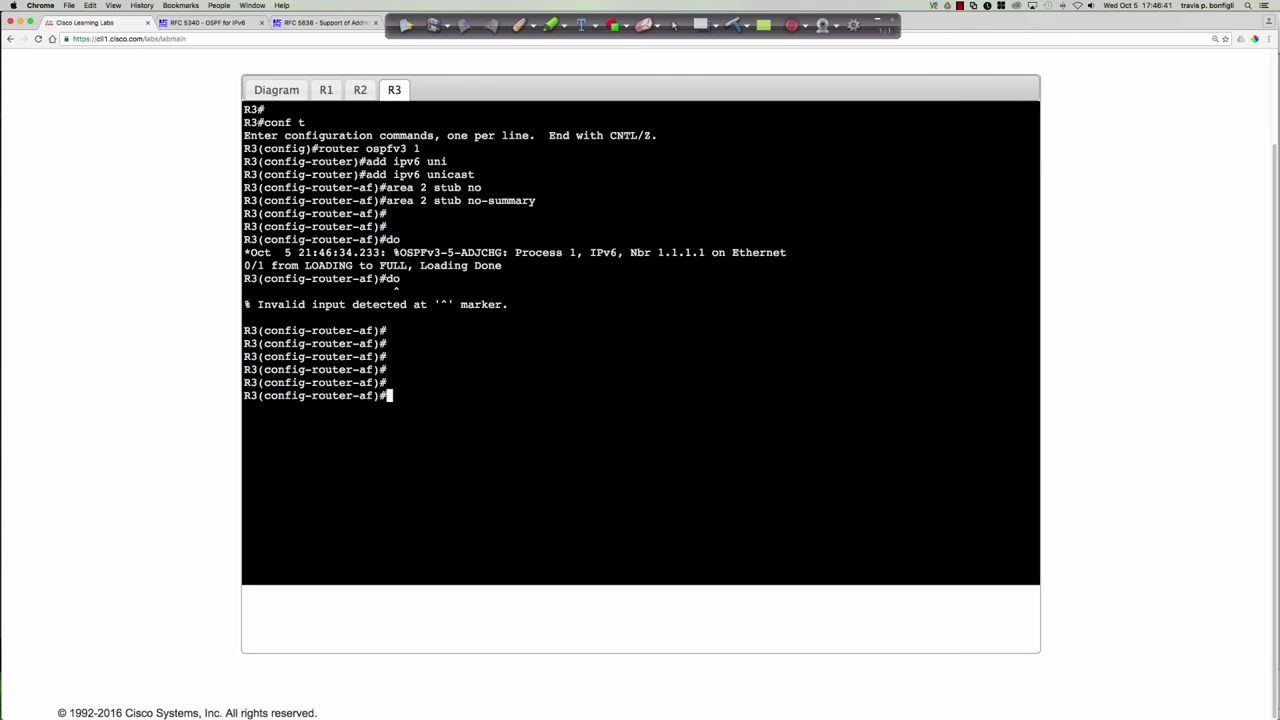
pyautogui.write('do sh ipv6 route ospf')
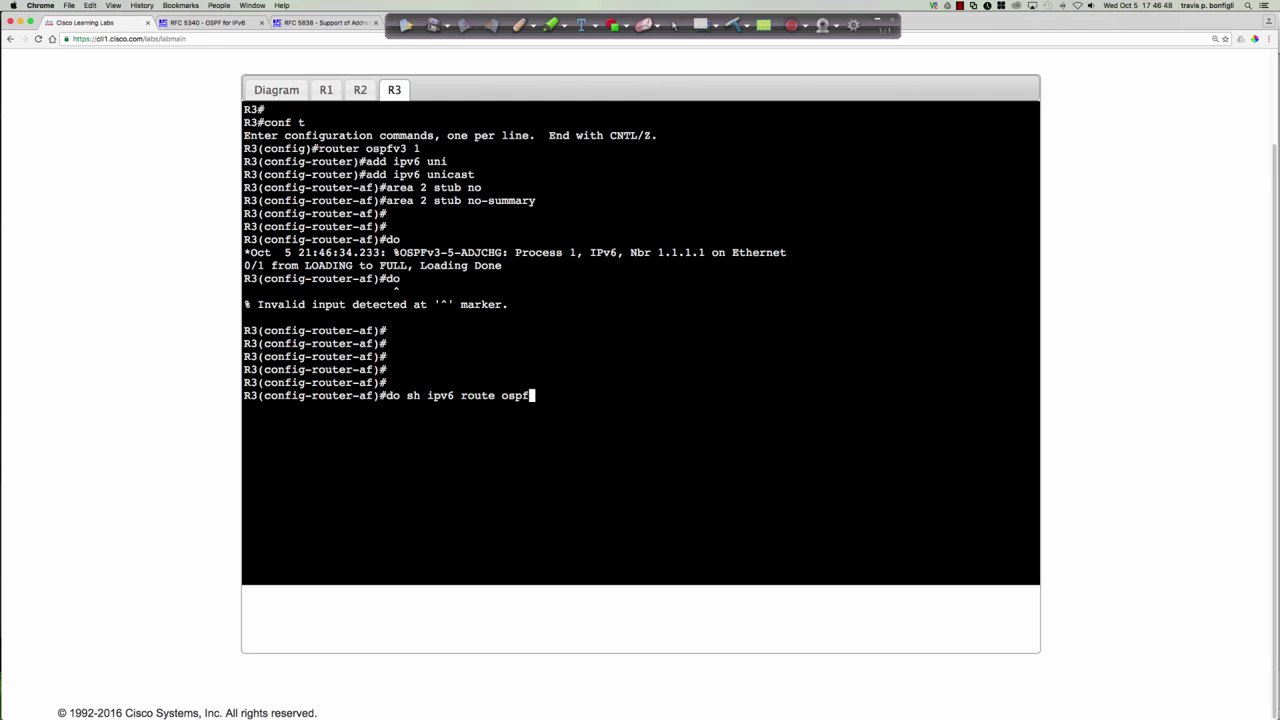
pyautogui.press('Return')
pyautogui.press('Return')
pyautogui.press('Return')
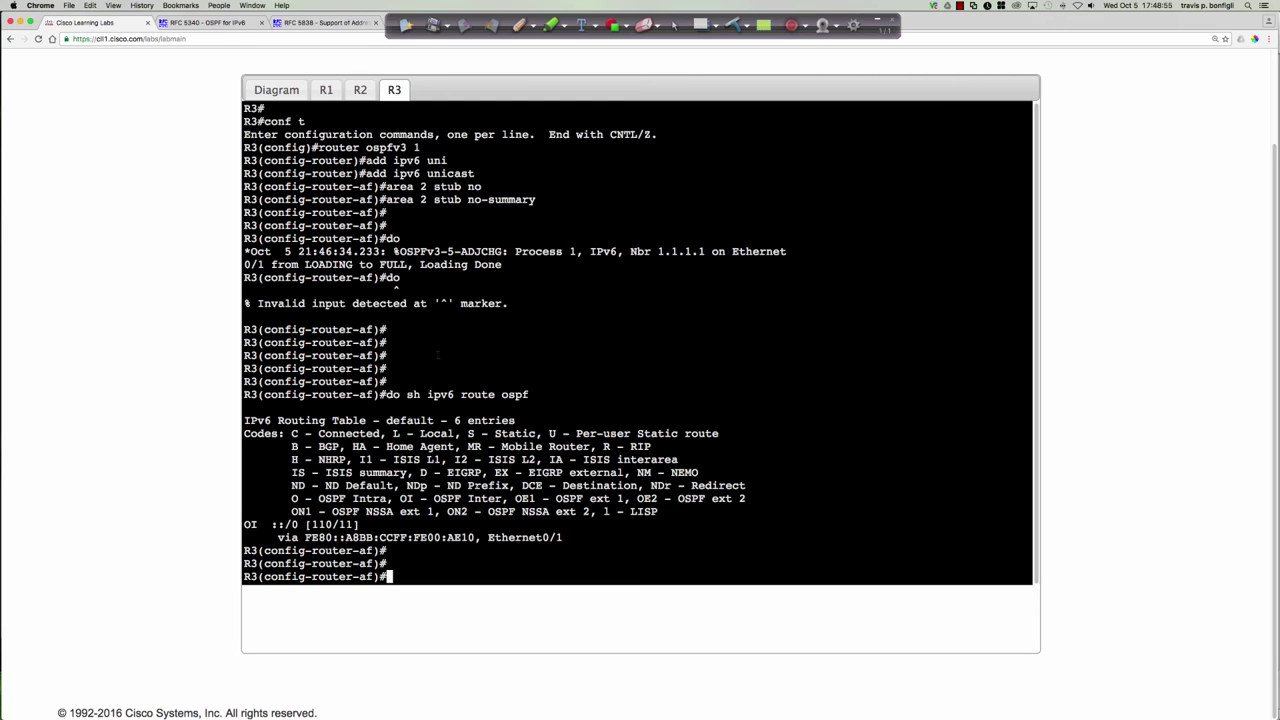
# Draw a short red arrow on the topology diagram pointing down at the 2001:DB8:0:220::/64 prefix
pyautogui.click(260, 90)
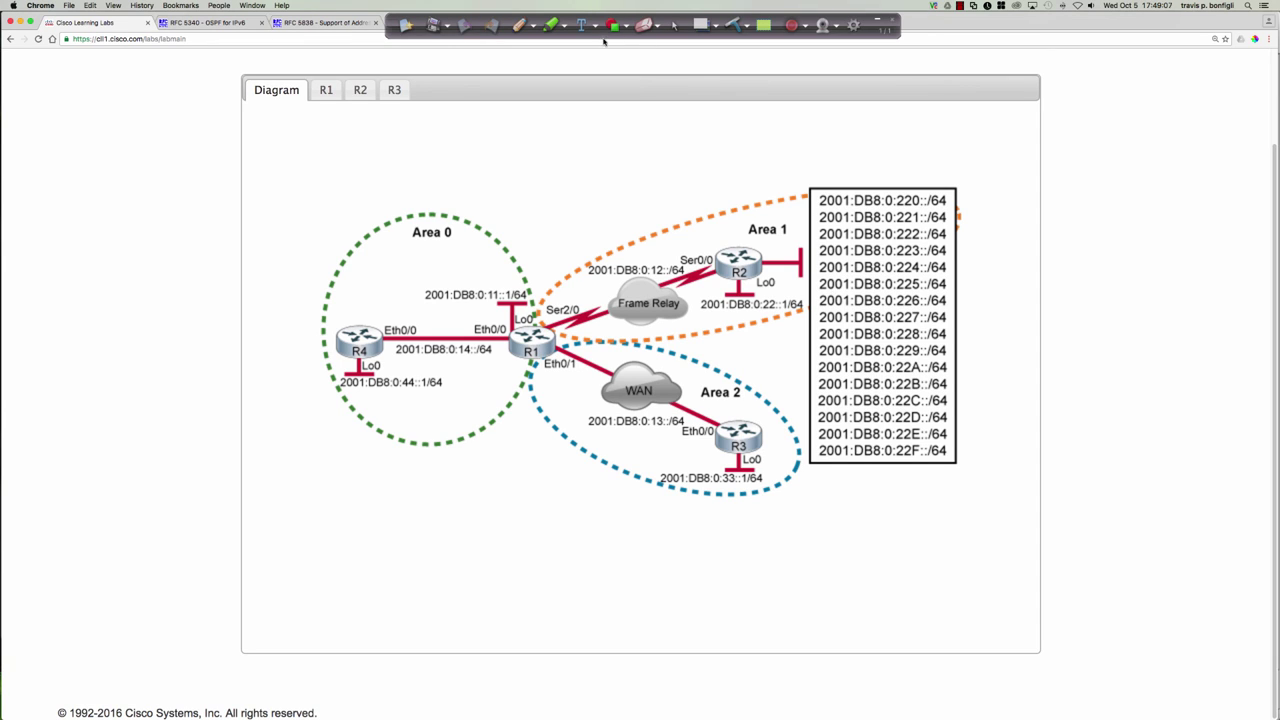
pyautogui.click(519, 25)
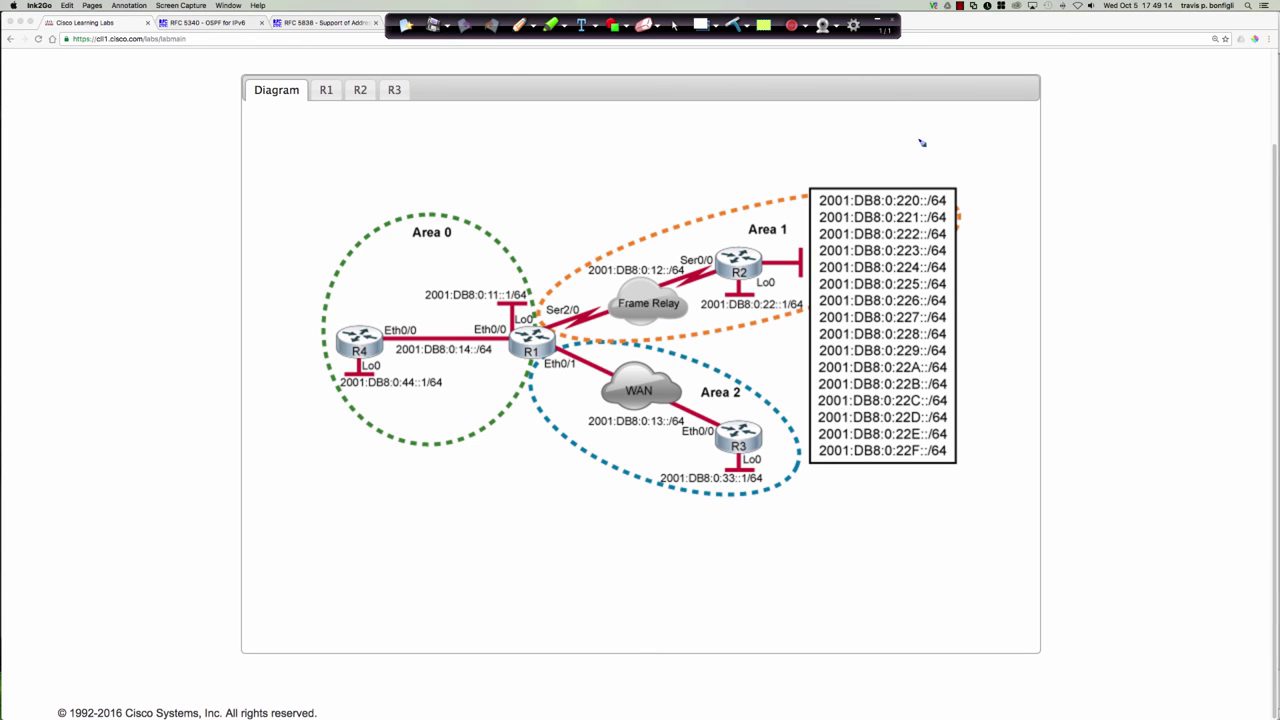
pyautogui.moveTo(918, 139); pyautogui.dragTo(917, 185)
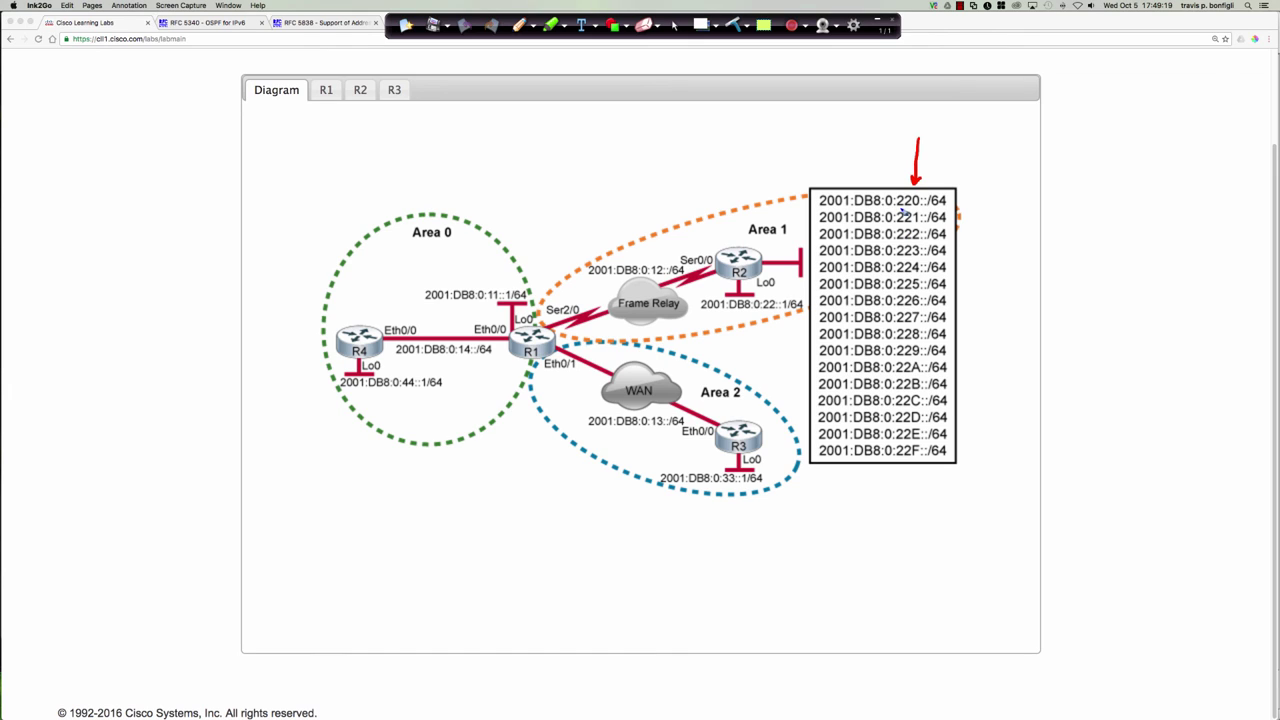
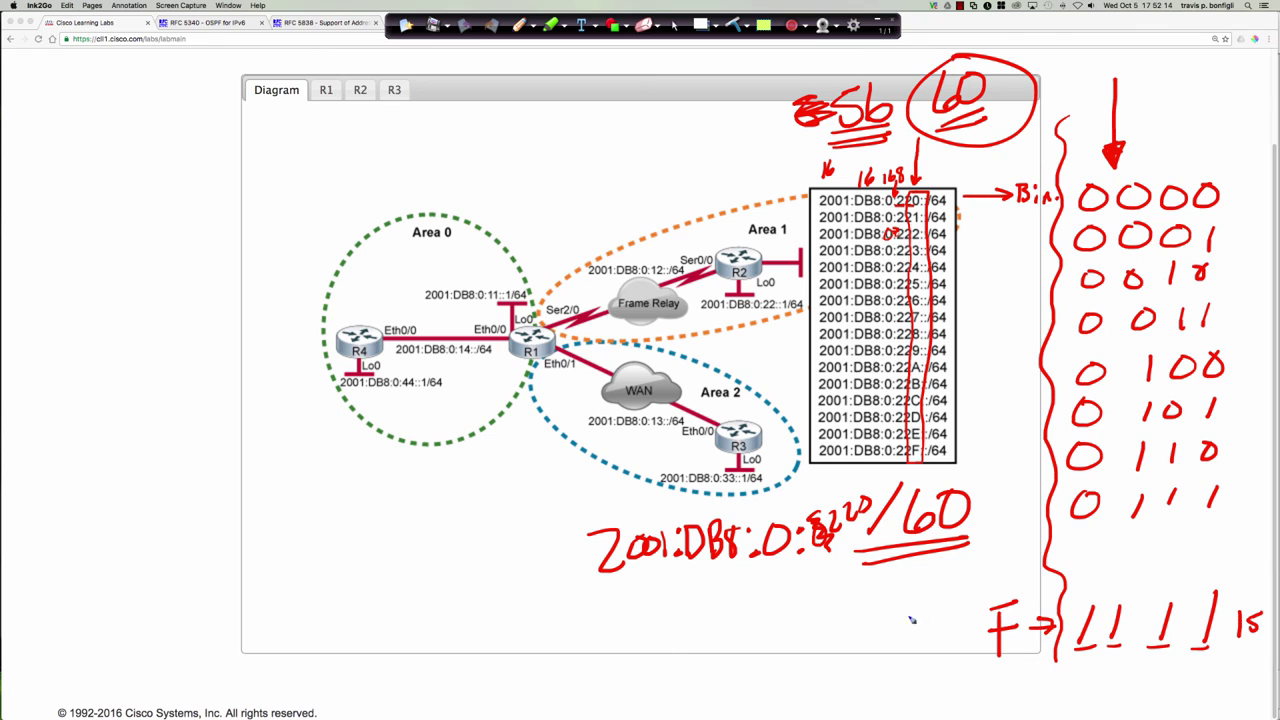
# Circle the handwritten 2001:DB8:0:220 /60 summary below the topology and clear all annotations from the diagram
pyautogui.moveTo(610, 498)
pyautogui.mouseDown()
pyautogui.moveTo(733, 644)
pyautogui.moveTo(535, 563)
pyautogui.mouseUp()
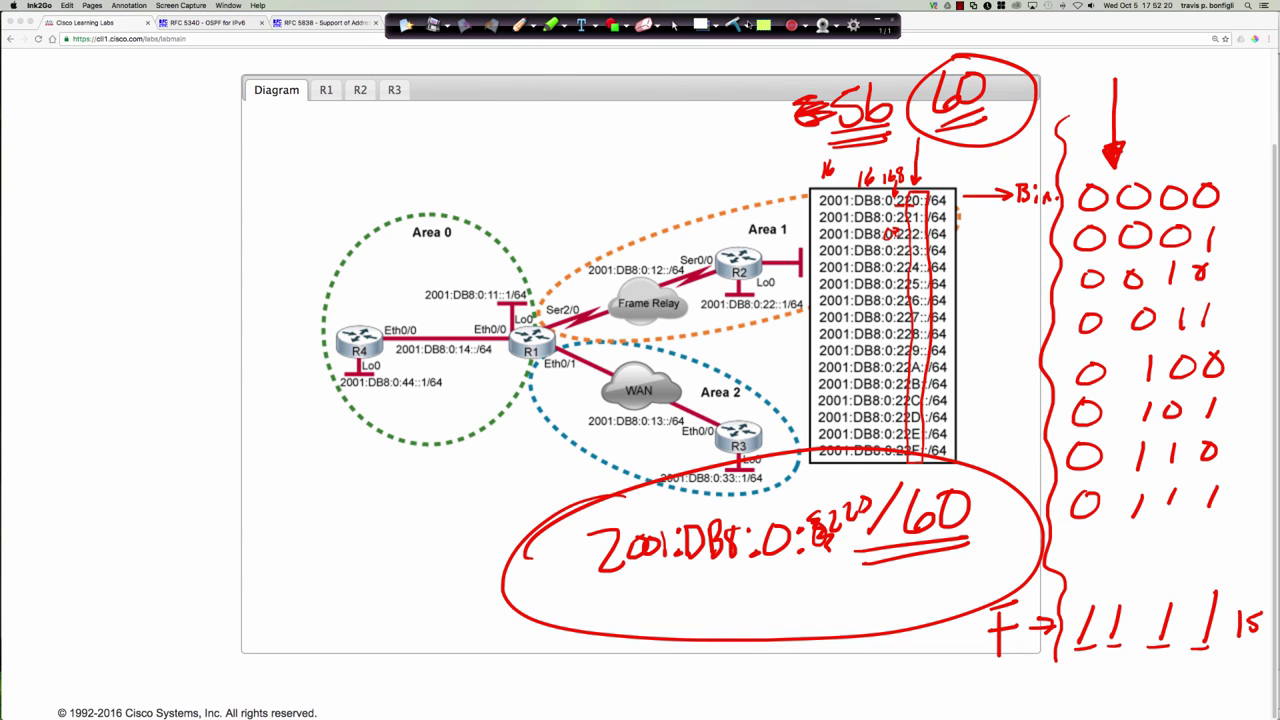
pyautogui.click(733, 24)
pyautogui.click(673, 25)
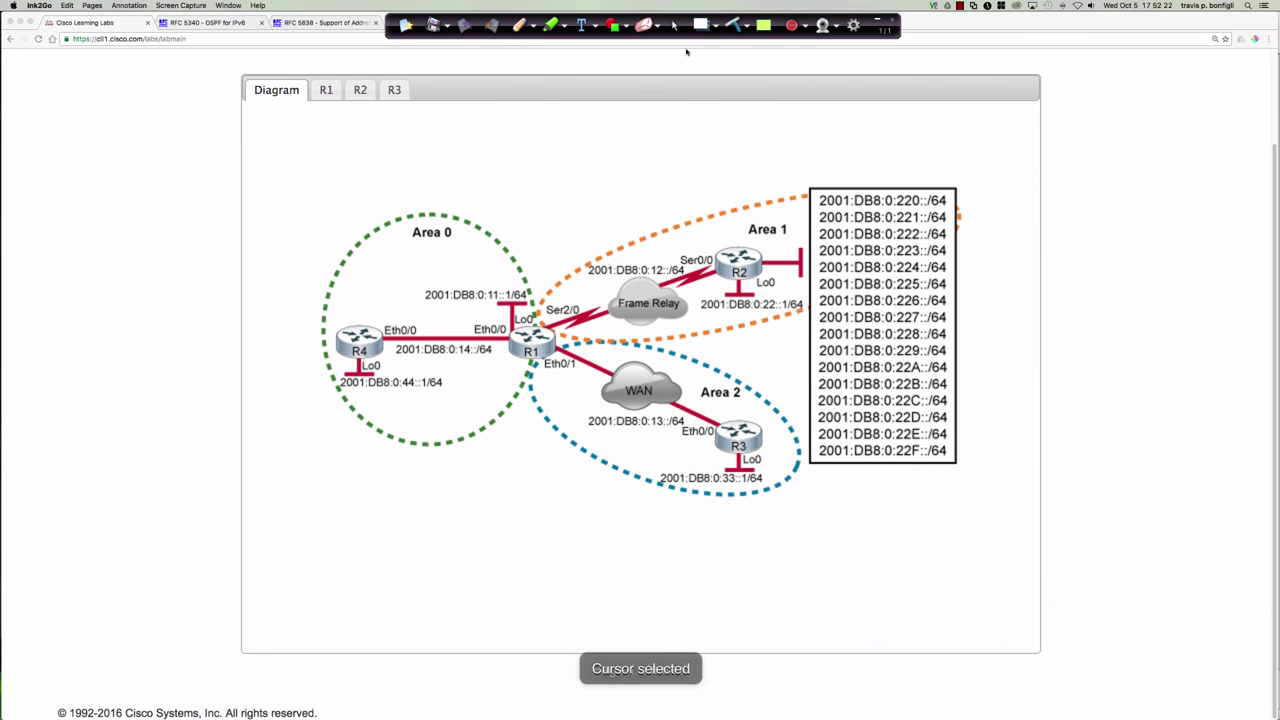
# Open R1's console and enter router ospfv3 1 and its IPv6 unicast address family
pyautogui.click(538, 344)
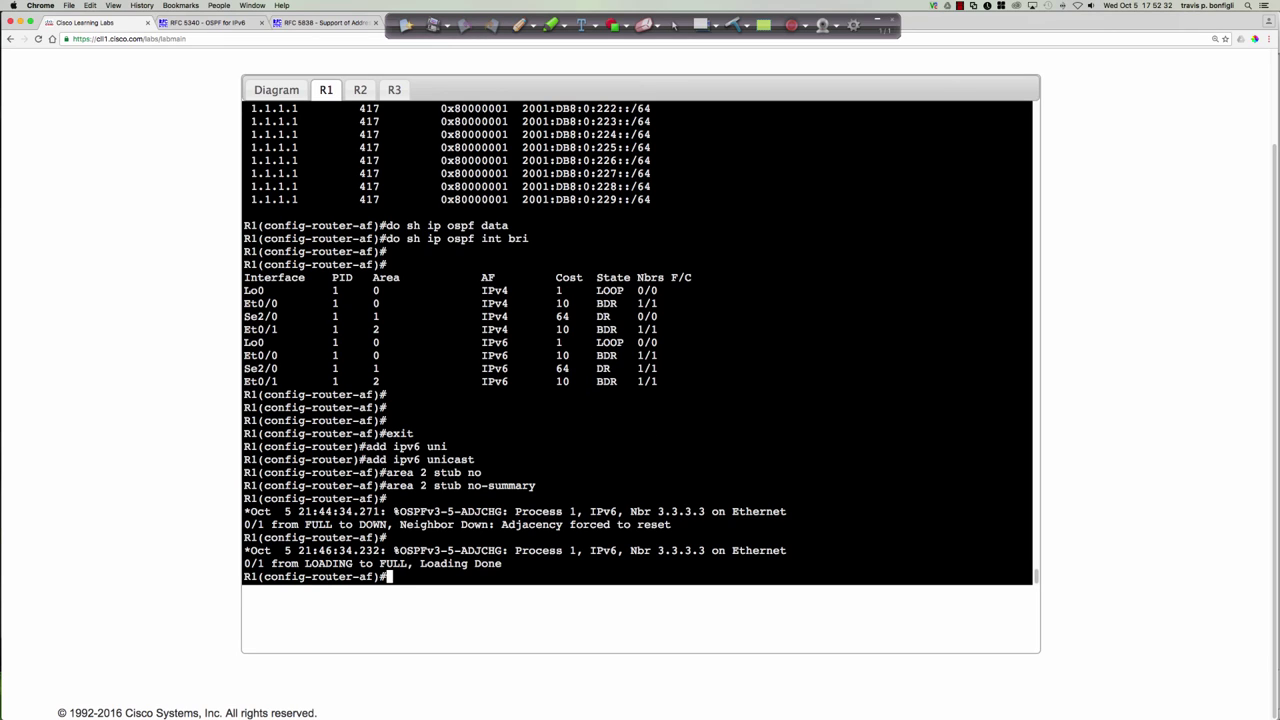
pyautogui.write('router ospfv3 1')
pyautogui.press('Return')
pyautogui.write('add ')
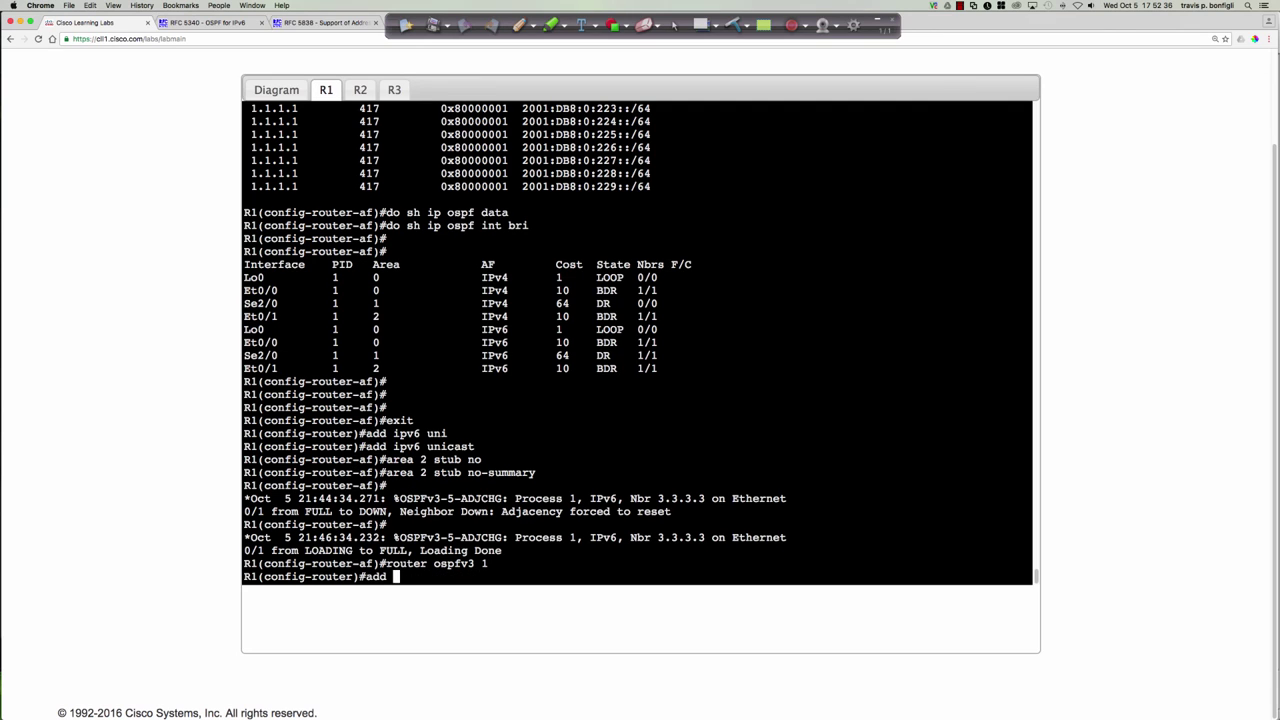
pyautogui.write('ipv6 uni')
pyautogui.press('Return')
pyautogui.press('Return')
pyautogui.press('Return')
# Summarize the area 1 prefixes on R1 with area 1 range 2001:db8:0:220::/60
pyautogui.write('area 1')
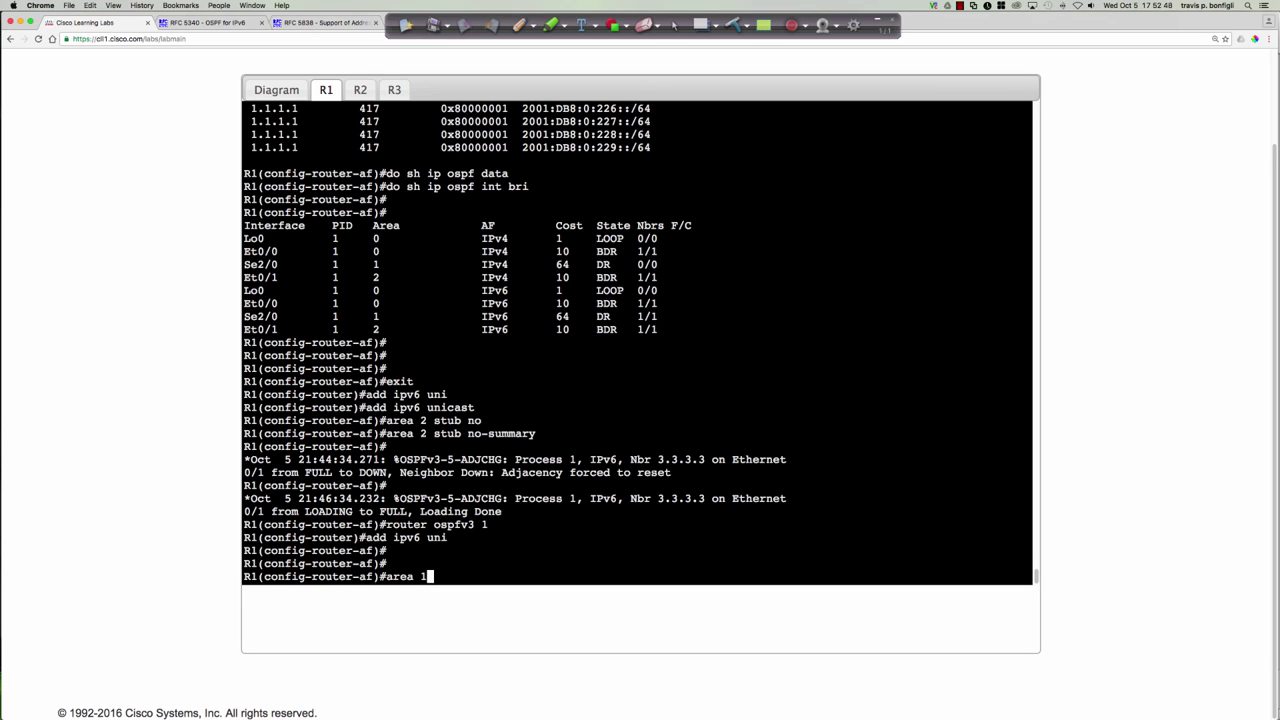
pyautogui.write('range 2001:db8:0:22')
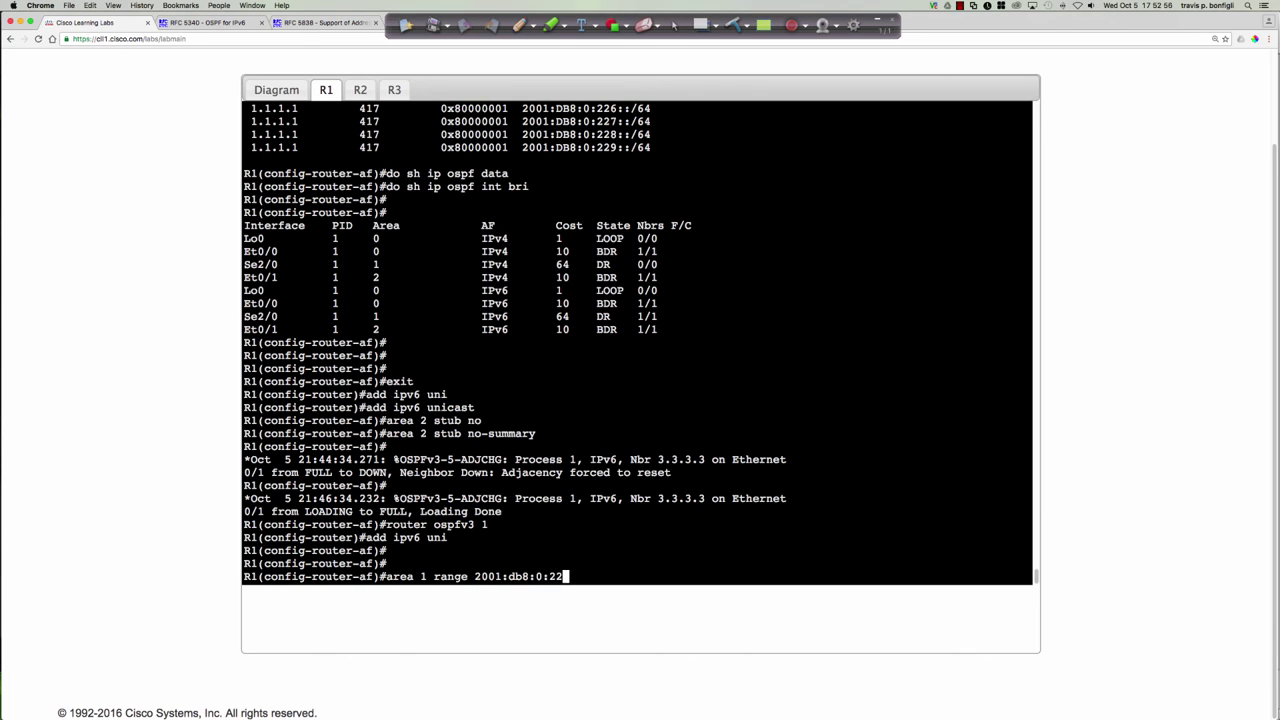
pyautogui.write('0::/60')
pyautogui.press('Return')
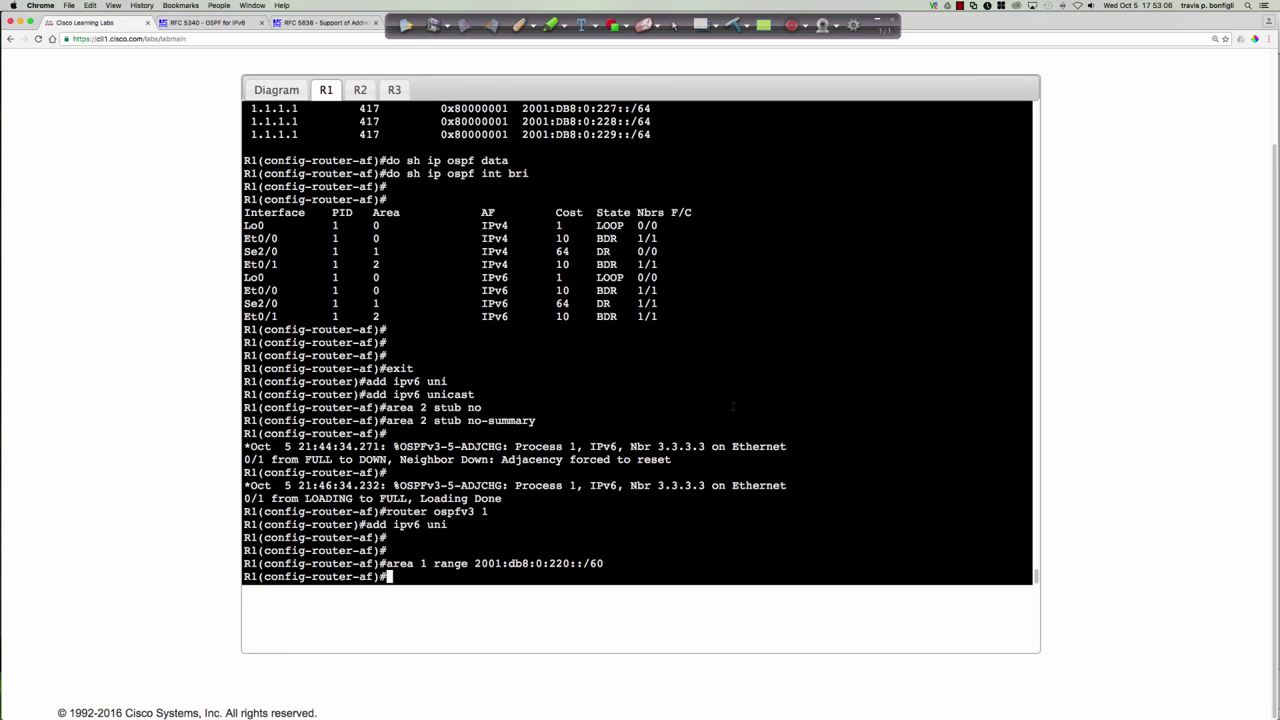
# Open R4's console from the topology diagram and display its full OSPFv3 database with sh ipv6 ospf data
pyautogui.write('do sh ipv')
pyautogui.click(278, 98)
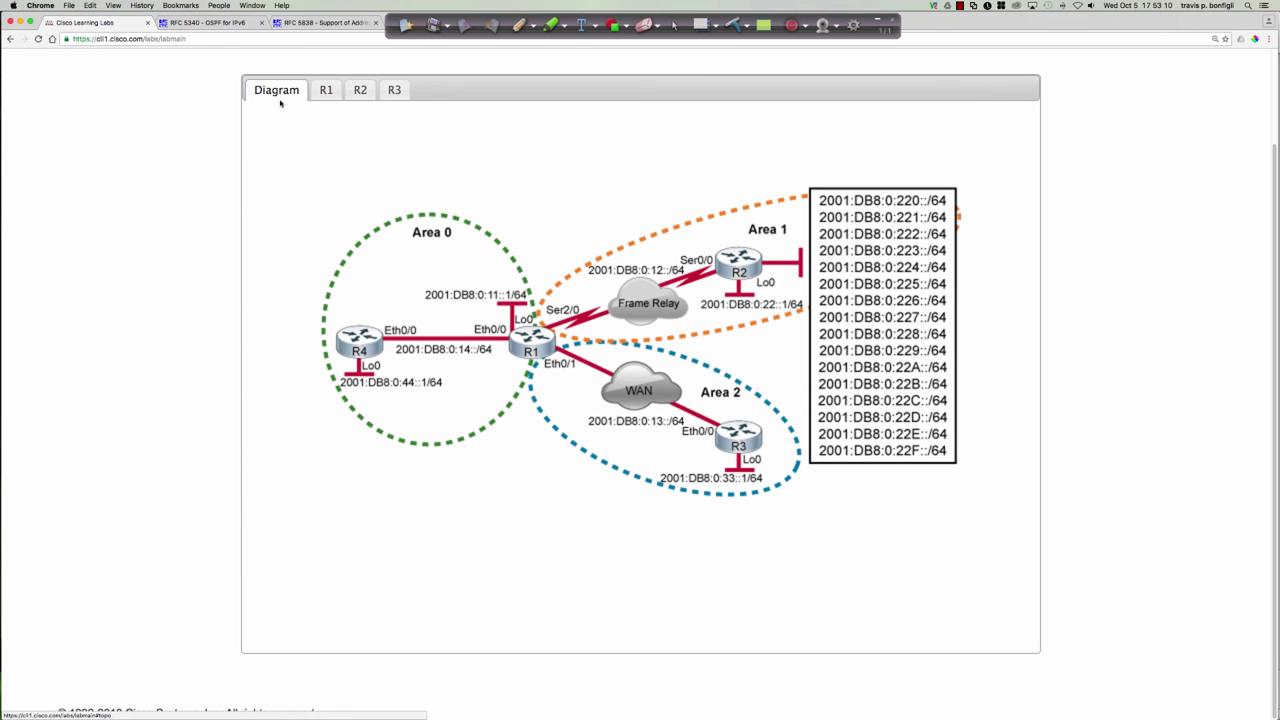
pyautogui.click(352, 338)
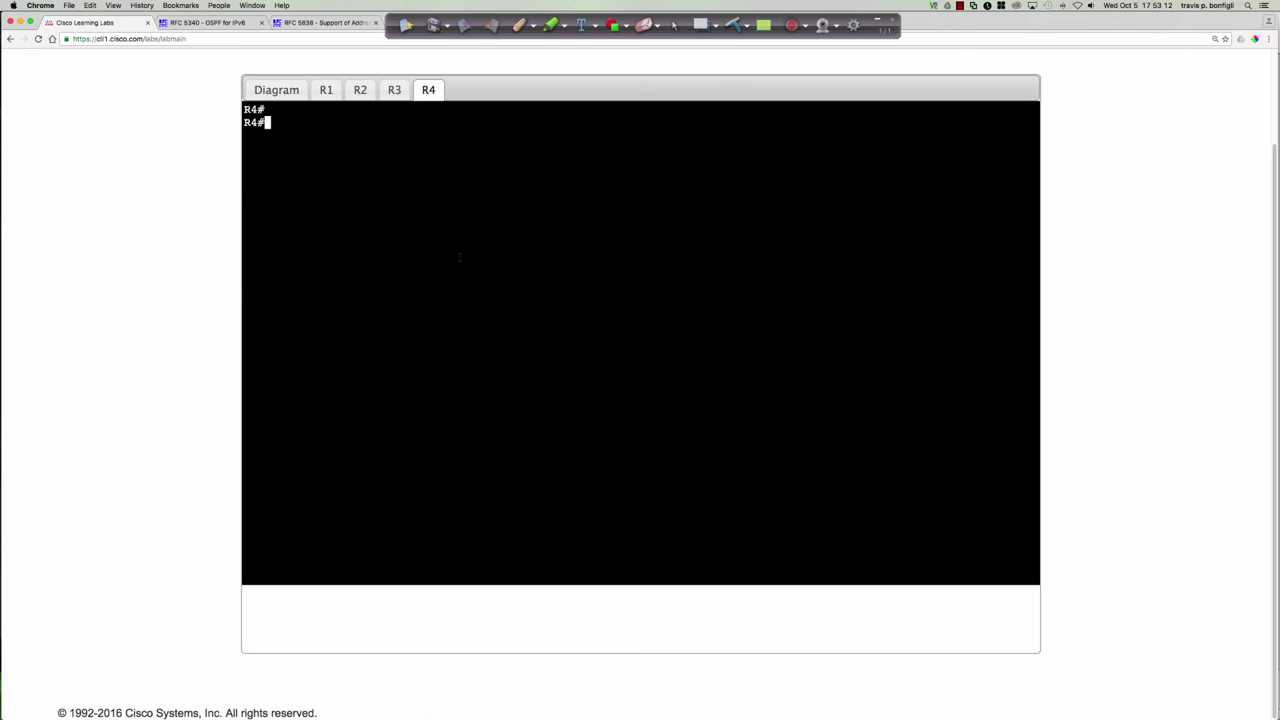
pyautogui.write('sh ipv6 ospf data')
pyautogui.press('Return')
pyautogui.press('space')
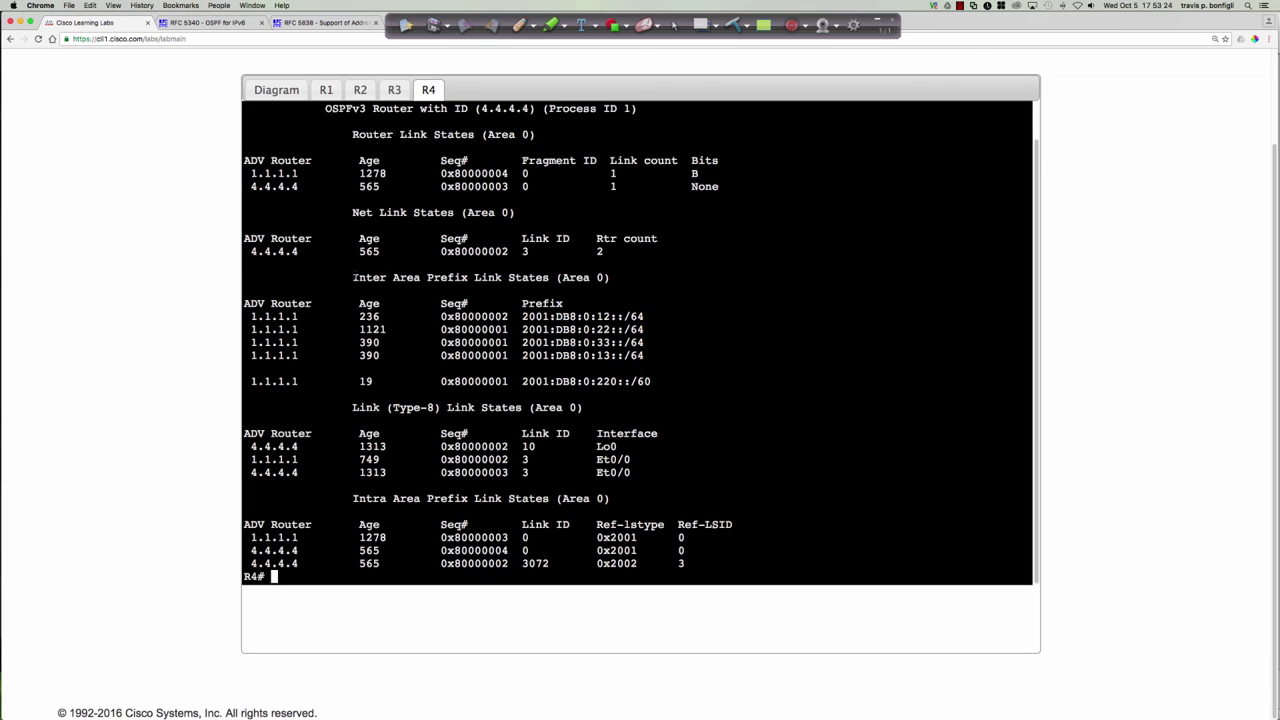
# Highlight the Inter Area Prefix Link States section and its 2001:DB8:0:220::/60 entry in R4's database output
pyautogui.moveTo(352, 277); pyautogui.dragTo(657, 381)
pyautogui.moveTo(249, 381); pyautogui.dragTo(652, 381)
pyautogui.moveTo(346, 277); pyautogui.dragTo(622, 278)
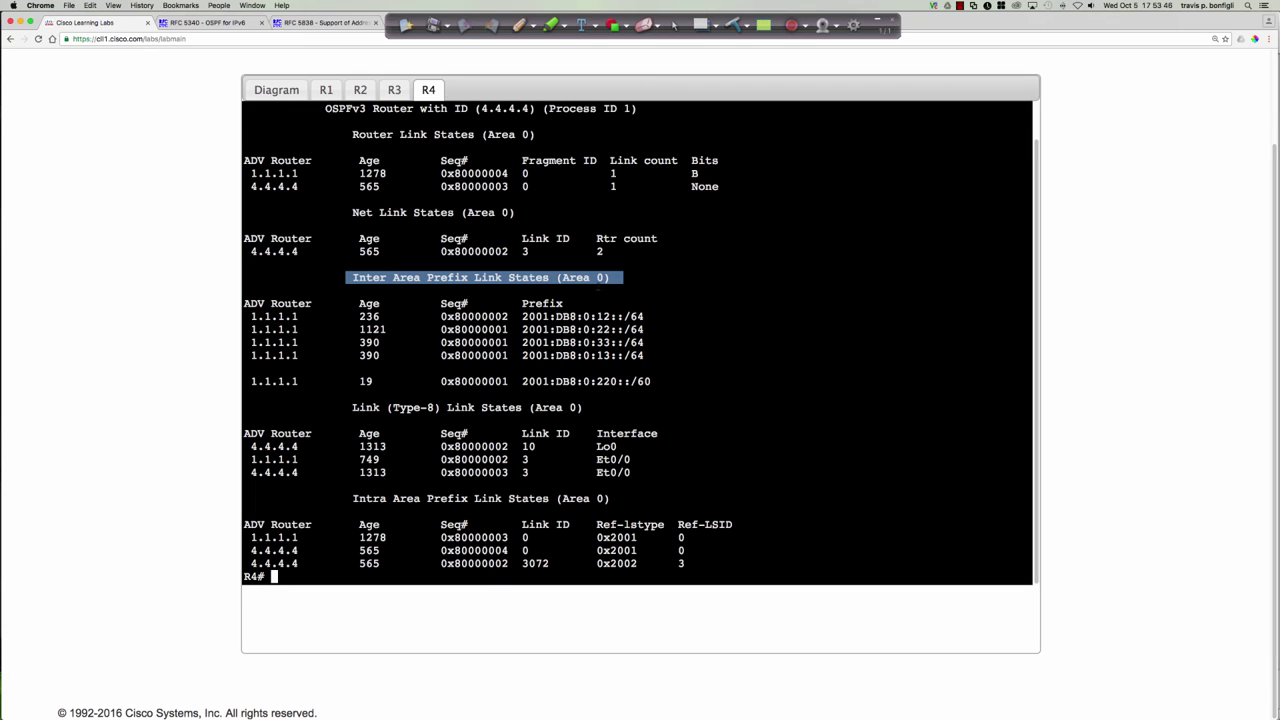
pyautogui.click(618, 289)
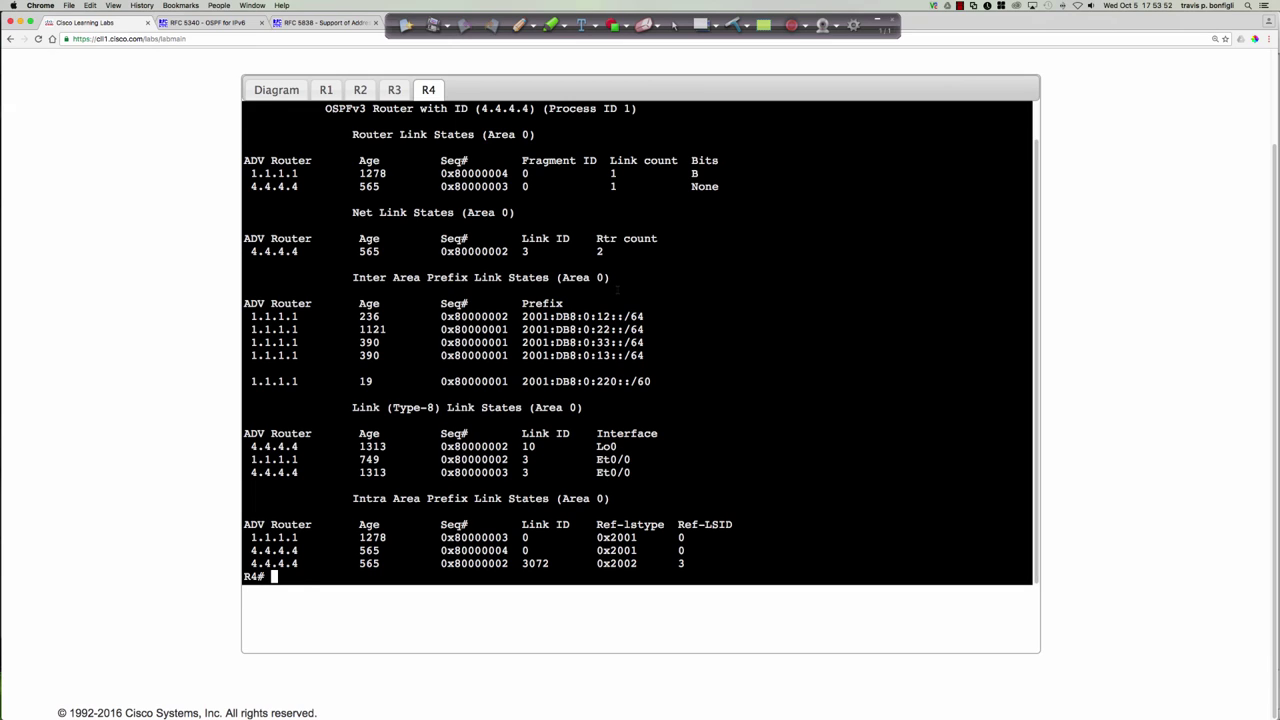
# Display R4's OSPF IPv6 routing table with sh ipv6 route ospf and highlight the 2001:DB8:0:220::/60 route
pyautogui.write('sh ipv6 route ospf')
pyautogui.press('Return')
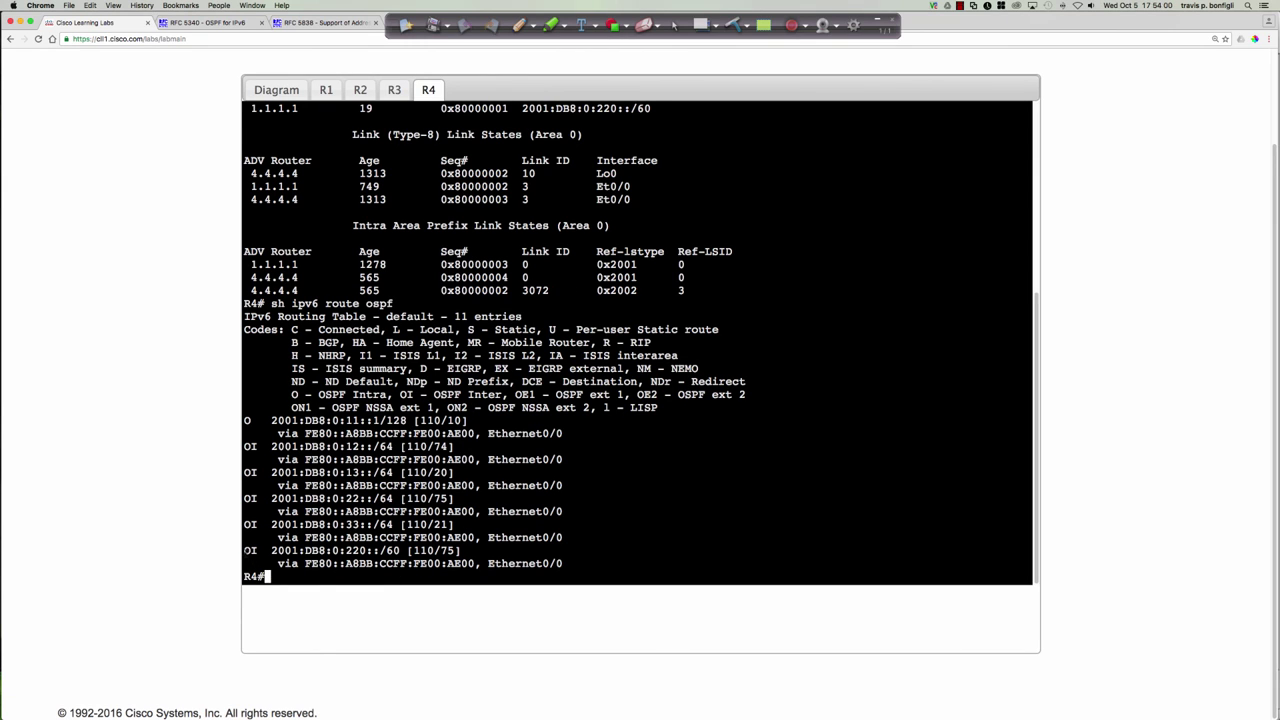
pyautogui.moveTo(244, 550); pyautogui.dragTo(600, 563)
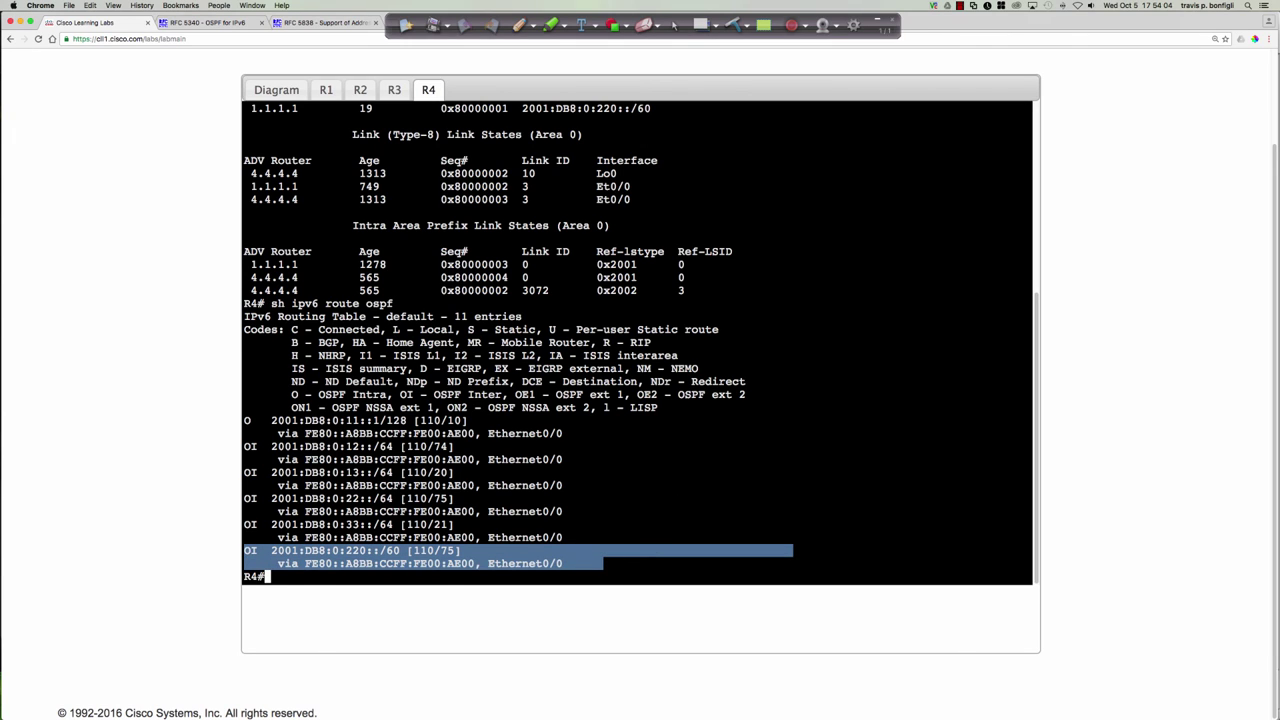
pyautogui.click(600, 563)
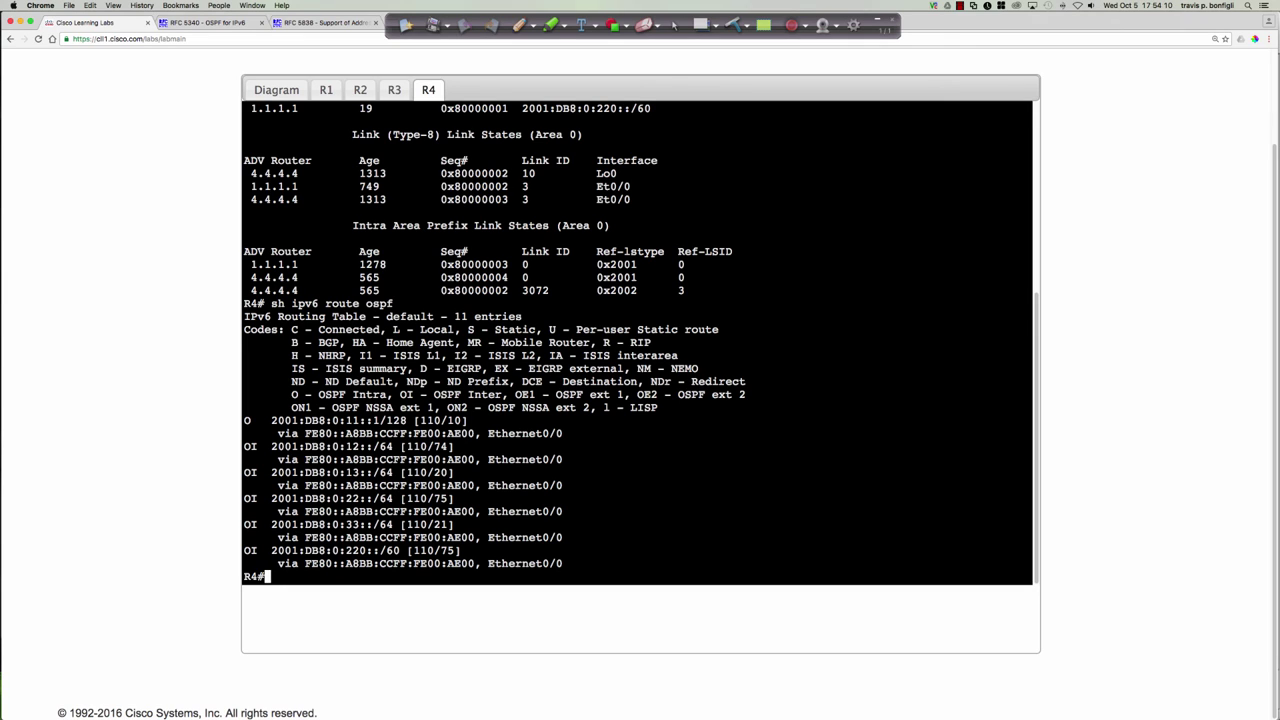
pyautogui.press('Return')
pyautogui.press('Return')
pyautogui.press('Return')
pyautogui.press('Return')
pyautogui.press('Return')
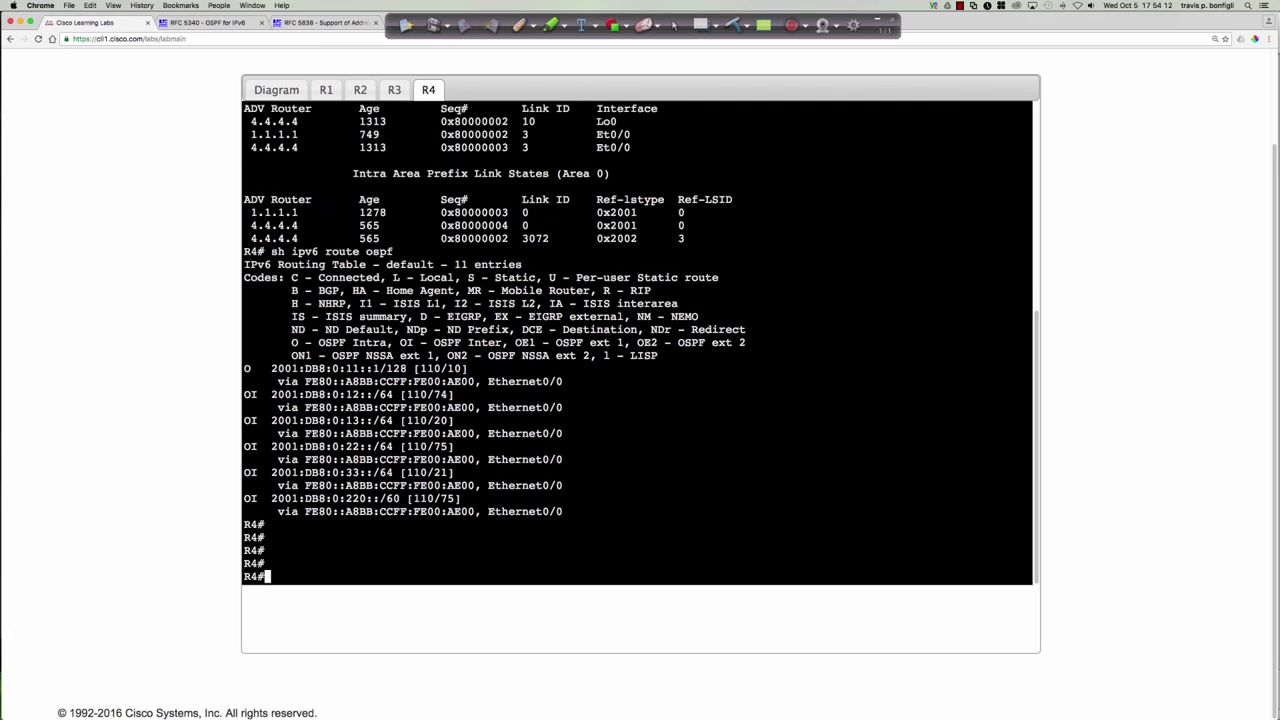
# Display R2's IPv6 interface addresses with do sh ipv6 int bri
pyautogui.click(394, 89)
pyautogui.click(362, 87)
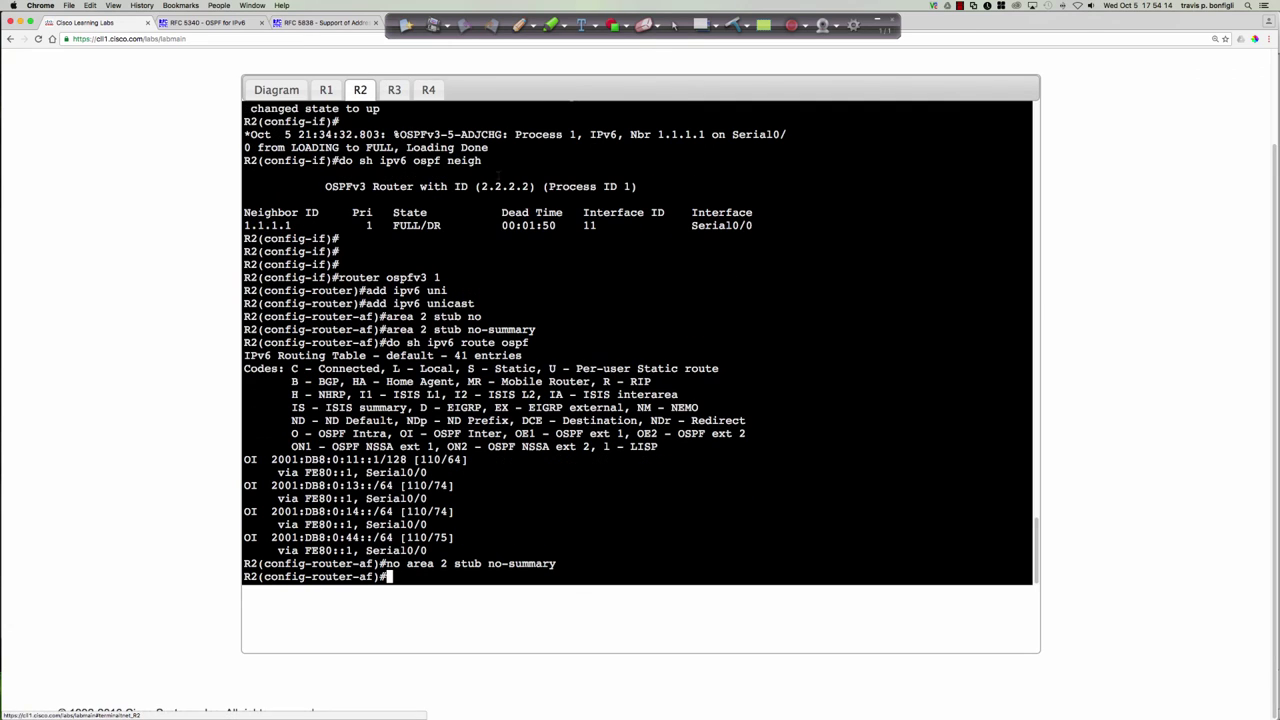
pyautogui.write('do sh ipv')
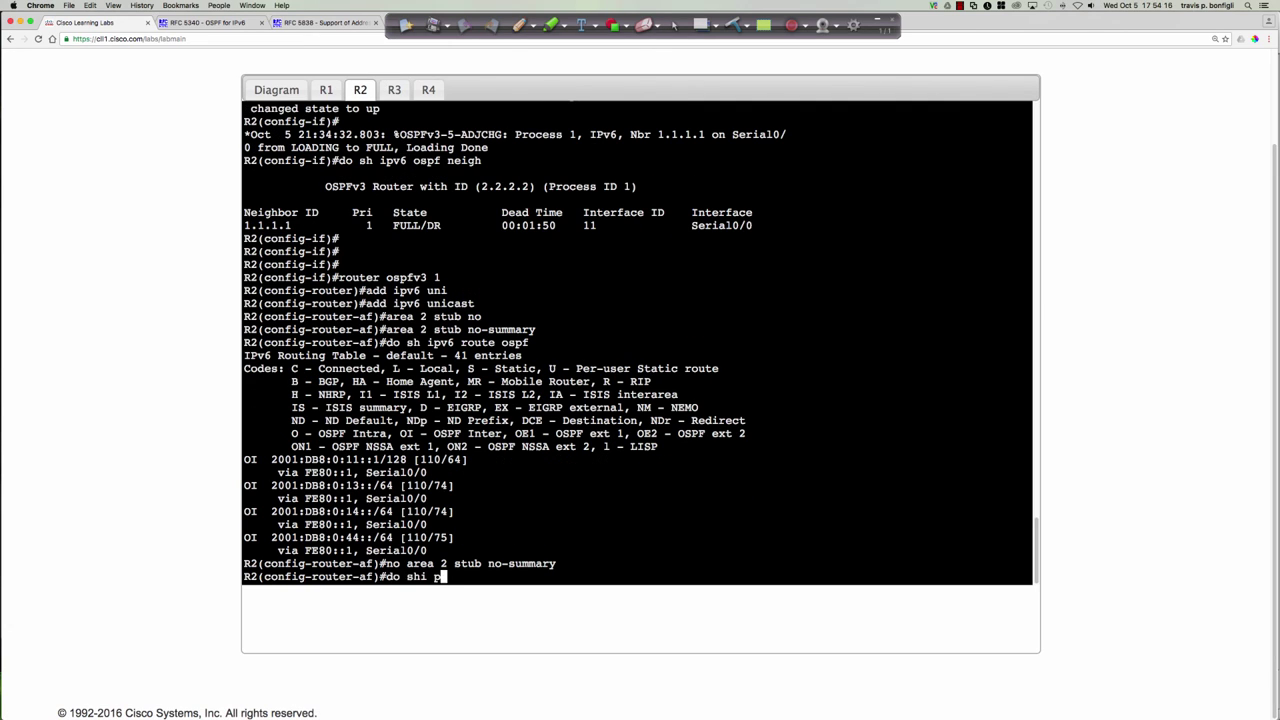
pyautogui.write('6 int bri')
pyautogui.press('Return')
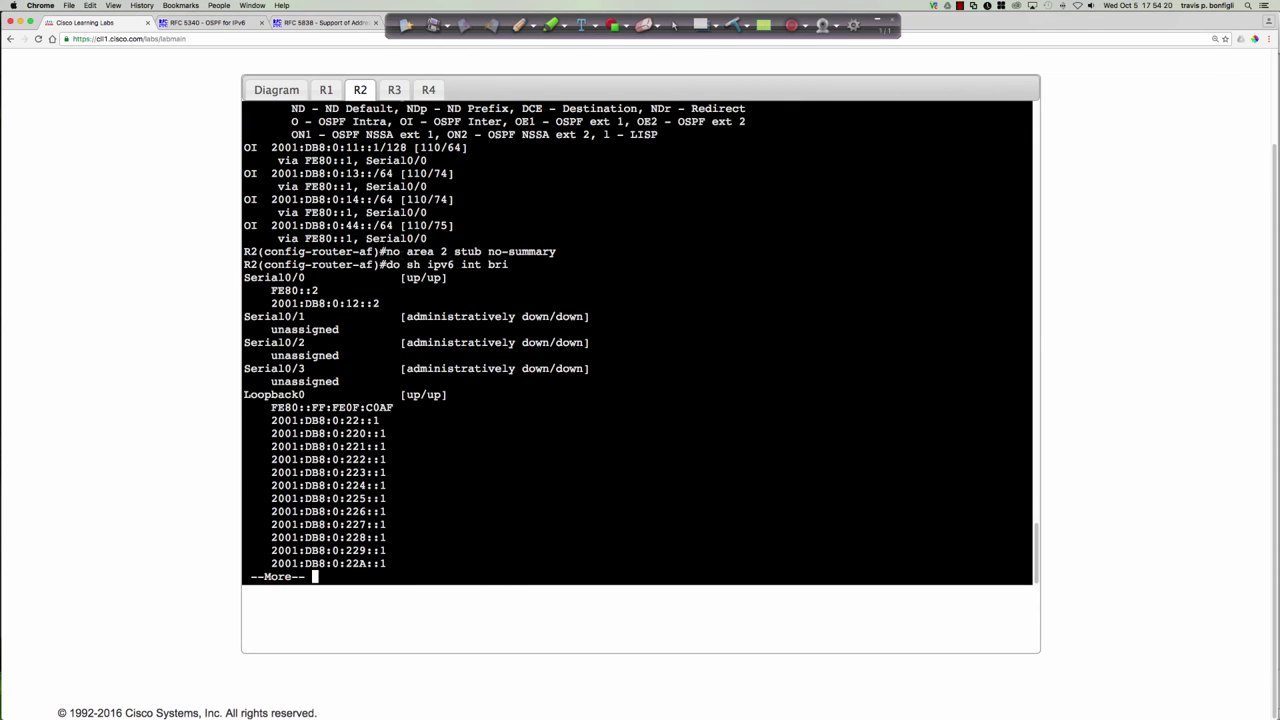
# Ping 2001:db8:0:225::1 from R4
pyautogui.click(295, 91)
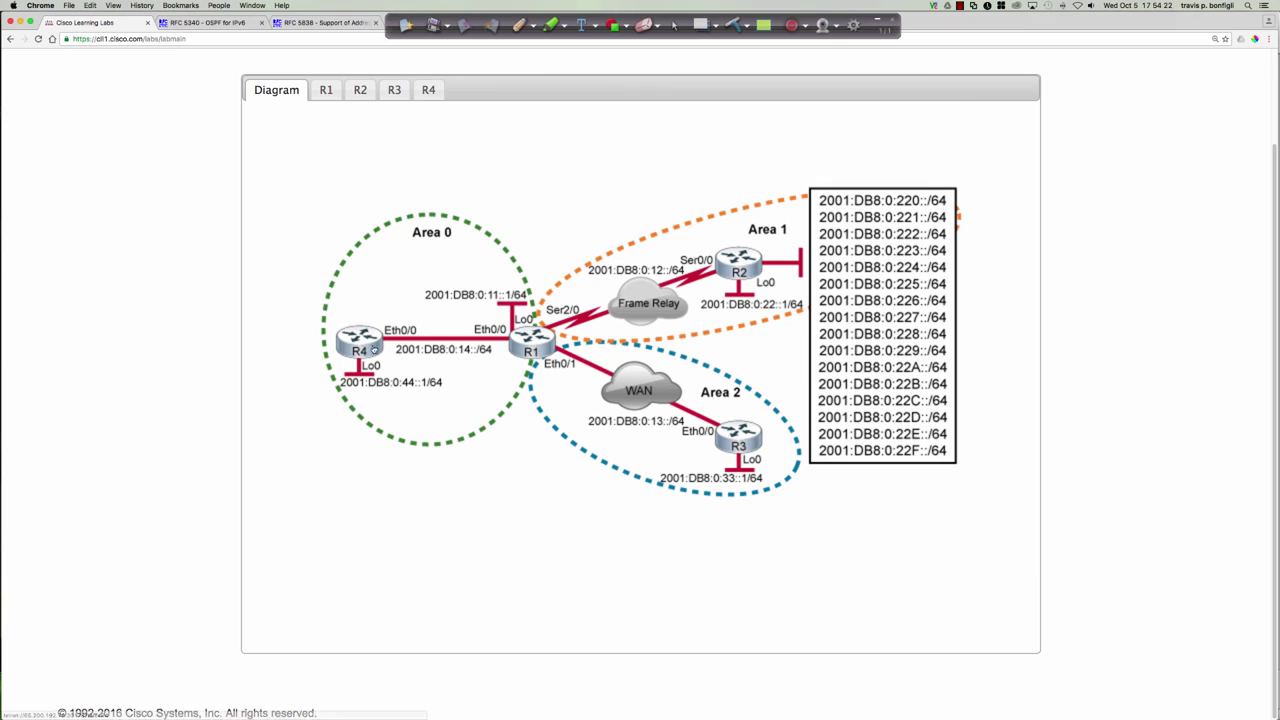
pyautogui.click(390, 372)
pyautogui.write('pi')
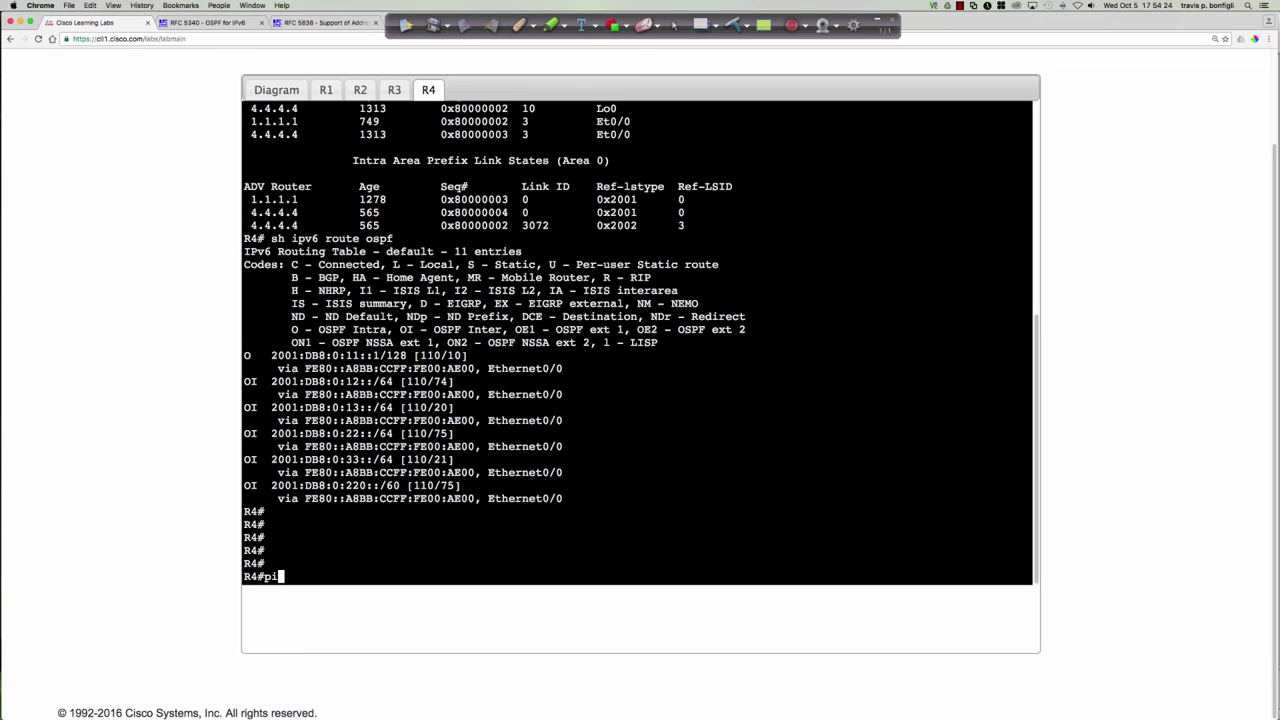
pyautogui.write('ng 2001:db8:0:')
pyautogui.write('225::')
pyautogui.write('1')
pyautogui.press('Return')
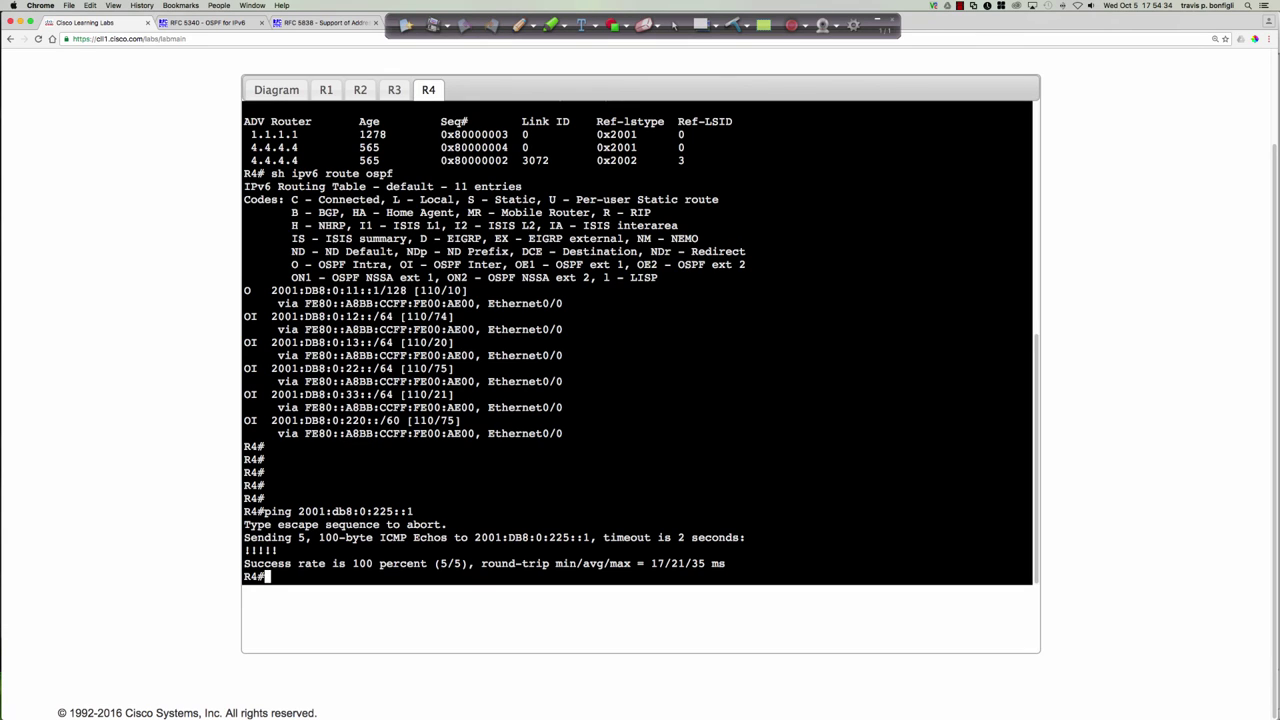
# Trace the route from R4 to 2001:db8:0:225::1 by editing the recalled ping command
pyautogui.write('trace')
pyautogui.press('Up')
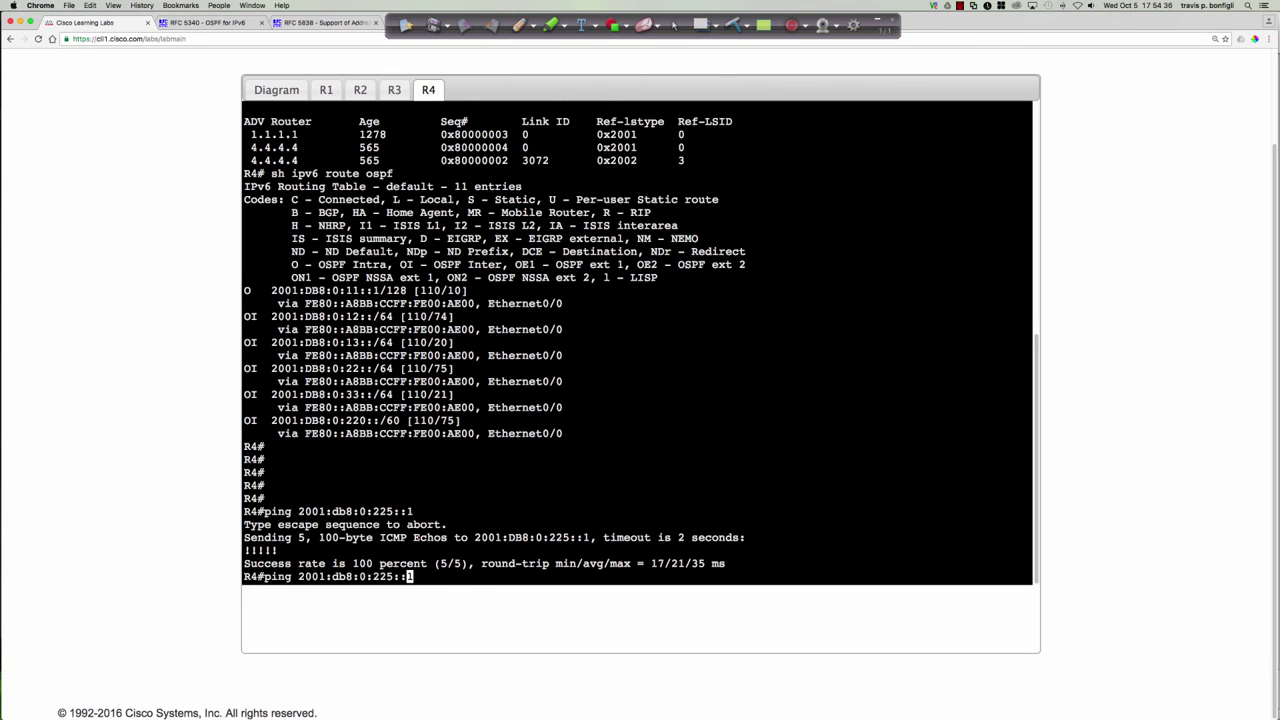
pyautogui.press('Left')
pyautogui.press('Left')
pyautogui.press('Left')
pyautogui.press('Left')
pyautogui.press('Left')
pyautogui.press('Left')
pyautogui.press('Left')
pyautogui.press('Left')
pyautogui.press('Left')
pyautogui.press('Left')
pyautogui.press('Left')
pyautogui.press('Left')
pyautogui.press('Left')
pyautogui.press('Left')
pyautogui.press('Left')
pyautogui.press('Left')
pyautogui.press('Left')
pyautogui.press('Left')
pyautogui.press('BackSpace')
pyautogui.press('BackSpace')
pyautogui.press('BackSpace')
pyautogui.press('BackSpace')
pyautogui.write('trace')
pyautogui.press('Return')
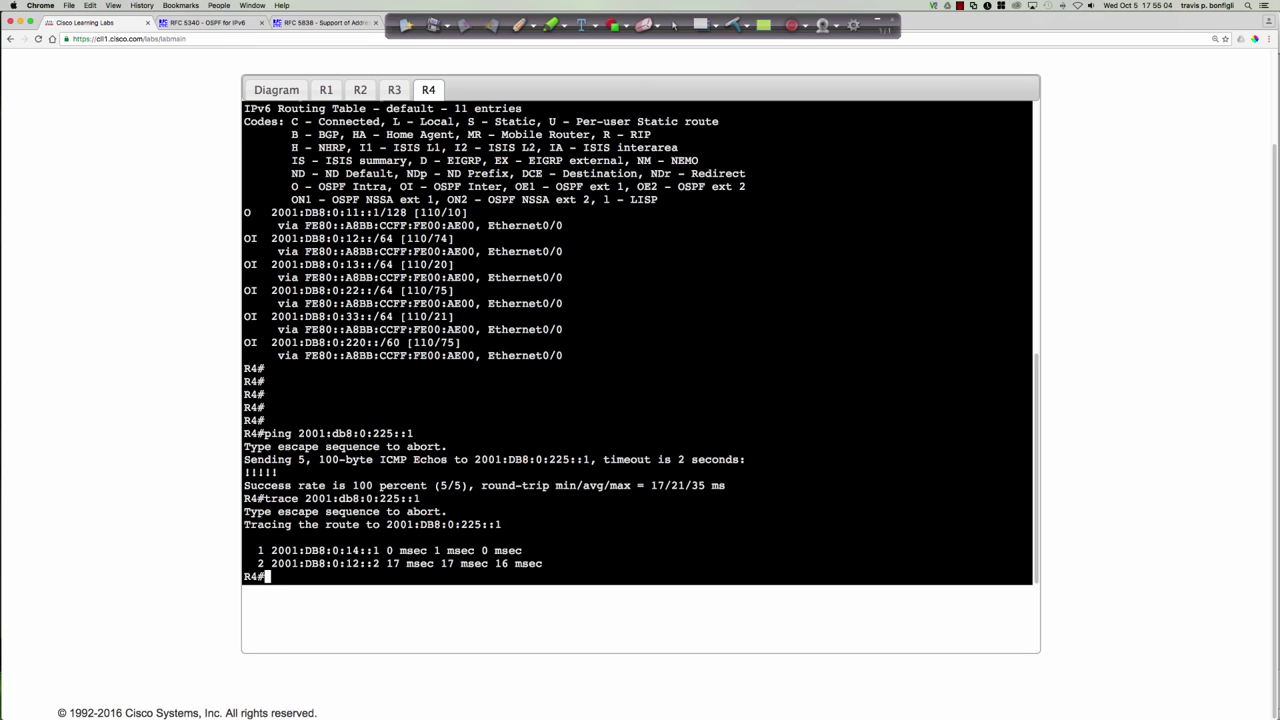
# Highlight the title of RFC 5340, and the date and title of RFC 5838 on its own page
pyautogui.click(226, 22)
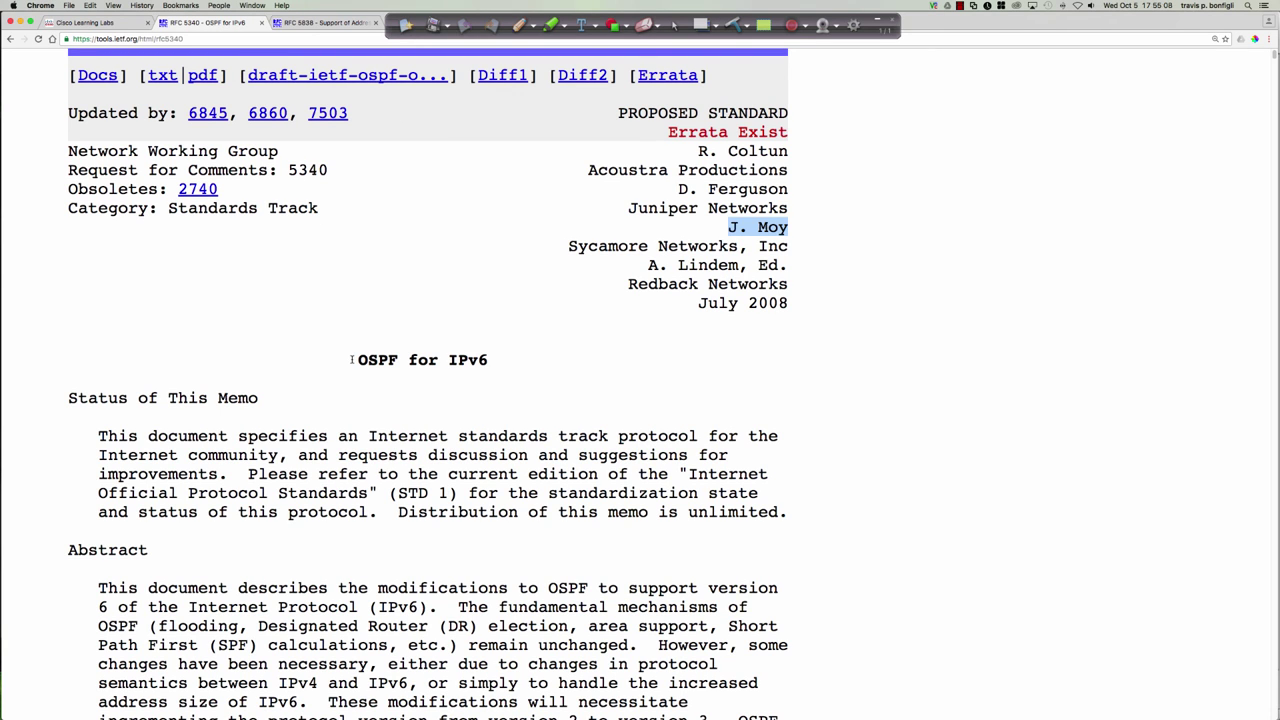
pyautogui.moveTo(351, 360); pyautogui.dragTo(499, 358)
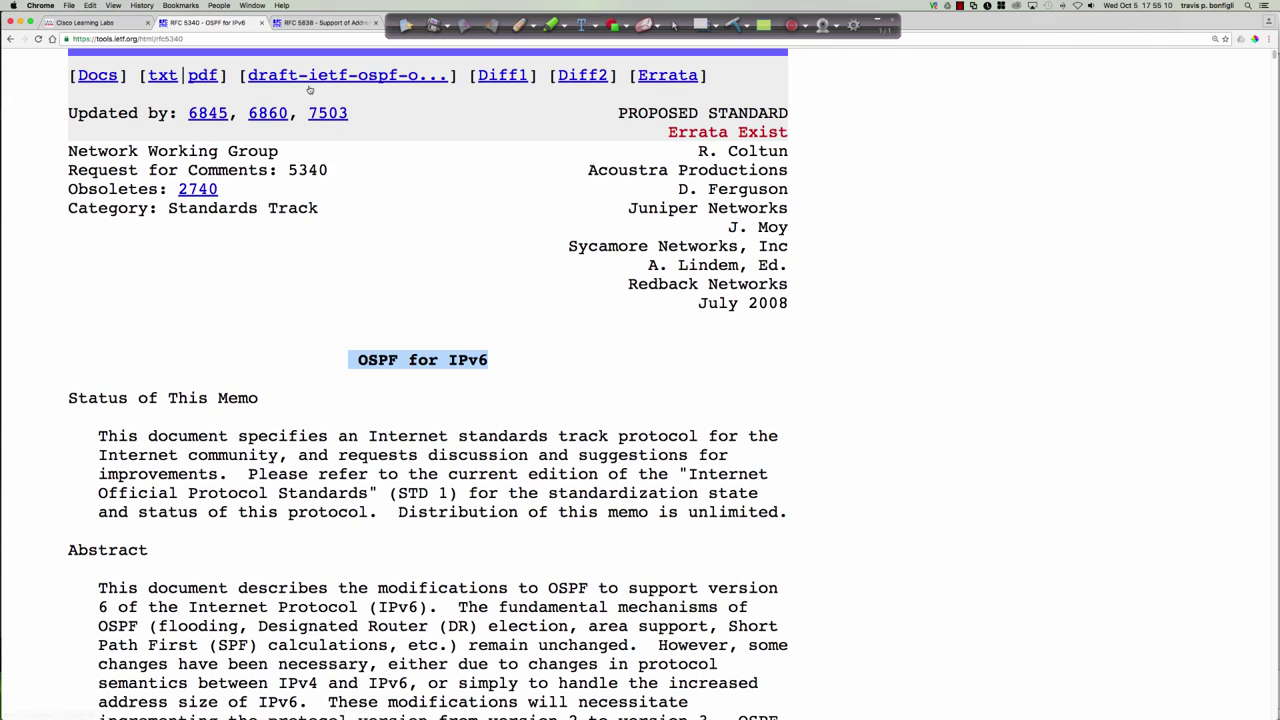
pyautogui.click(315, 22)
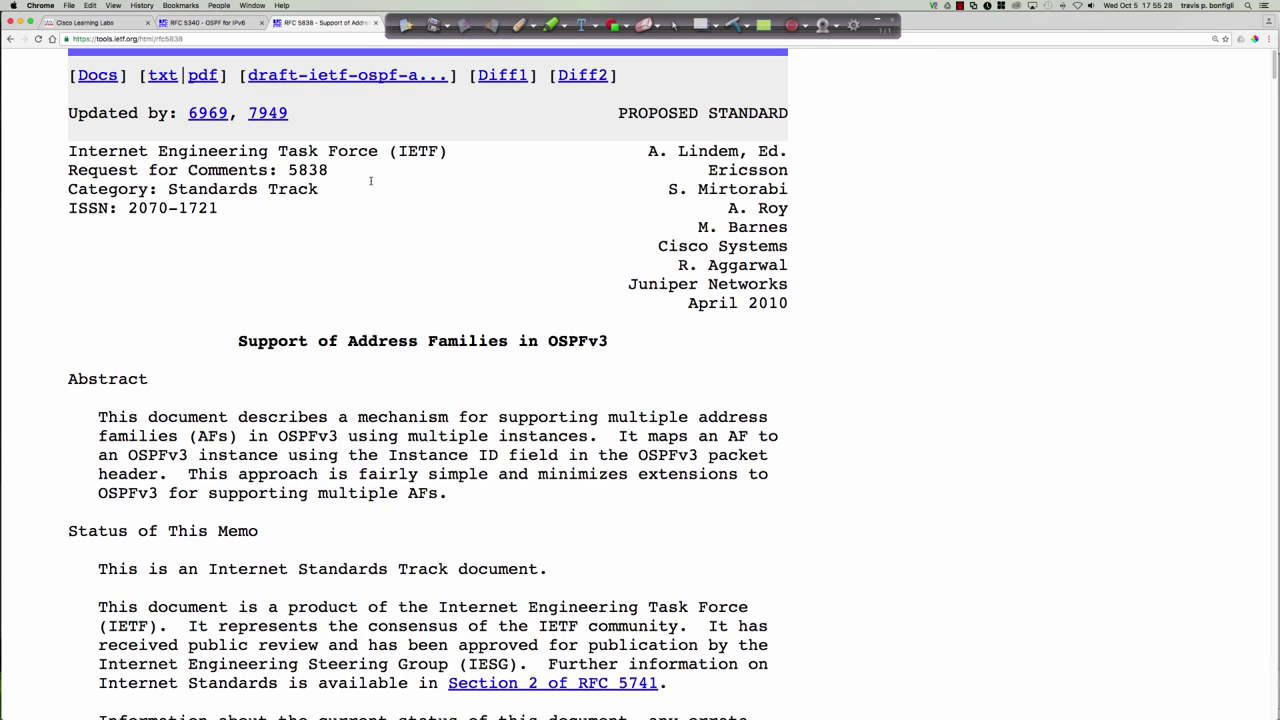
pyautogui.moveTo(687, 304); pyautogui.dragTo(785, 310)
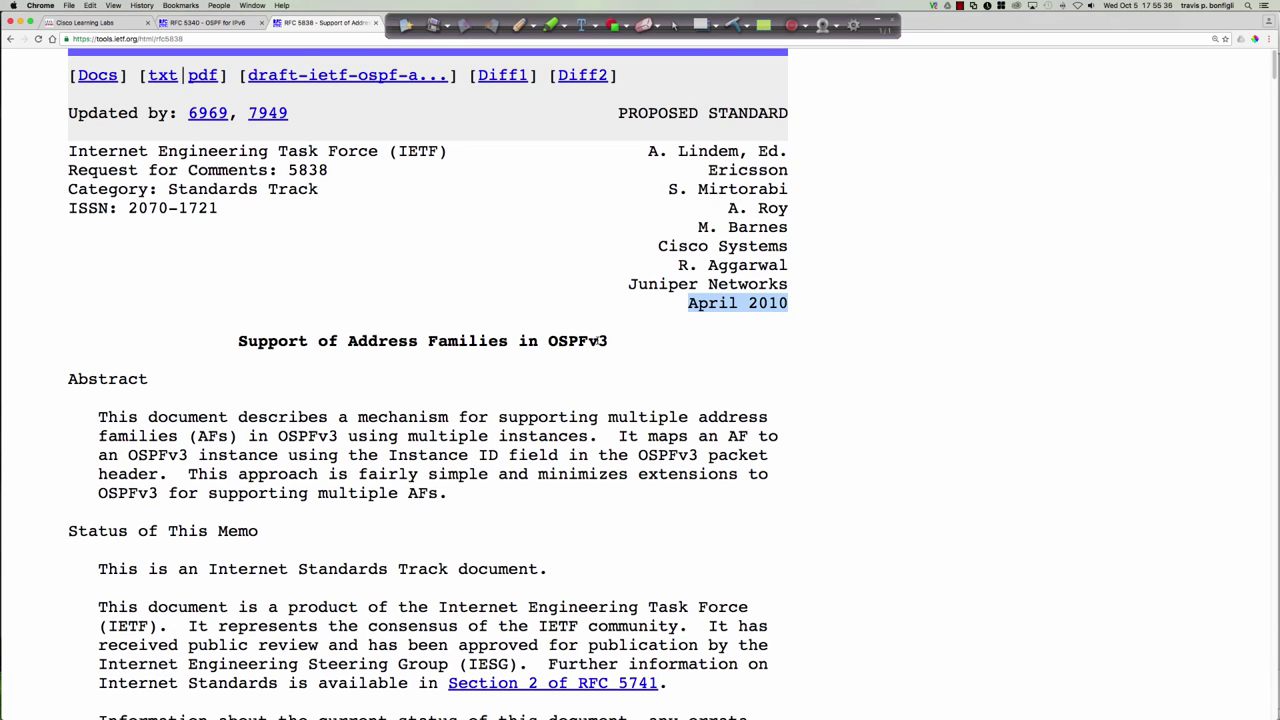
pyautogui.moveTo(611, 341); pyautogui.dragTo(240, 339)
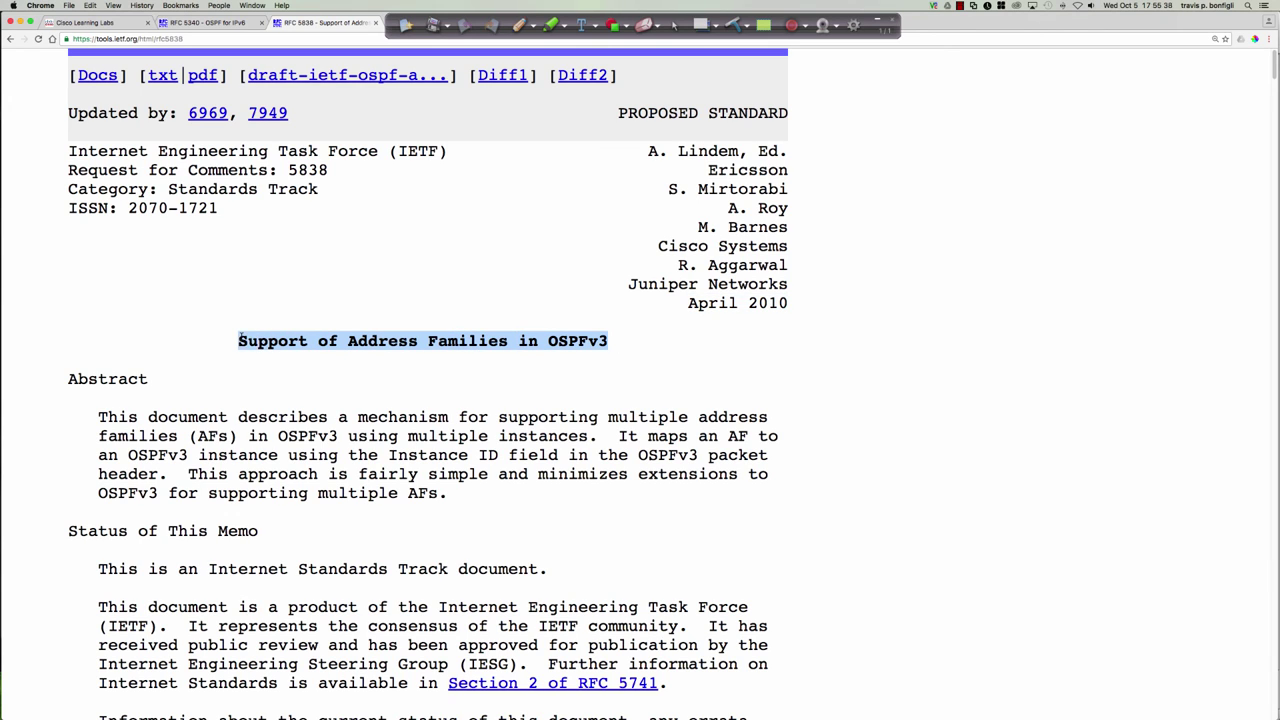
# Look over the RFC 5838 abstract and status section and return to the Cisco Learning Labs page
pyautogui.click(605, 335)
pyautogui.scroll(-2, 607, 337)
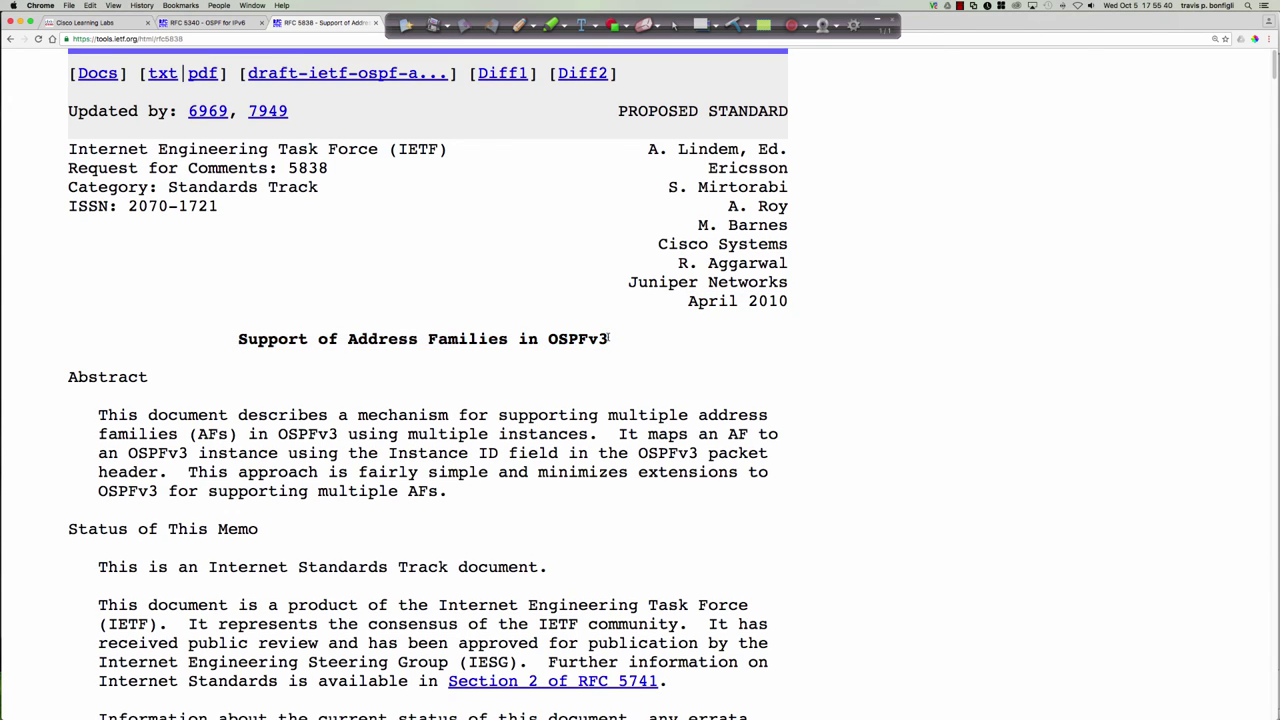
pyautogui.scroll(-2, 607, 337)
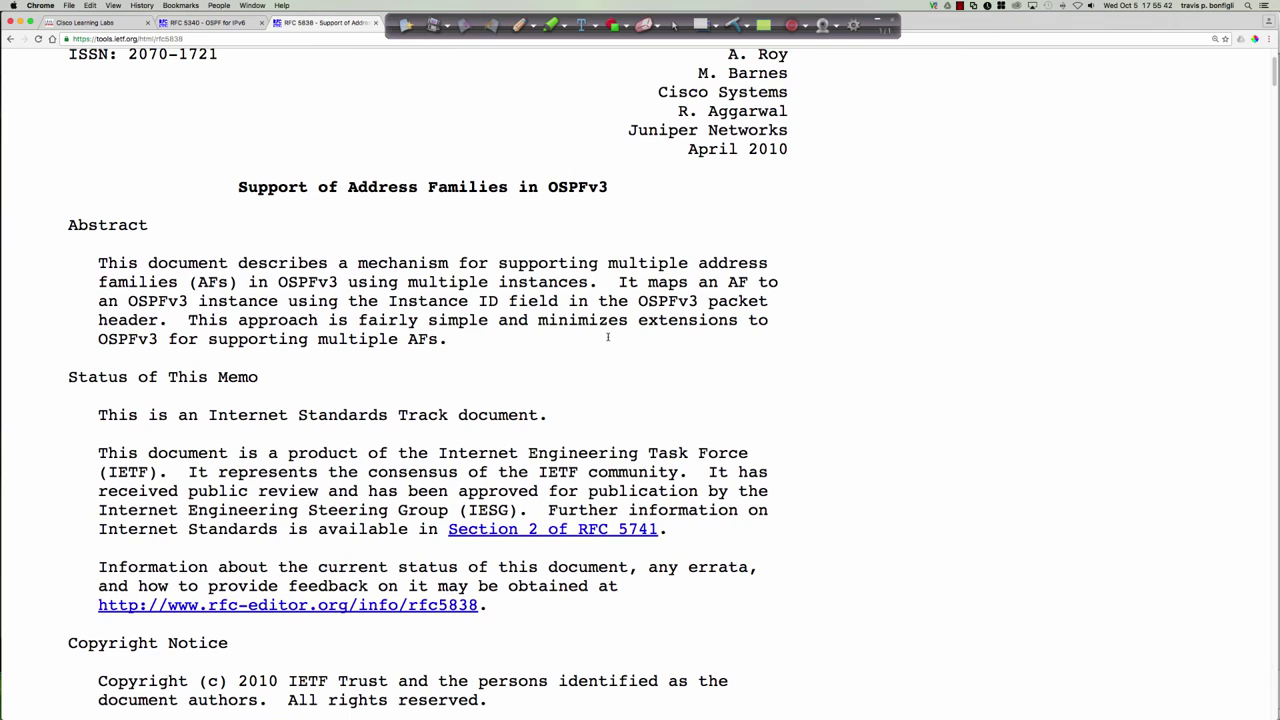
pyautogui.scroll(4, 607, 337)
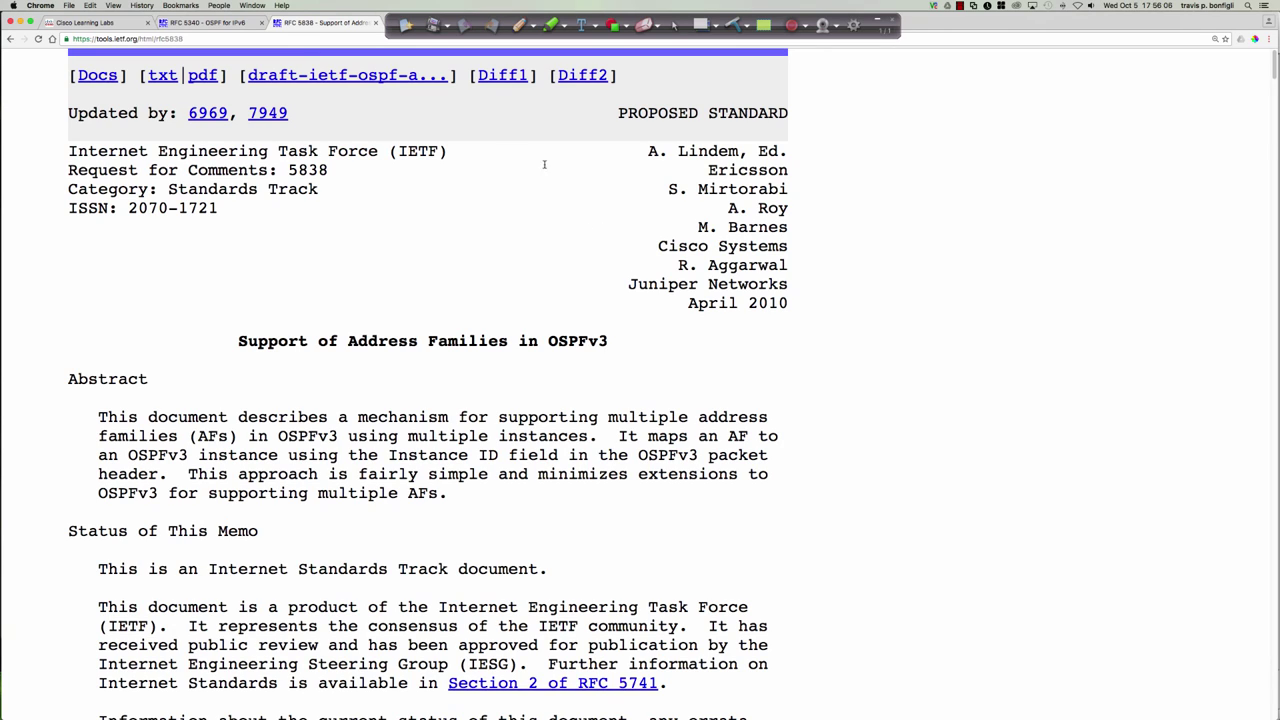
pyautogui.click(88, 22)
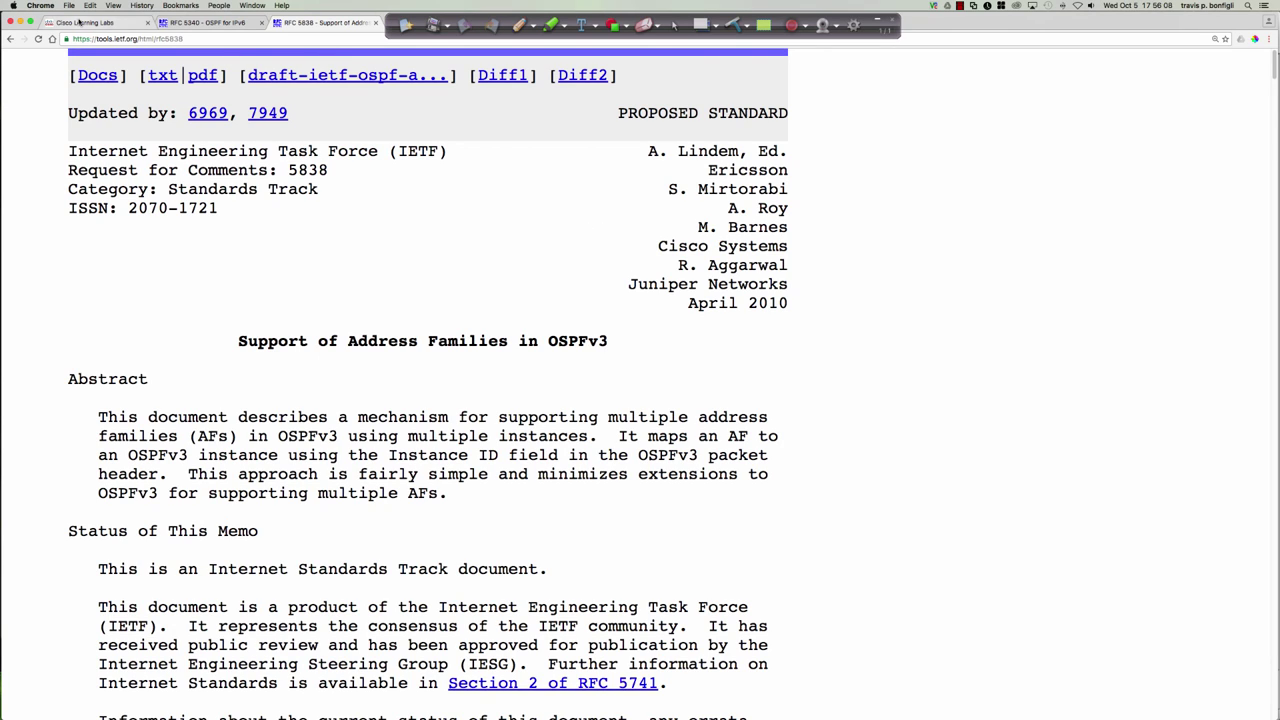